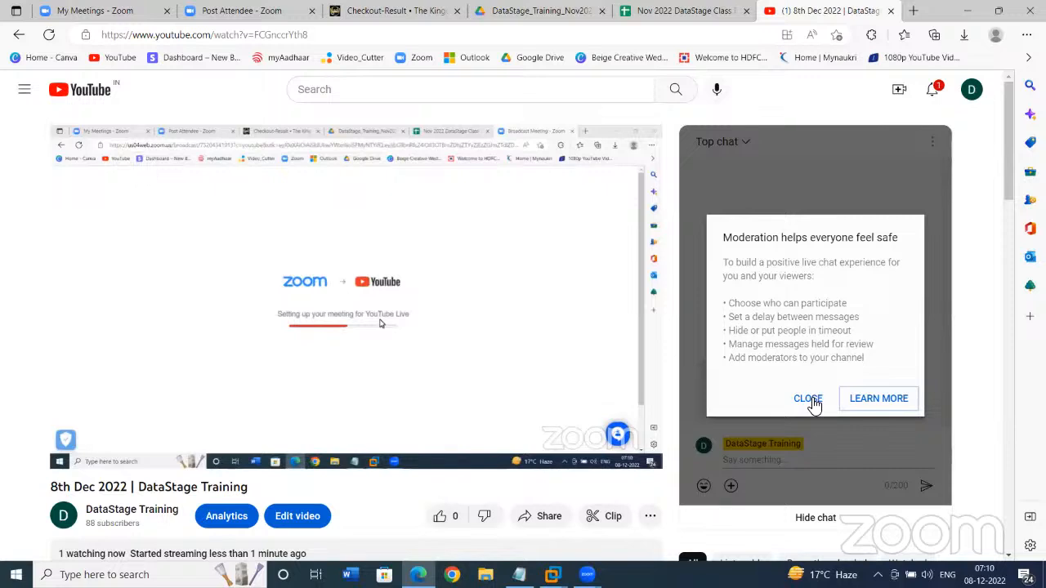
# - Close the YouTube chat moderation notice and minimize the browser to show the desktop
pyautogui.click(809, 398)
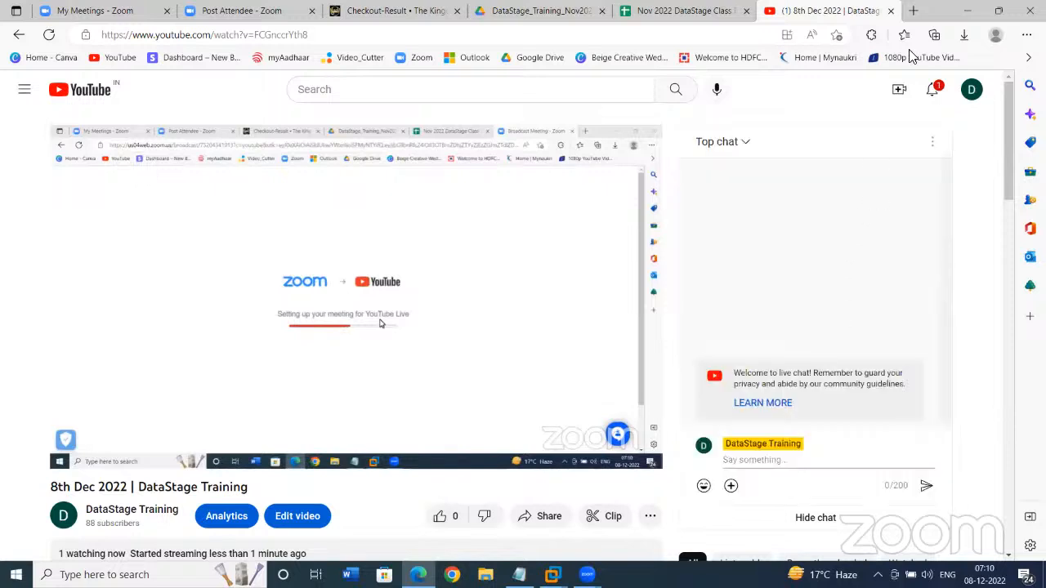
pyautogui.click(964, 18)
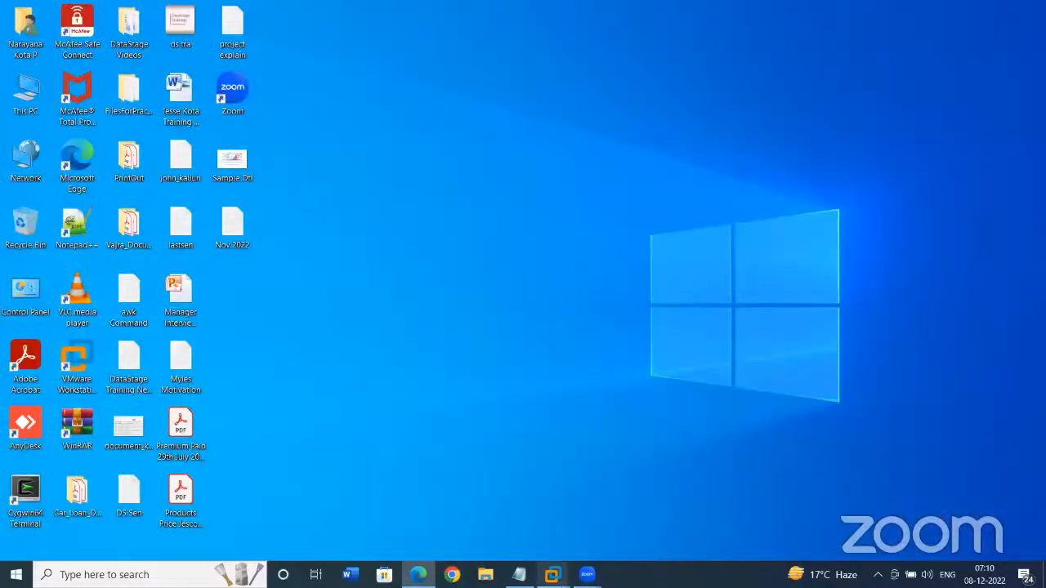
# - Open the 'Nov 2022' notes from the VM desktop in maximized Notepad, scrolled past the SCD notes
pyautogui.moveTo(562, 574)
pyautogui.click(626, 495)
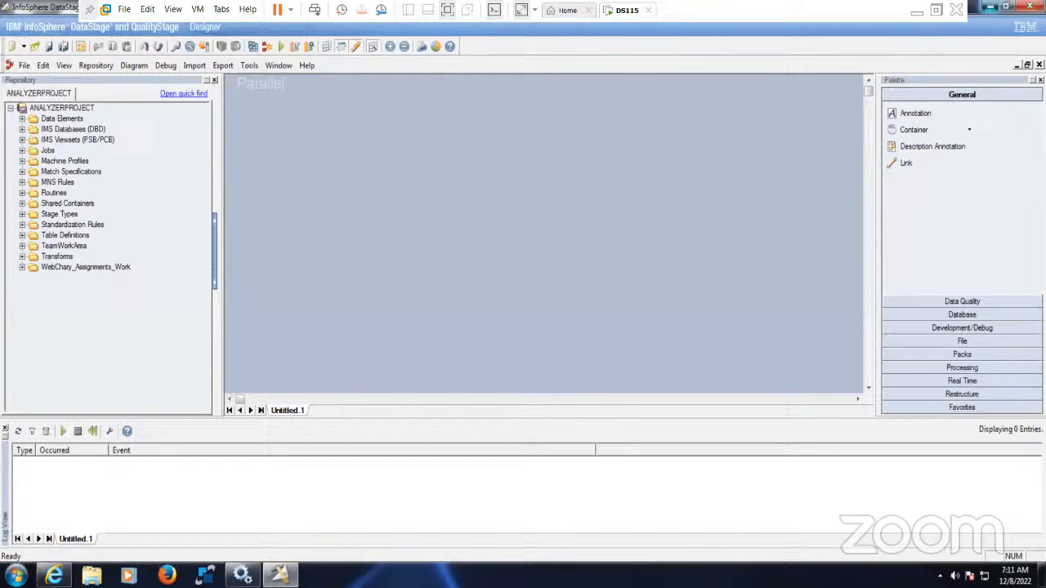
pyautogui.click(989, 7)
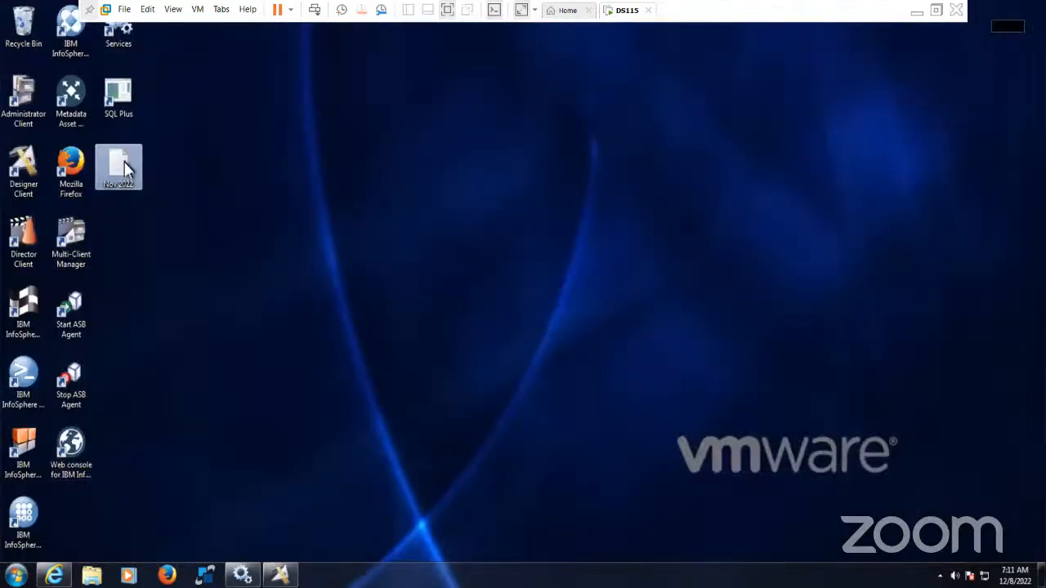
pyautogui.doubleClick(122, 166)
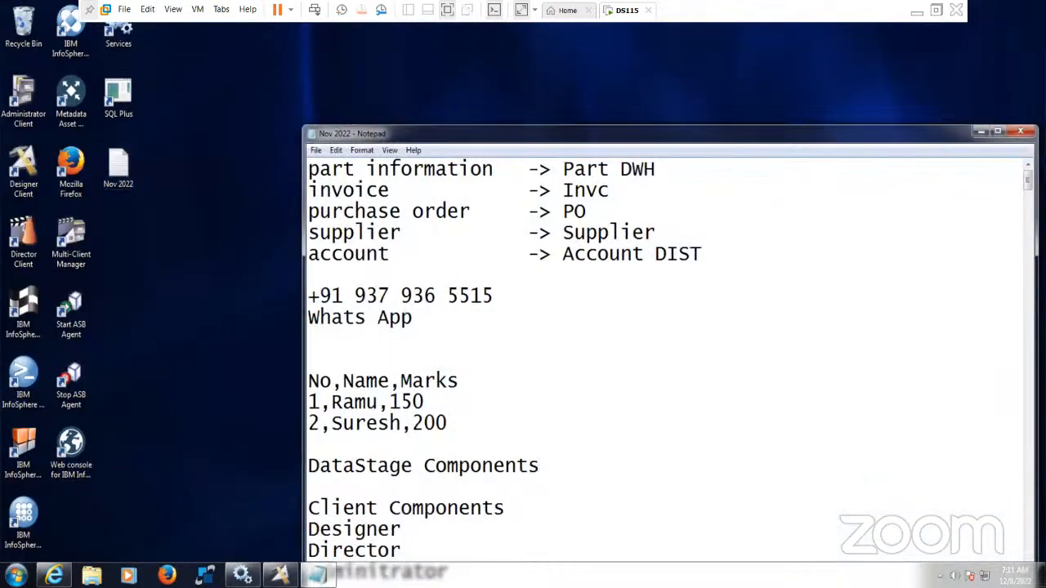
pyautogui.click(998, 131)
pyautogui.scroll(-20, 777, 210)
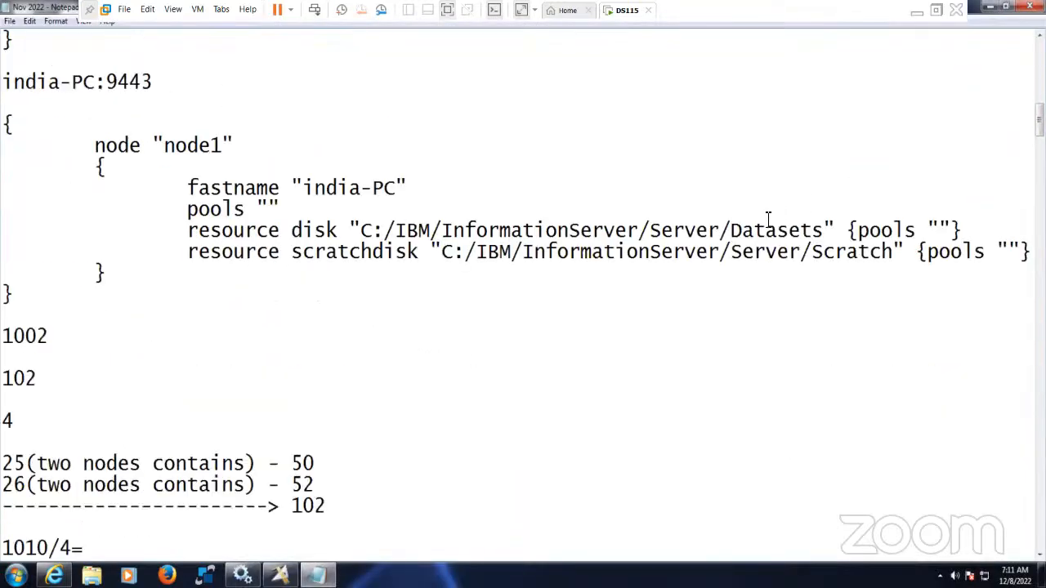
pyautogui.scroll(-20, 766, 223)
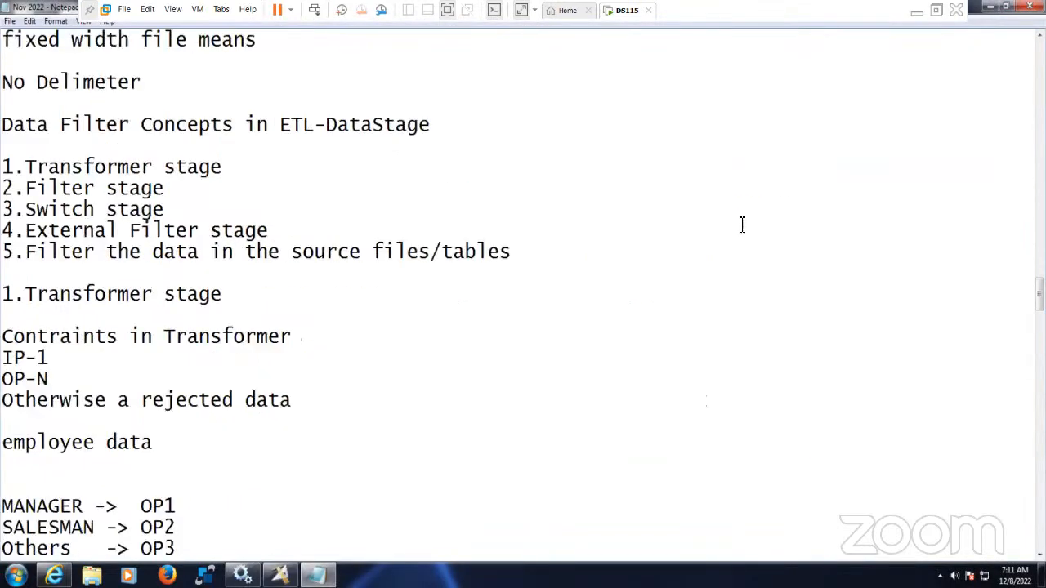
pyautogui.scroll(-20, 742, 226)
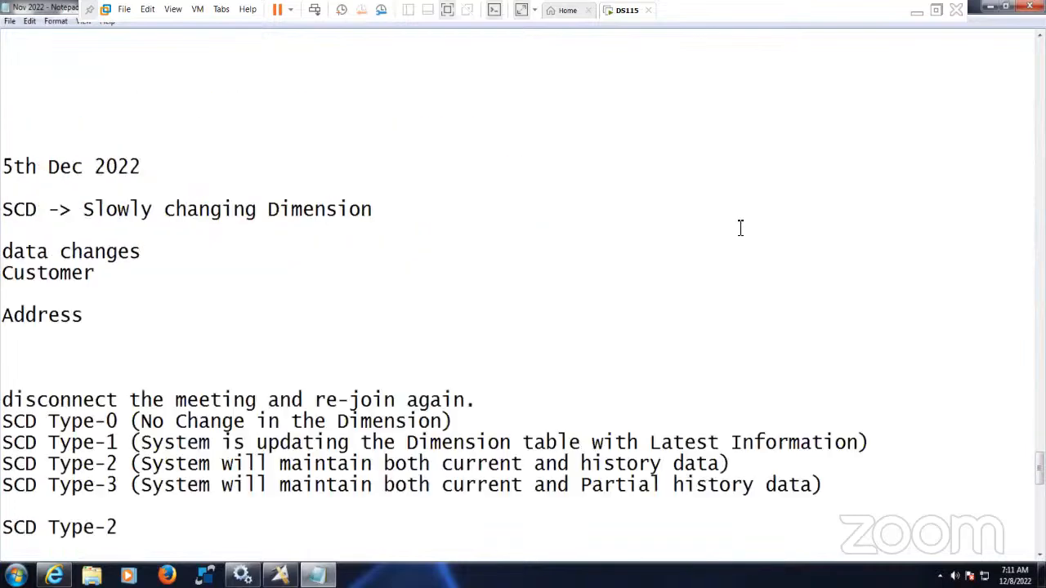
pyautogui.scroll(-10, 738, 228)
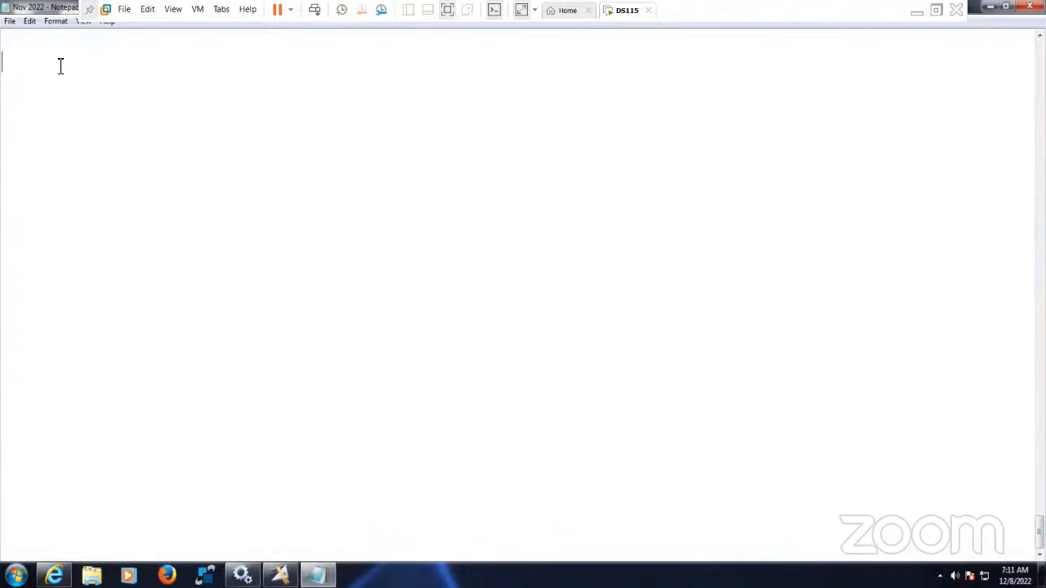
# - Type the heading 'Batch job creation' in the blank area and start a new line below it
pyautogui.write('Batch job c')
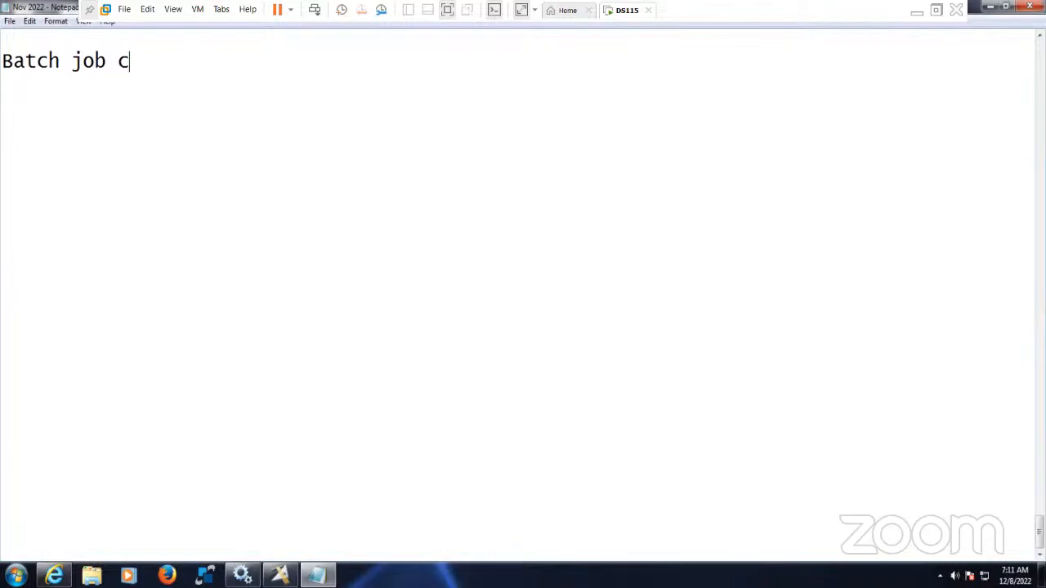
pyautogui.write('reation')
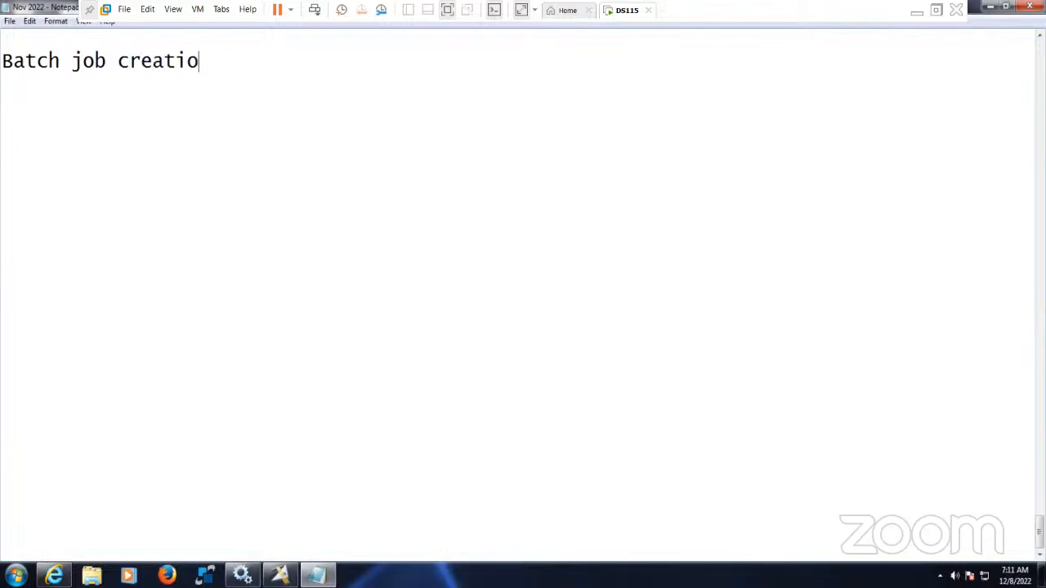
pyautogui.press('Return')
pyautogui.press('Return')
# - Under 'Job sequence', list '1.Parallel mode (running all the jobs at a time)' and '2.Order mode (one after the another)'
pyautogui.write('Job seq')
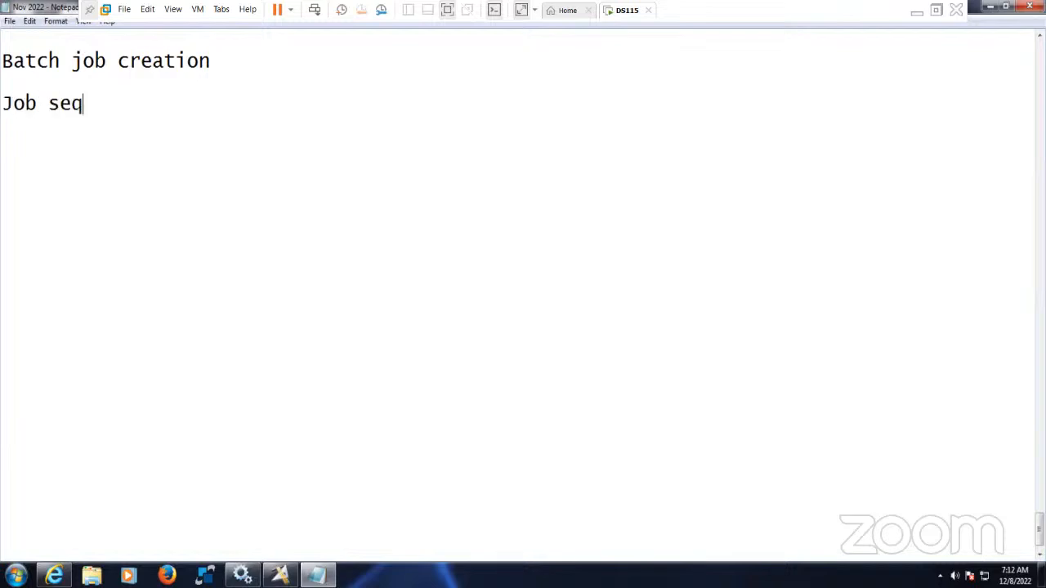
pyautogui.write('uence')
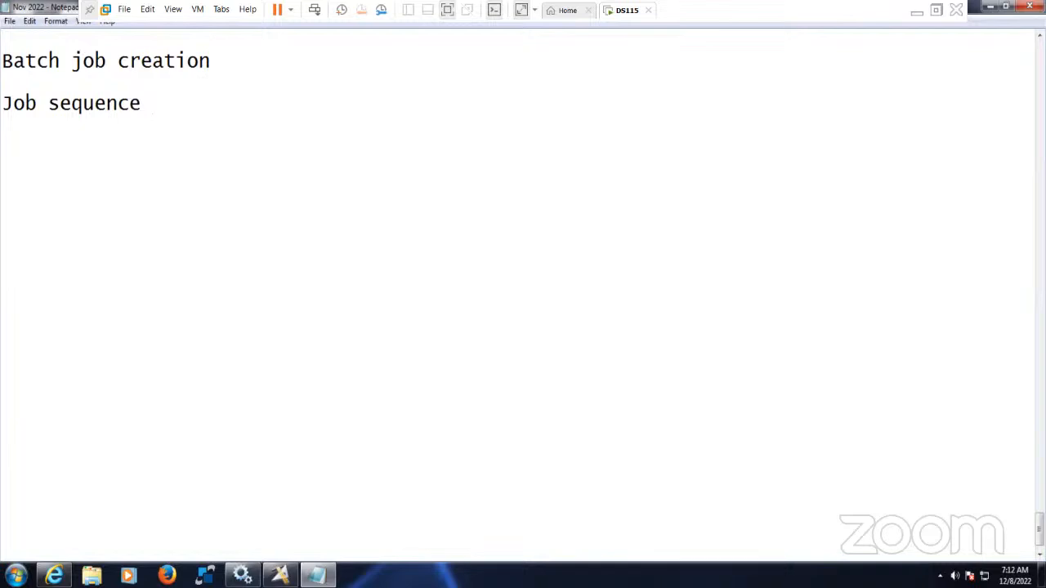
pyautogui.press('Return')
pyautogui.press('Return')
pyautogui.write('1.Parallel mode')
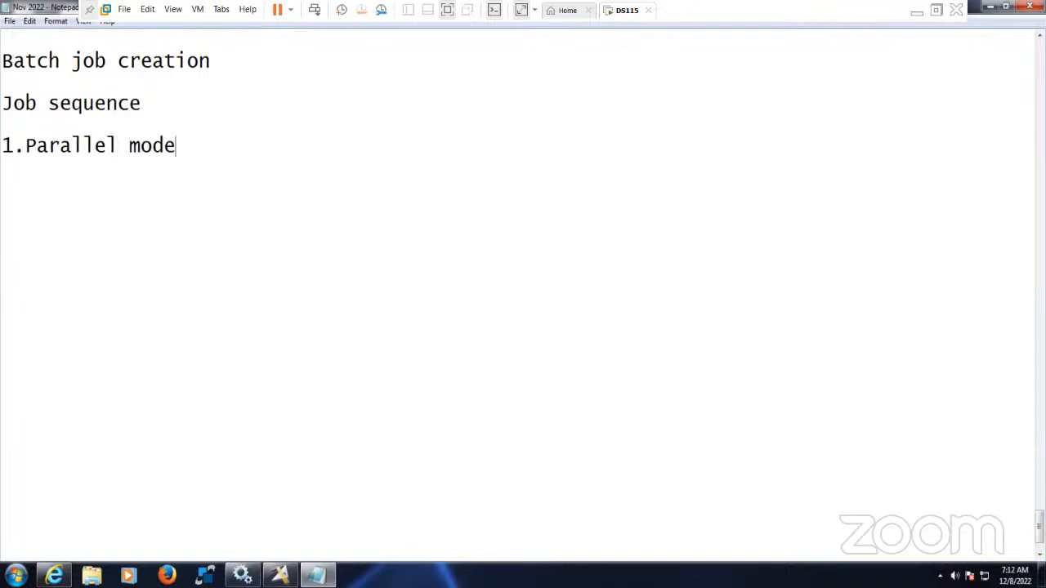
pyautogui.press('Return')
pyautogui.write('2. ')
pyautogui.write('O')
pyautogui.press('BackSpace')
pyautogui.write('Order m')
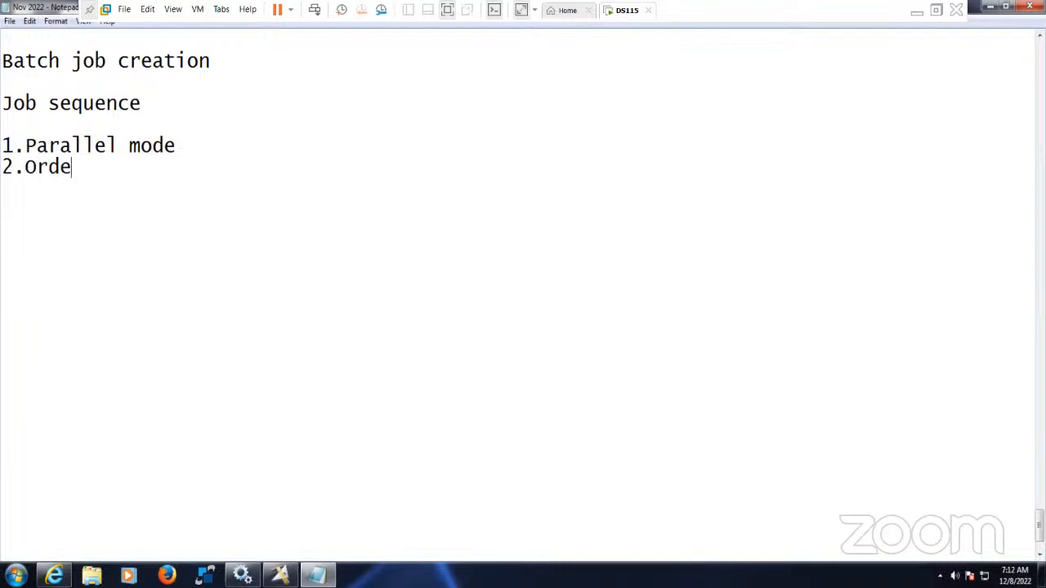
pyautogui.write('ode (one after the another')
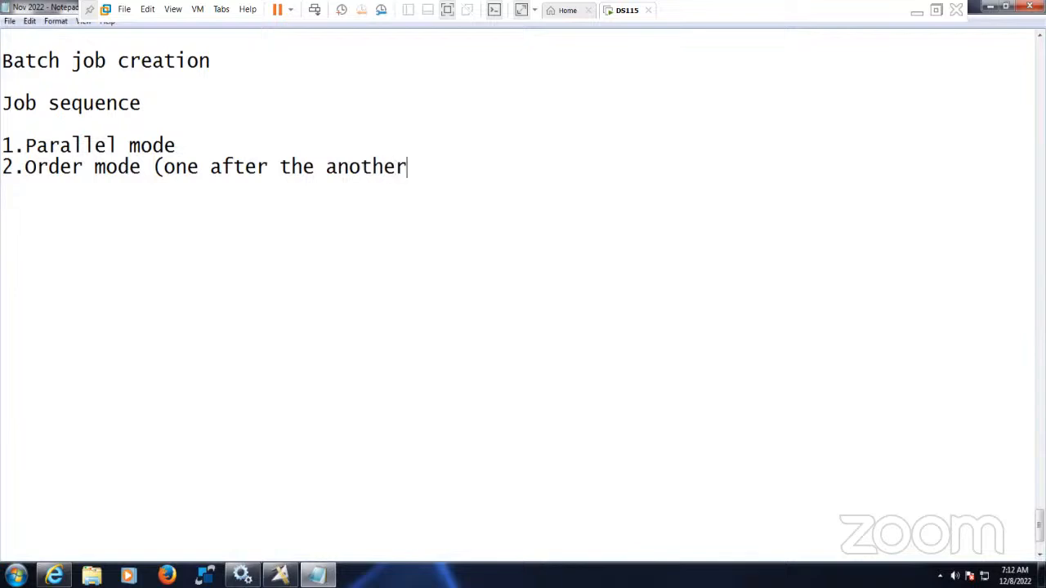
pyautogui.write(')')
pyautogui.click(211, 145)
pyautogui.write('(running all')
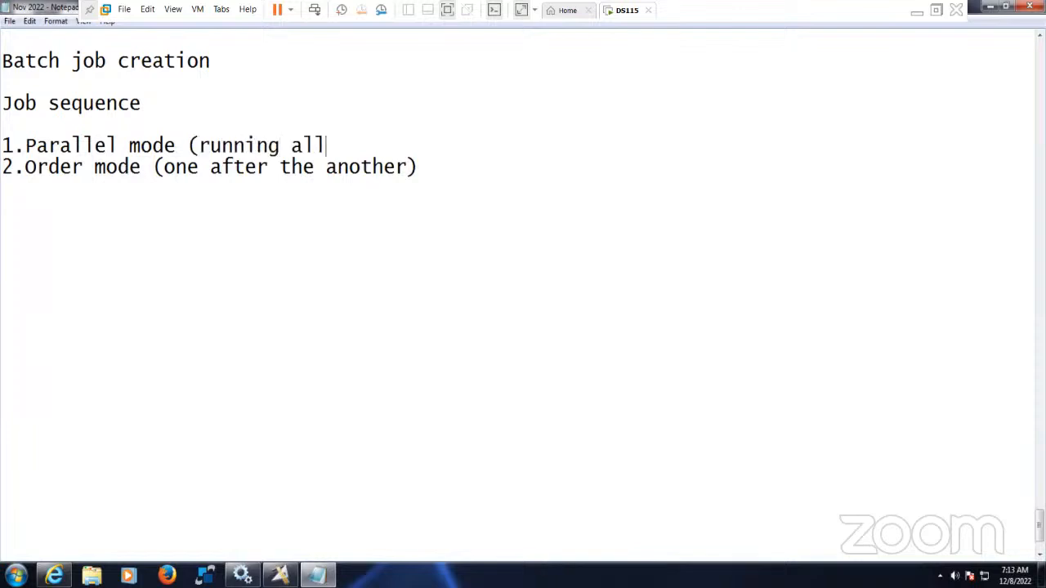
pyautogui.write(' the jobs ')
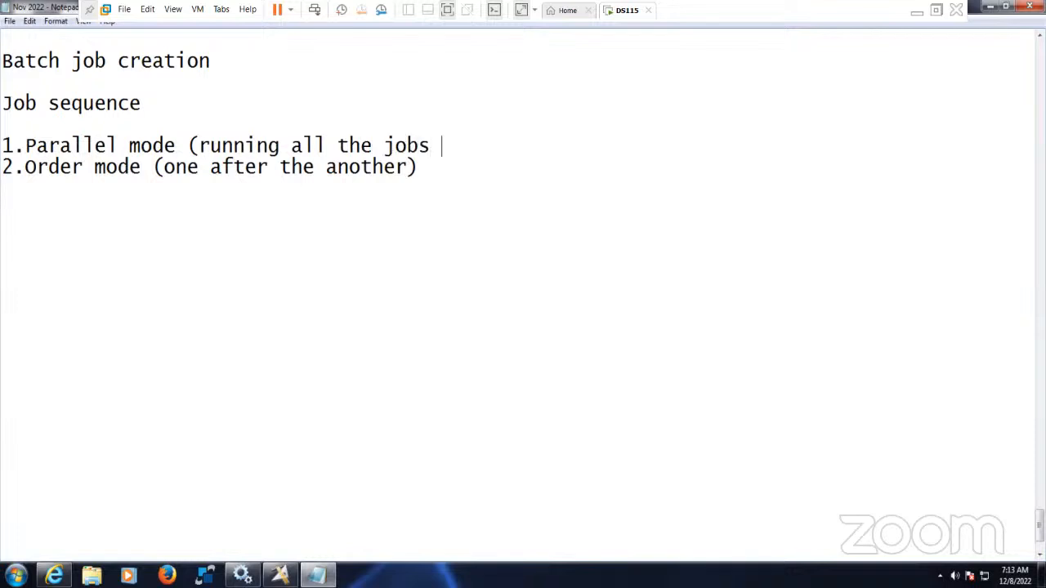
pyautogui.write('at a time)')
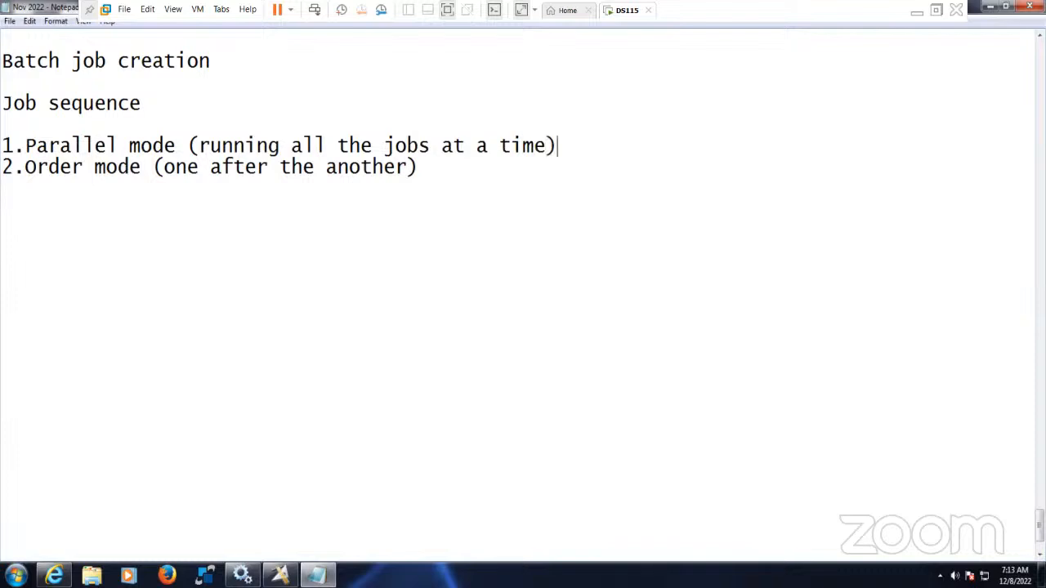
pyautogui.moveTo(27, 167); pyautogui.dragTo(410, 170)
pyautogui.click(440, 165)
pyautogui.press('Return')
pyautogui.press('Return')
pyautogui.moveTo(26, 170); pyautogui.dragTo(418, 170)
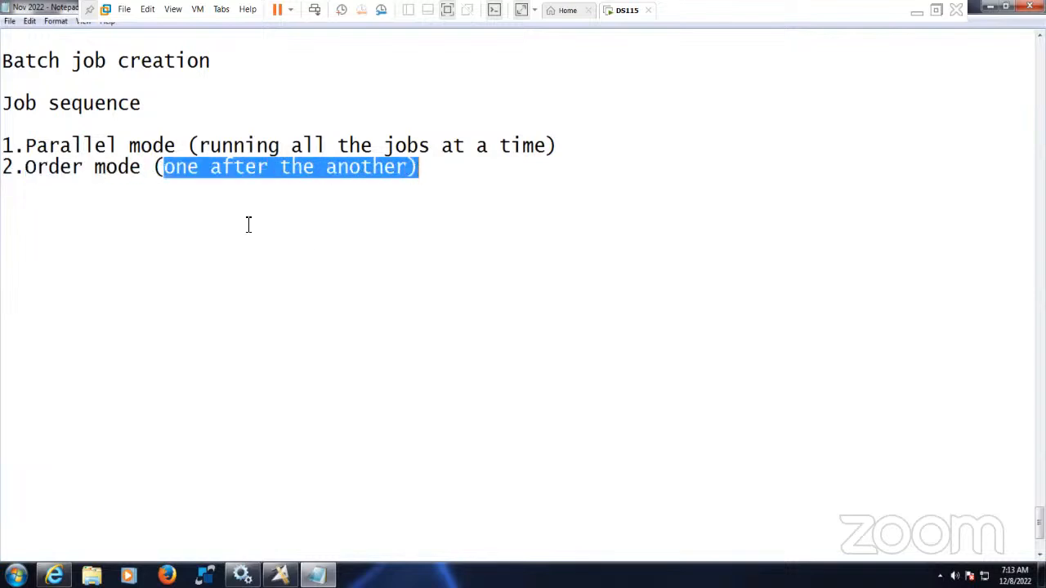
pyautogui.click(223, 218)
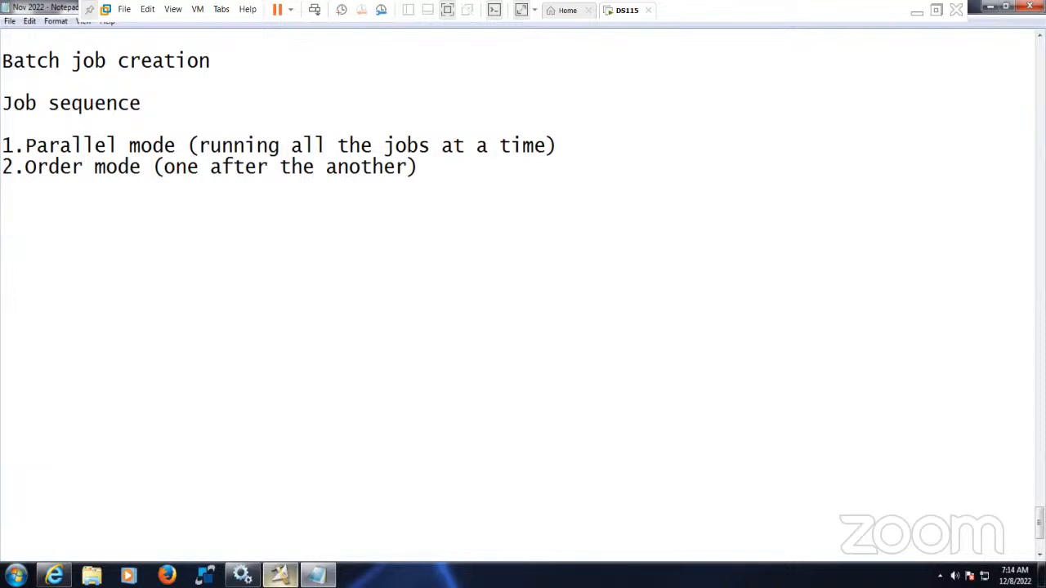
# - Create a new Sequence Job from Jobs in the New dialog and maximize the Untitled.2 window
pyautogui.click(279, 576)
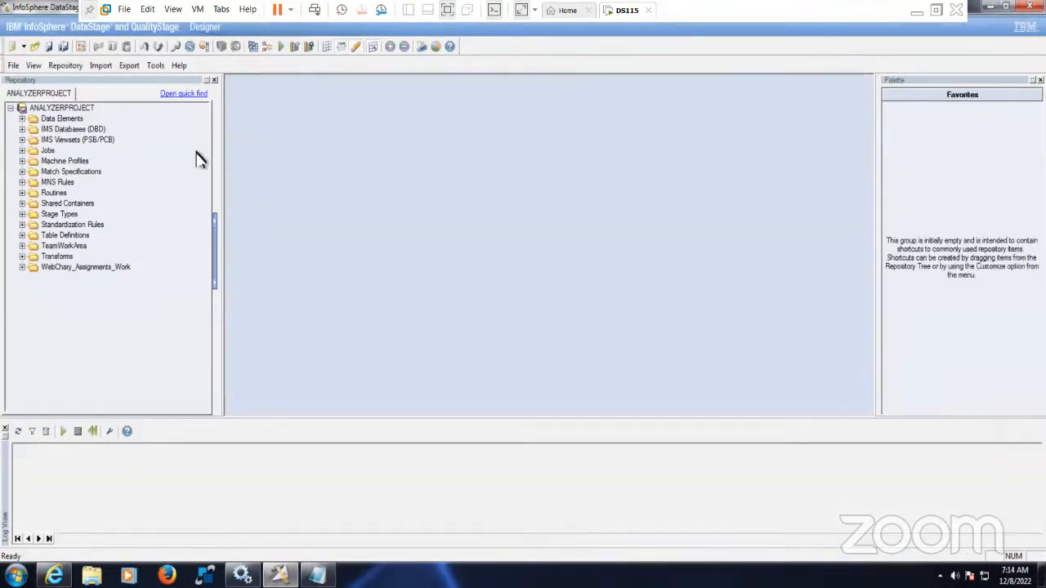
pyautogui.click(13, 49)
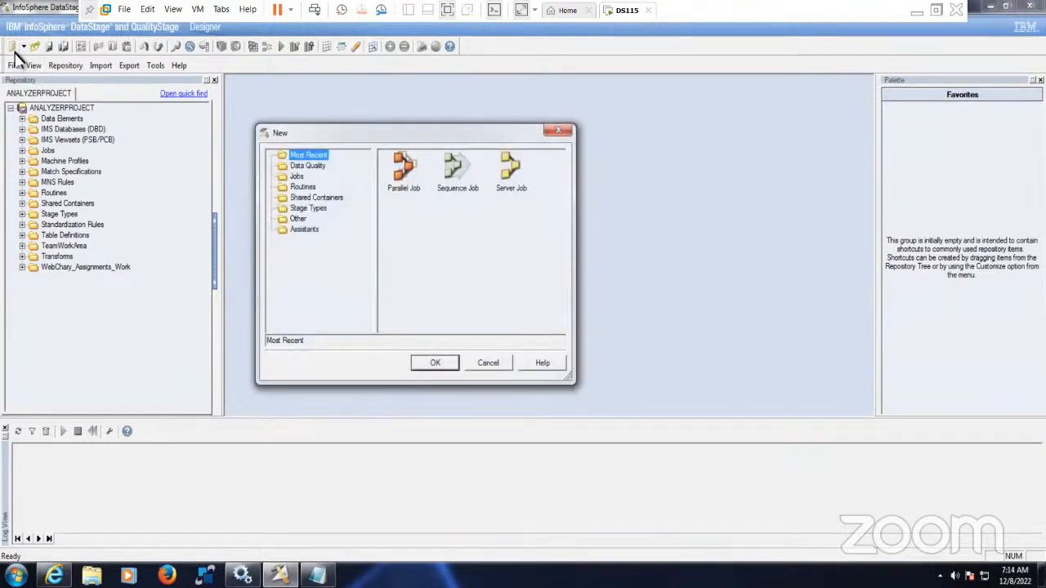
pyautogui.click(294, 176)
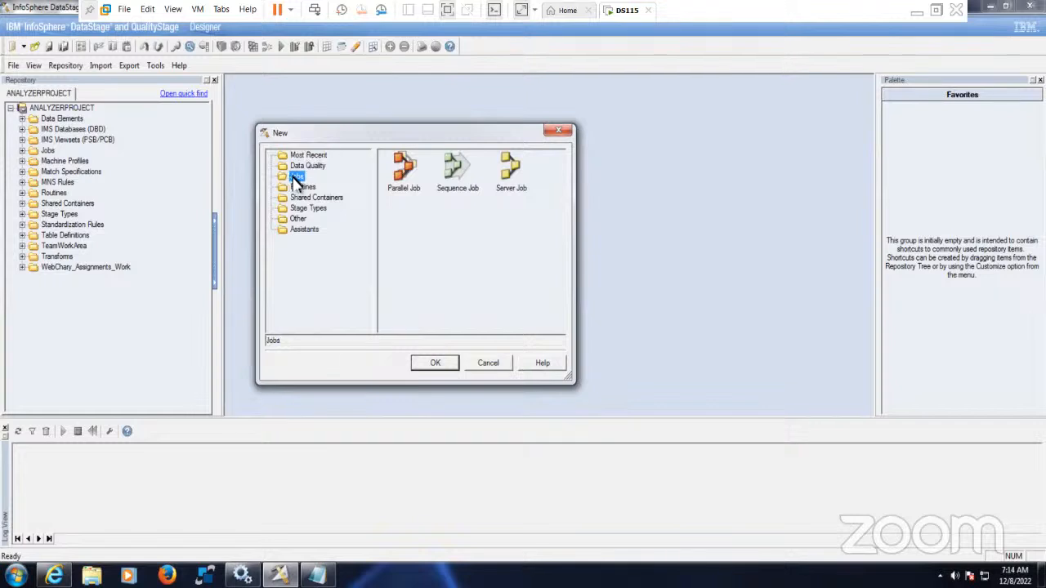
pyautogui.click(456, 172)
pyautogui.click(435, 363)
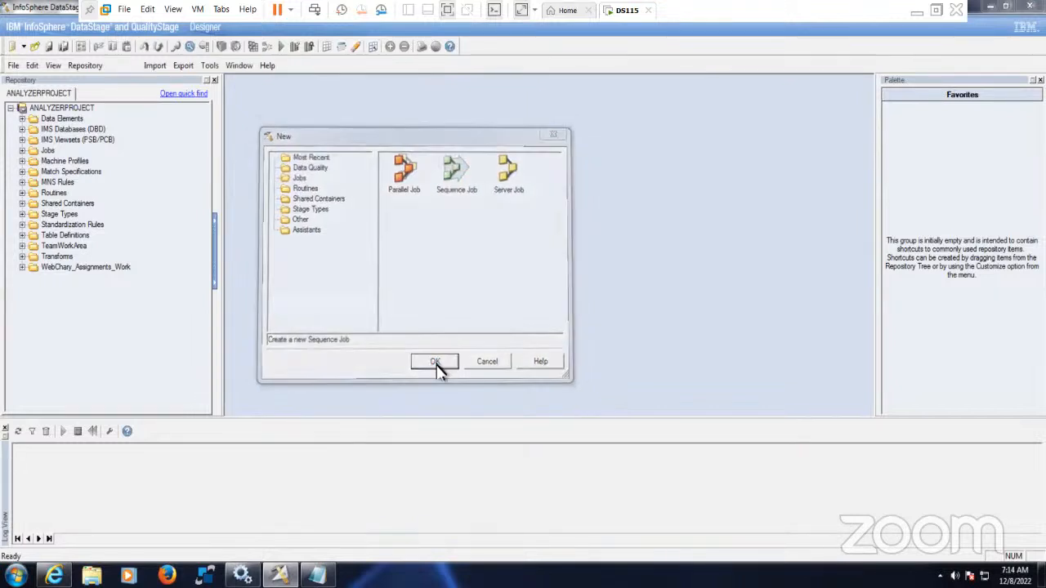
pyautogui.click(762, 103)
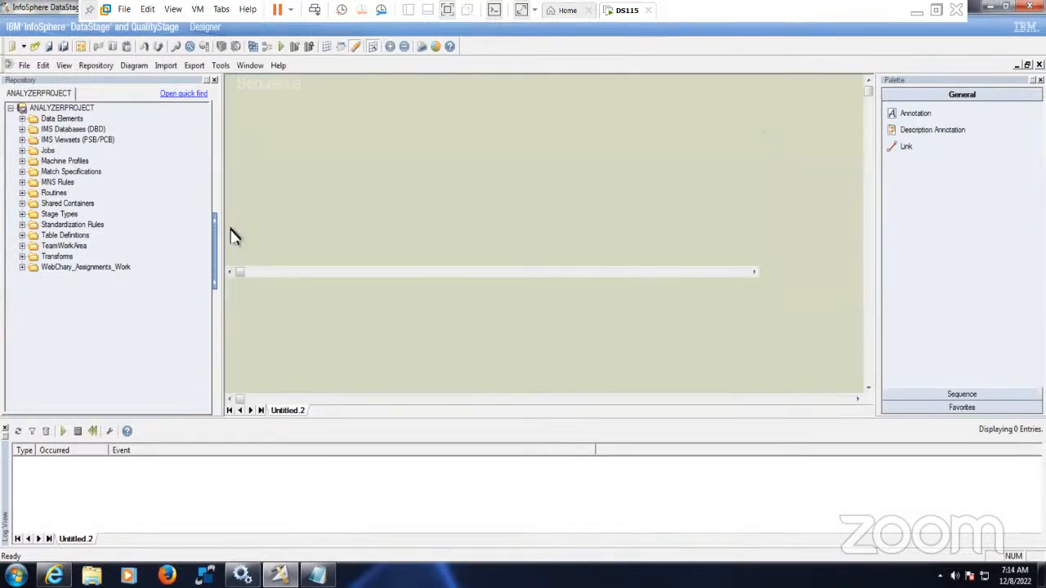
# - Narrow the repository panel to widen the canvas and expand the sequence activities palette
pyautogui.moveTo(221, 209); pyautogui.dragTo(167, 218)
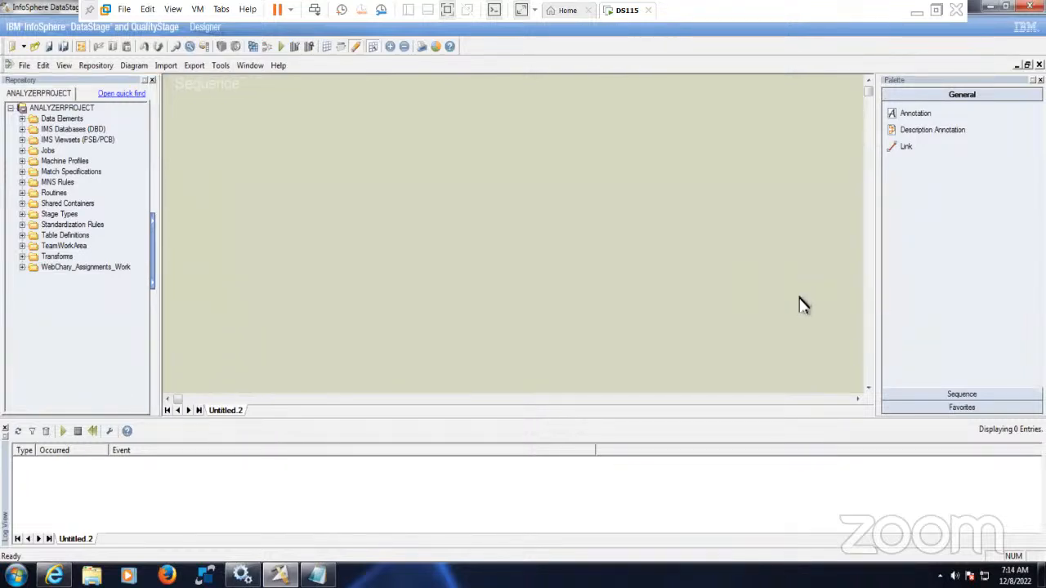
pyautogui.click(956, 396)
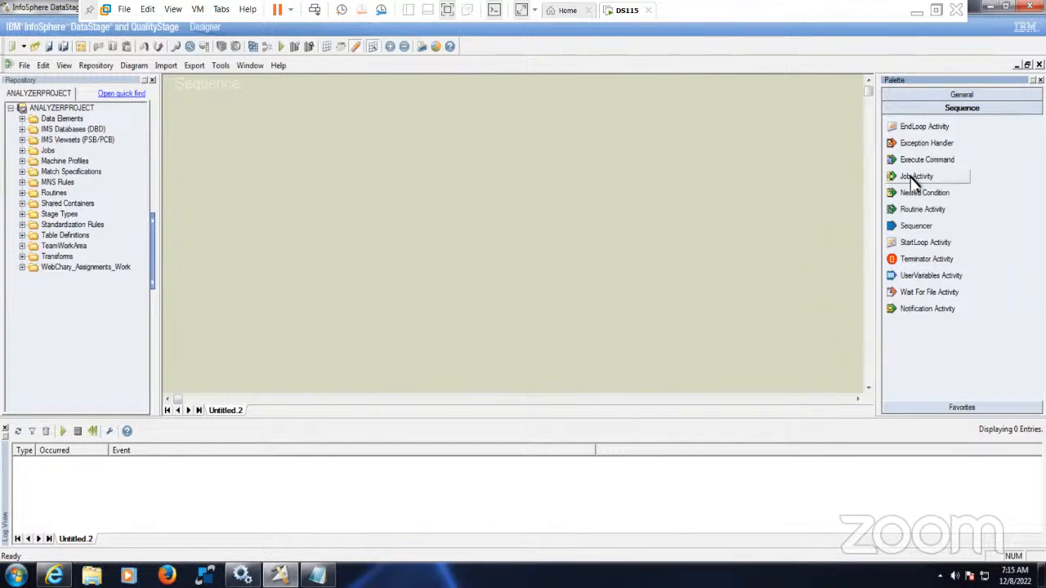
# - Drop a Job Activity (Job_Activity_0) on the canvas, widen the repository, and expand its Jobs folder
pyautogui.moveTo(915, 181); pyautogui.dragTo(303, 173)
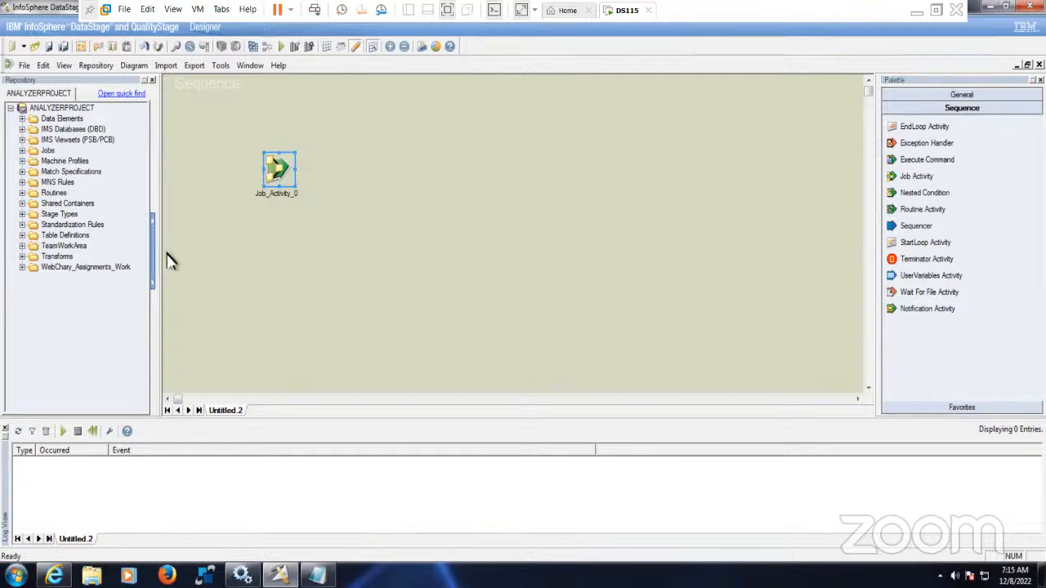
pyautogui.moveTo(164, 247); pyautogui.dragTo(236, 252)
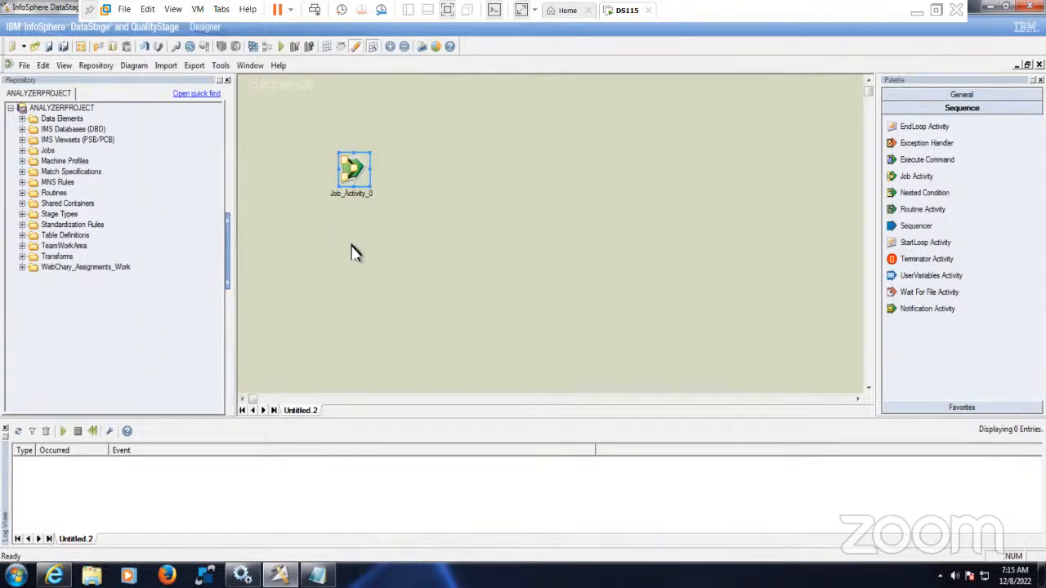
pyautogui.click(440, 173)
pyautogui.moveTo(309, 142); pyautogui.dragTo(415, 226)
pyautogui.click(415, 226)
pyautogui.click(22, 151)
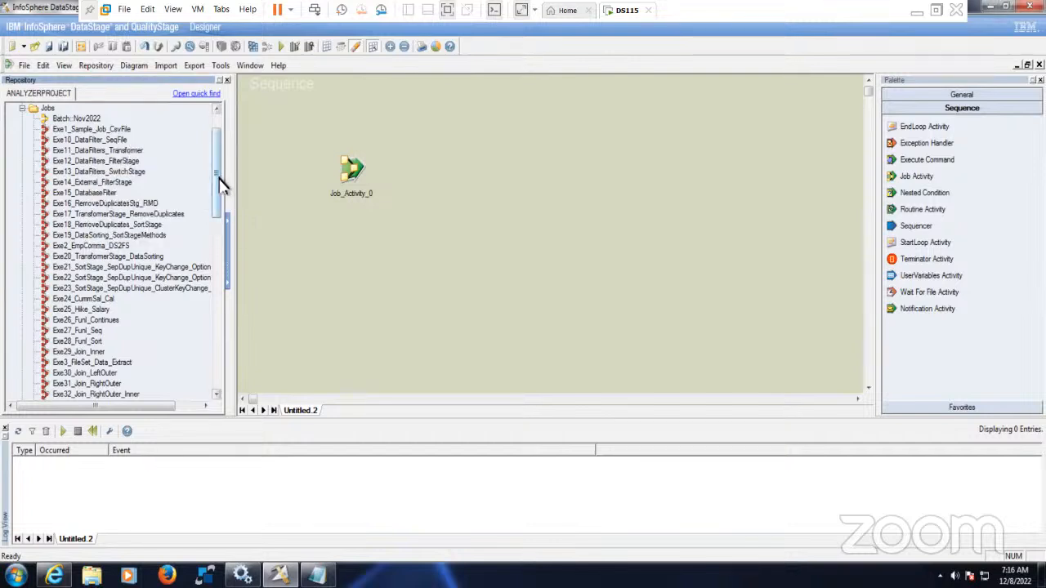
# - Add Exe2_EmpComma_DS2FS and Exe3_FileSet_Data_Extract as Job_Activity_1 and Job_Activity_2
pyautogui.scroll(-2, 224, 196)
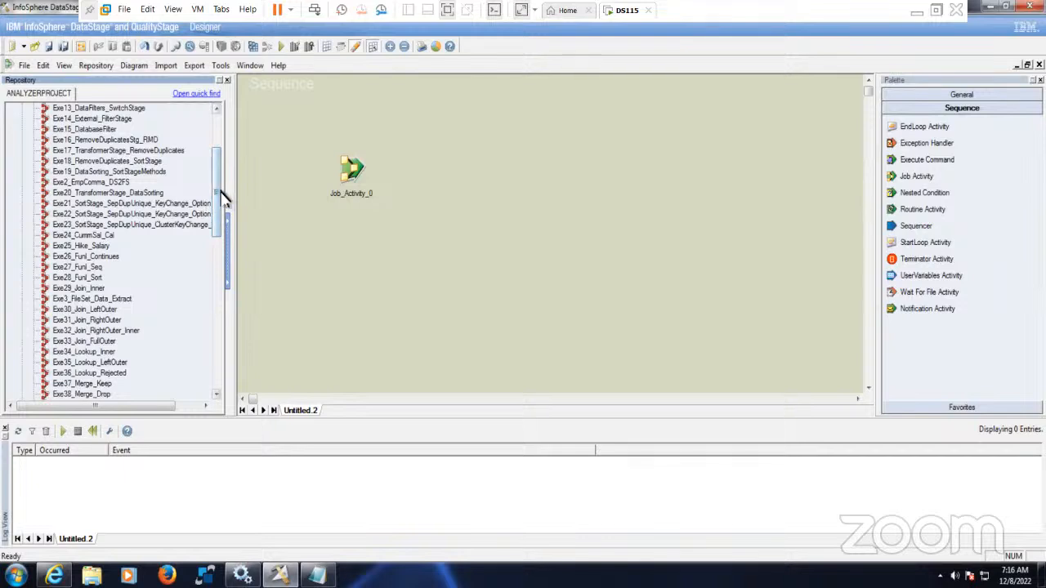
pyautogui.scroll(-1, 219, 204)
pyautogui.scroll(1, 219, 204)
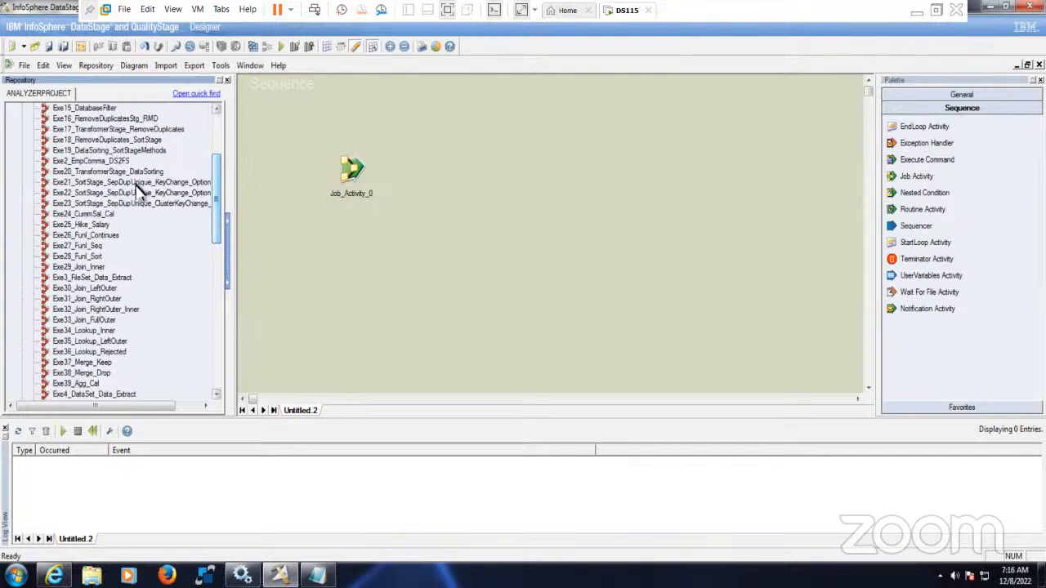
pyautogui.moveTo(125, 163); pyautogui.dragTo(343, 278)
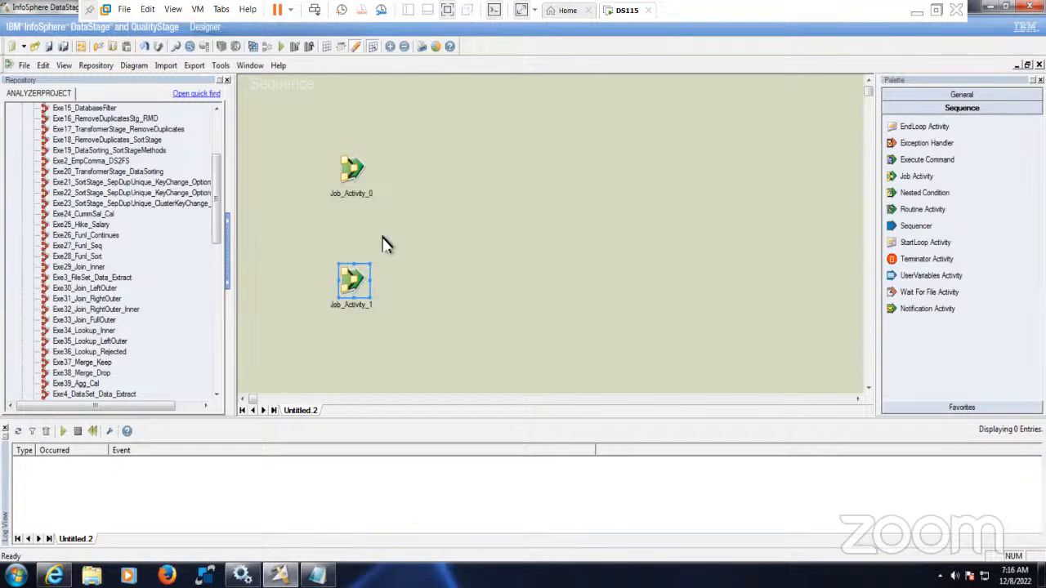
pyautogui.moveTo(353, 168); pyautogui.dragTo(352, 151)
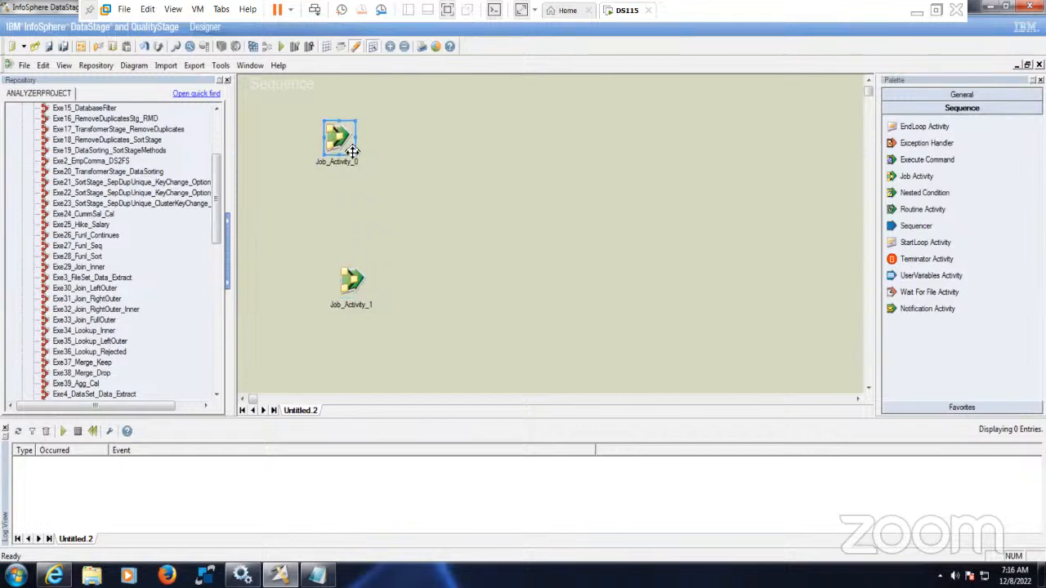
pyautogui.moveTo(354, 283); pyautogui.dragTo(335, 263)
pyautogui.click(373, 365)
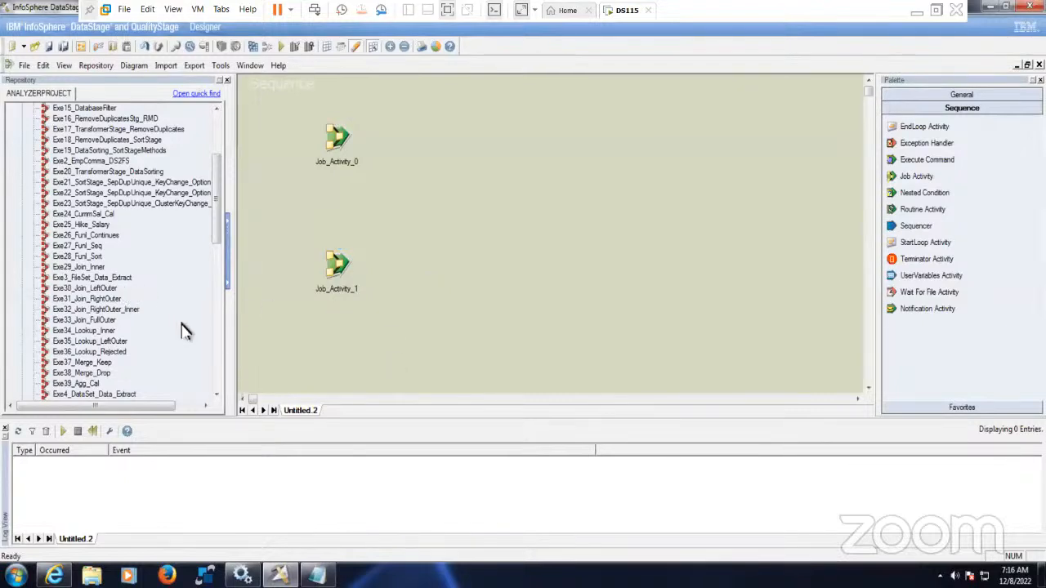
pyautogui.click(123, 278)
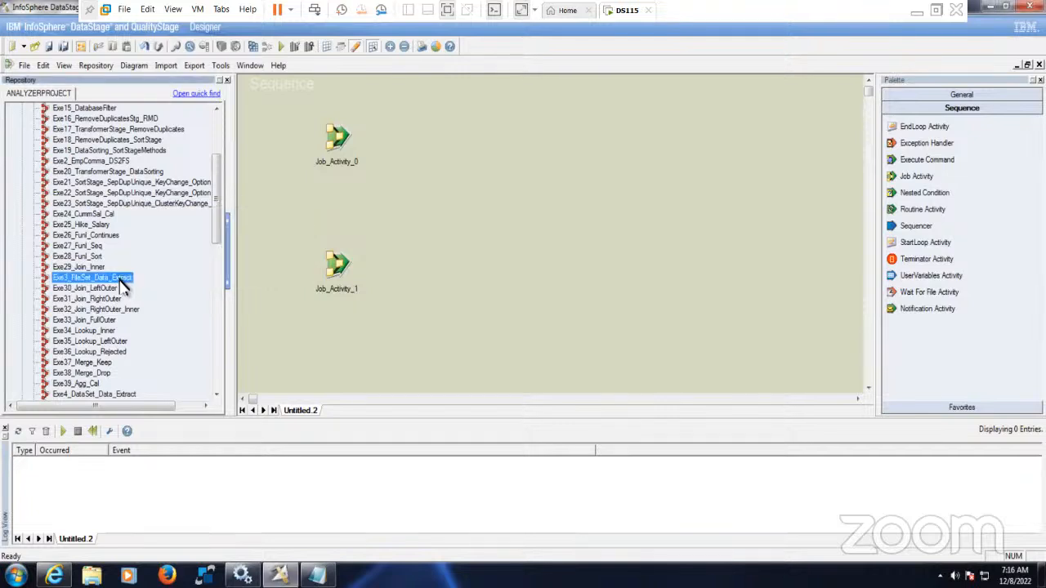
pyautogui.moveTo(121, 280); pyautogui.dragTo(331, 353)
# - Stack the three job activities evenly down the left and drop Sequencer_3 to their right
pyautogui.click(335, 139)
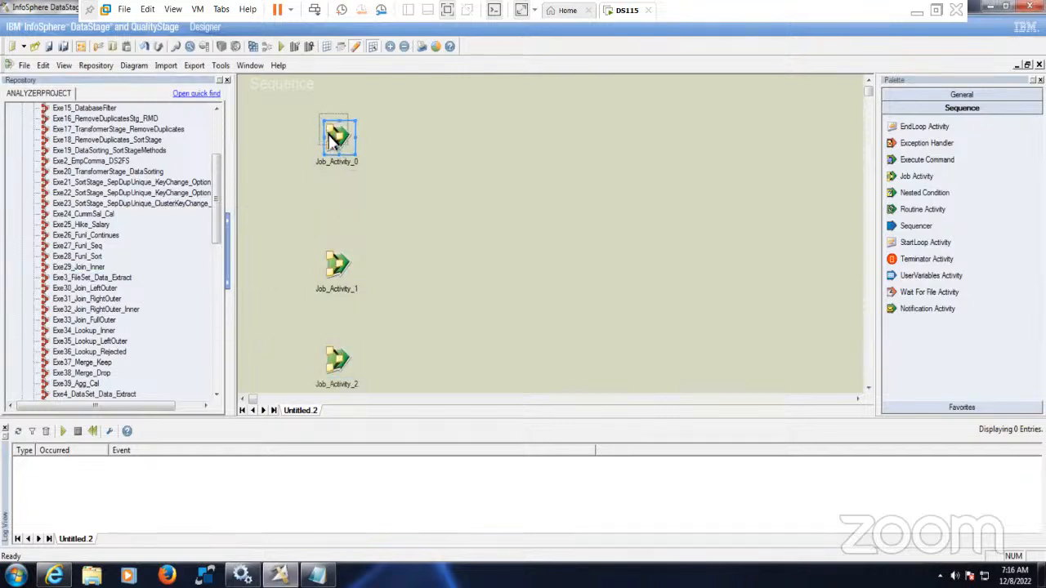
pyautogui.click(340, 264)
pyautogui.moveTo(340, 263); pyautogui.dragTo(340, 248)
pyautogui.moveTo(343, 361); pyautogui.dragTo(344, 346)
pyautogui.click(418, 321)
pyautogui.click(338, 247)
pyautogui.click(400, 278)
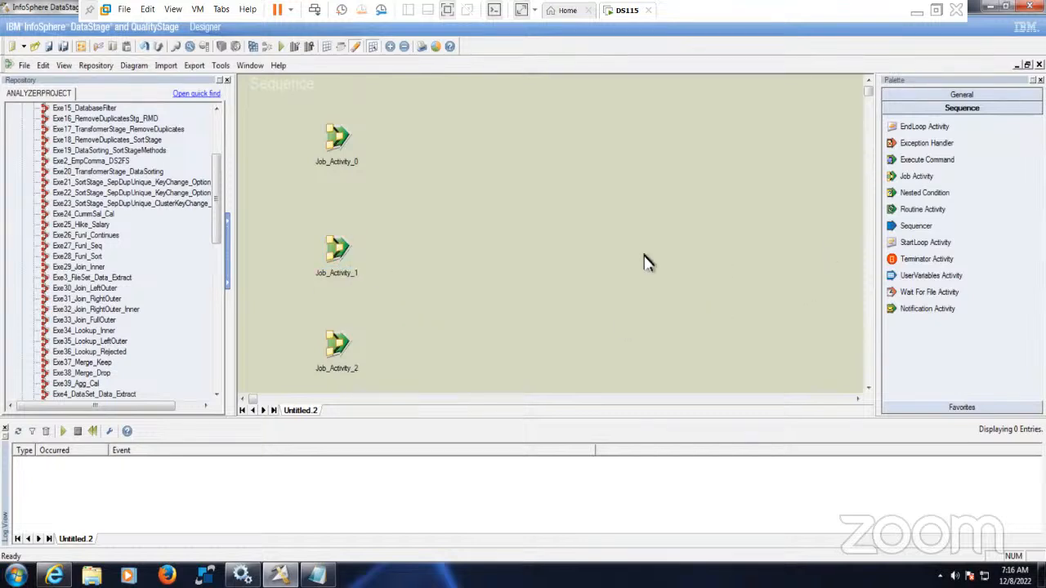
pyautogui.moveTo(288, 110); pyautogui.dragTo(381, 384)
pyautogui.click(423, 327)
pyautogui.moveTo(286, 110); pyautogui.dragTo(389, 388)
pyautogui.click(451, 330)
pyautogui.moveTo(903, 226); pyautogui.dragTo(605, 217)
# - Add a Notification Activity (Notification_Activity_4) to the right of Sequencer_3
pyautogui.click(730, 229)
pyautogui.moveTo(272, 103); pyautogui.dragTo(426, 382)
pyautogui.click(563, 320)
pyautogui.moveTo(917, 315); pyautogui.dragTo(769, 214)
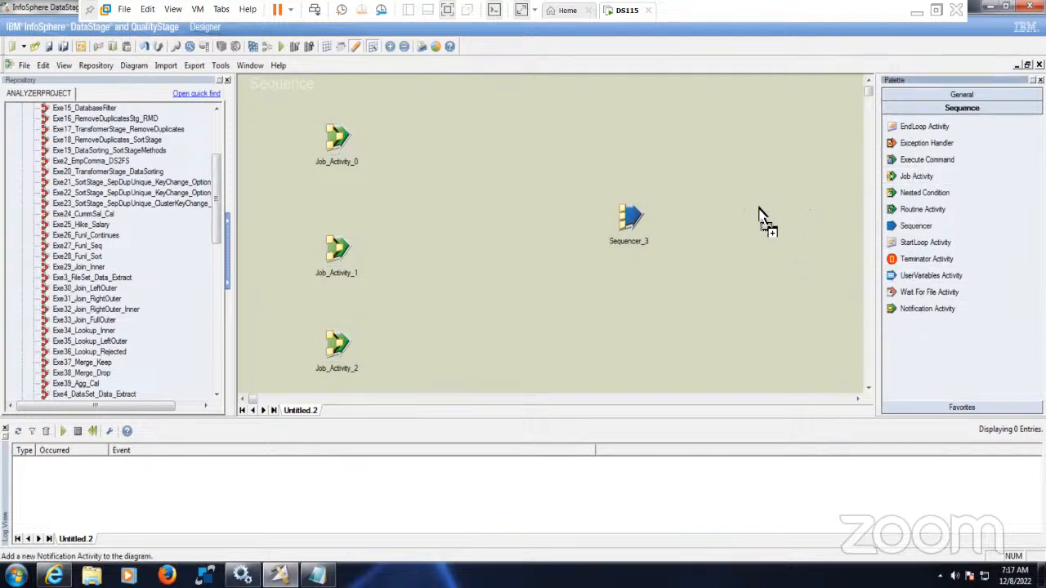
pyautogui.click(675, 292)
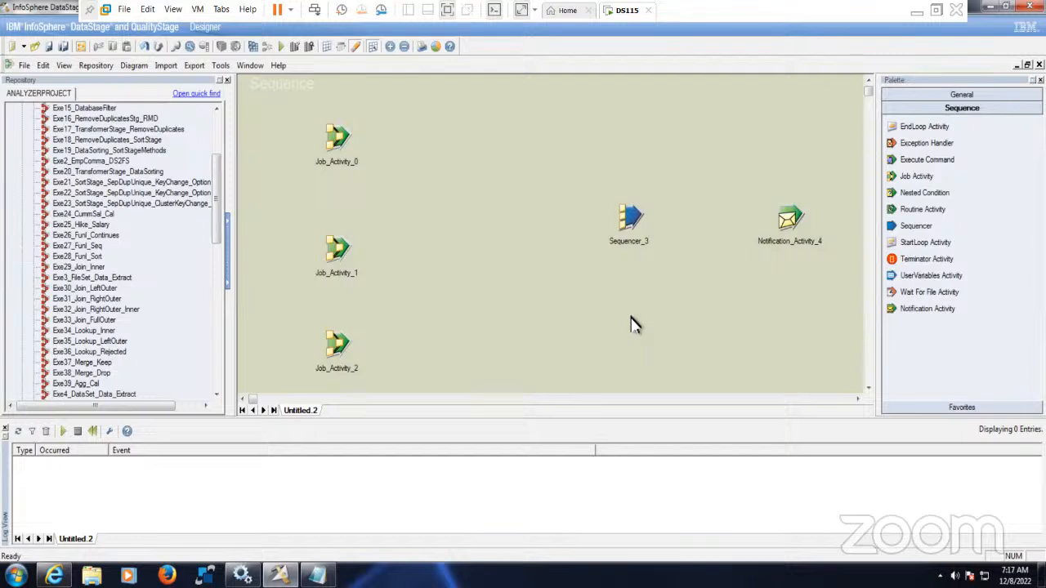
# - Link Job_Activity_0 to Sequencer_3 with DSLink5 and align Sequencer_3 and Notification_Activity_4 on the top row
pyautogui.moveTo(348, 146); pyautogui.dragTo(614, 152)
pyautogui.click(627, 221)
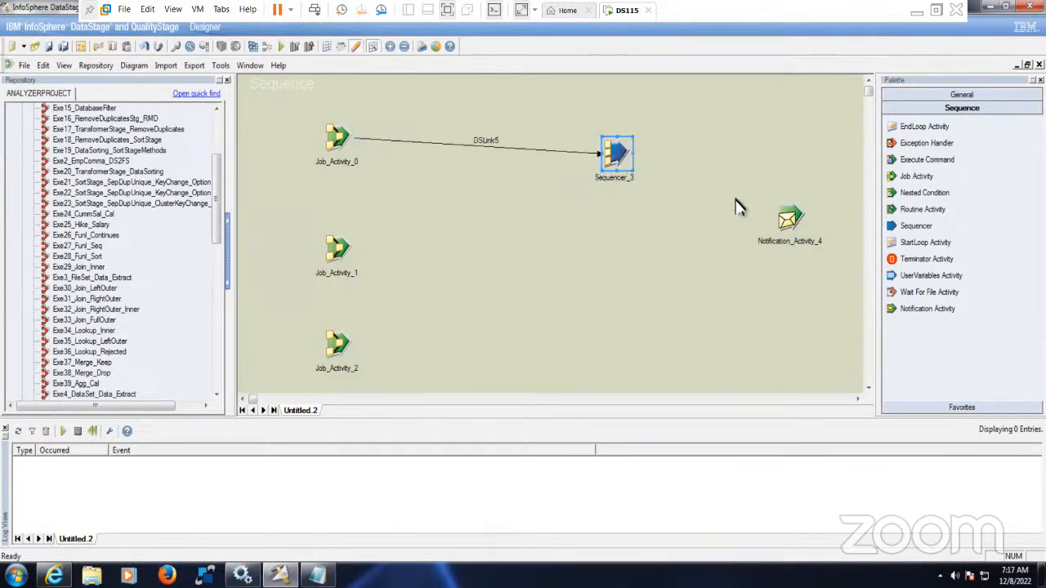
pyautogui.moveTo(792, 220); pyautogui.dragTo(793, 146)
pyautogui.click(628, 159)
pyautogui.moveTo(628, 159); pyautogui.dragTo(628, 144)
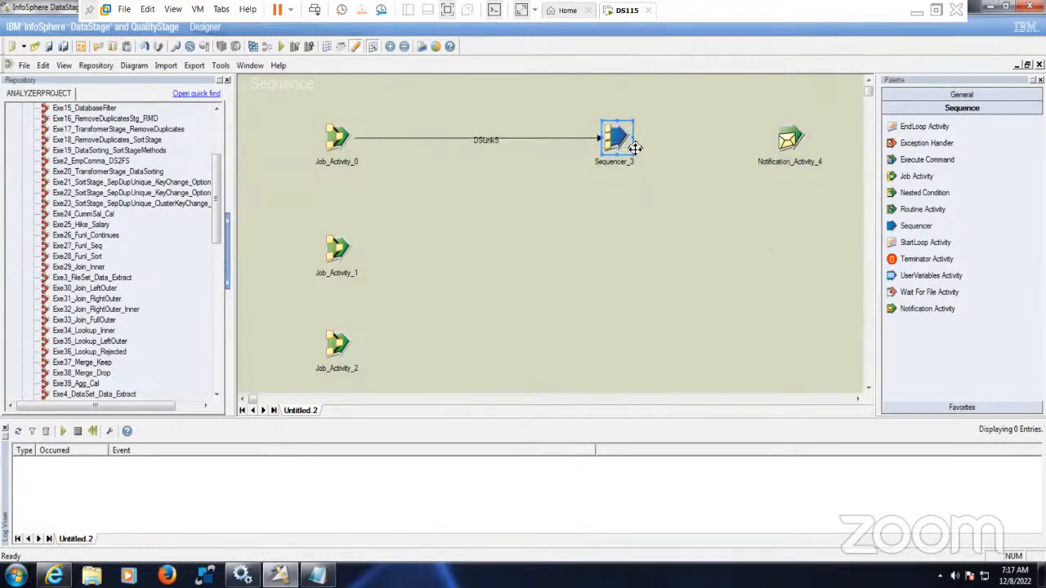
pyautogui.click(704, 221)
pyautogui.click(794, 142)
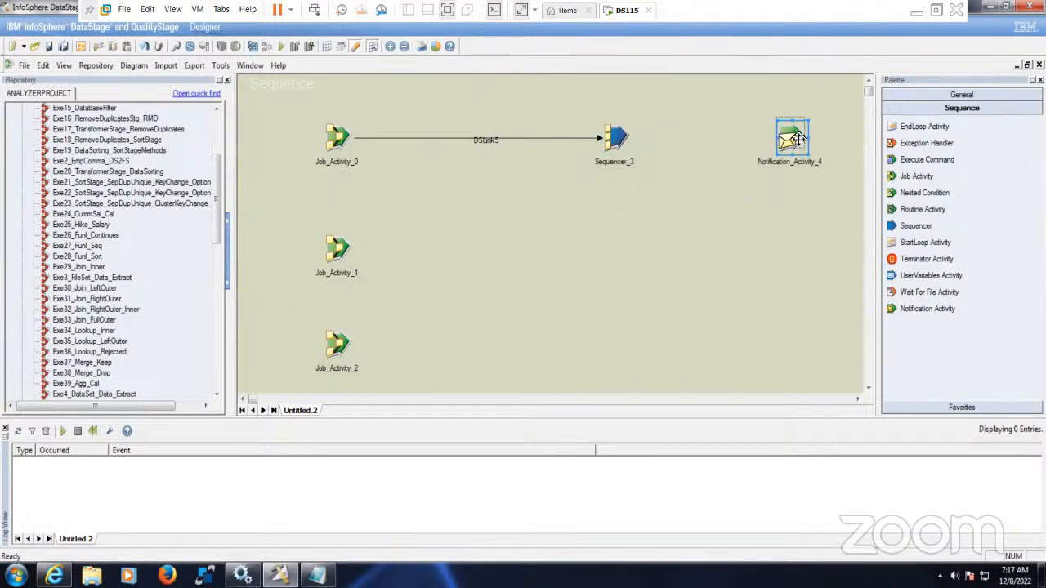
pyautogui.click(797, 222)
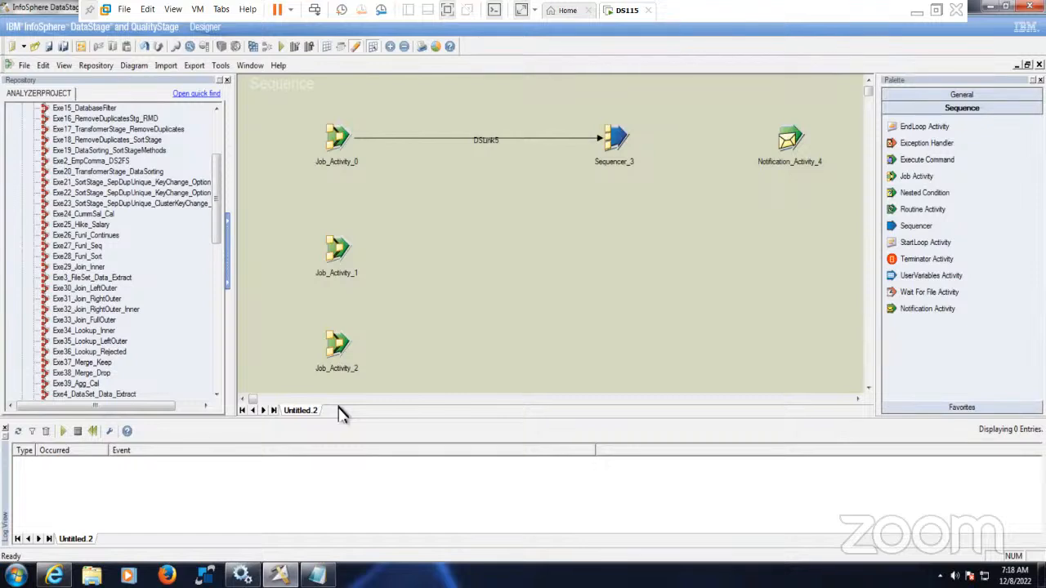
# - Place Sequencer_6, Notification_Activity_7 and Terminator_Activity_8 below the top row, then hide the Log View
pyautogui.moveTo(899, 227); pyautogui.dragTo(615, 274)
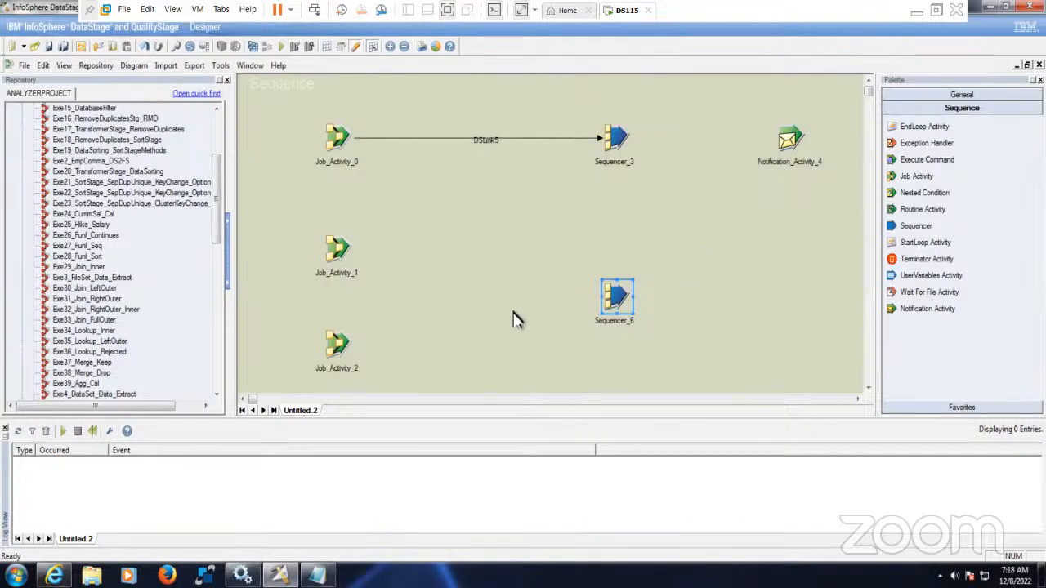
pyautogui.click(782, 320)
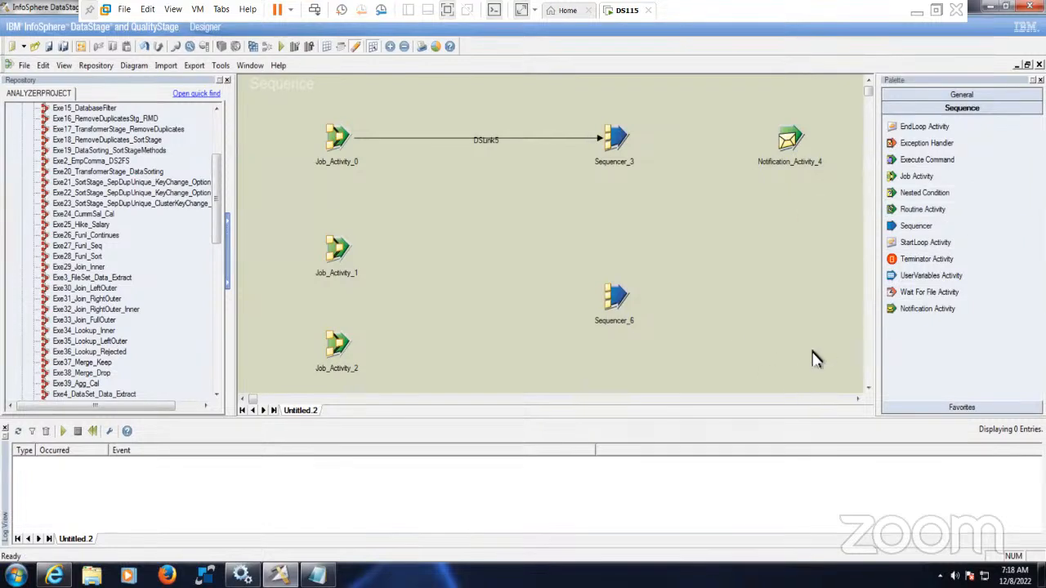
pyautogui.moveTo(940, 314); pyautogui.dragTo(789, 291)
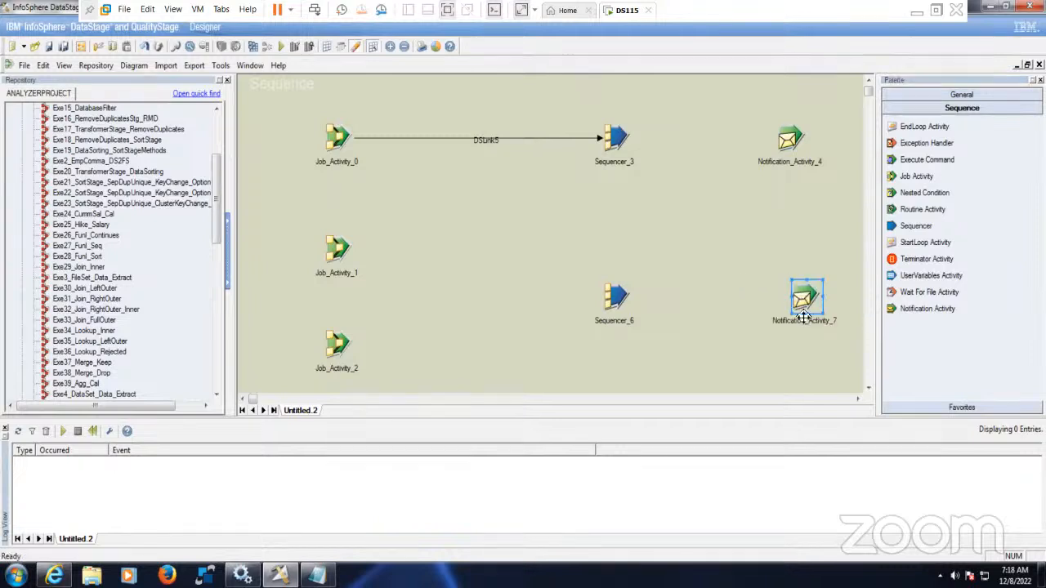
pyautogui.click(808, 353)
pyautogui.moveTo(914, 267); pyautogui.dragTo(820, 373)
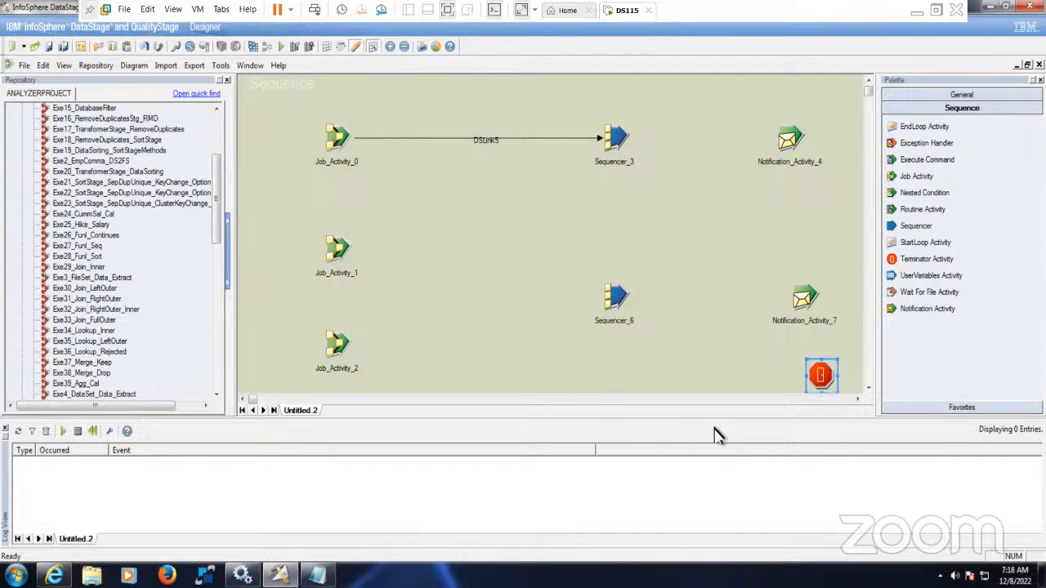
pyautogui.doubleClick(715, 429)
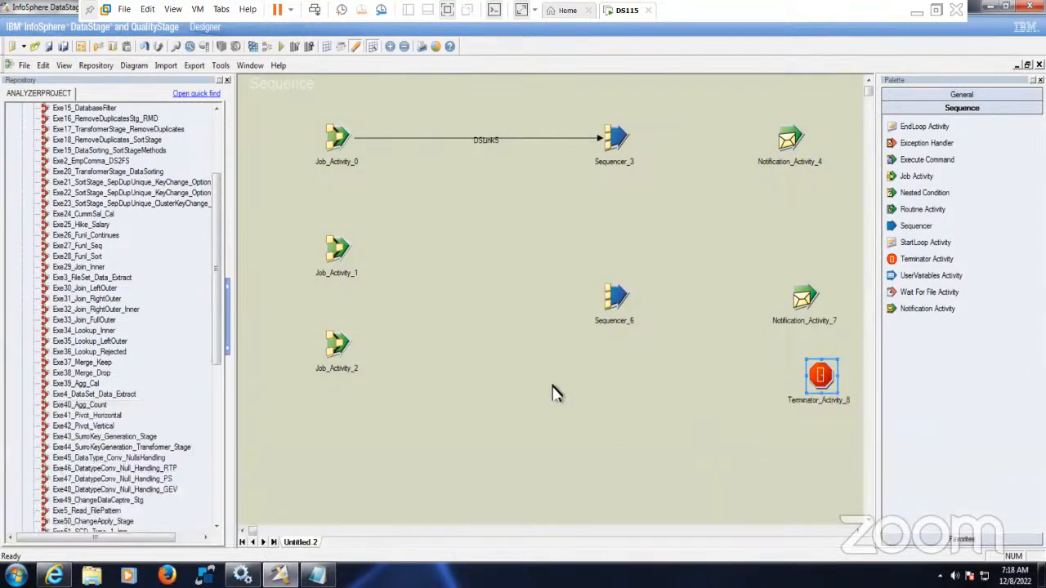
# - Link Job_Activity_1 and Job_Activity_2 into Sequencer_3, naming the pass links Job1_Pass and Job2_Pass
pyautogui.moveTo(341, 248); pyautogui.dragTo(609, 155)
pyautogui.moveTo(343, 355); pyautogui.dragTo(606, 142)
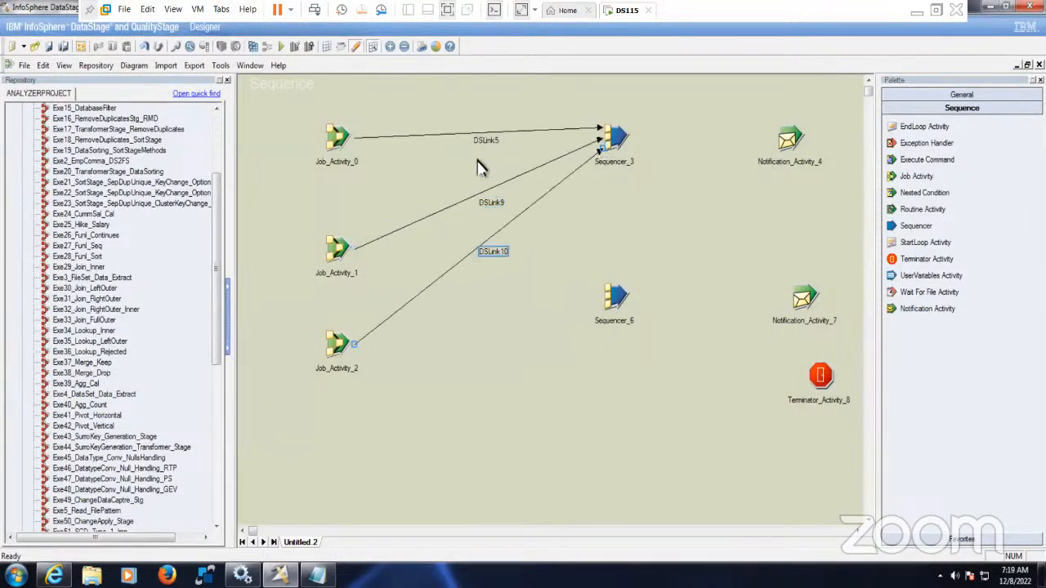
pyautogui.click(493, 141)
pyautogui.click(500, 143)
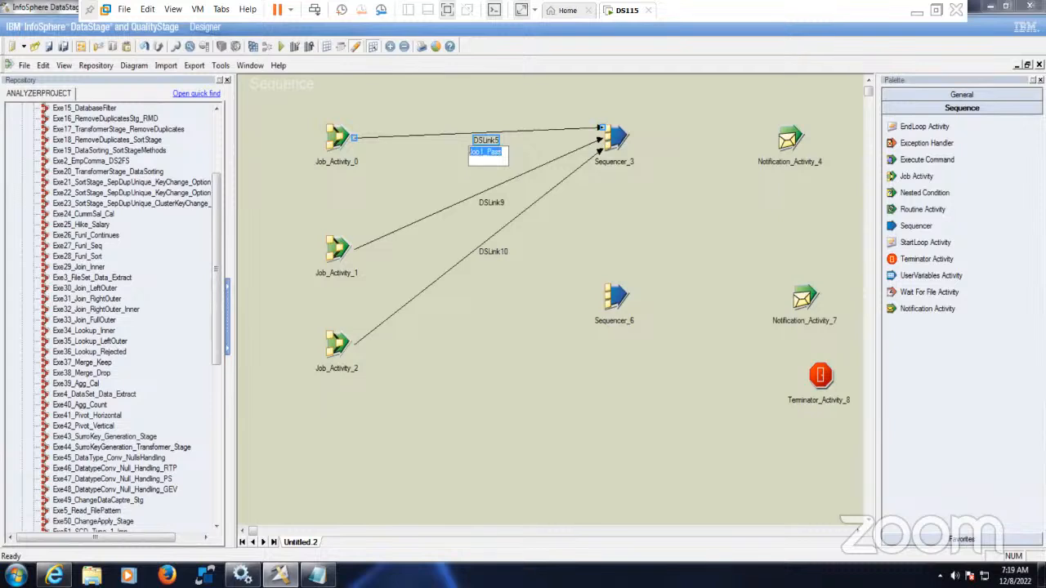
pyautogui.rightClick(500, 203)
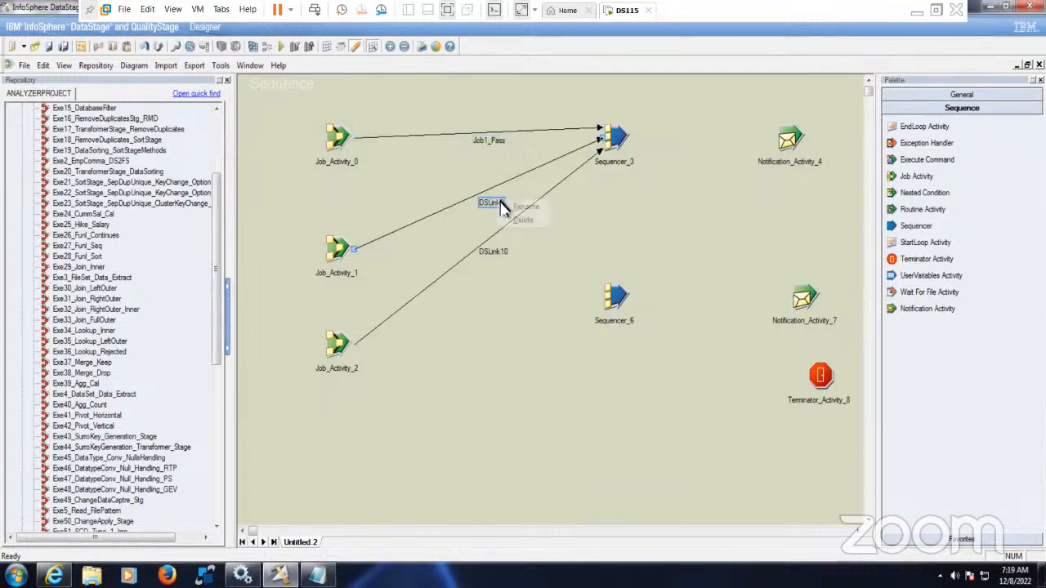
pyautogui.click(515, 208)
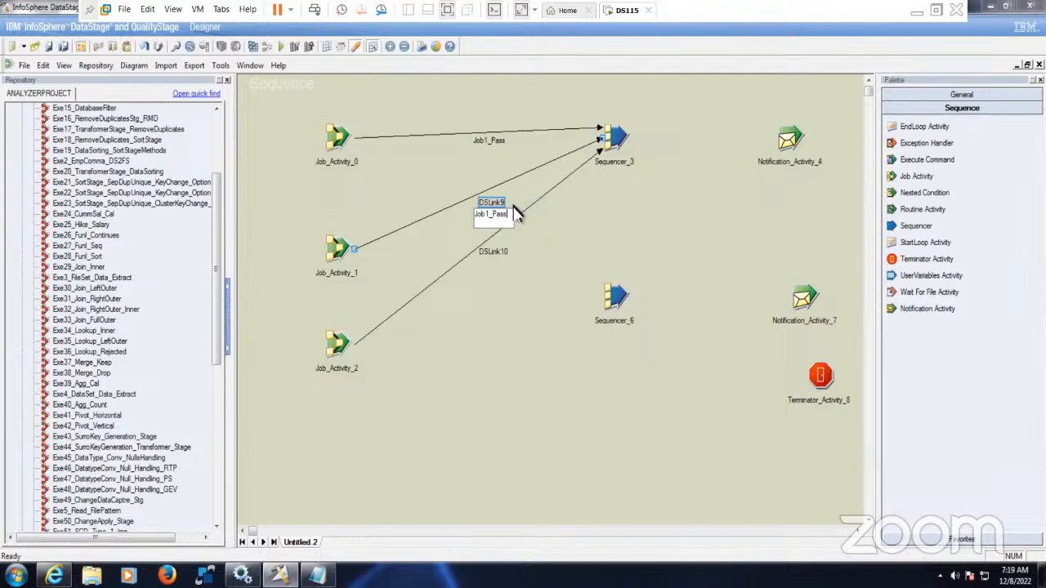
pyautogui.press('BackSpace')
pyautogui.click(495, 253)
# - Rename the remaining incoming sequencer link to Job3_Pass
pyautogui.rightClick(505, 260)
pyautogui.click(510, 262)
pyautogui.write('Job1_Pass')
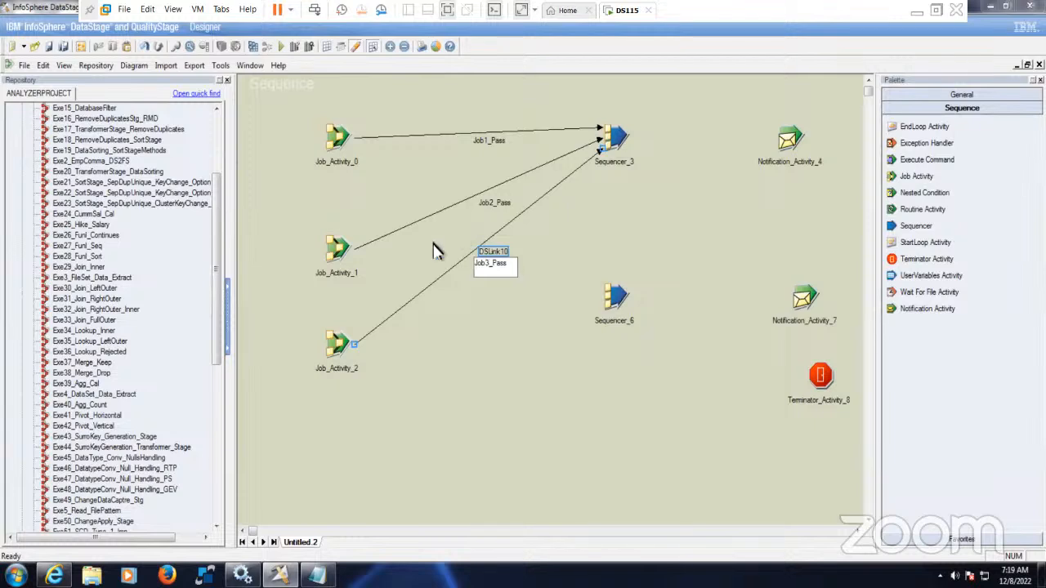
pyautogui.click(564, 399)
# - Align Sequencer_6 under Sequencer_3 and rename Sequencer_3 to Sequencer_Pass
pyautogui.moveTo(612, 147); pyautogui.dragTo(582, 161)
pyautogui.moveTo(613, 300); pyautogui.dragTo(584, 302)
pyautogui.click(638, 276)
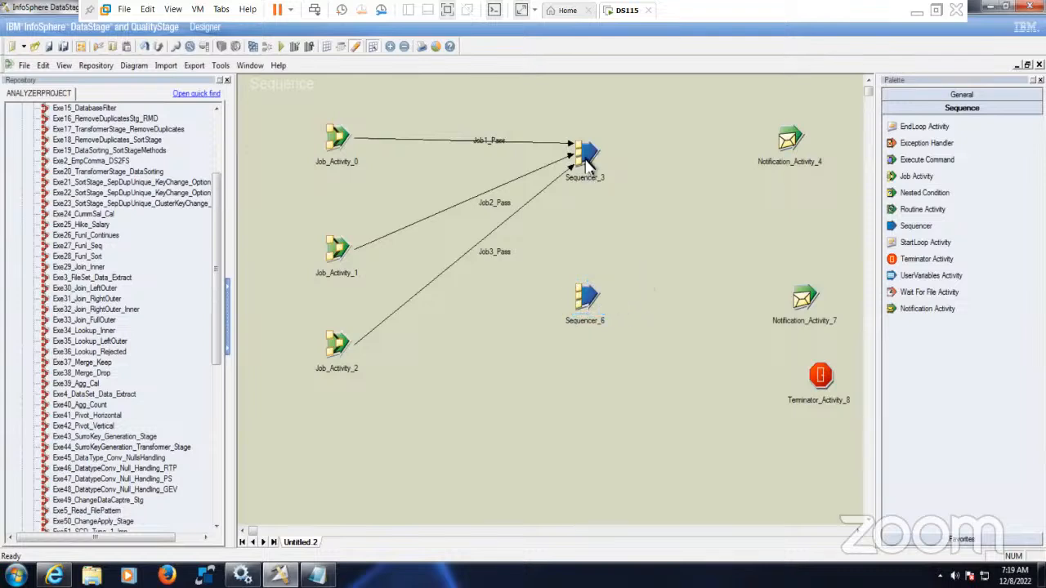
pyautogui.rightClick(587, 154)
pyautogui.click(620, 202)
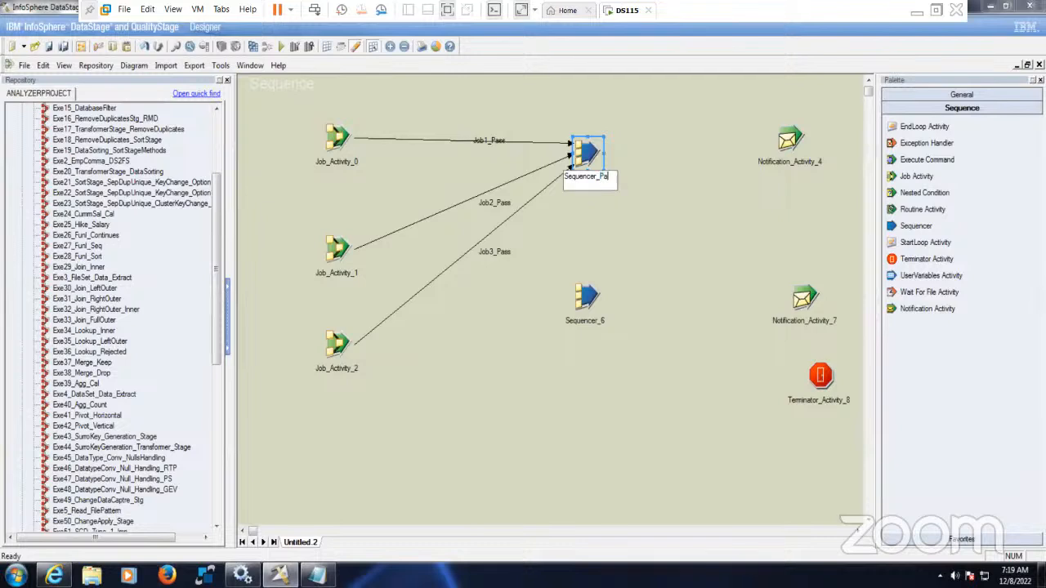
pyautogui.press('Return')
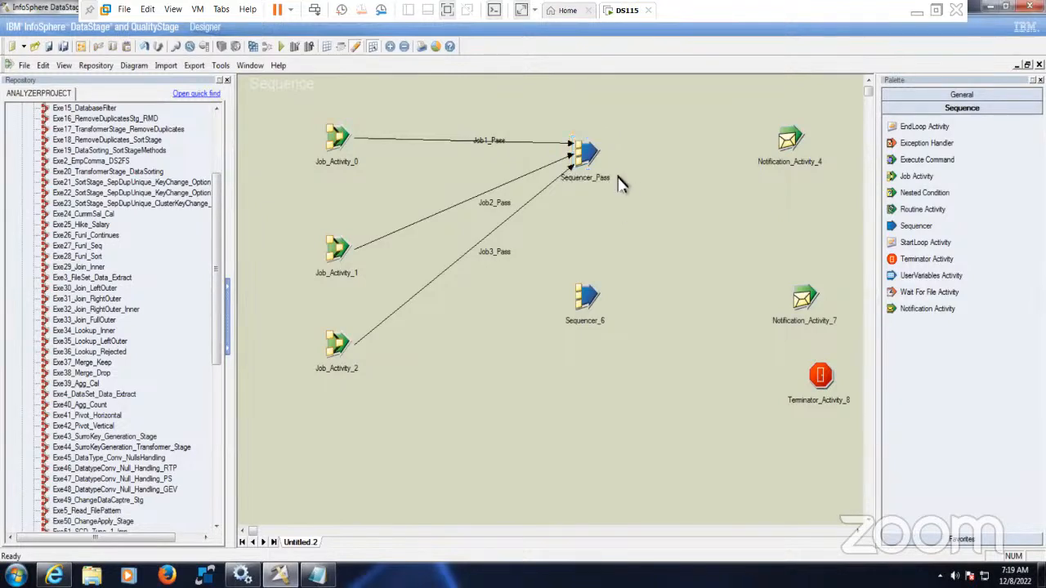
# - Confirm Sequencer_Pass's condition mode stays at All and close its properties with OK
pyautogui.doubleClick(593, 160)
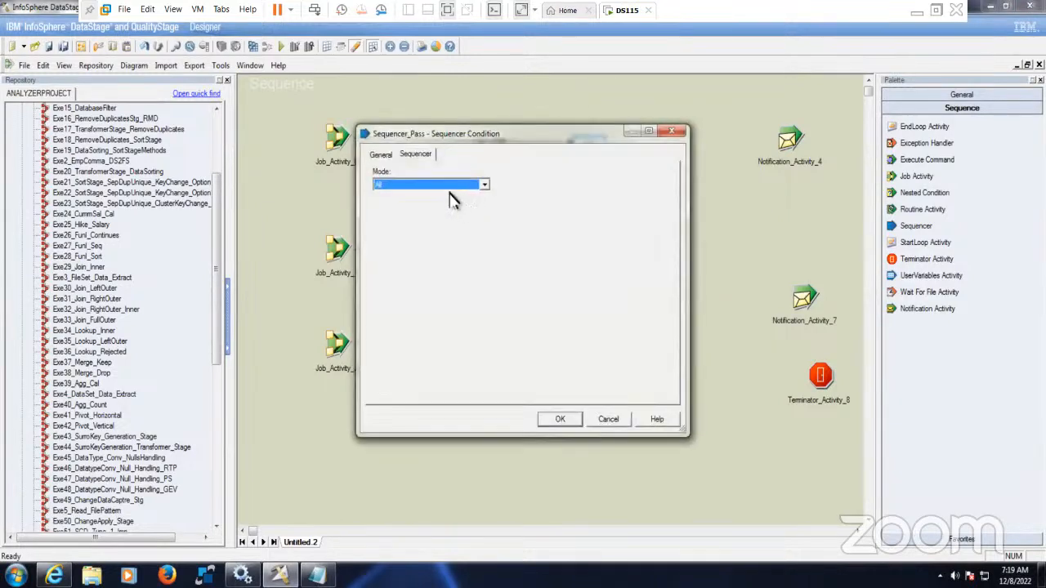
pyautogui.click(485, 190)
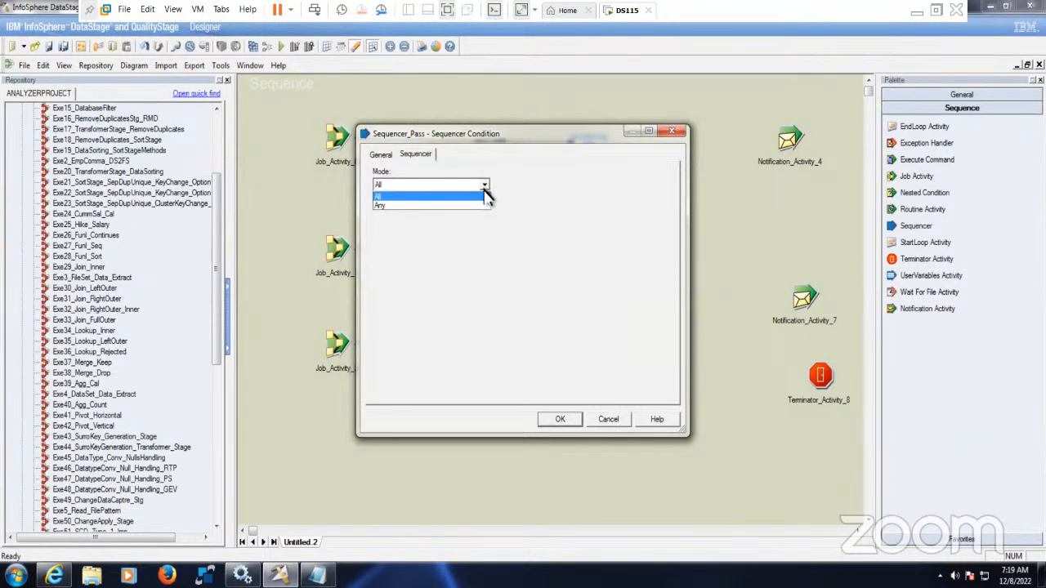
pyautogui.click(411, 202)
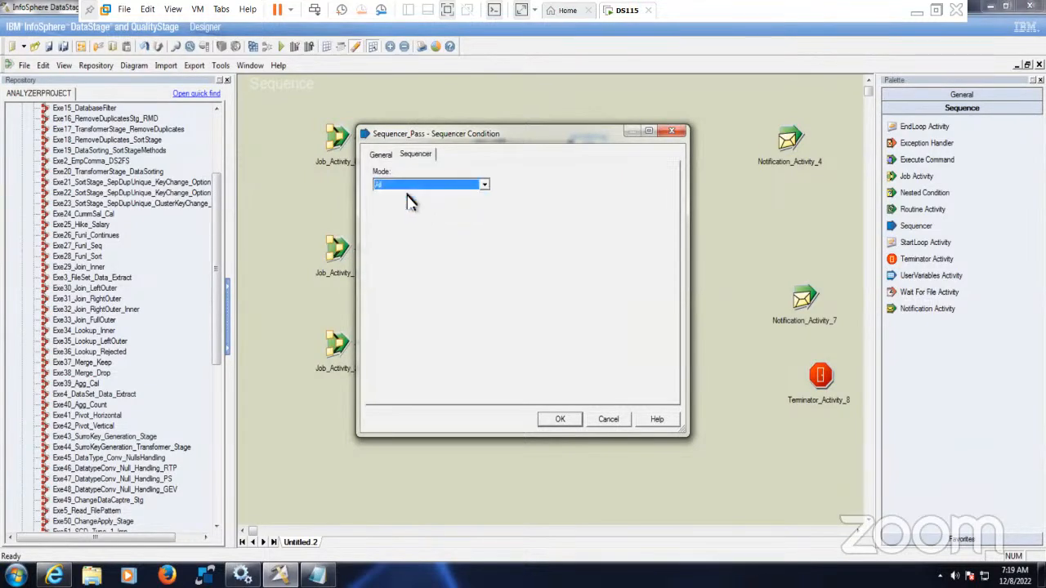
pyautogui.click(484, 187)
pyautogui.click(485, 190)
pyautogui.click(559, 419)
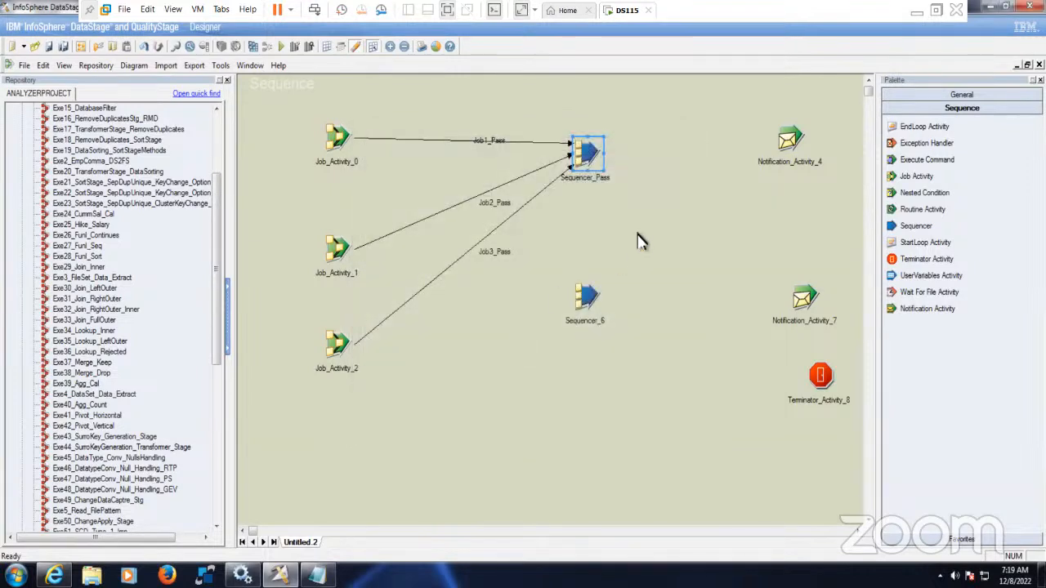
# - Link Sequencer_Pass to Notification_Activity_4 and rename that activity Notification_Activity_Pass
pyautogui.moveTo(589, 153); pyautogui.dragTo(791, 154)
pyautogui.rightClick(789, 138)
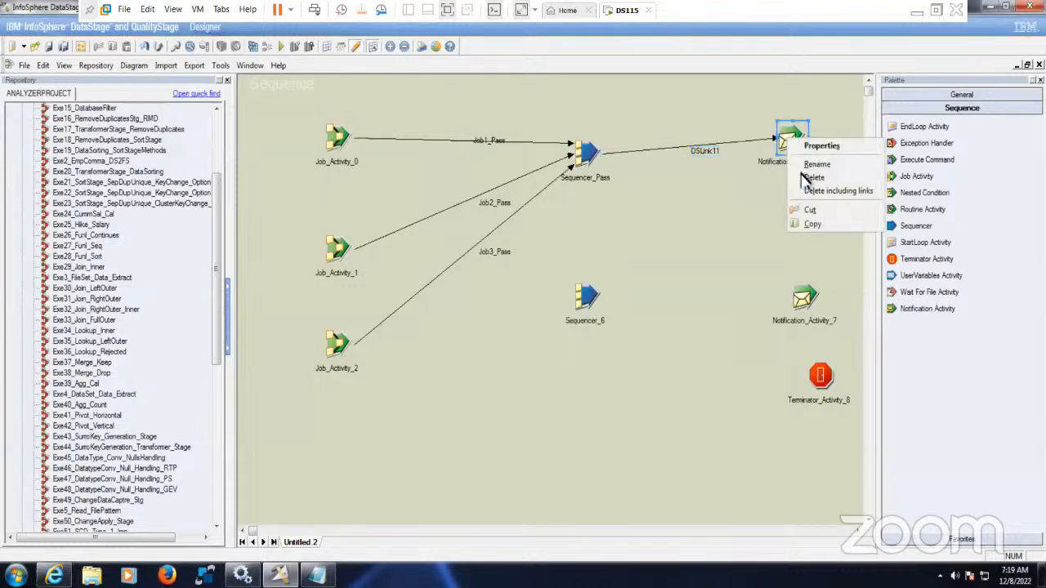
pyautogui.click(817, 164)
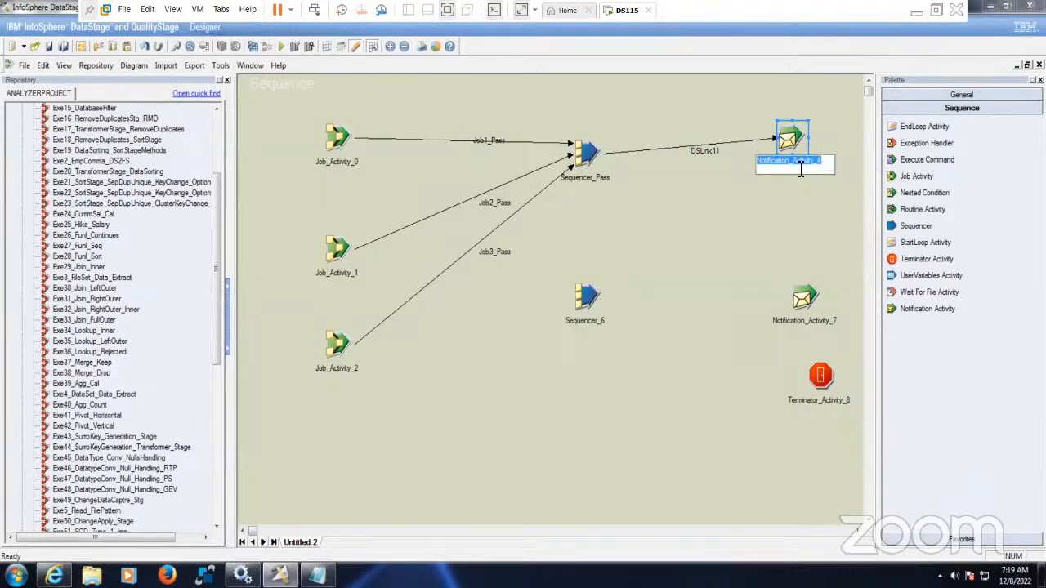
pyautogui.click(795, 162)
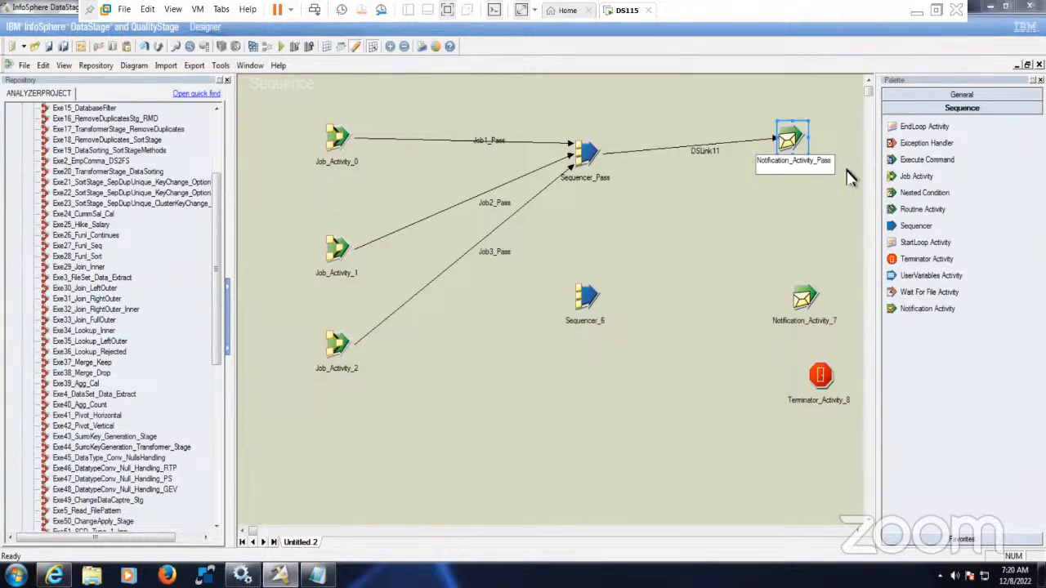
pyautogui.click(740, 233)
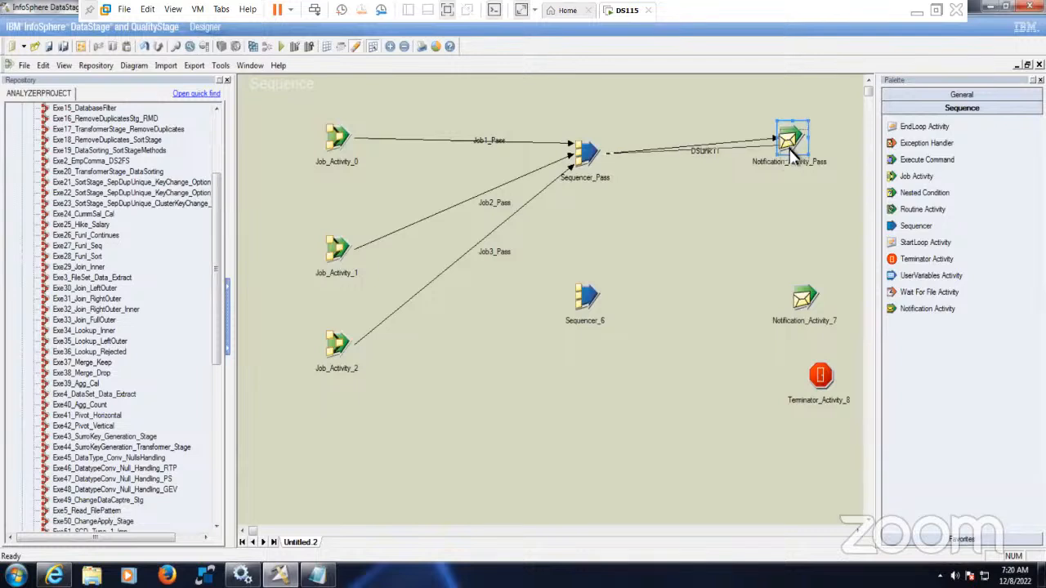
pyautogui.moveTo(790, 150); pyautogui.dragTo(788, 167)
pyautogui.click(716, 213)
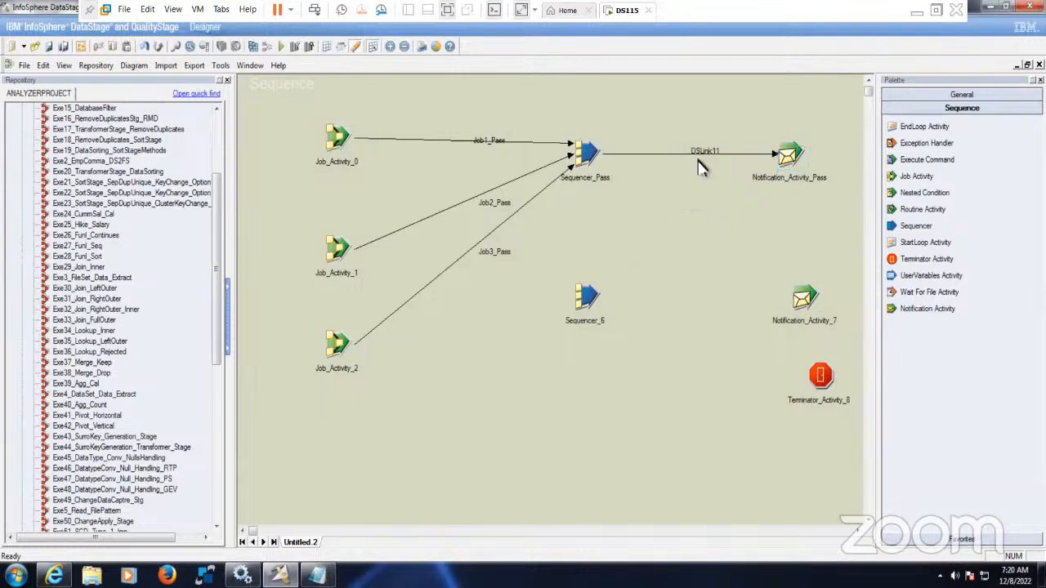
# - Name the sequencer-to-notification link lnk_All_Jobs_Pass and tidy the notification's position
pyautogui.click(788, 156)
pyautogui.click(707, 152)
pyautogui.write('In')
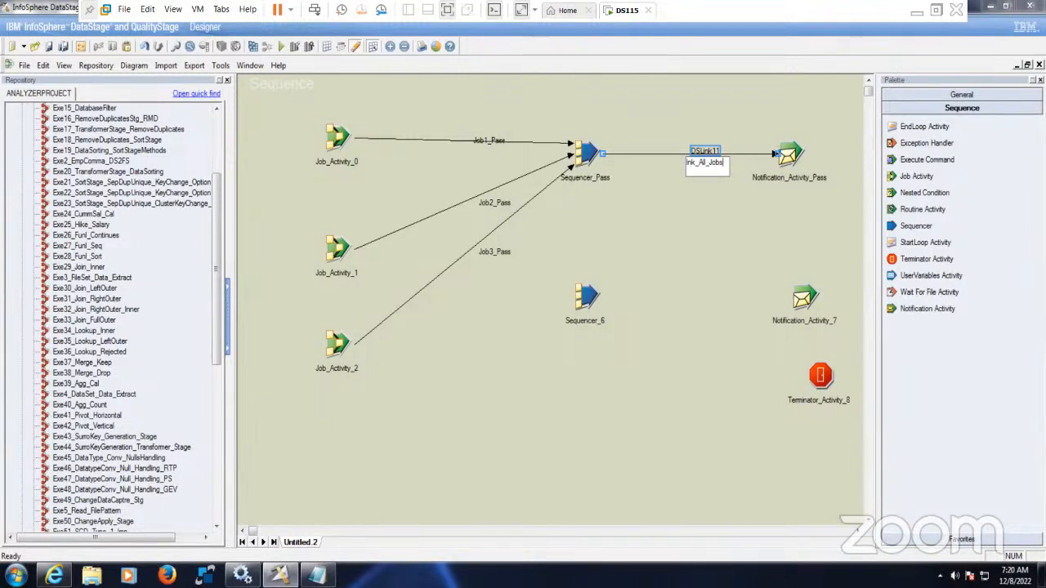
pyautogui.write('ss')
pyautogui.click(735, 247)
pyautogui.click(794, 160)
pyautogui.moveTo(789, 157)
pyautogui.mouseDown()
pyautogui.moveTo(804, 144)
pyautogui.moveTo(804, 155)
pyautogui.mouseUp()
pyautogui.click(750, 199)
pyautogui.moveTo(655, 108); pyautogui.dragTo(850, 212)
pyautogui.click(797, 242)
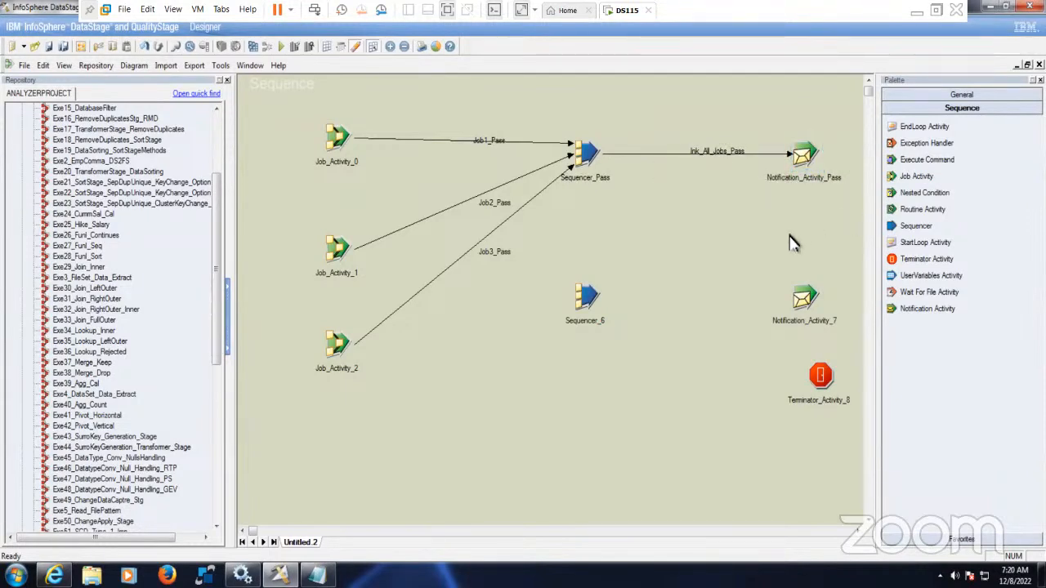
pyautogui.click(586, 303)
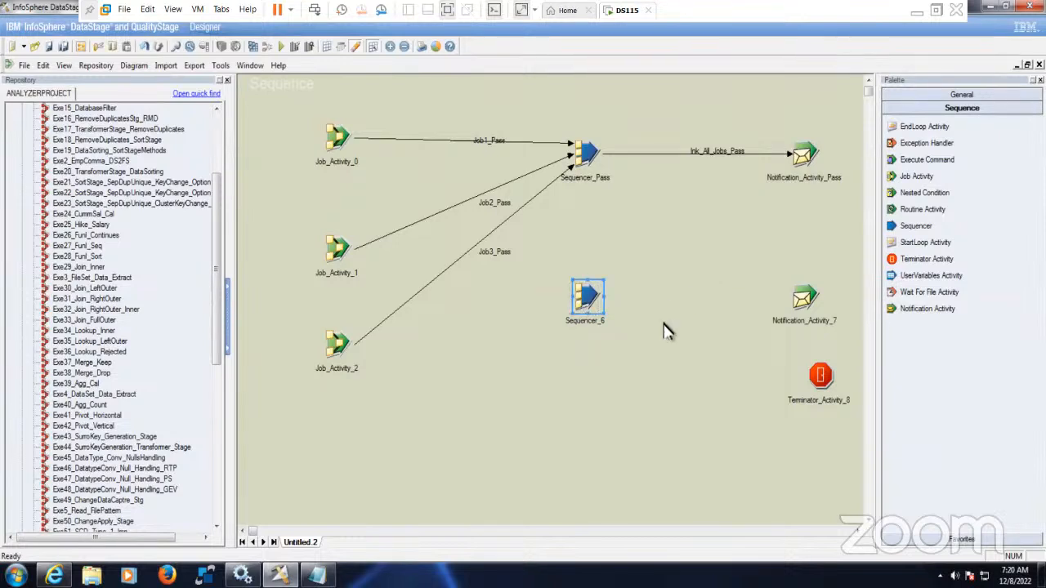
# - Nudge Terminator_Activity_8 into place, then link Job_Activity_0 to Sequencer_6 as Job1_Fail
pyautogui.click(803, 301)
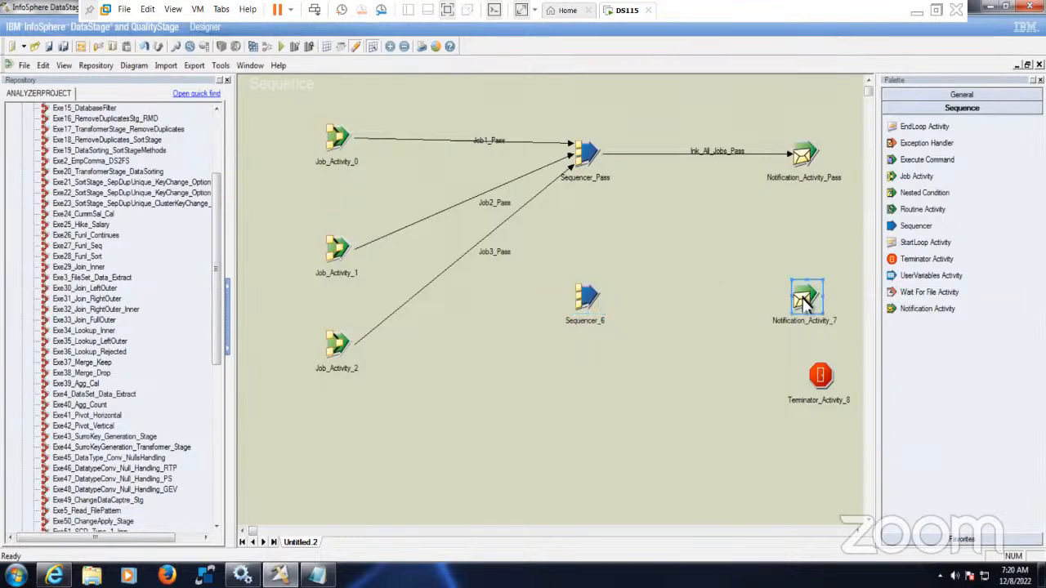
pyautogui.click(821, 383)
pyautogui.moveTo(807, 415); pyautogui.dragTo(806, 413)
pyautogui.click(705, 382)
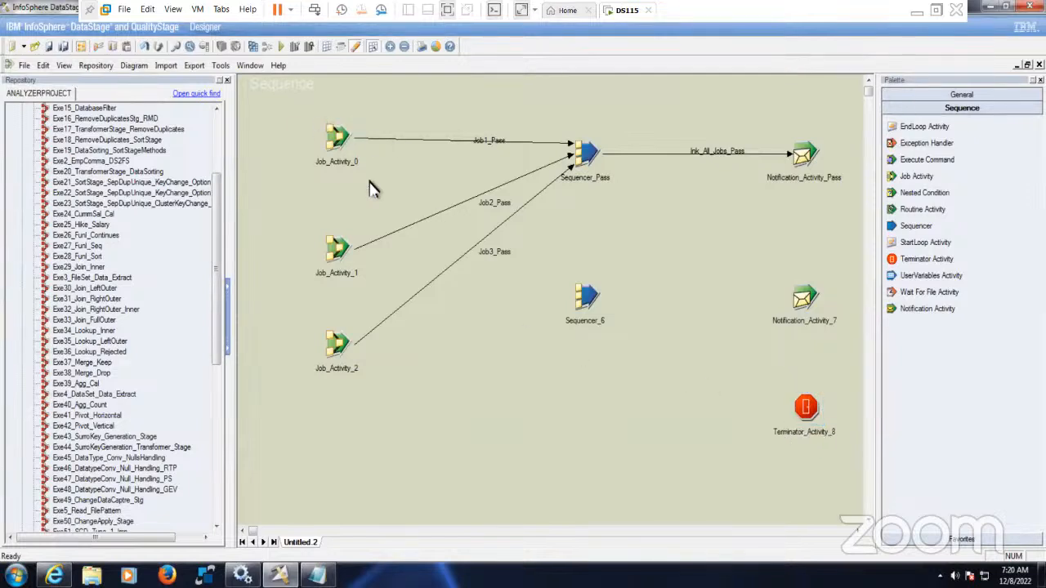
pyautogui.moveTo(345, 140); pyautogui.dragTo(361, 152)
pyautogui.moveTo(353, 149); pyautogui.dragTo(584, 297)
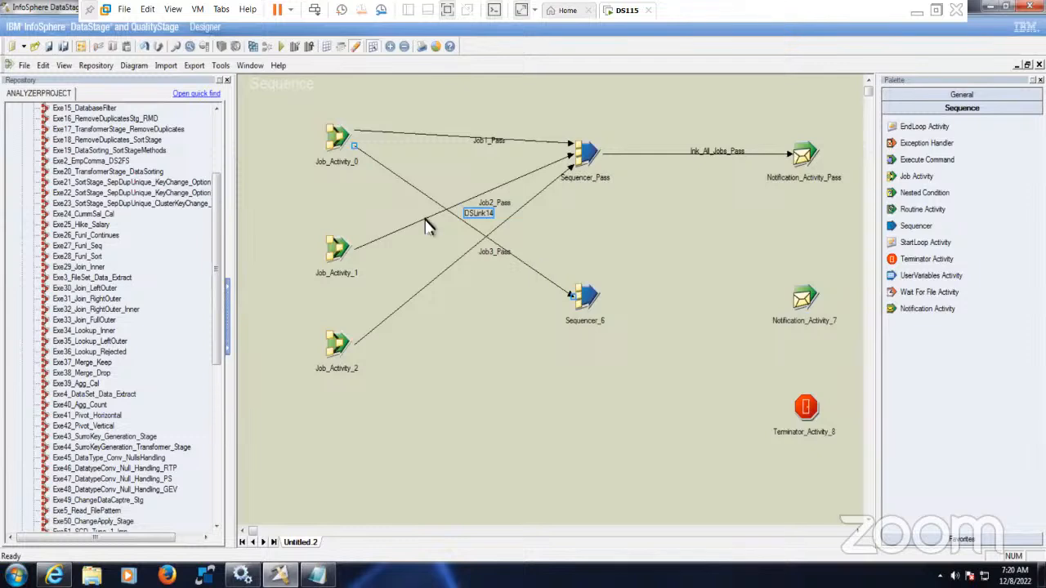
pyautogui.rightClick(477, 214)
pyautogui.click(499, 219)
pyautogui.write('Job1_Pass')
pyautogui.write('=')
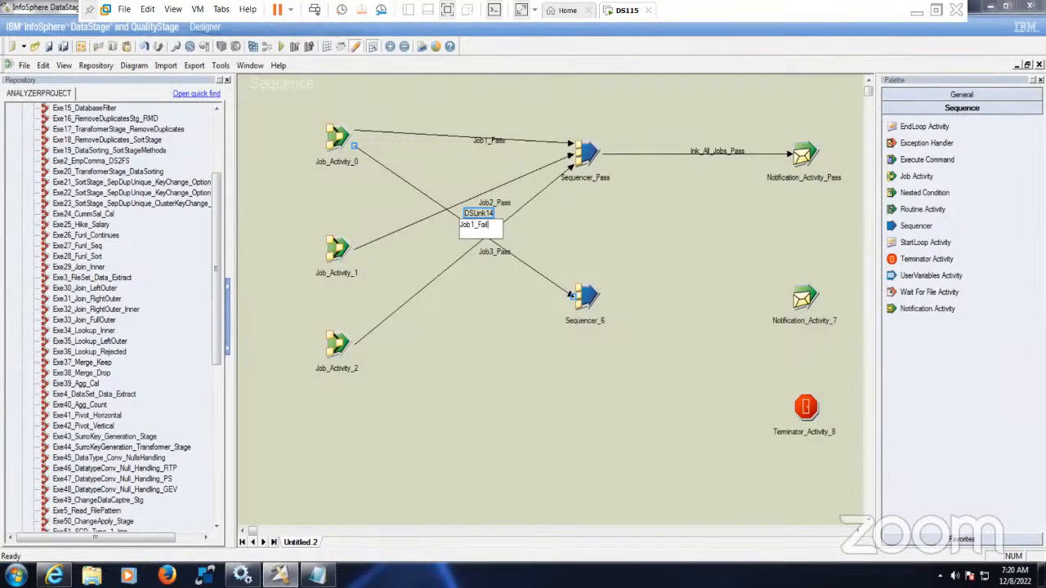
pyautogui.hotkey('ctrl', 'a')
pyautogui.hotkey('ctrl', 'c')
pyautogui.click(509, 338)
# - Link Job_Activity_1 to Sequencer_6 with the link named Job2_Fail
pyautogui.moveTo(345, 255); pyautogui.dragTo(582, 295)
pyautogui.rightClick(480, 274)
pyautogui.click(493, 282)
pyautogui.hotkey('ctrl', 'v')
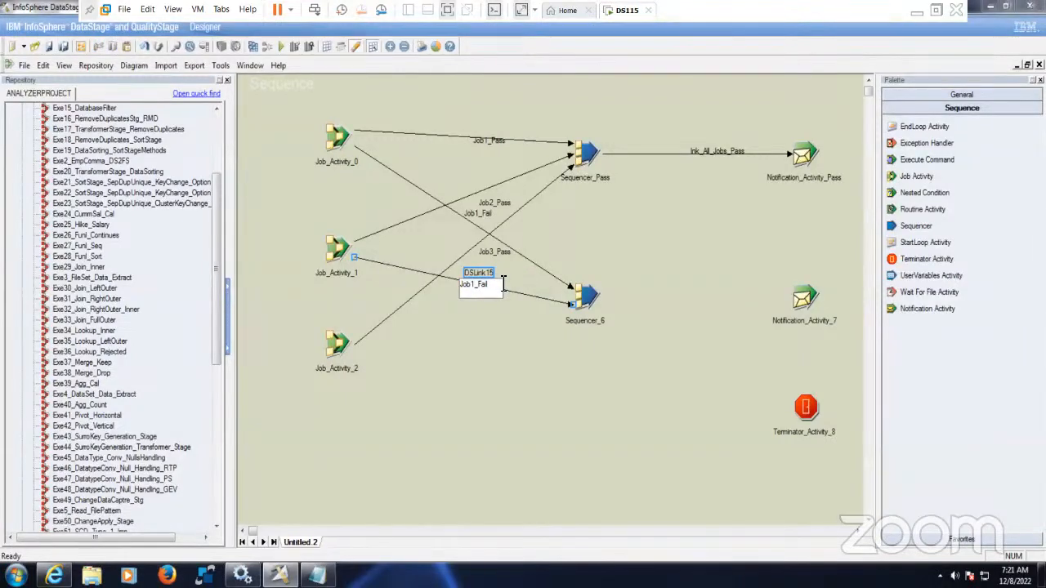
pyautogui.press('Return')
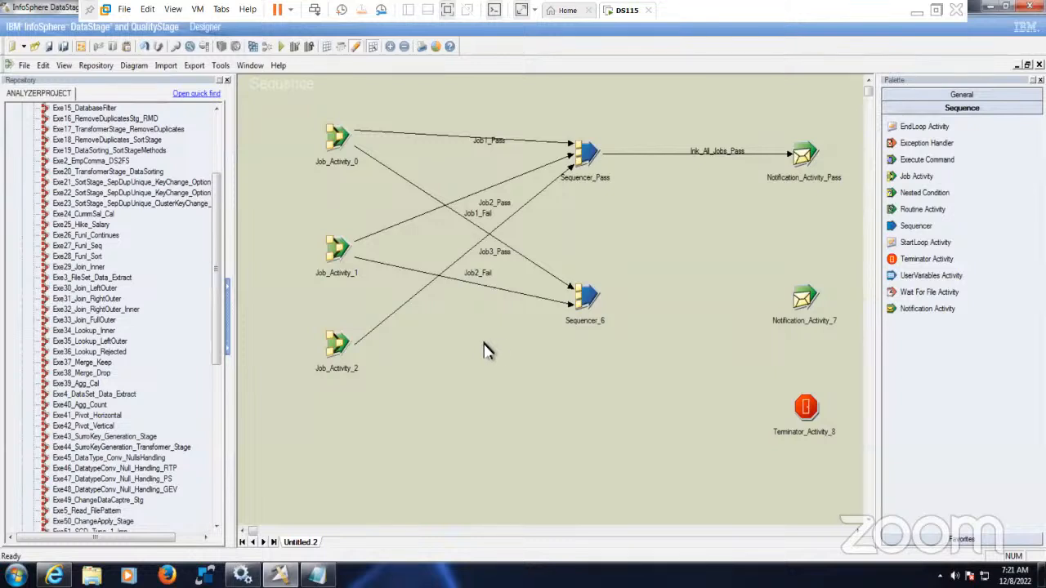
# - Link Job_Activity_2 to Sequencer_6; the names Job1_Fail and Job2_Fail are rejected as duplicates
pyautogui.moveTo(347, 347); pyautogui.dragTo(581, 309)
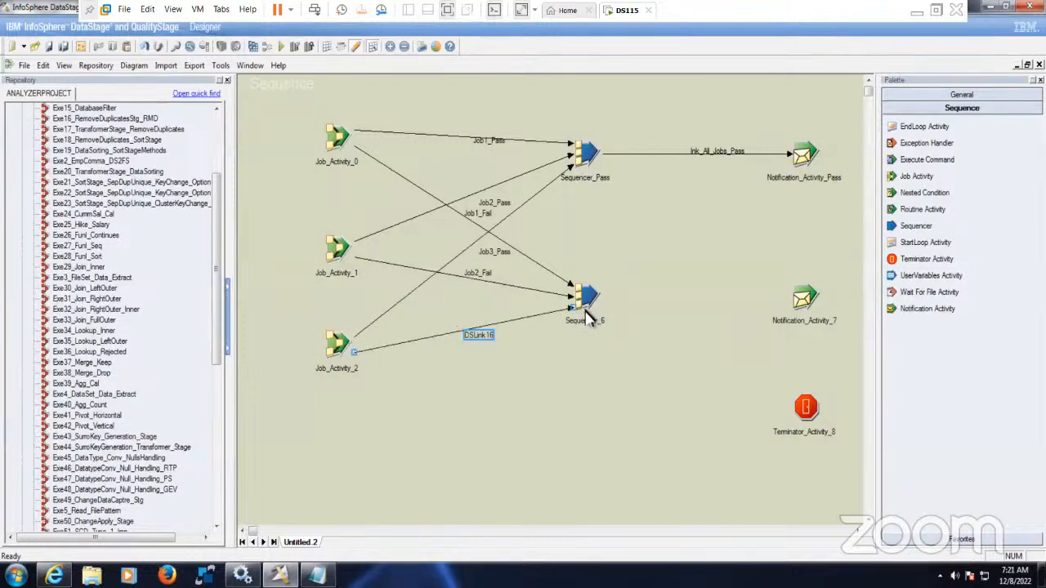
pyautogui.click(484, 339)
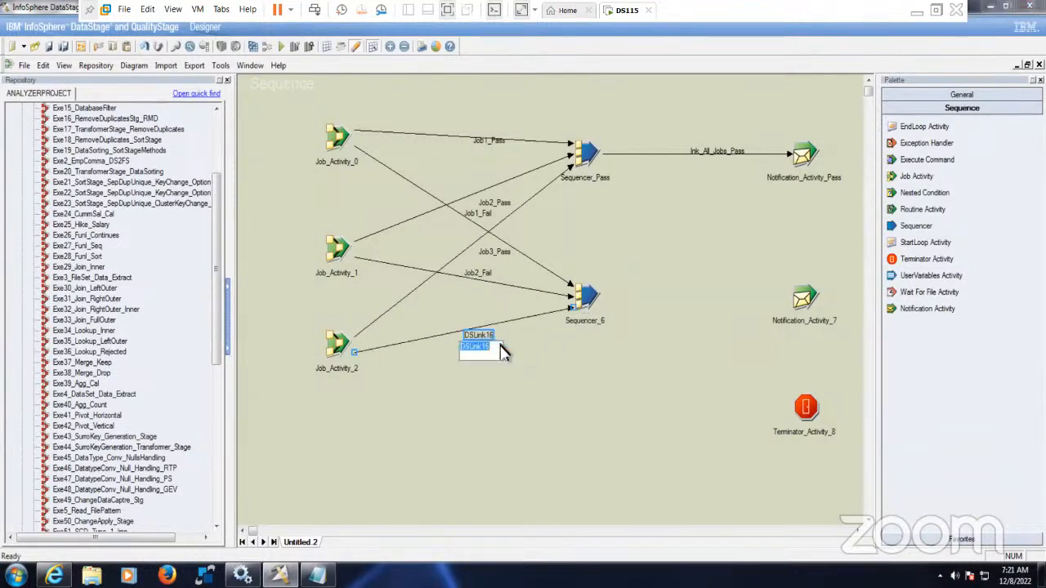
pyautogui.write('Job1_Fail')
pyautogui.click(602, 431)
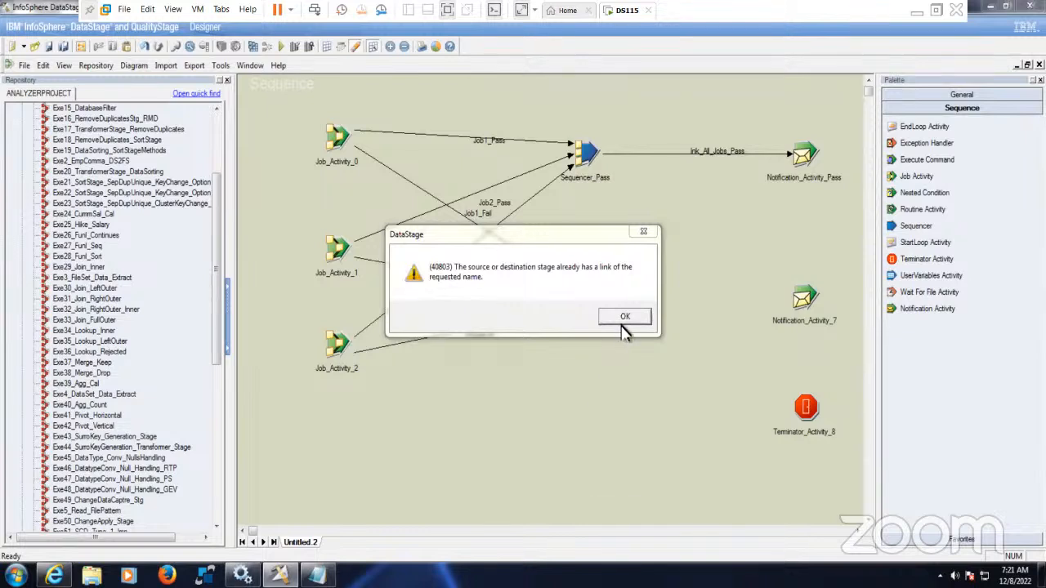
pyautogui.click(623, 319)
pyautogui.rightClick(488, 342)
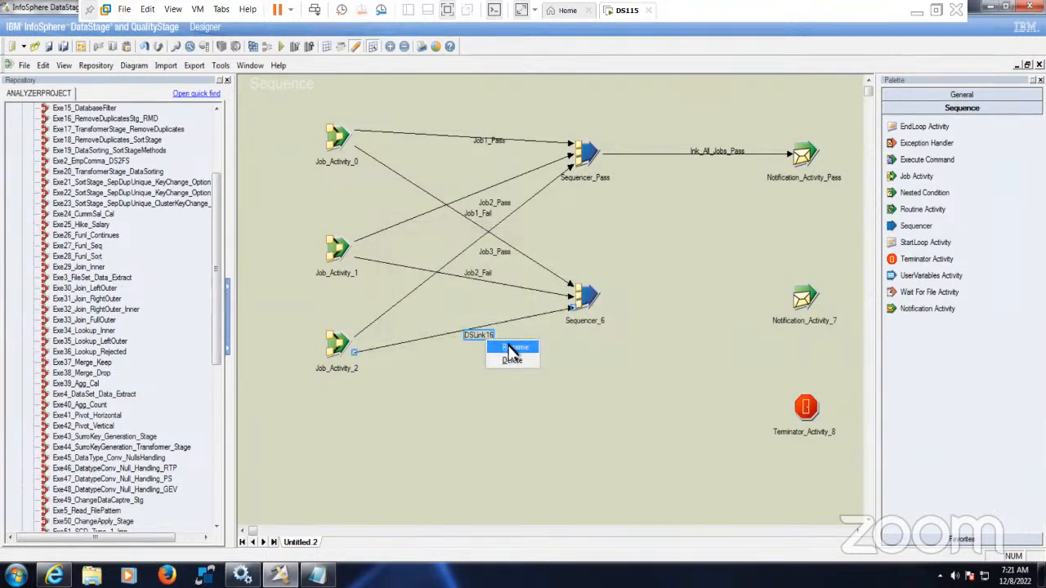
pyautogui.click(510, 348)
pyautogui.write('Job3_Fail')
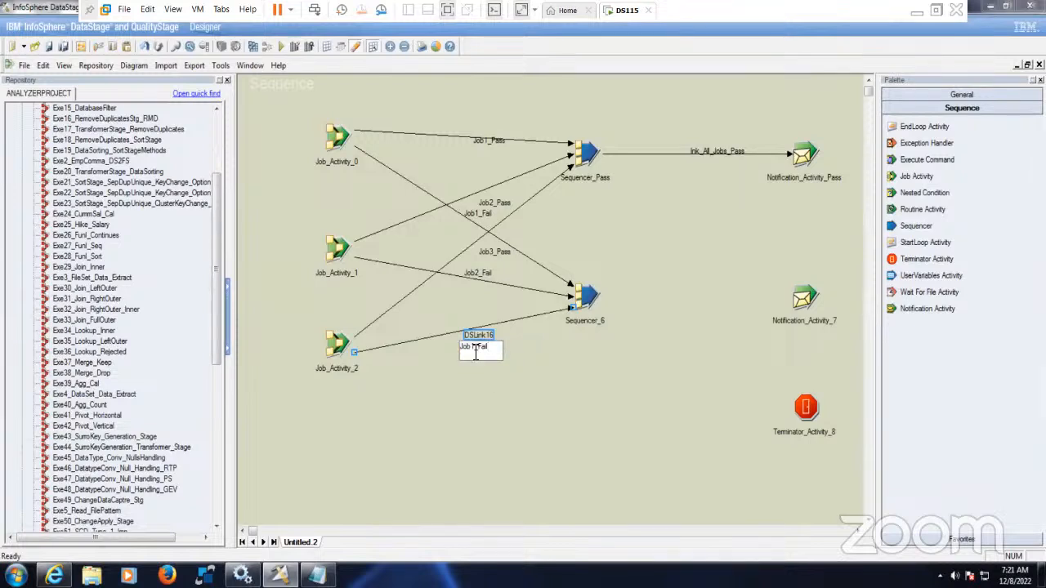
pyautogui.press('BackSpace')
pyautogui.write('2')
pyautogui.click(509, 377)
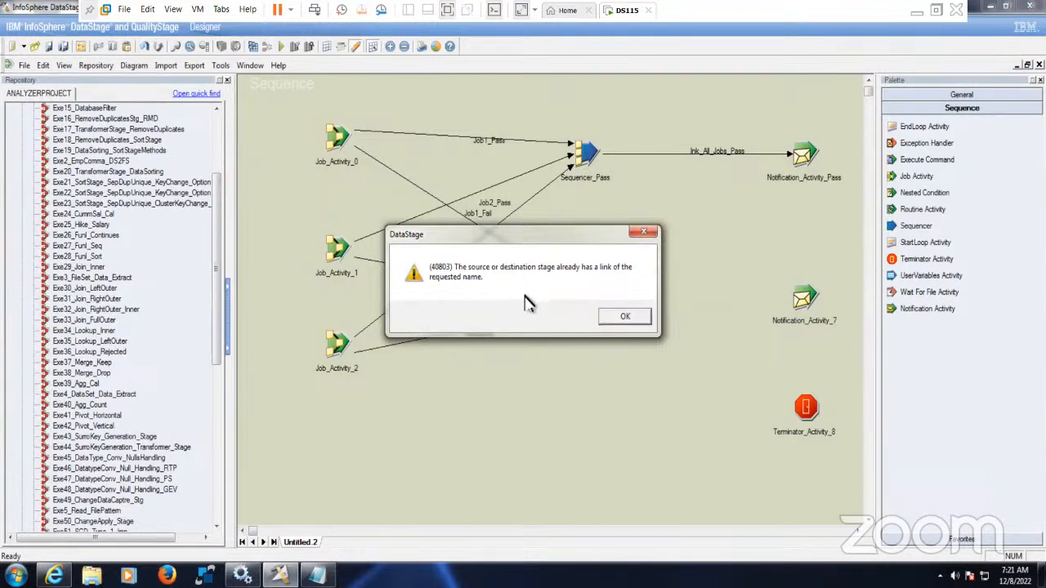
pyautogui.click(623, 318)
# - Rename the DSLink16 link to Job3_Fail
pyautogui.rightClick(488, 337)
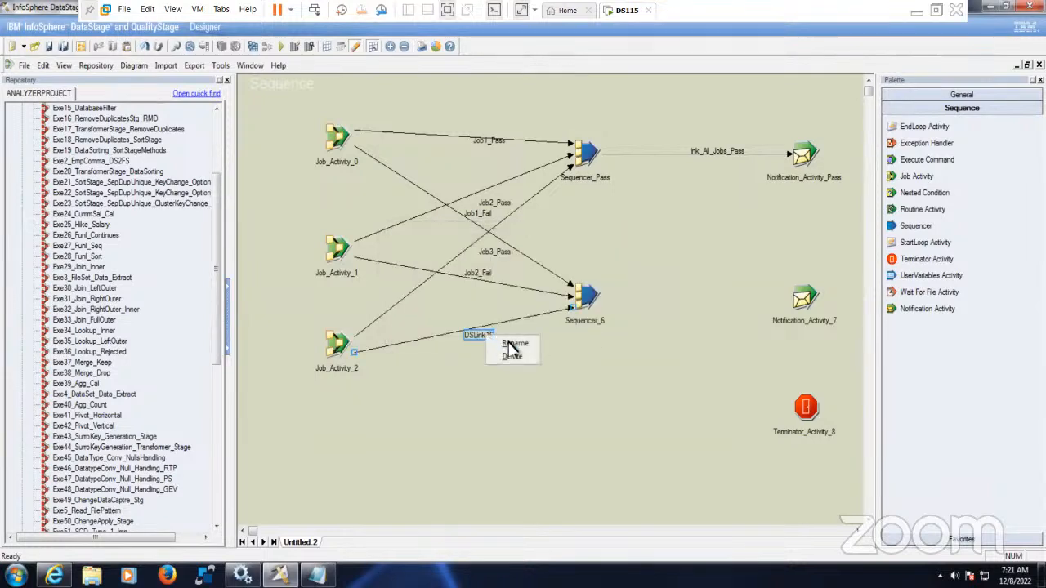
pyautogui.click(515, 344)
pyautogui.hotkey('ctrl', 'v')
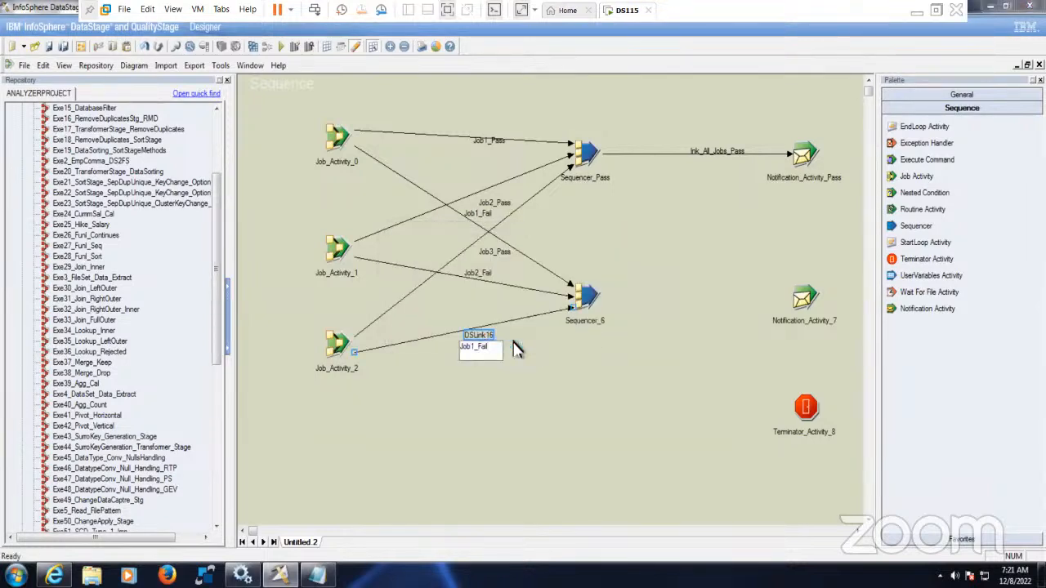
pyautogui.press('BackSpace')
pyautogui.write('3')
pyautogui.click(519, 400)
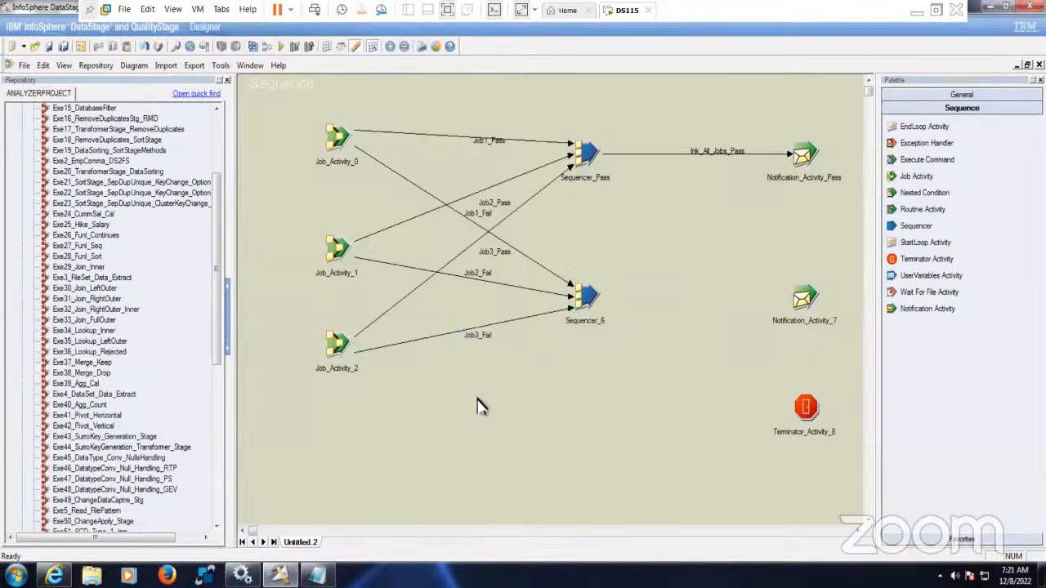
pyautogui.moveTo(553, 129); pyautogui.dragTo(623, 369)
# - Rename Notification_Activity_7 to Notification_Activity_Fail
pyautogui.click(623, 369)
pyautogui.moveTo(751, 107); pyautogui.dragTo(865, 364)
pyautogui.click(783, 364)
pyautogui.rightClick(802, 302)
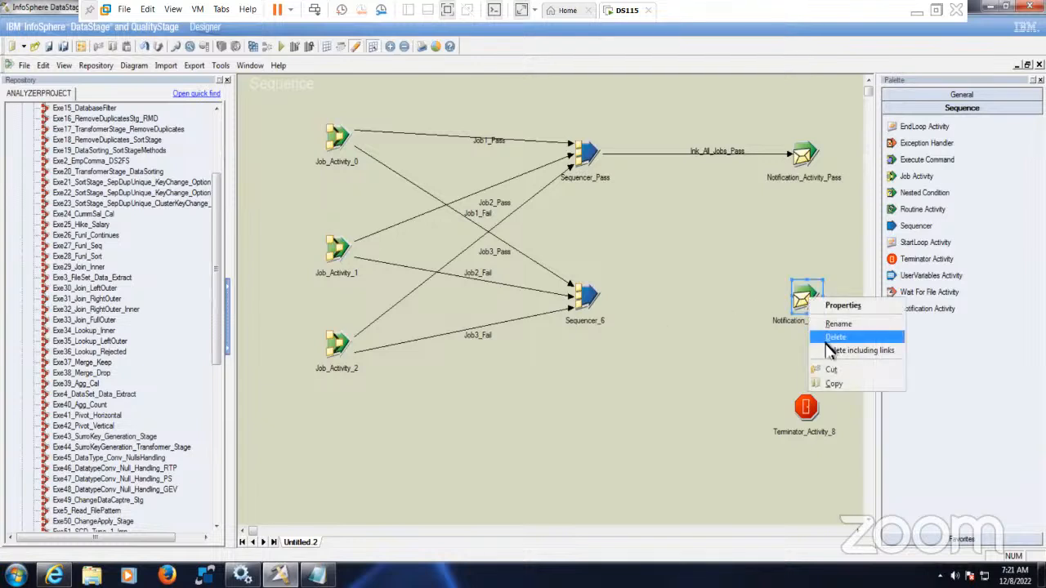
pyautogui.click(826, 347)
pyautogui.click(845, 322)
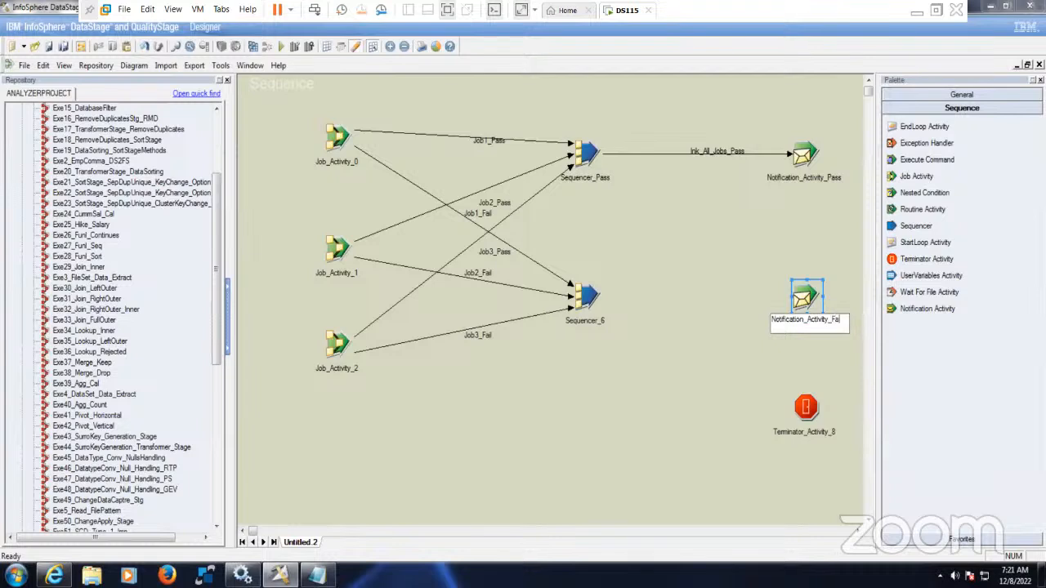
pyautogui.write('Fail')
pyautogui.click(644, 433)
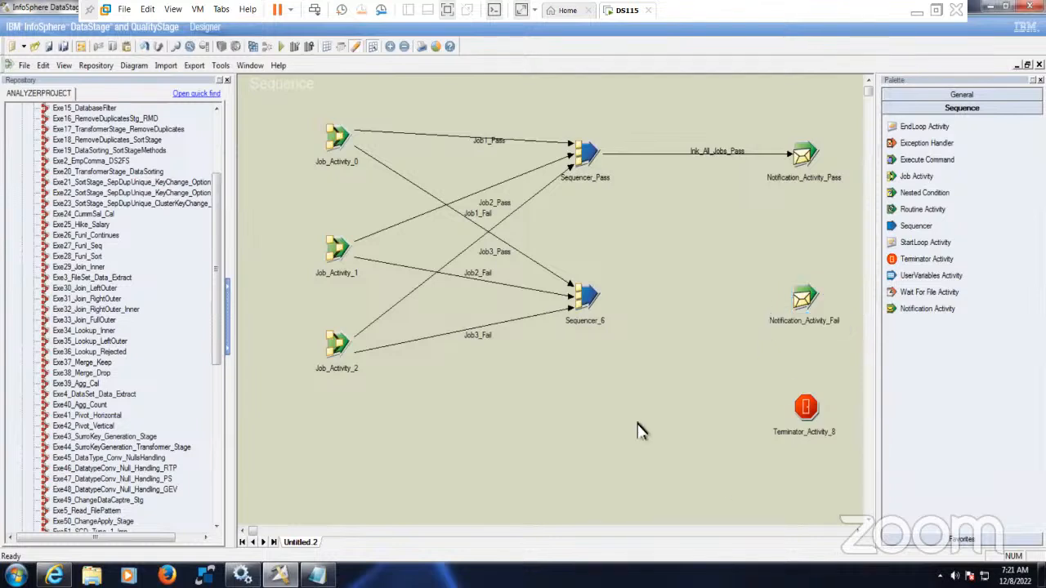
# - Link Sequencer_6 to Notification_Activity_Fail as lnk_Job_Fail, then link the notification to the terminator
pyautogui.moveTo(593, 304); pyautogui.dragTo(804, 300)
pyautogui.rightClick(712, 302)
pyautogui.write('lnk')
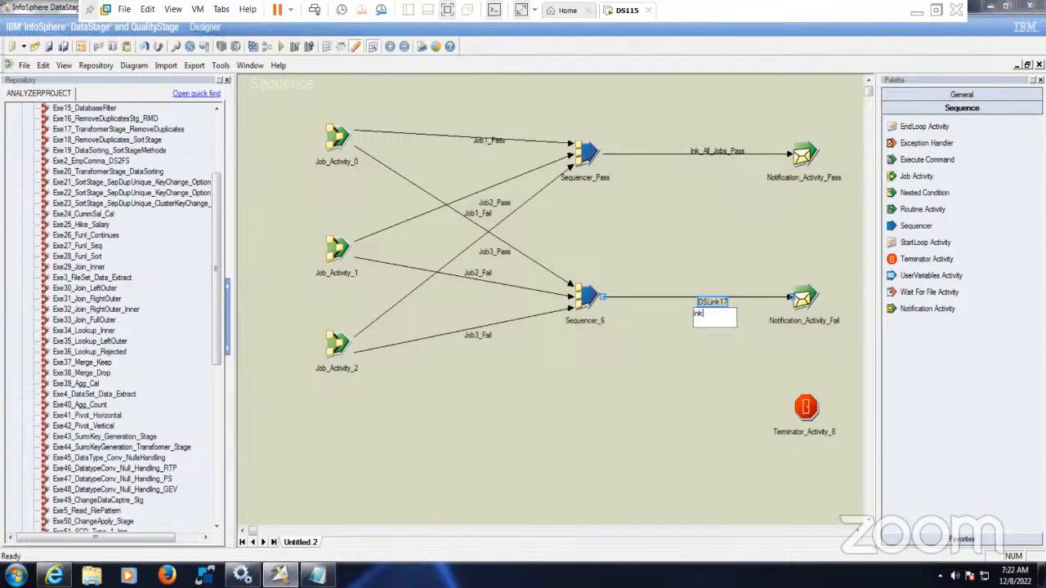
pyautogui.write('_Job_Fail')
pyautogui.click(679, 428)
pyautogui.moveTo(817, 411); pyautogui.dragTo(816, 427)
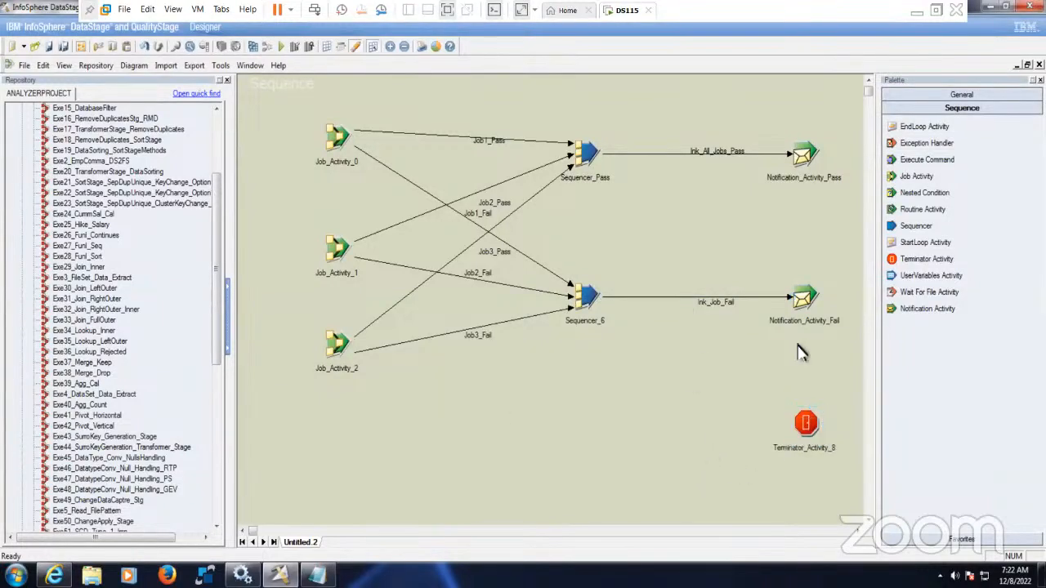
pyautogui.moveTo(806, 309); pyautogui.dragTo(811, 429)
# - Accept the terminator's default settings and rename Terminator_Activity_8 to Terminator_Activity
pyautogui.click(731, 423)
pyautogui.click(806, 423)
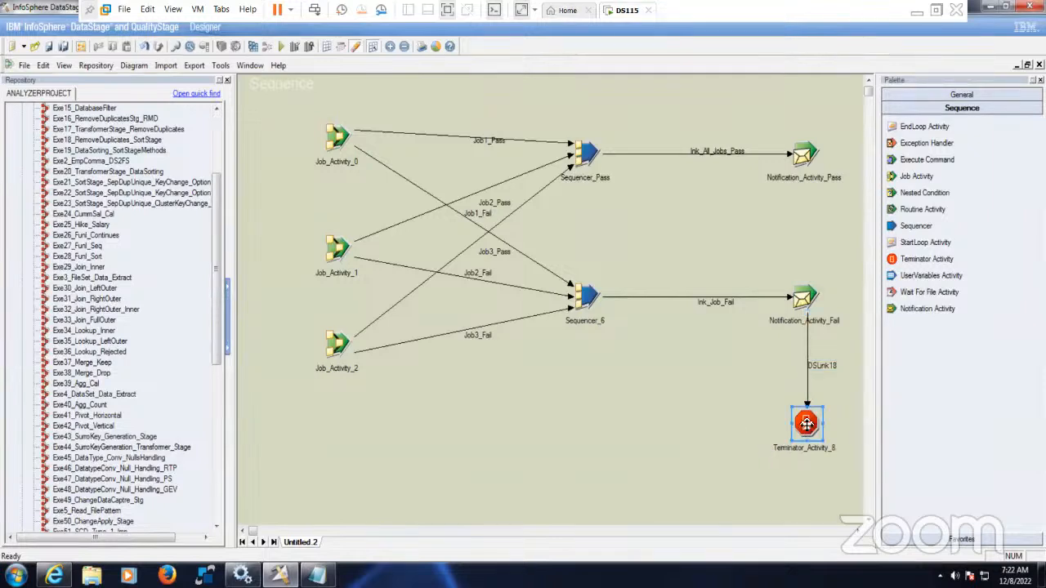
pyautogui.doubleClick(807, 424)
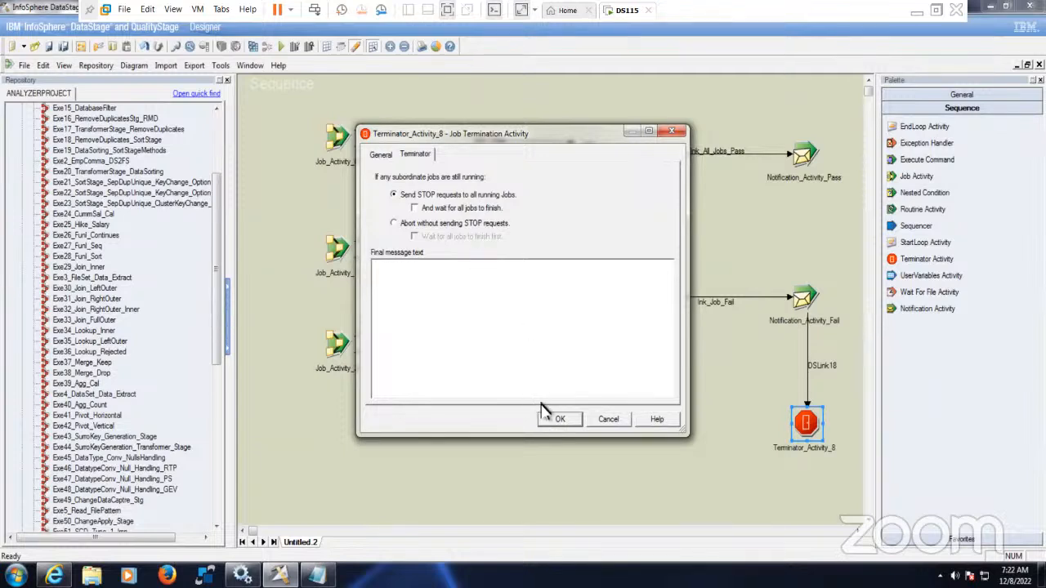
pyautogui.click(558, 423)
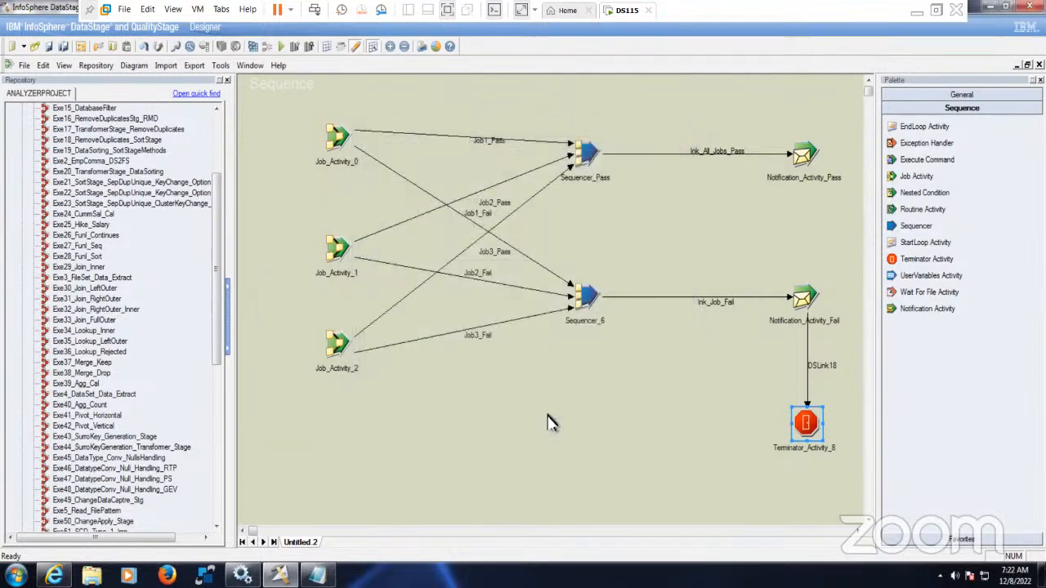
pyautogui.rightClick(808, 427)
pyautogui.click(835, 452)
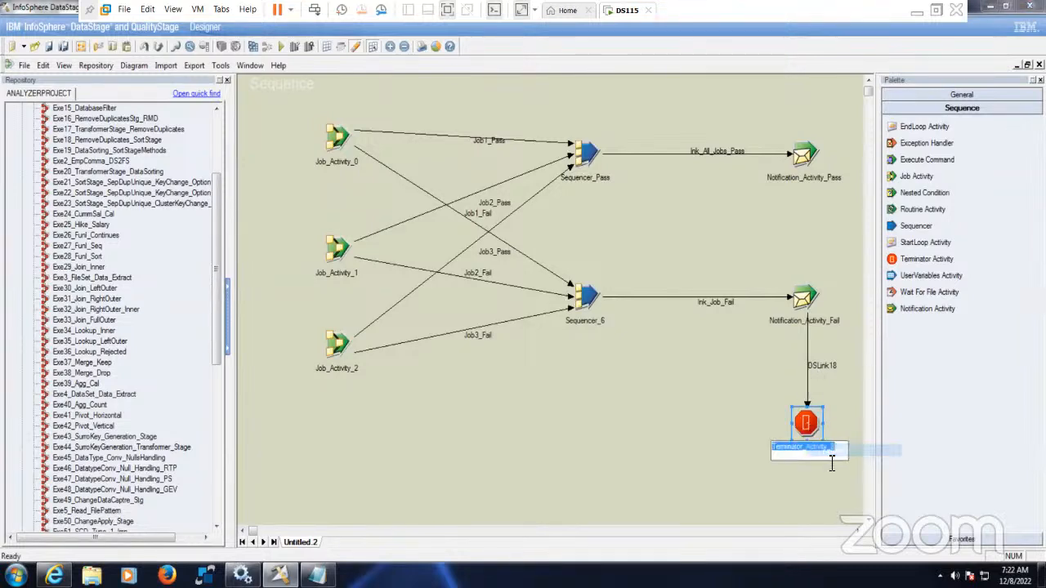
pyautogui.press('BackSpace')
pyautogui.press('BackSpace')
pyautogui.press('Return')
# - Rename the terminator's incoming DSLink18 link to lnk_TA
pyautogui.rightClick(822, 360)
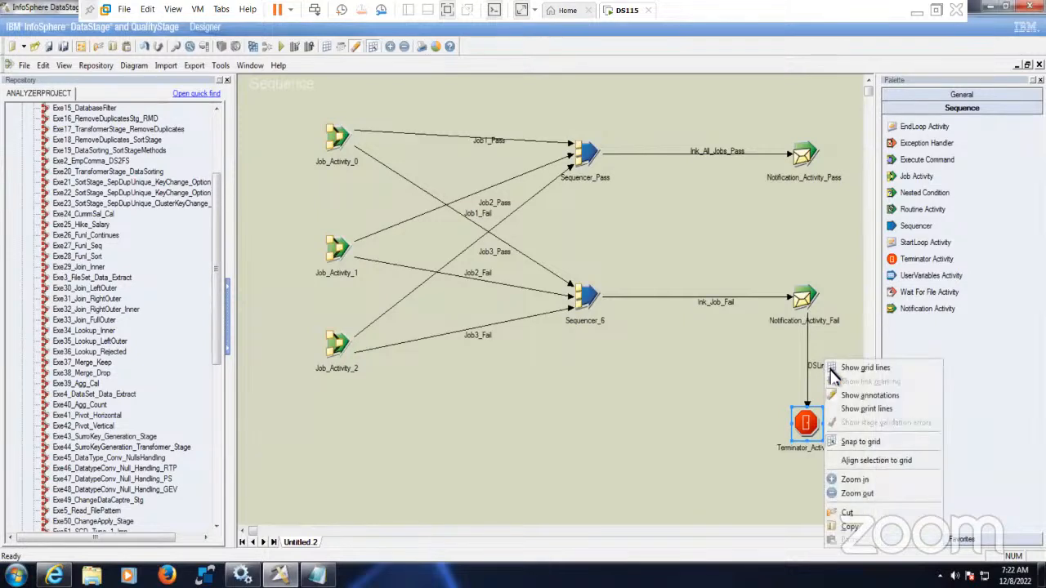
pyautogui.click(822, 365)
pyautogui.rightClick(827, 370)
pyautogui.click(828, 378)
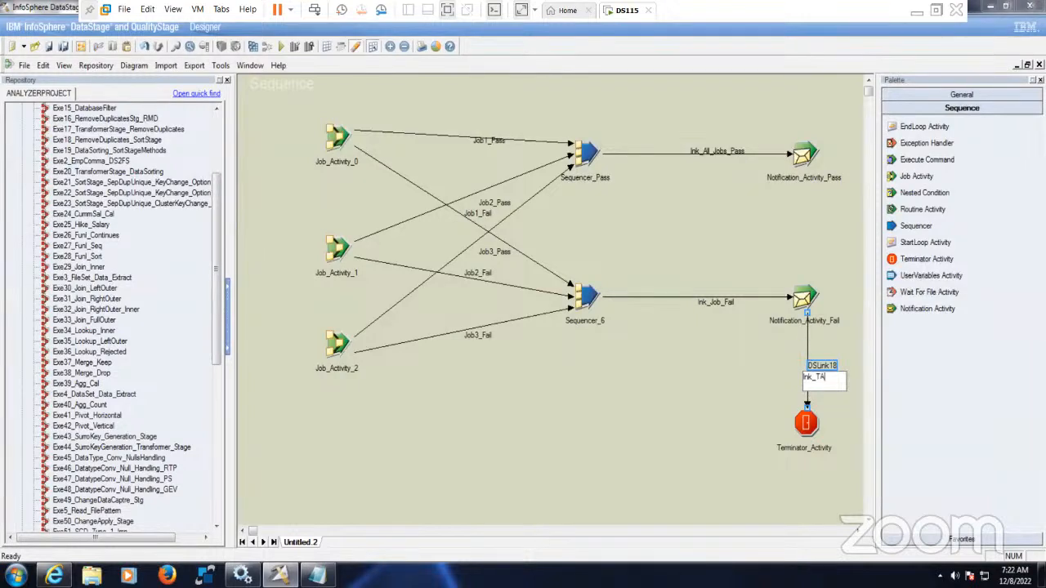
pyautogui.write('lnk_TA')
pyautogui.click(674, 376)
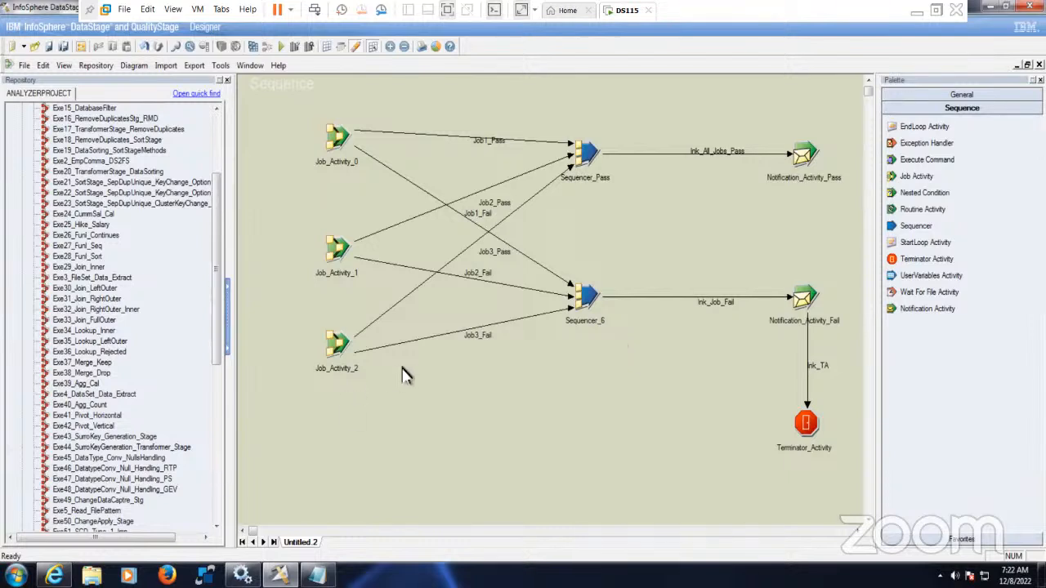
# - Check the job settings of Job_Activity_0 and Job_Activity_1, then browse jobs for Job_Activity_0
pyautogui.click(339, 143)
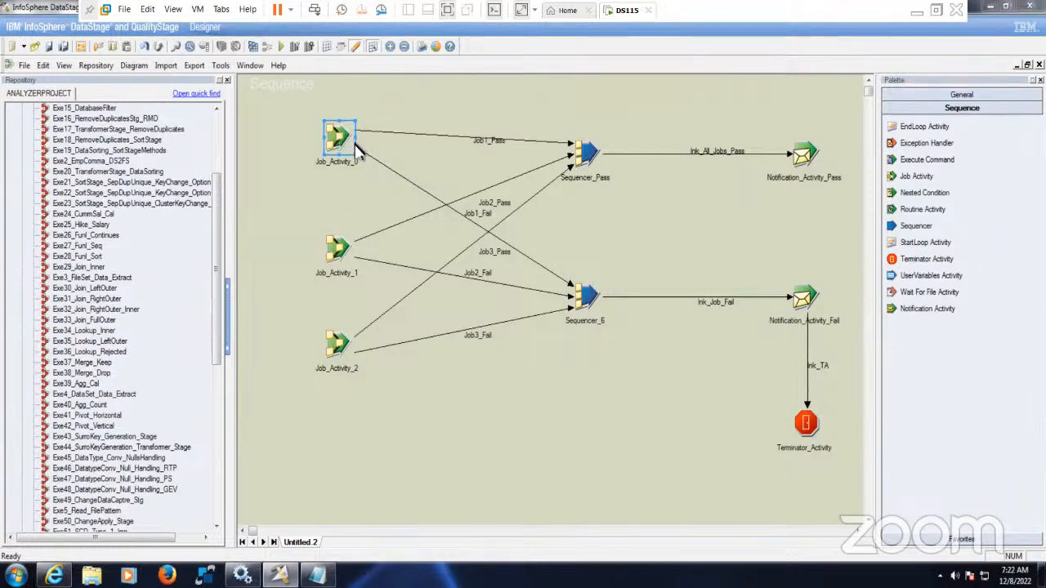
pyautogui.doubleClick(338, 143)
pyautogui.click(268, 128)
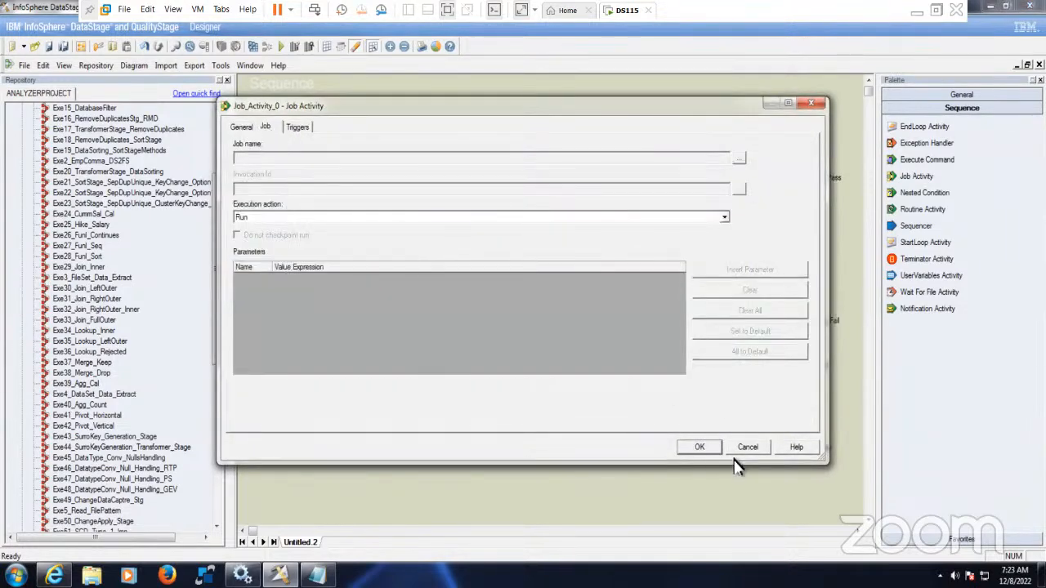
pyautogui.click(700, 448)
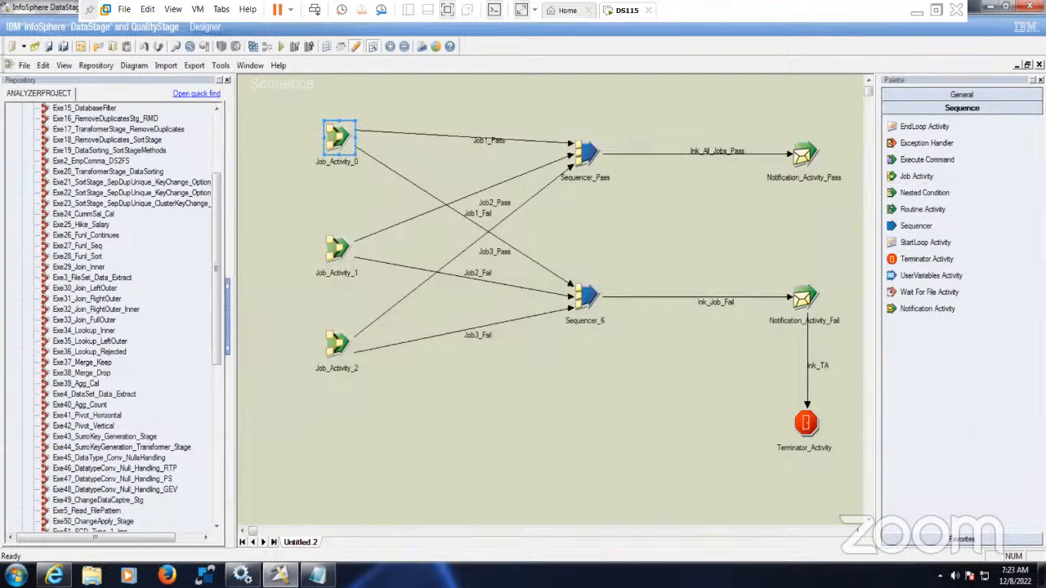
pyautogui.doubleClick(346, 251)
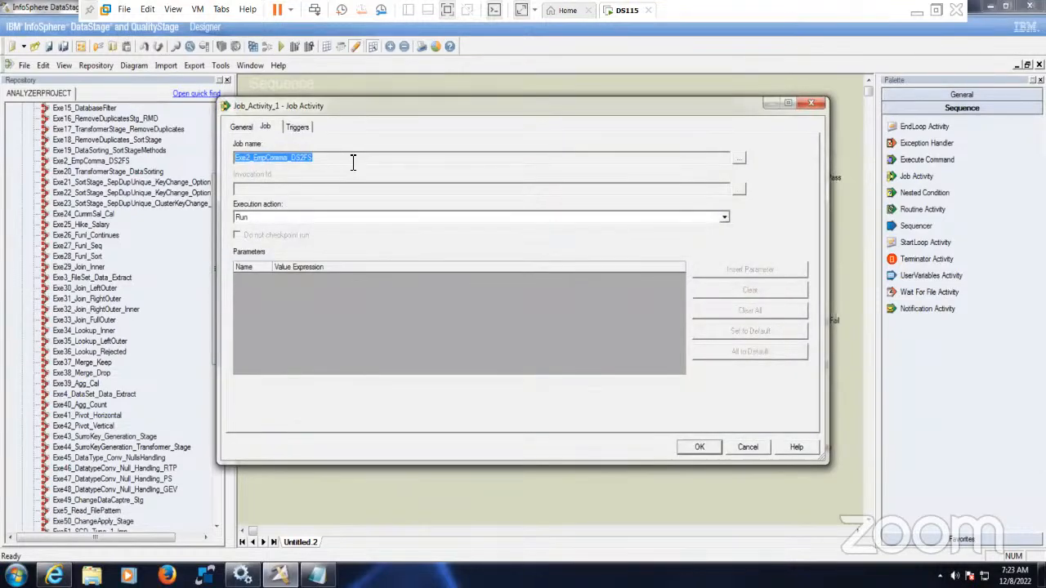
pyautogui.click(353, 161)
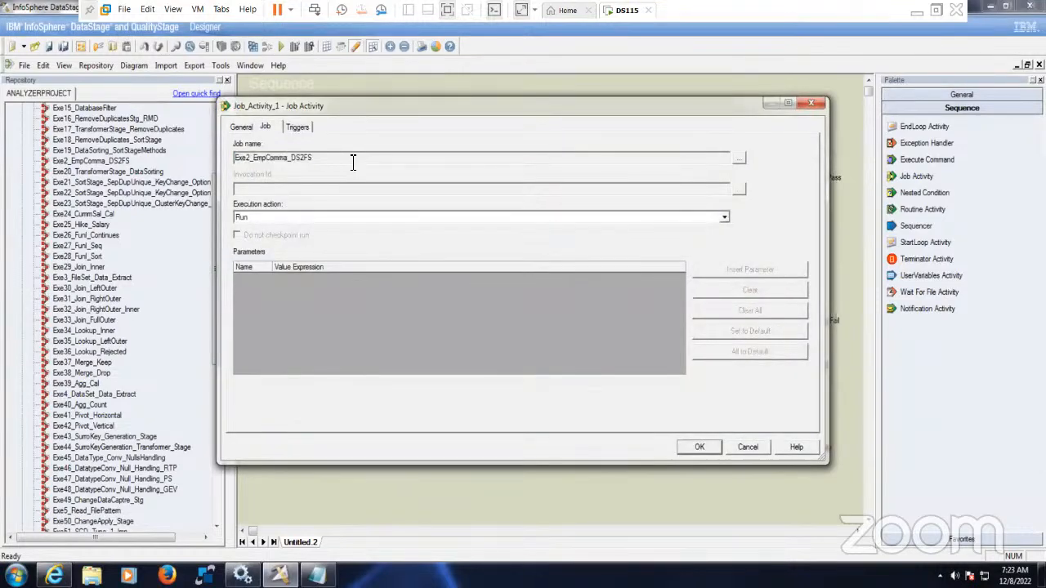
pyautogui.click(700, 446)
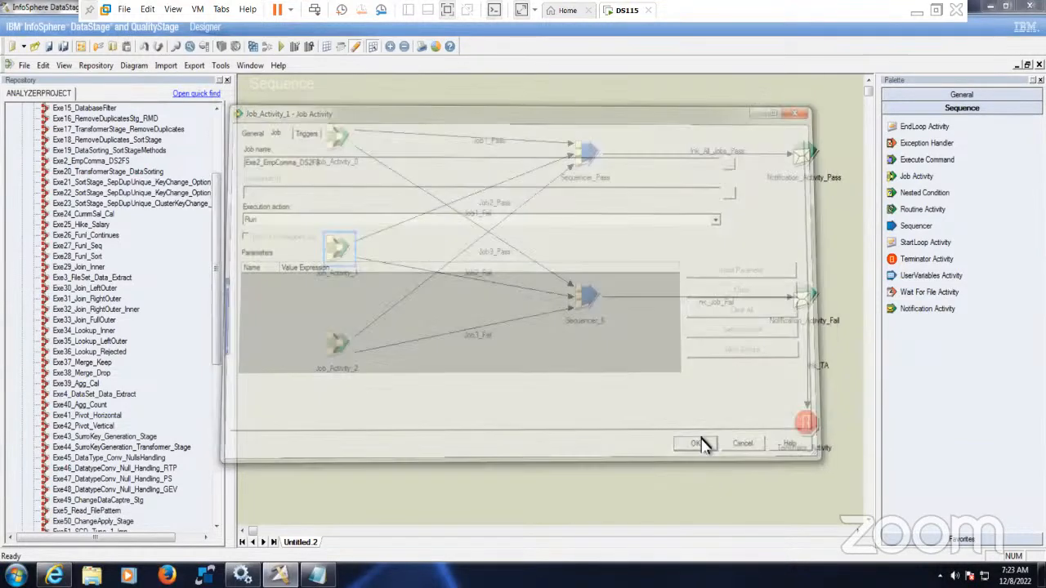
pyautogui.doubleClick(341, 150)
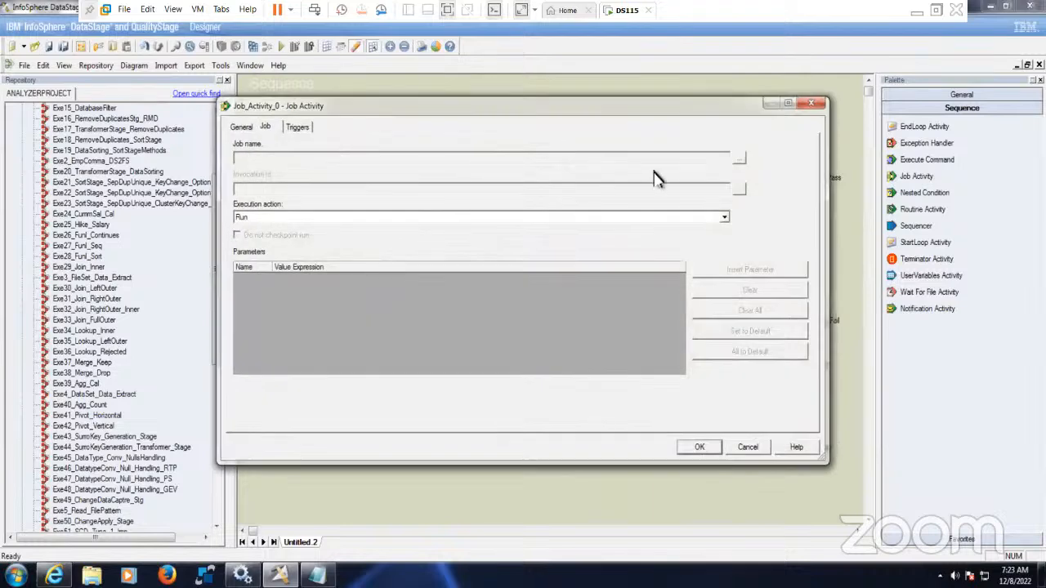
pyautogui.click(740, 159)
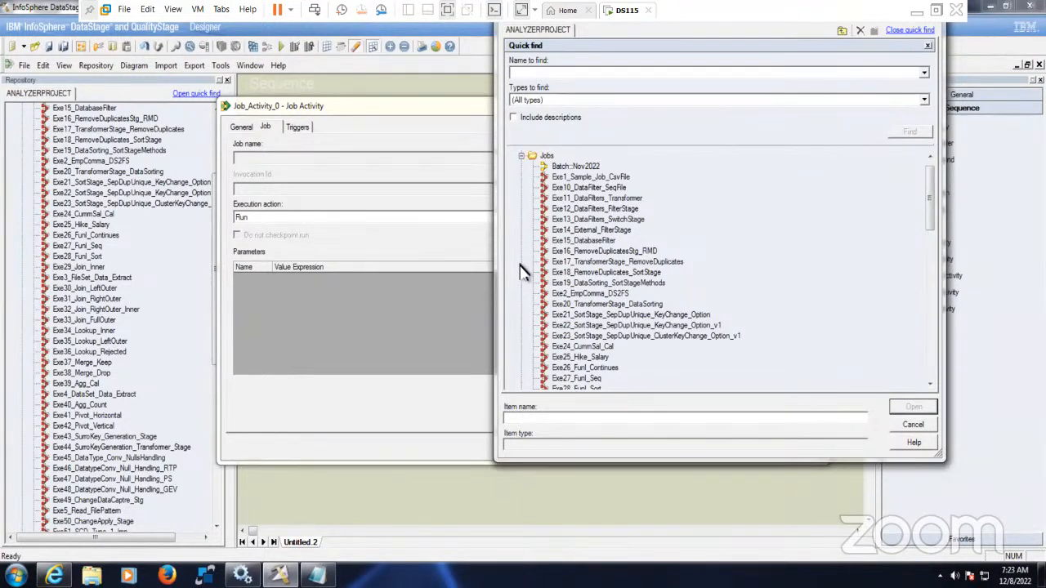
# - Assign the job Exe1_Sample_Job_CsvFile to Job_Activity_0
pyautogui.click(611, 178)
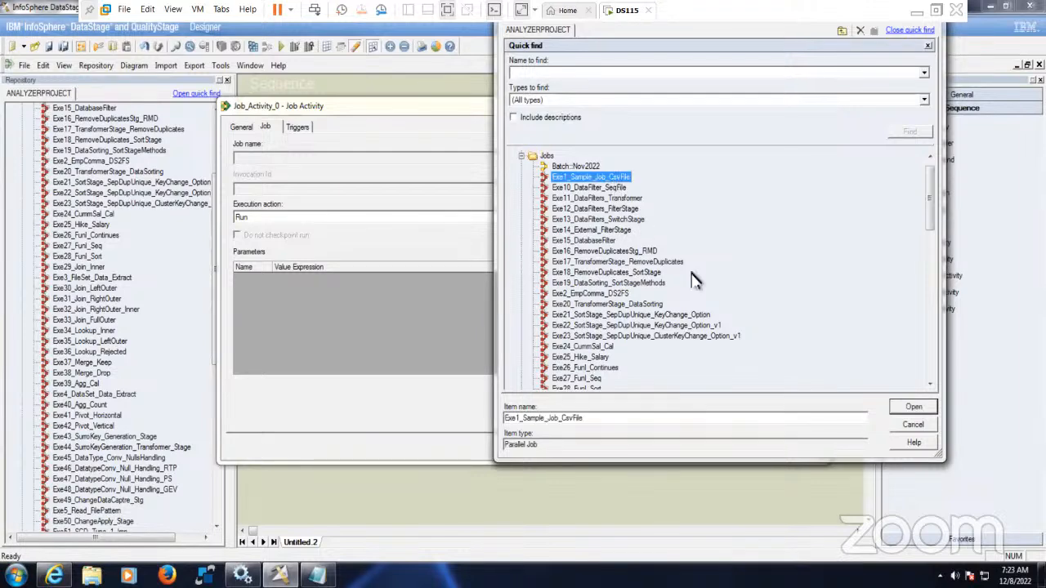
pyautogui.click(913, 408)
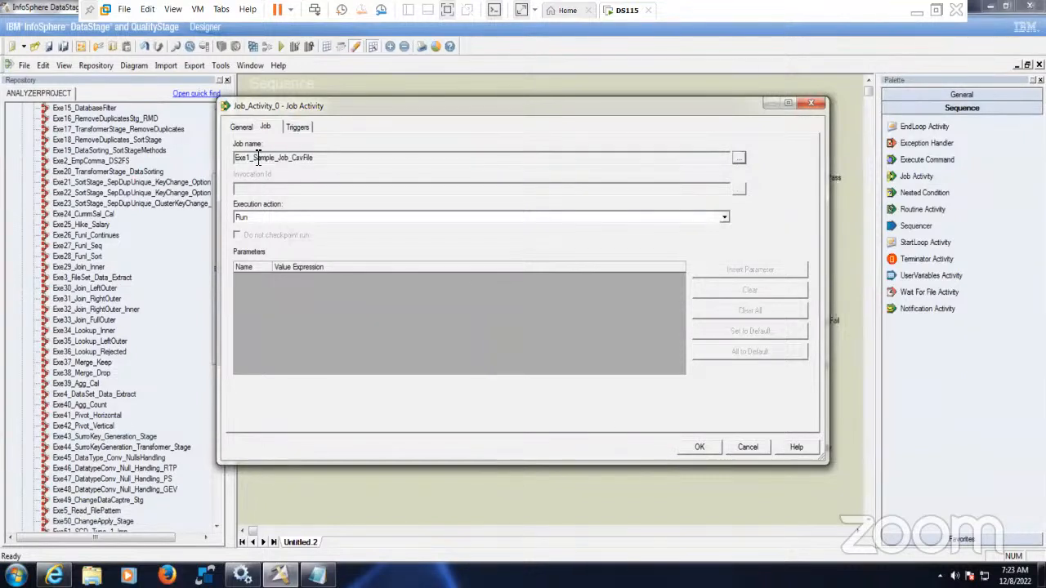
pyautogui.moveTo(254, 158); pyautogui.dragTo(365, 159)
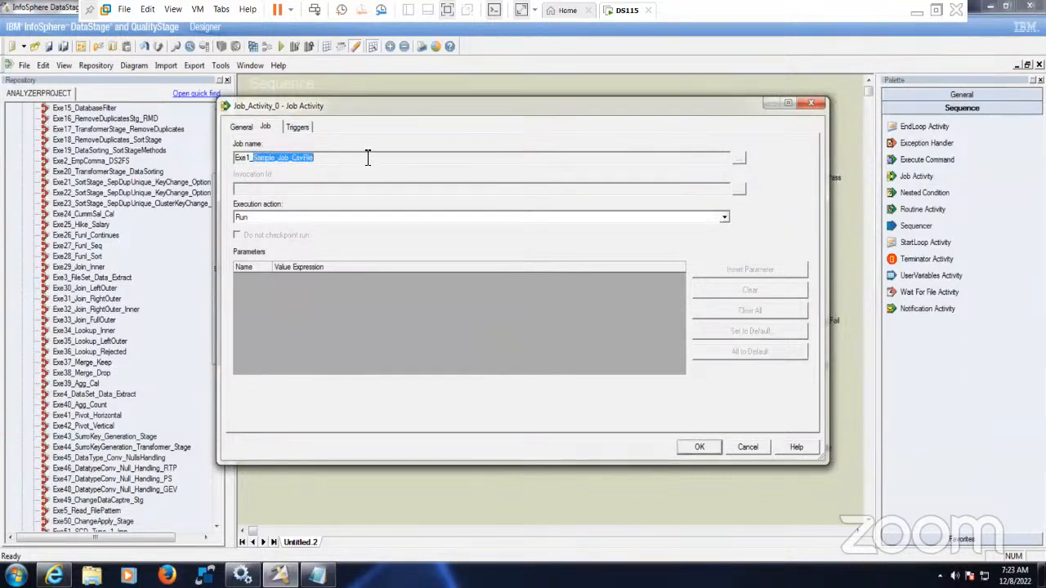
pyautogui.moveTo(252, 159); pyautogui.dragTo(196, 168)
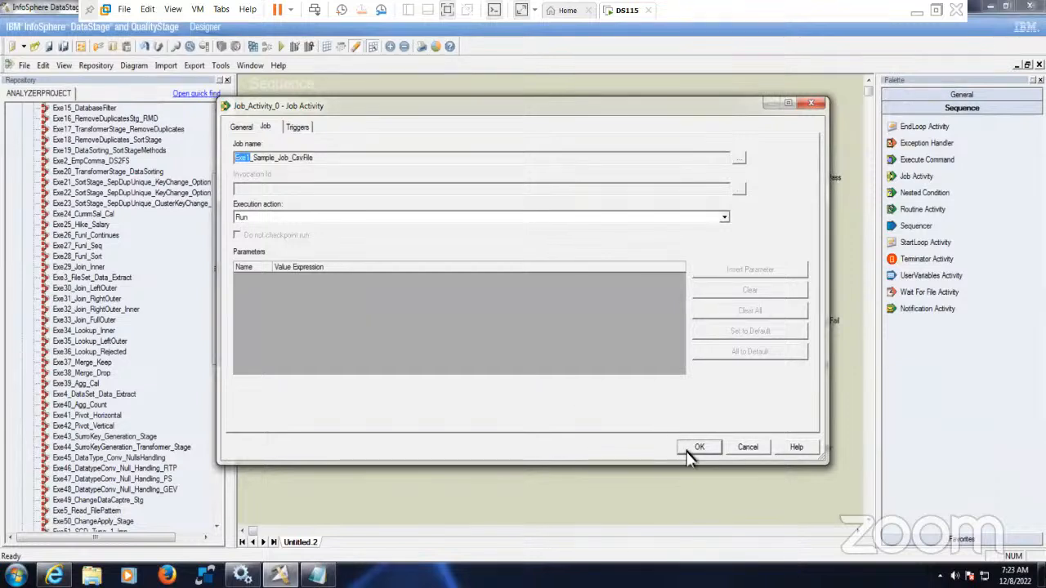
# - Rename Job_Activity_0 to Job_Exe1 in the General tab and close with OK
pyautogui.click(299, 128)
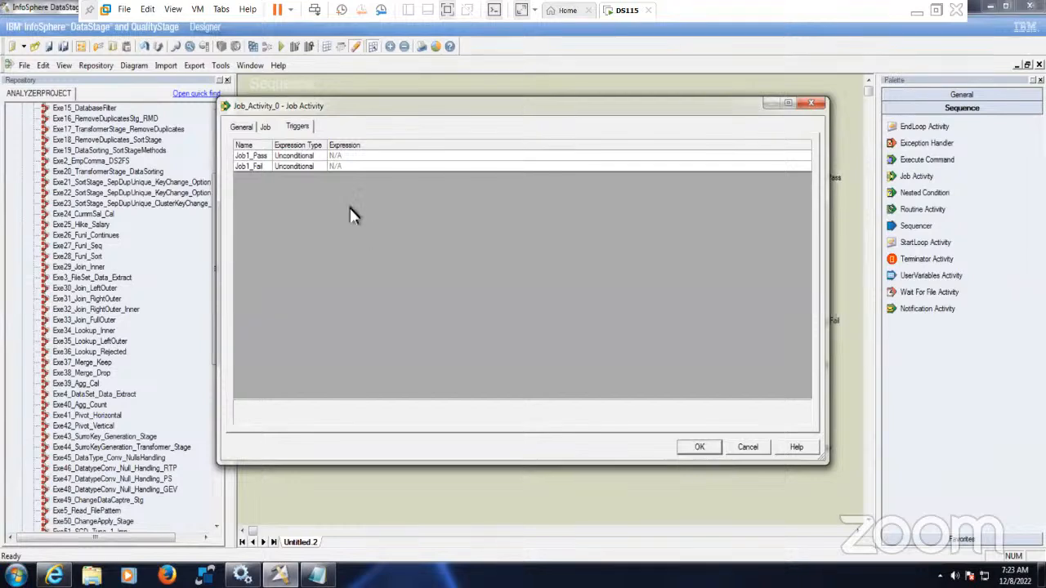
pyautogui.click(244, 129)
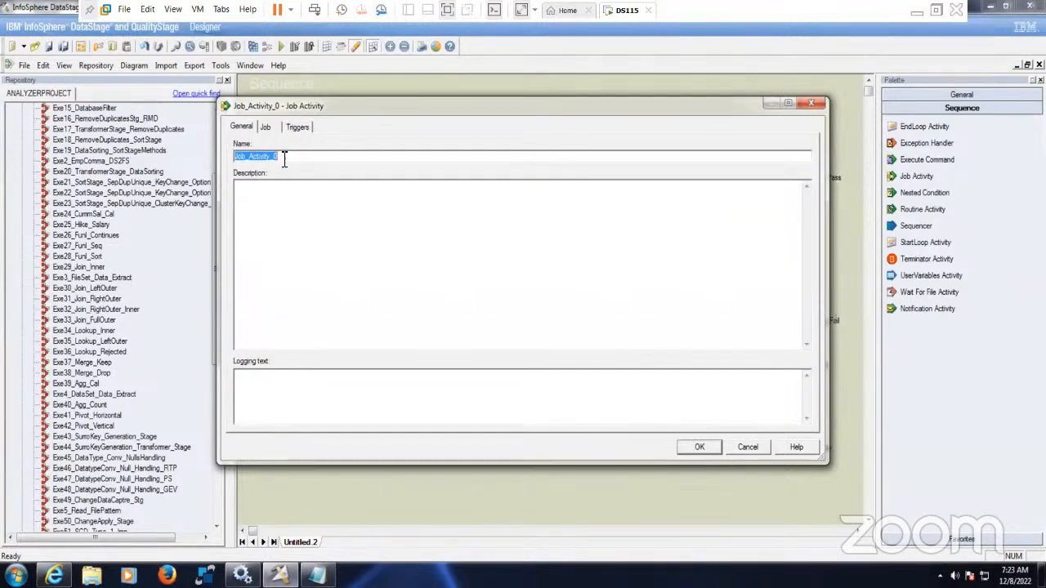
pyautogui.moveTo(278, 158); pyautogui.dragTo(181, 158)
pyautogui.moveTo(250, 159); pyautogui.dragTo(344, 160)
pyautogui.write('Exe1')
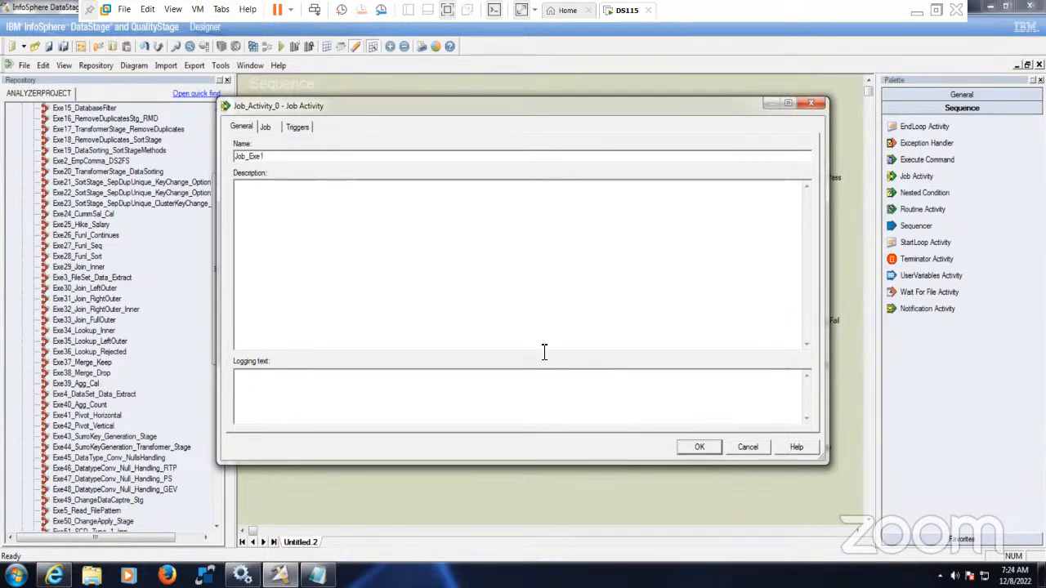
pyautogui.click(699, 447)
pyautogui.click(510, 443)
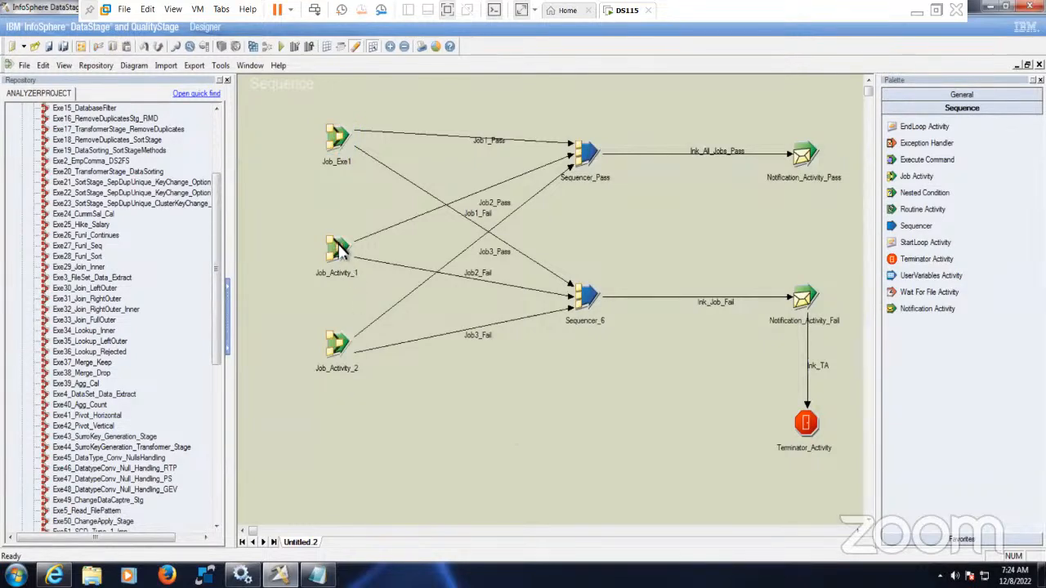
# - Set Job_Exe1's execution action to 'Reset if required, then run'
pyautogui.doubleClick(343, 151)
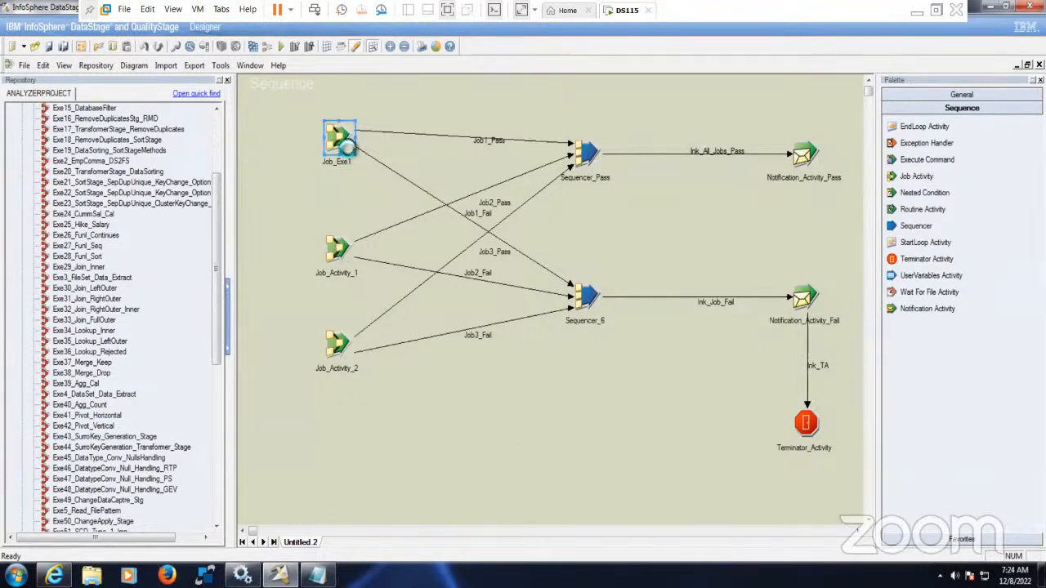
pyautogui.click(267, 128)
pyautogui.click(297, 127)
pyautogui.click(266, 127)
pyautogui.click(300, 219)
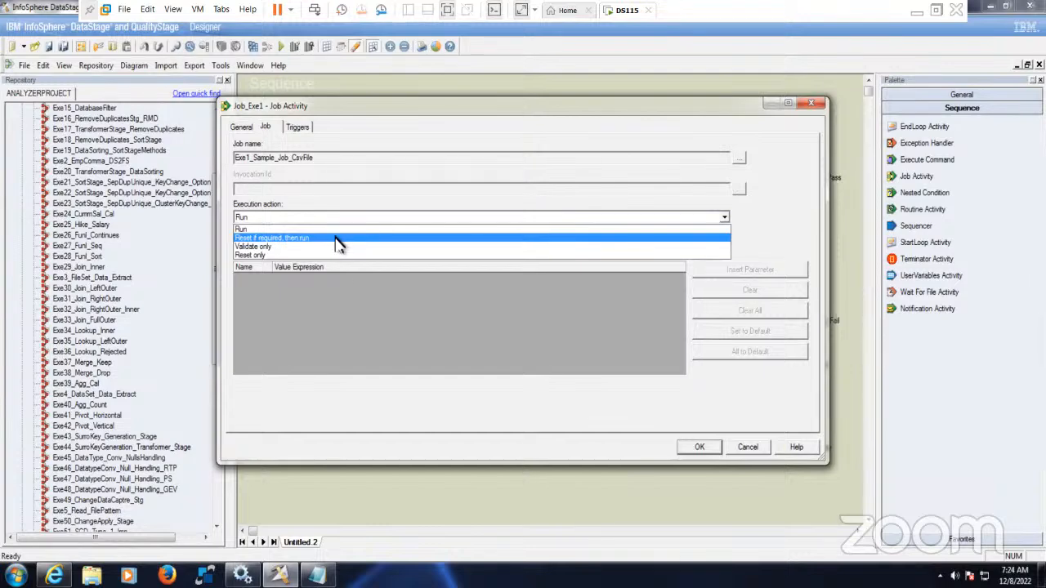
pyautogui.click(335, 238)
pyautogui.click(291, 221)
pyautogui.click(308, 238)
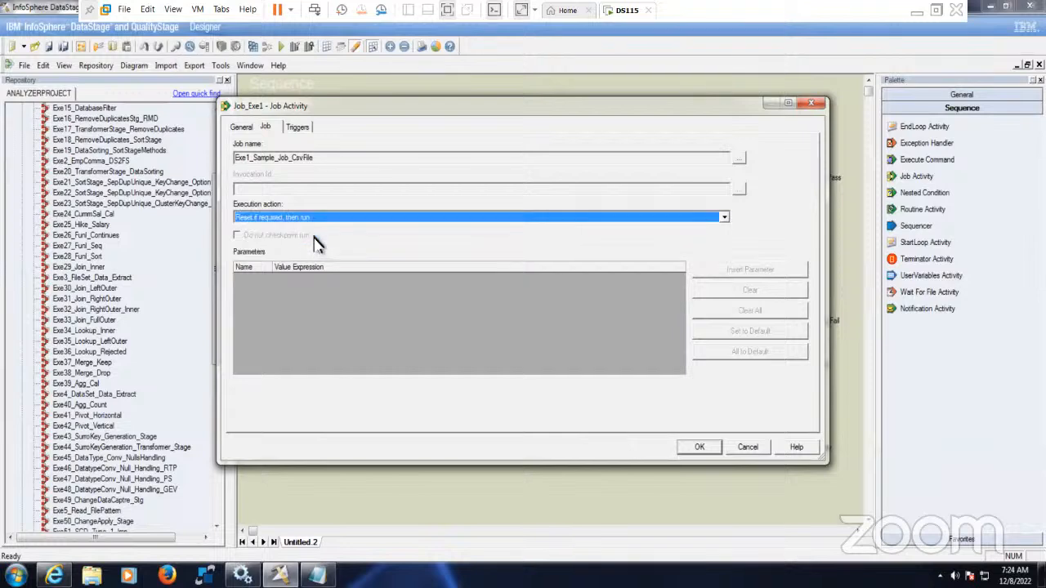
# - Set Job_Exe1's triggers: Job1_Fail on Failed, Job1_Pass on OK (Conditional)
pyautogui.click(298, 126)
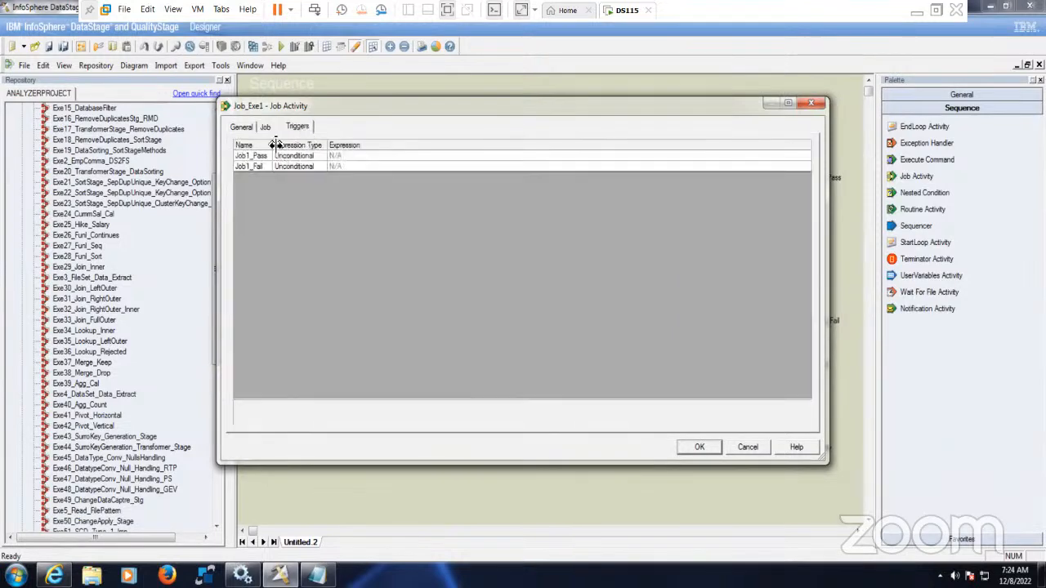
pyautogui.moveTo(271, 144); pyautogui.dragTo(291, 145)
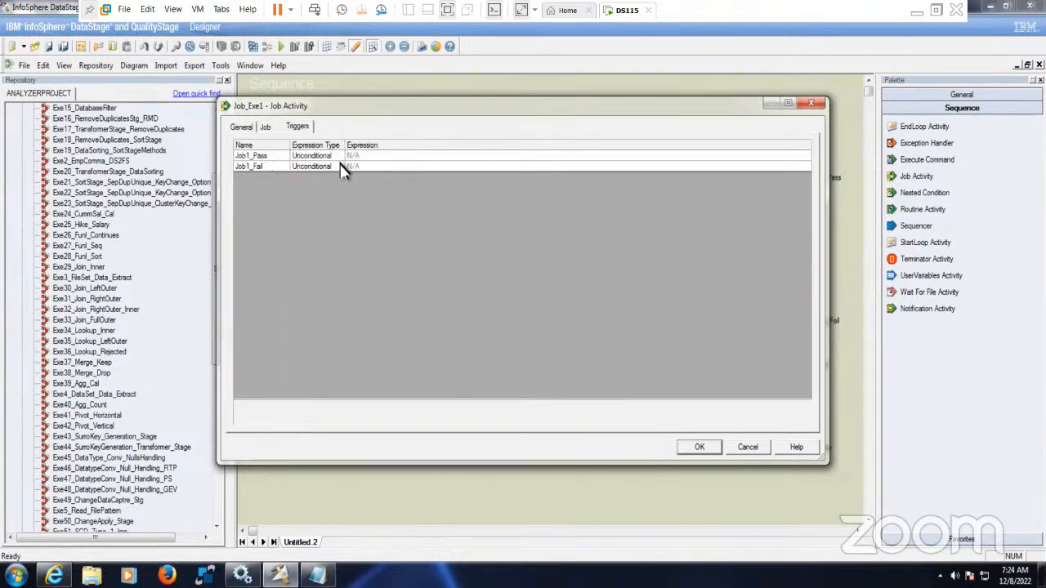
pyautogui.click(338, 169)
pyautogui.click(338, 168)
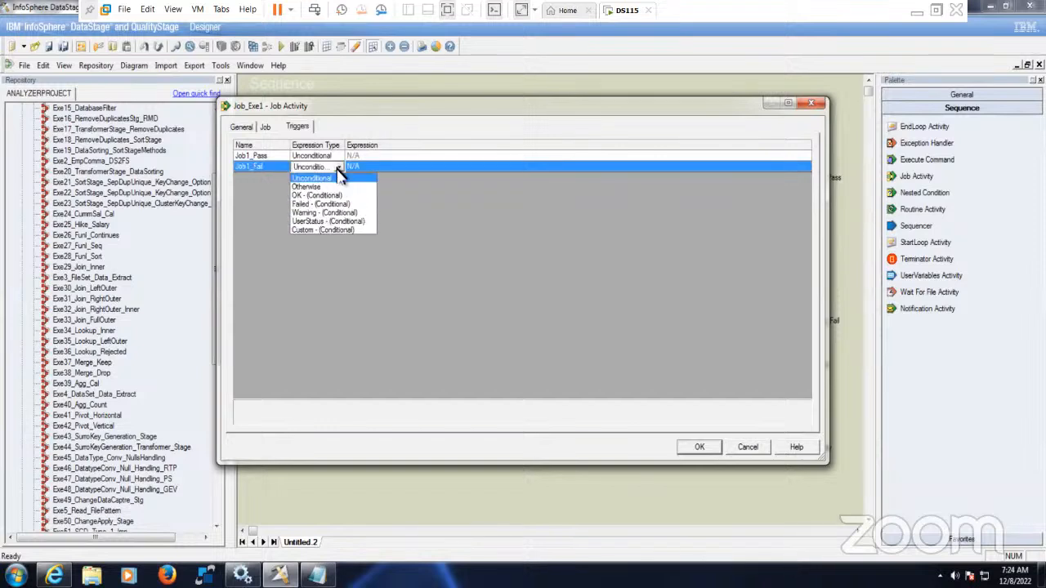
pyautogui.click(350, 214)
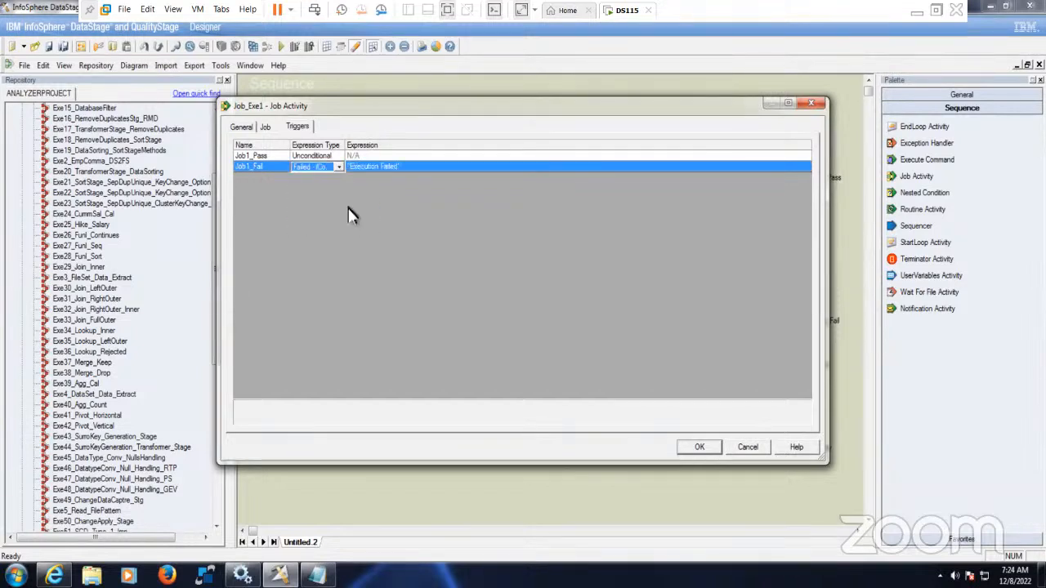
pyautogui.moveTo(347, 145); pyautogui.dragTo(380, 145)
pyautogui.click(346, 158)
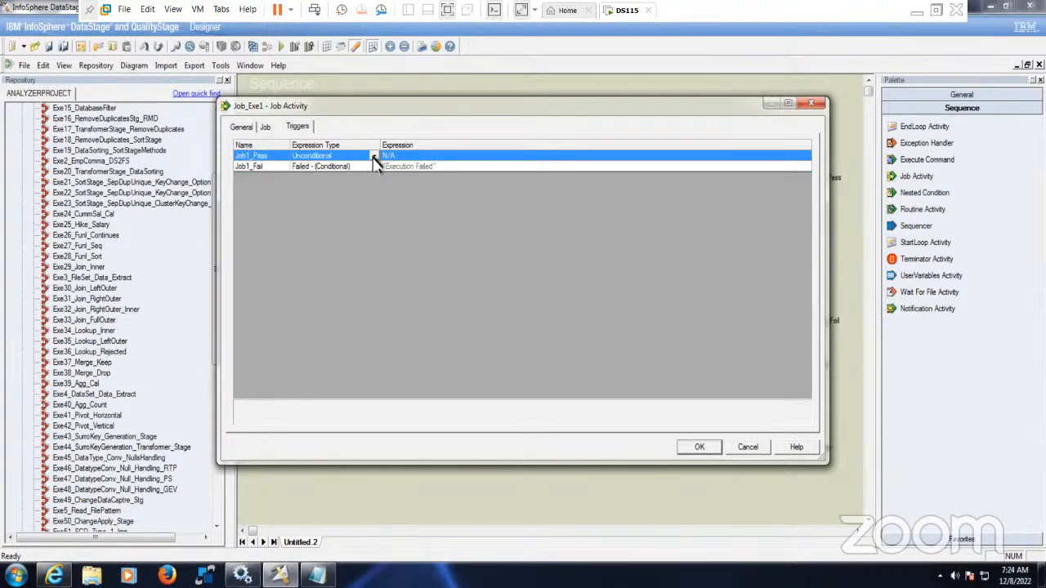
pyautogui.click(374, 159)
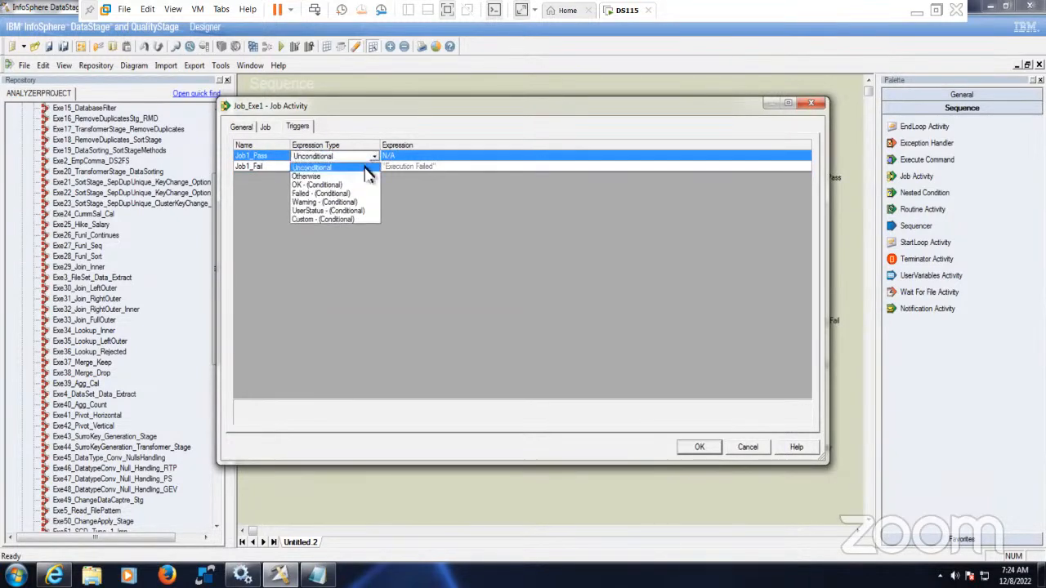
pyautogui.click(339, 193)
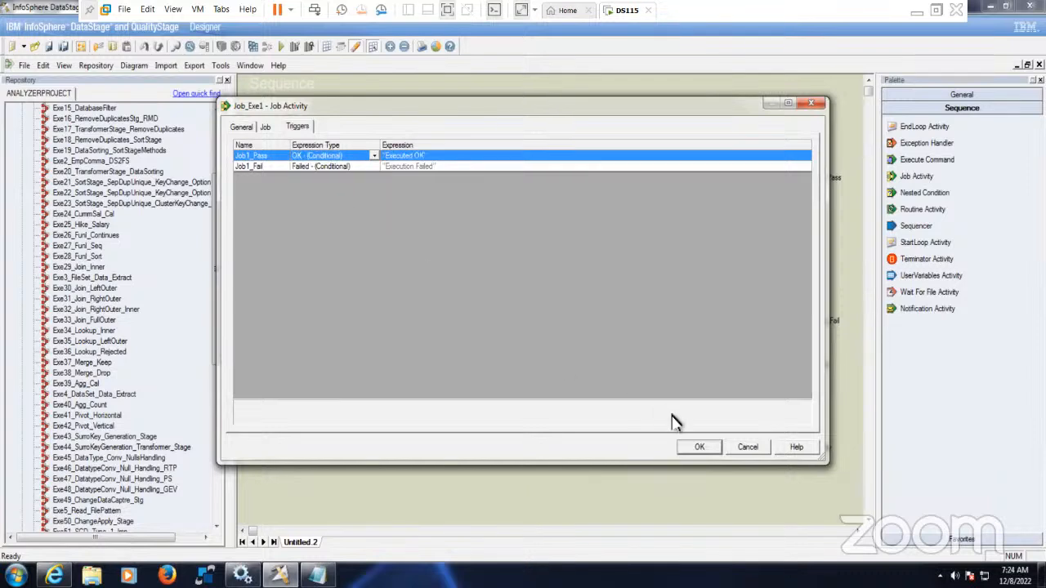
# - Confirm Job_Exe1's settings and open the Job_Activity_1 properties
pyautogui.click(699, 448)
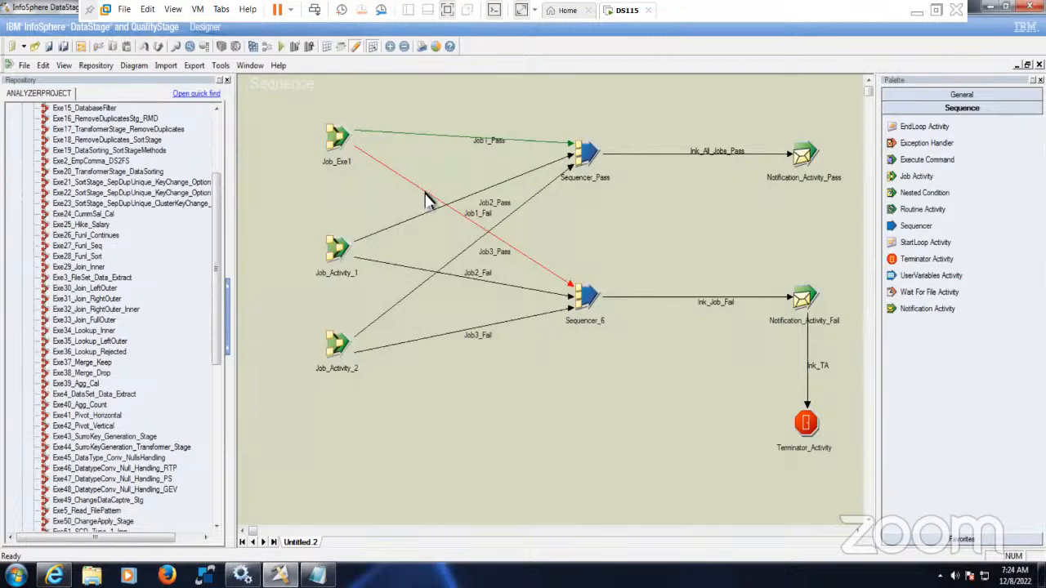
pyautogui.click(455, 138)
pyautogui.click(658, 274)
pyautogui.click(339, 252)
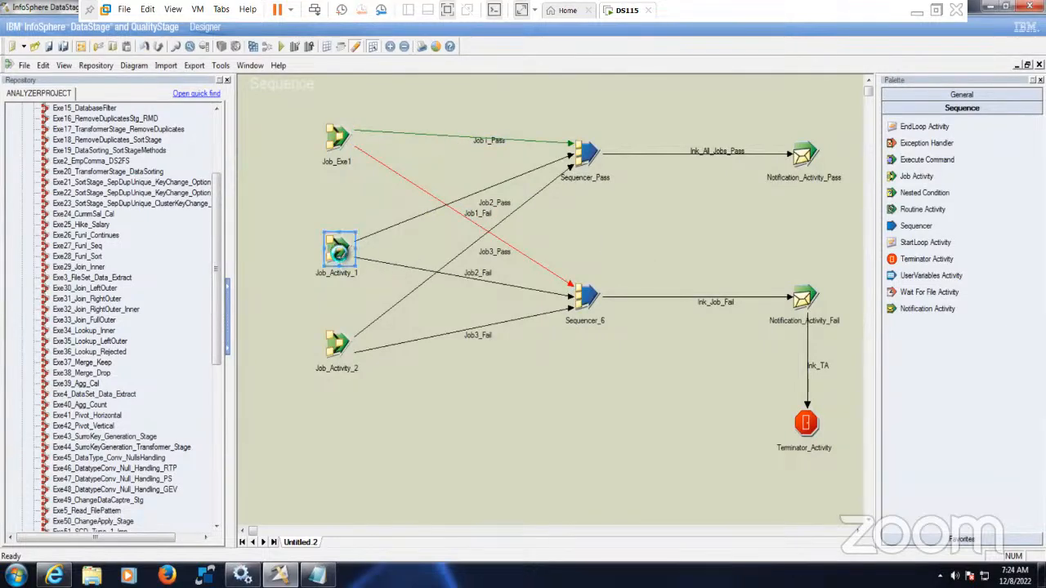
pyautogui.doubleClick(339, 252)
# - Rename the activity Job_Activity_1 to Job_Exe2
pyautogui.click(265, 127)
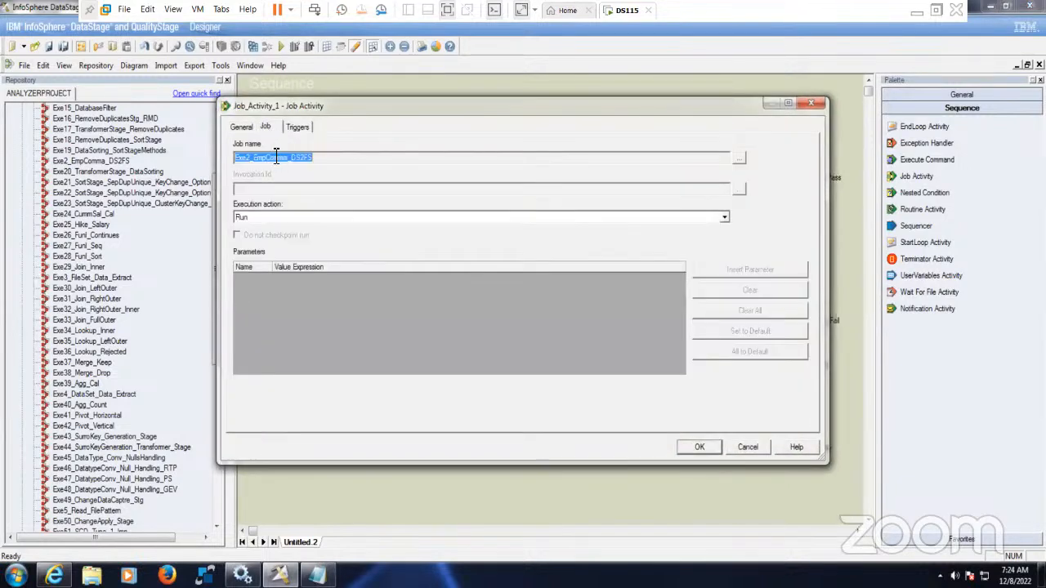
pyautogui.click(254, 158)
pyautogui.click(243, 129)
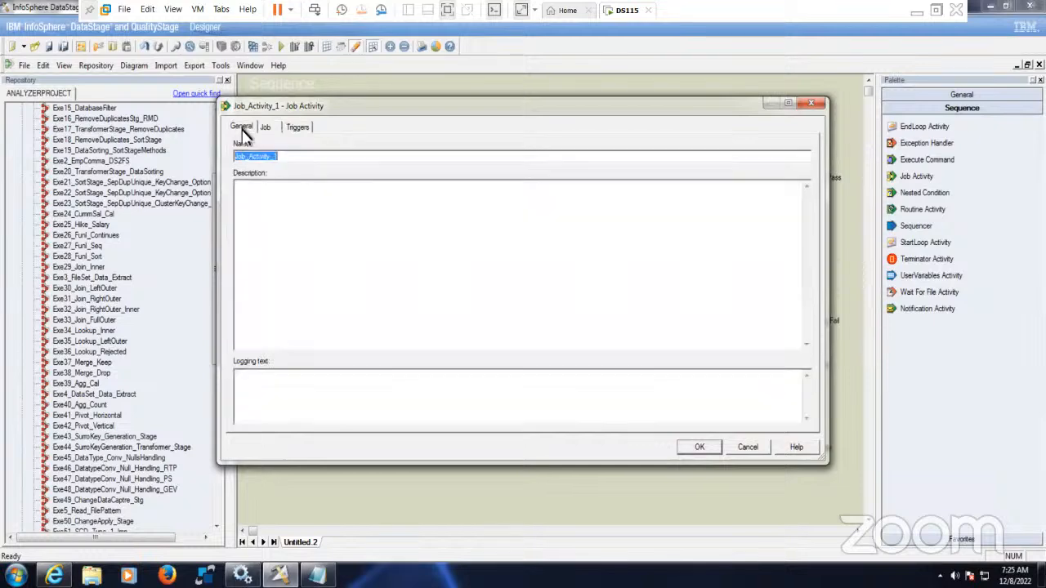
pyautogui.moveTo(248, 156); pyautogui.dragTo(305, 159)
pyautogui.write('Exe2')
# - Set Job_Exe2's execution action to 'Reset if required, then run'
pyautogui.click(267, 131)
pyautogui.click(308, 217)
pyautogui.click(303, 239)
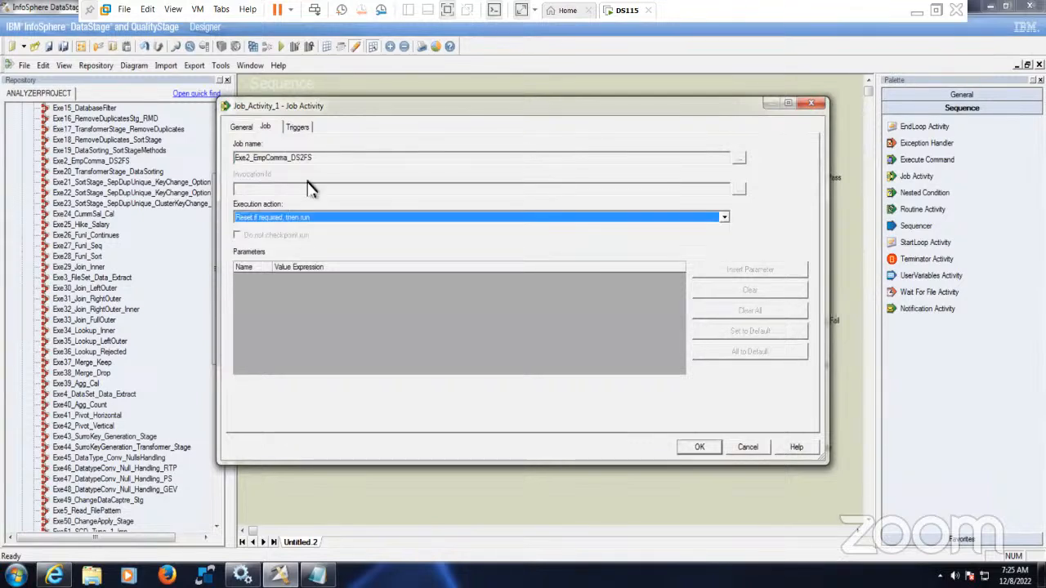
# - Change the Job2_Pass trigger's expression type to Custom (Conditional)
pyautogui.click(298, 127)
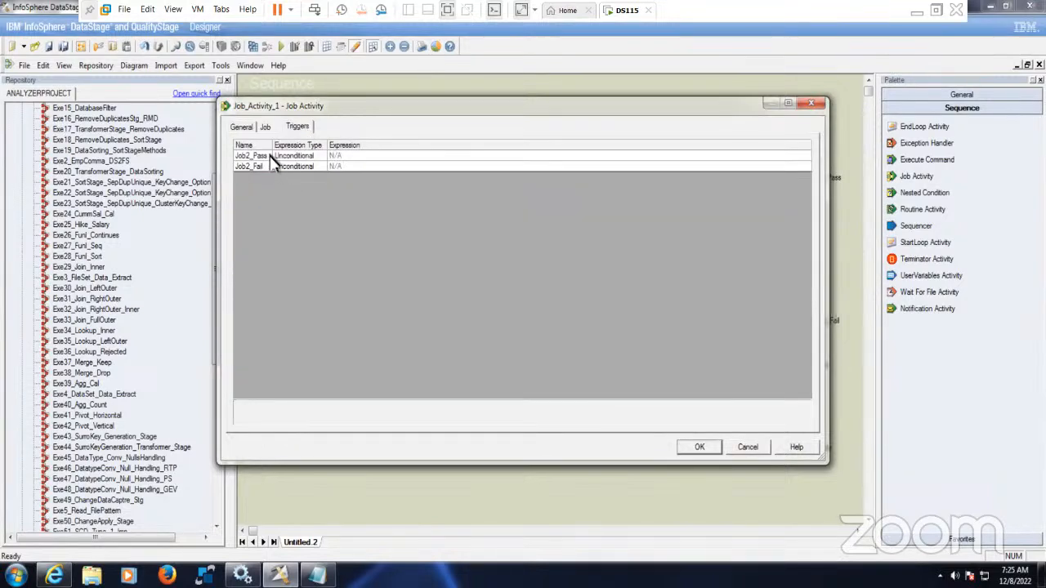
pyautogui.click(319, 156)
pyautogui.click(321, 156)
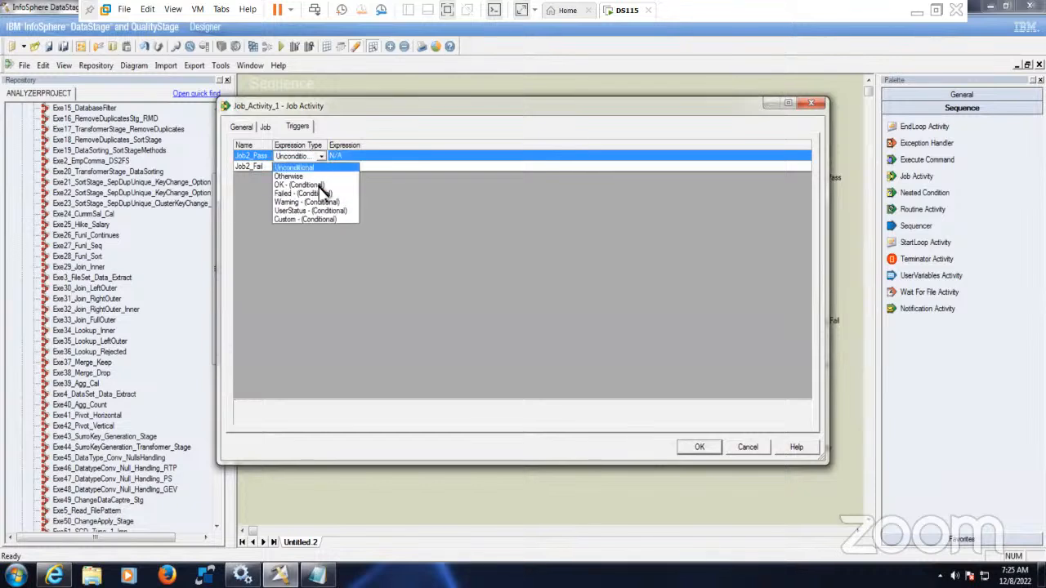
pyautogui.click(325, 220)
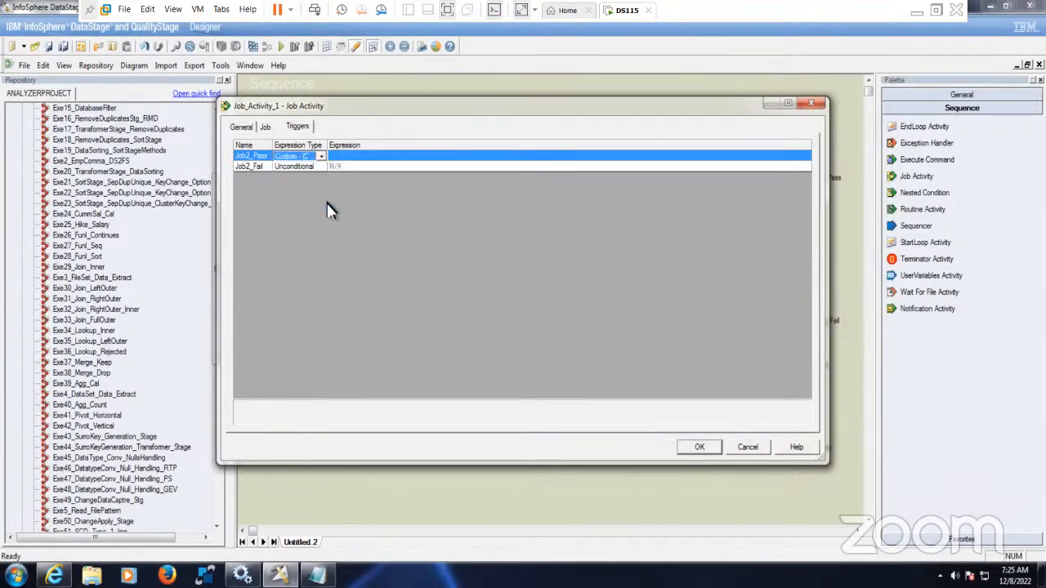
pyautogui.moveTo(342, 146); pyautogui.dragTo(390, 146)
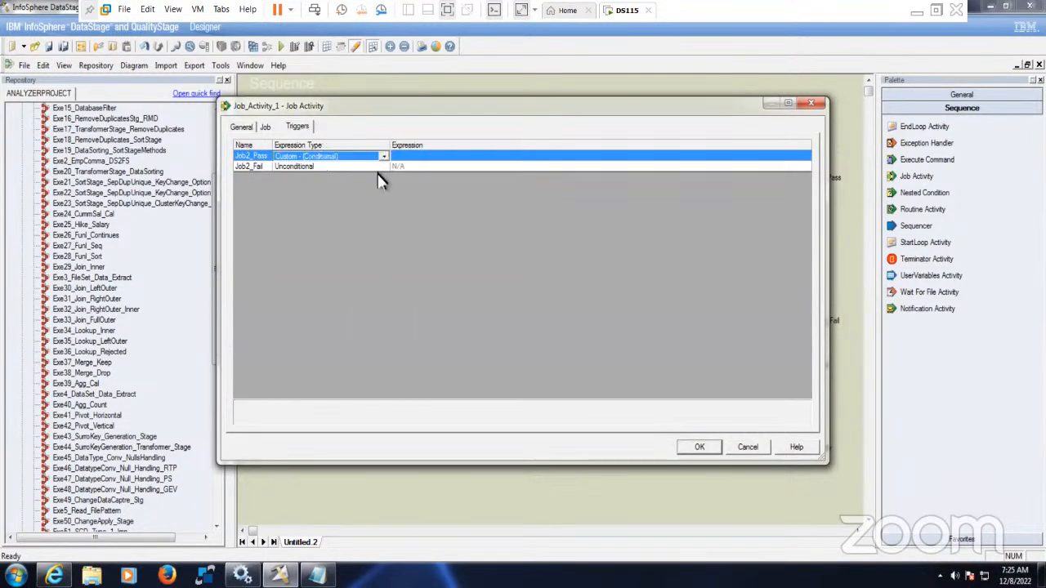
pyautogui.click(335, 168)
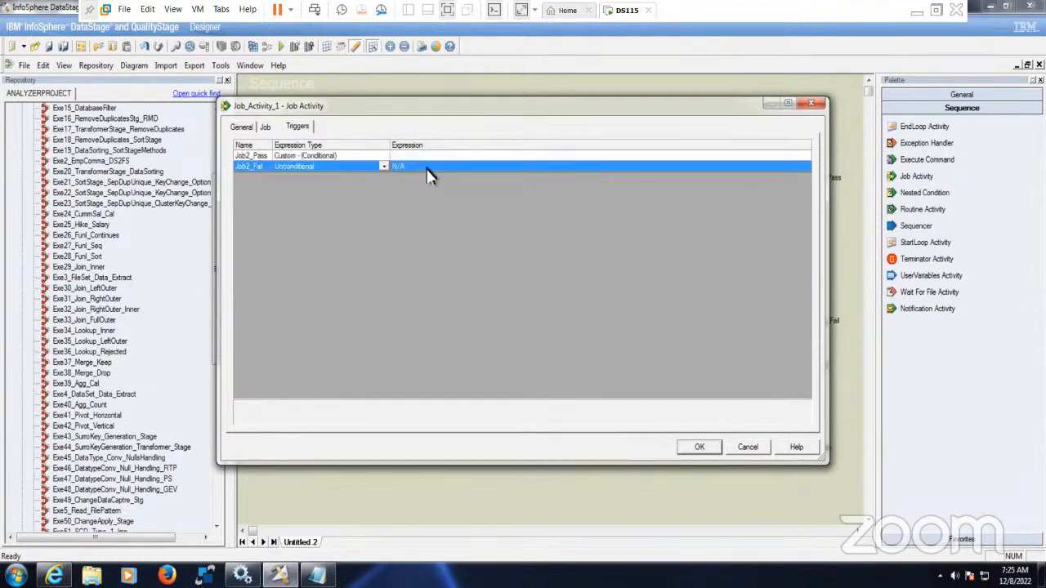
pyautogui.click(419, 159)
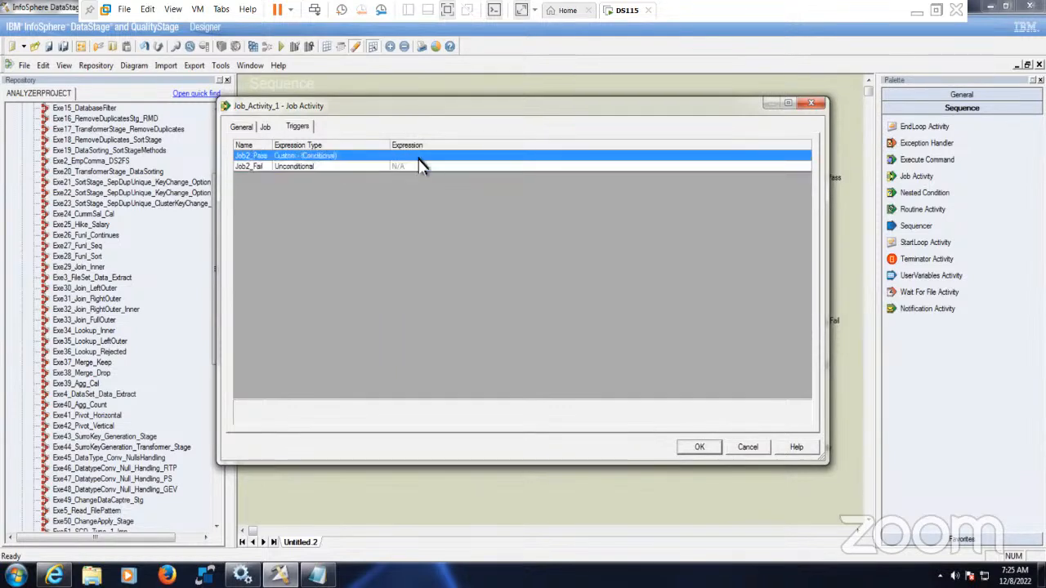
pyautogui.click(419, 159)
# - Begin the Job2_Pass expression with Job_Activity_1.$JobStatus =1 Or
pyautogui.click(805, 159)
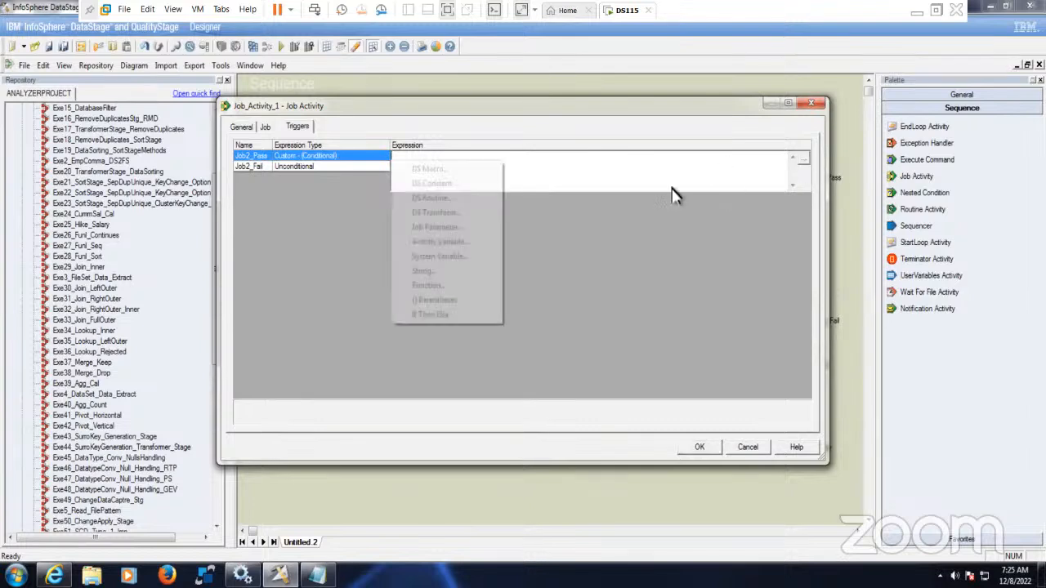
pyautogui.click(461, 246)
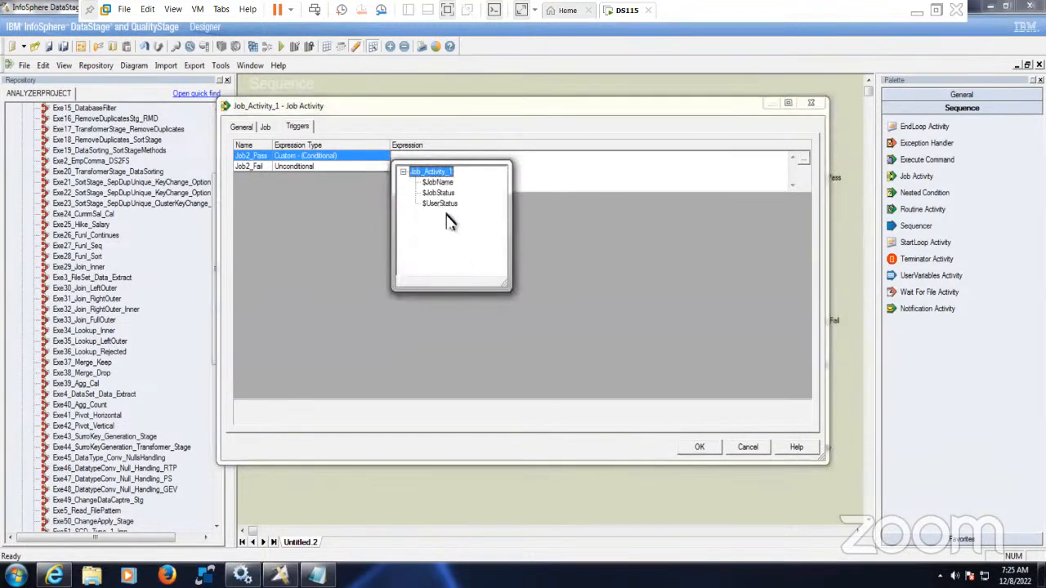
pyautogui.click(445, 193)
pyautogui.doubleClick(451, 193)
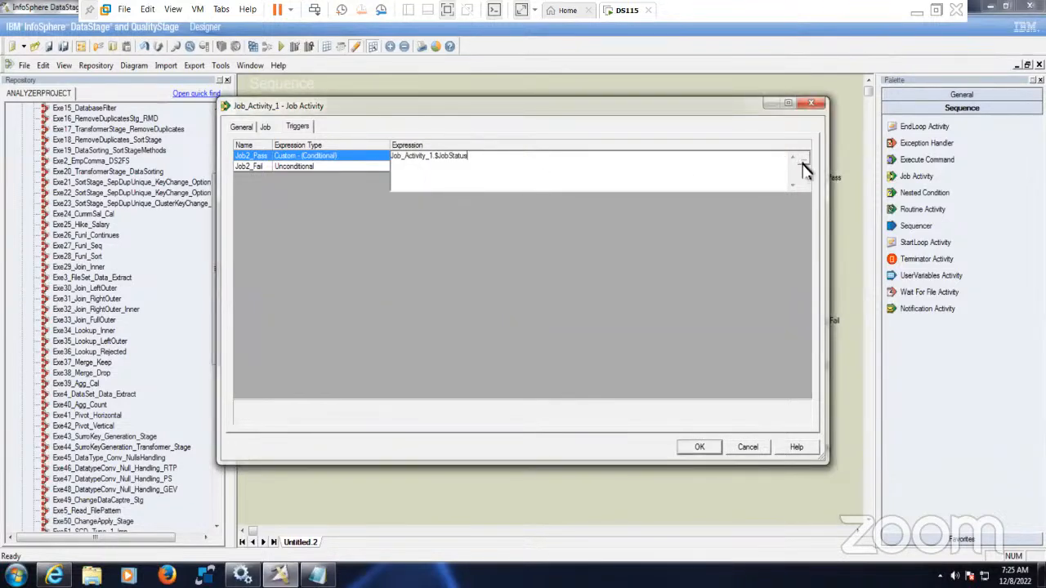
pyautogui.click(803, 161)
pyautogui.click(517, 168)
pyautogui.click(805, 161)
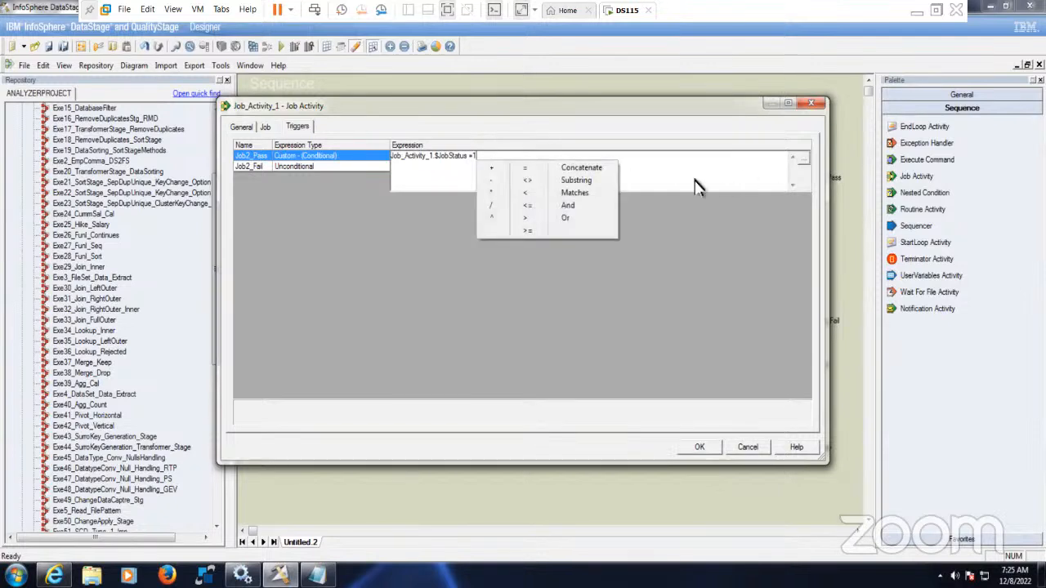
pyautogui.click(581, 218)
# - Complete Job2_Pass by adding Job_Activity_1.$JobStatus =2
pyautogui.click(804, 161)
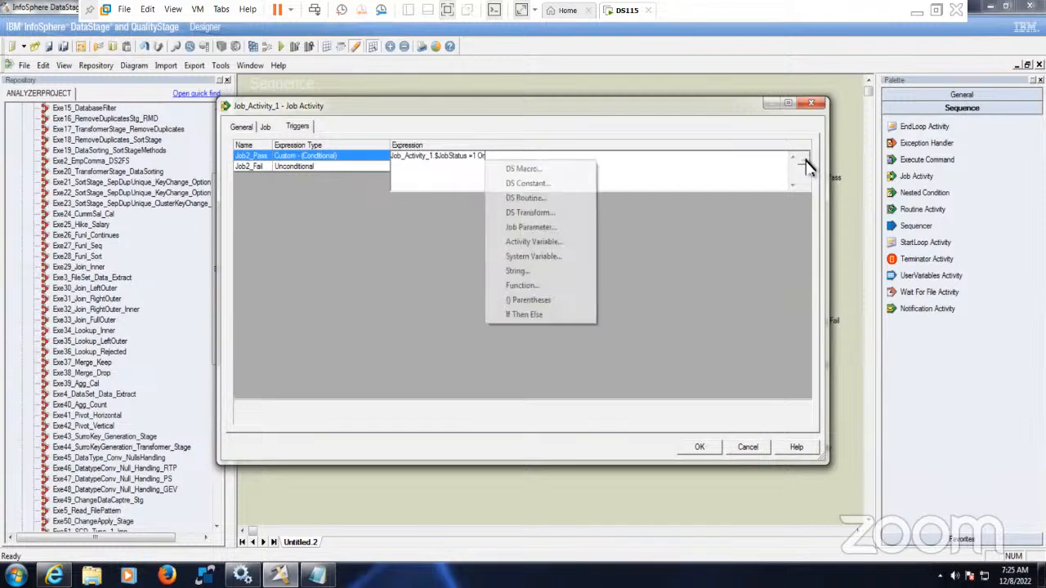
pyautogui.click(546, 242)
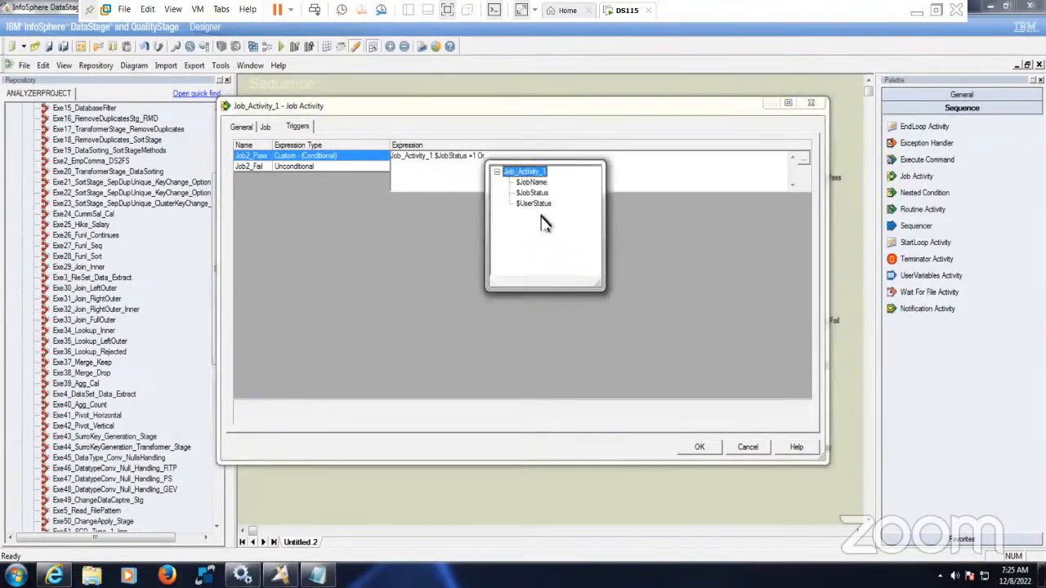
pyautogui.doubleClick(532, 193)
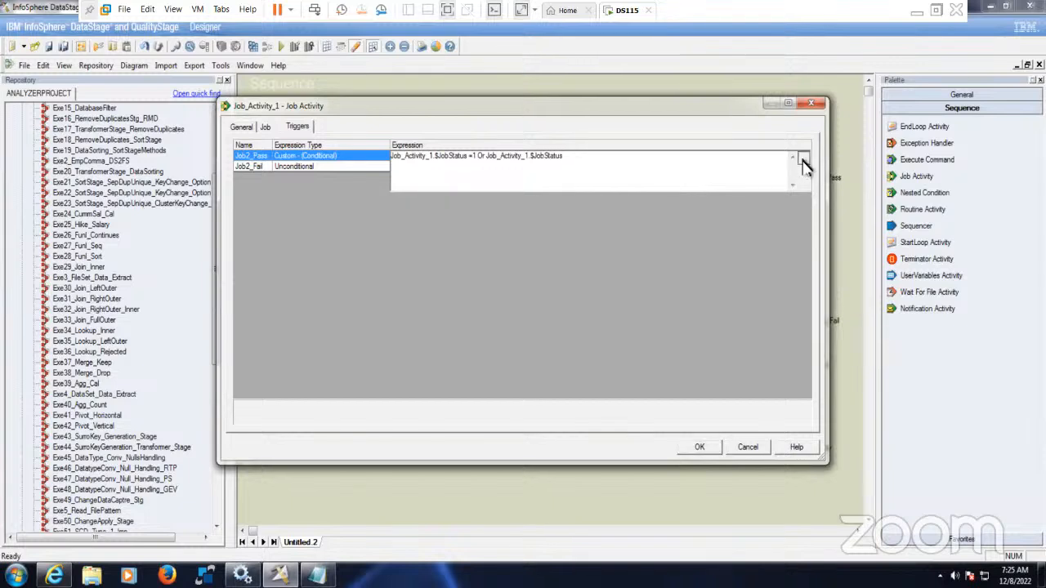
pyautogui.click(804, 160)
pyautogui.click(612, 168)
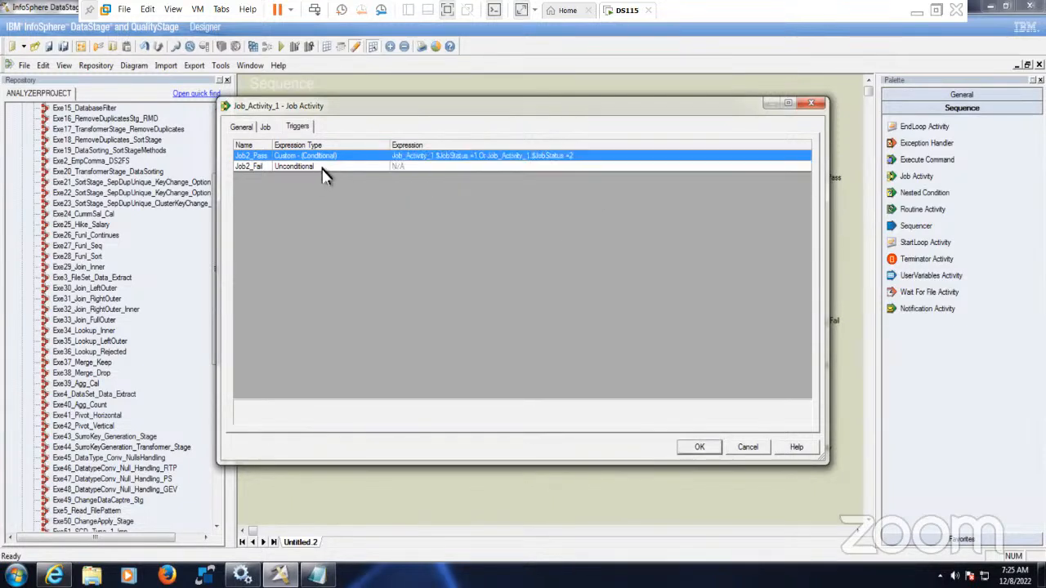
pyautogui.click(452, 169)
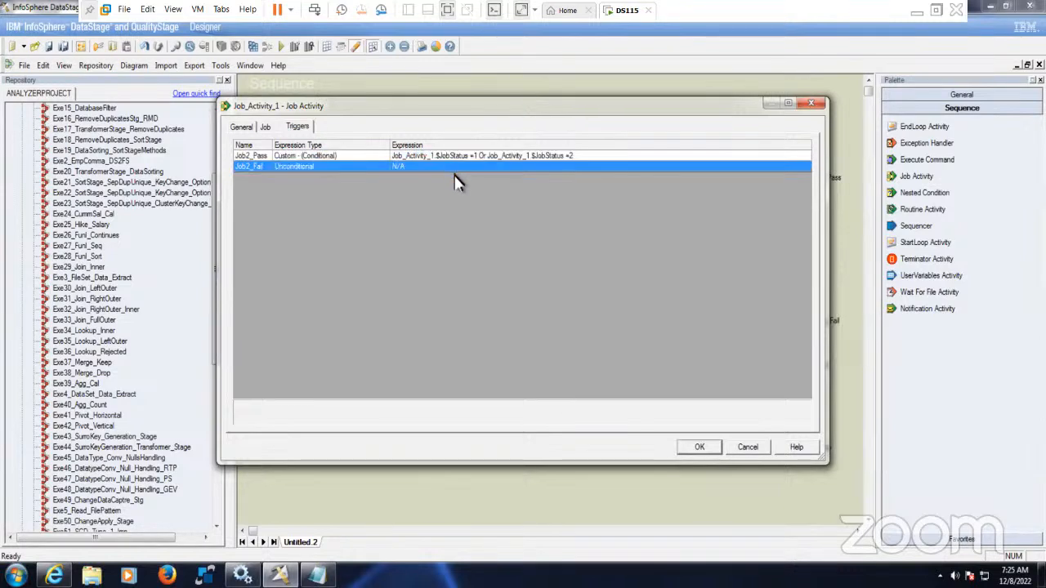
# - Make Job2_Fail a custom trigger reading Job_Activity_1.$JobStatus >2
pyautogui.click(338, 172)
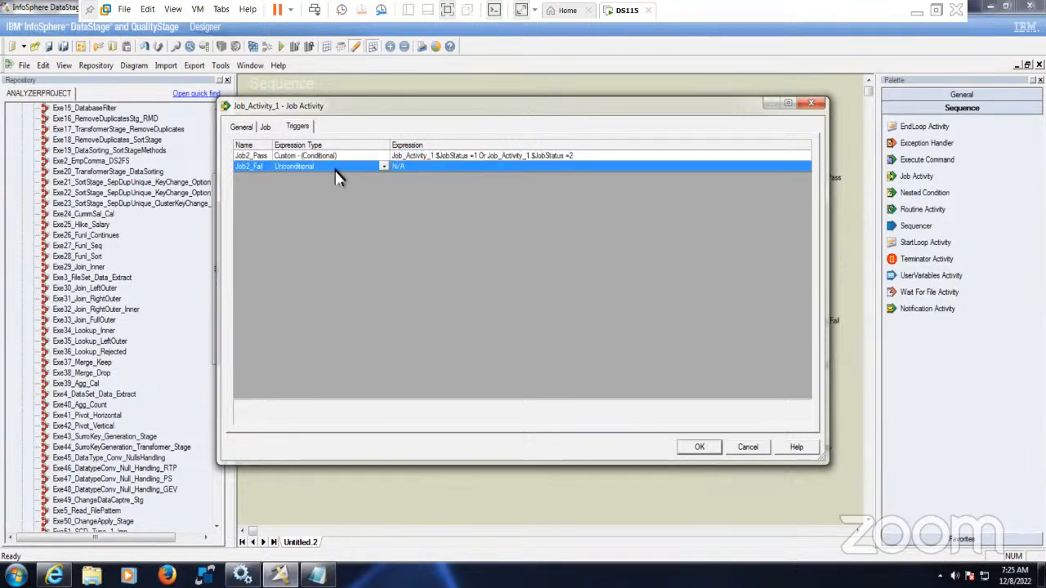
pyautogui.click(384, 166)
pyautogui.click(339, 226)
pyautogui.click(423, 170)
pyautogui.click(805, 177)
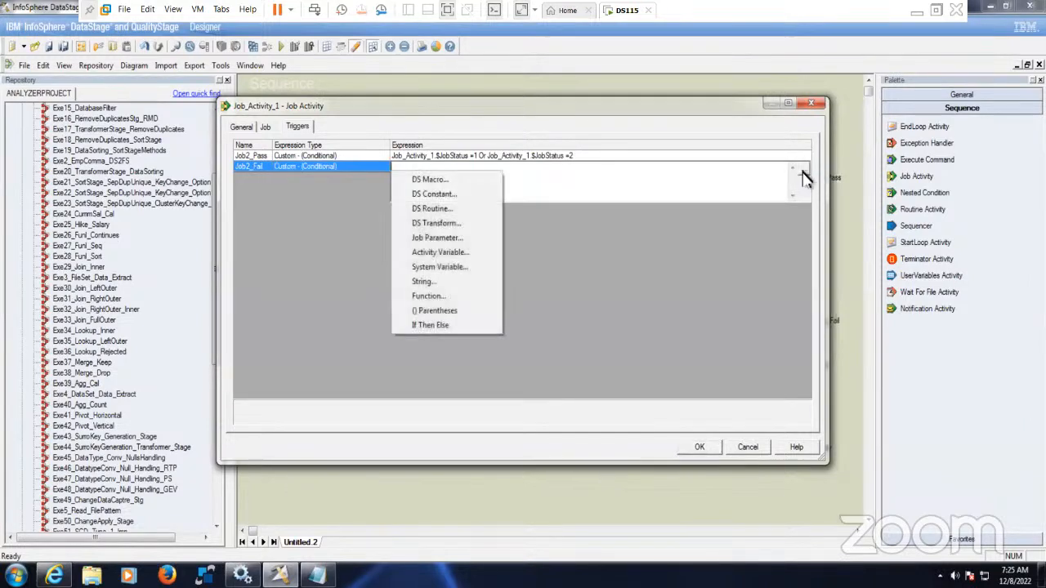
pyautogui.click(449, 253)
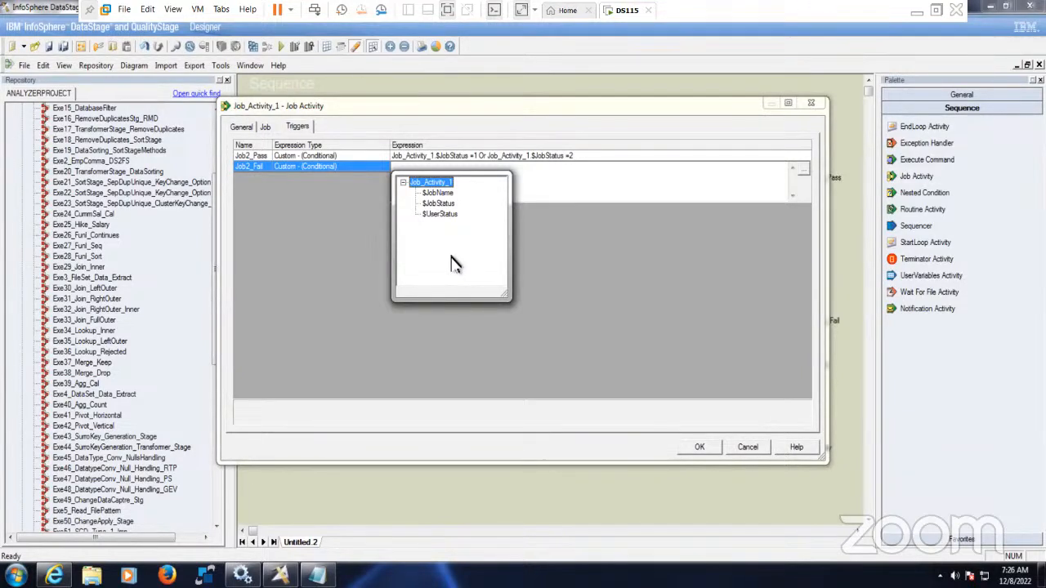
pyautogui.doubleClick(442, 203)
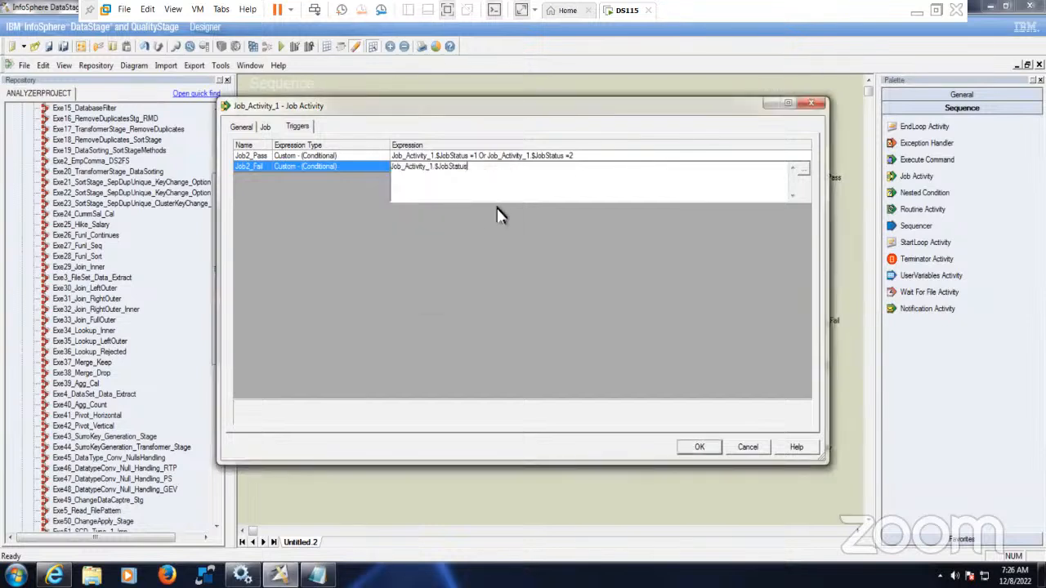
pyautogui.click(804, 171)
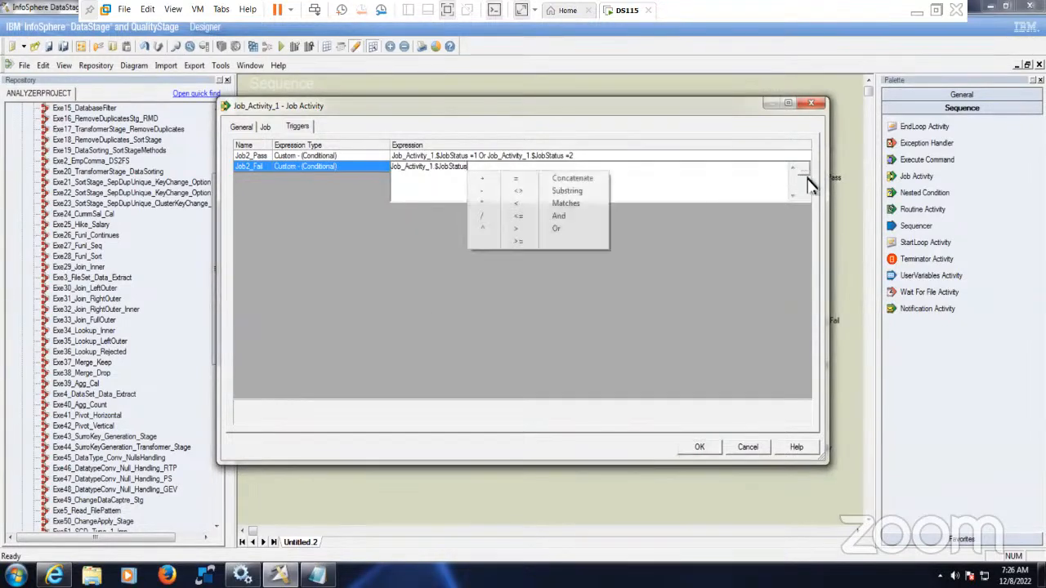
pyautogui.click(524, 234)
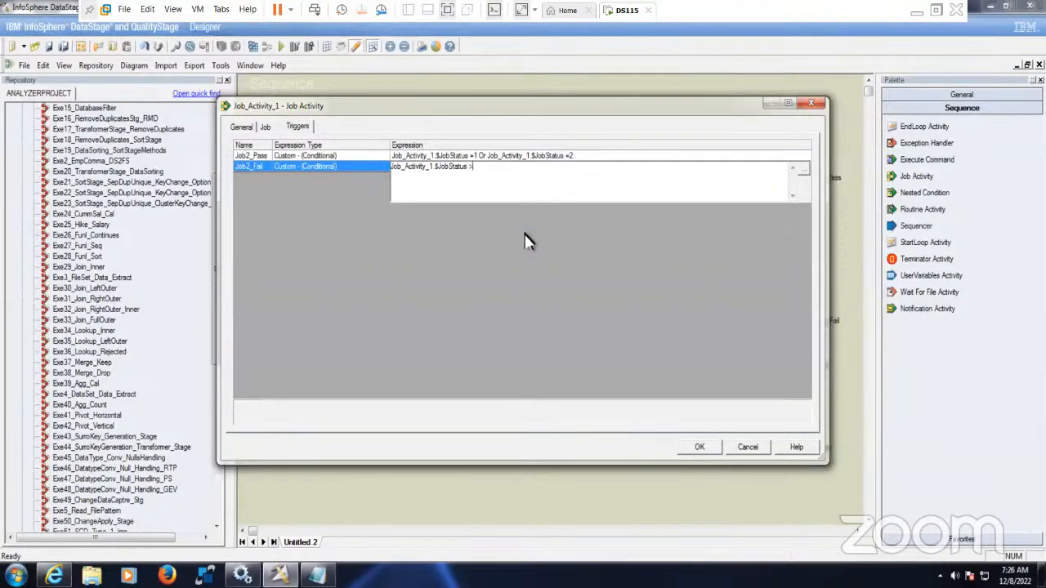
pyautogui.click(357, 167)
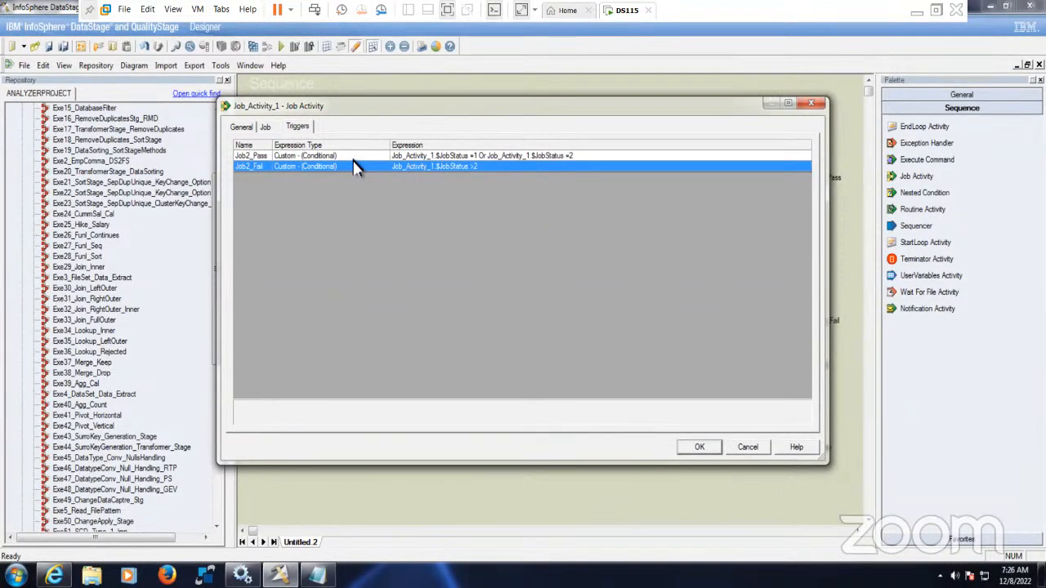
pyautogui.click(353, 158)
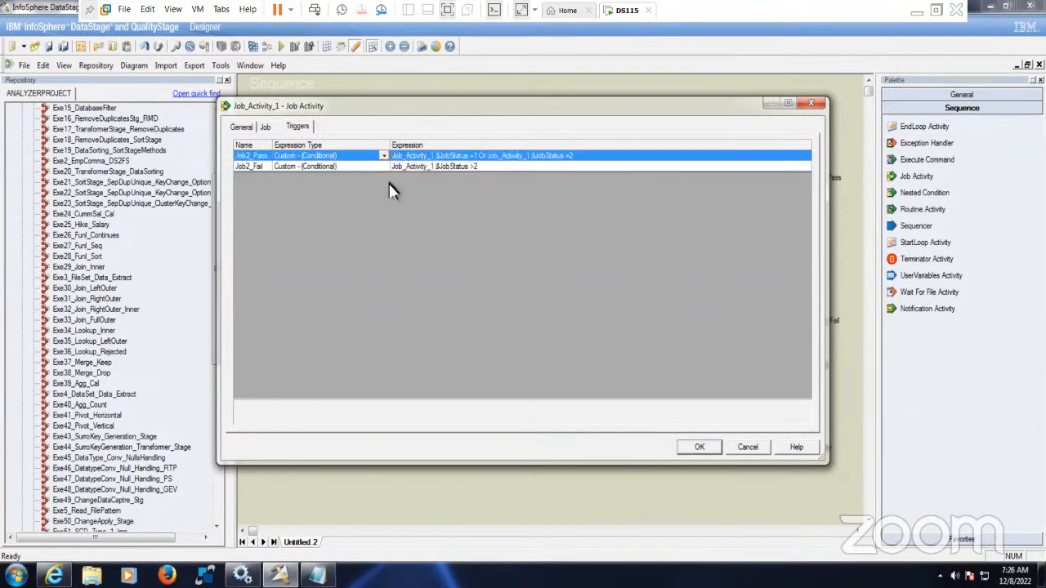
# - Confirm Job_Exe2's trigger settings and return to the sequence diagram
pyautogui.click(707, 451)
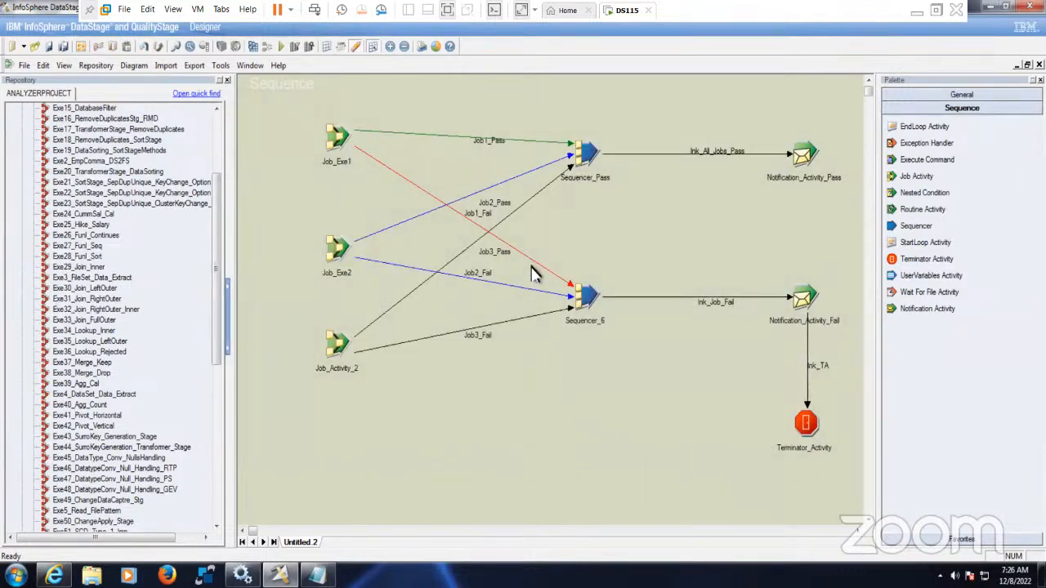
pyautogui.click(542, 265)
pyautogui.click(568, 423)
# - Rename the activity Job_Activity_2 to Job_Exe3
pyautogui.doubleClick(347, 350)
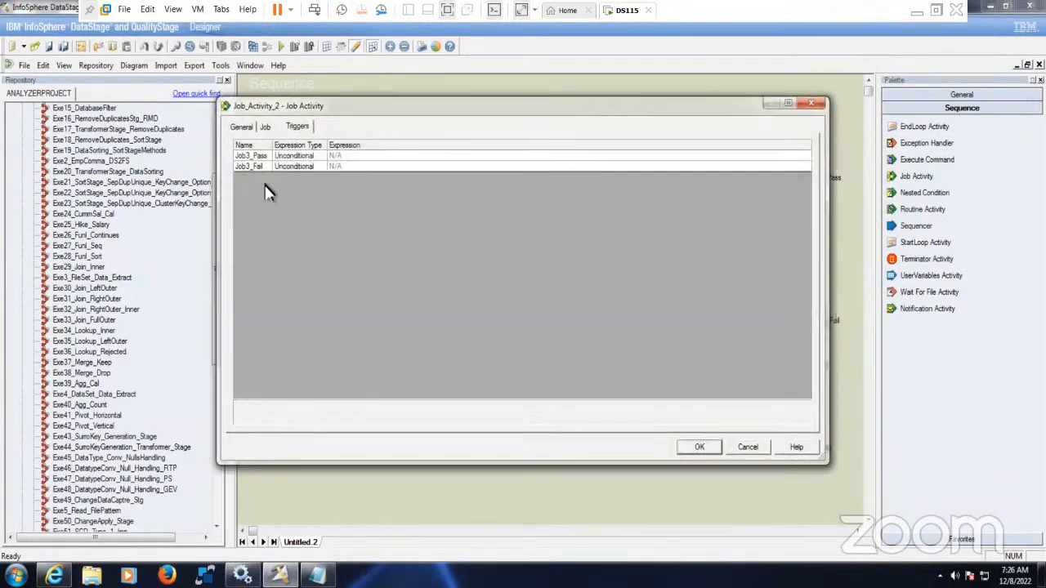
pyautogui.click(268, 128)
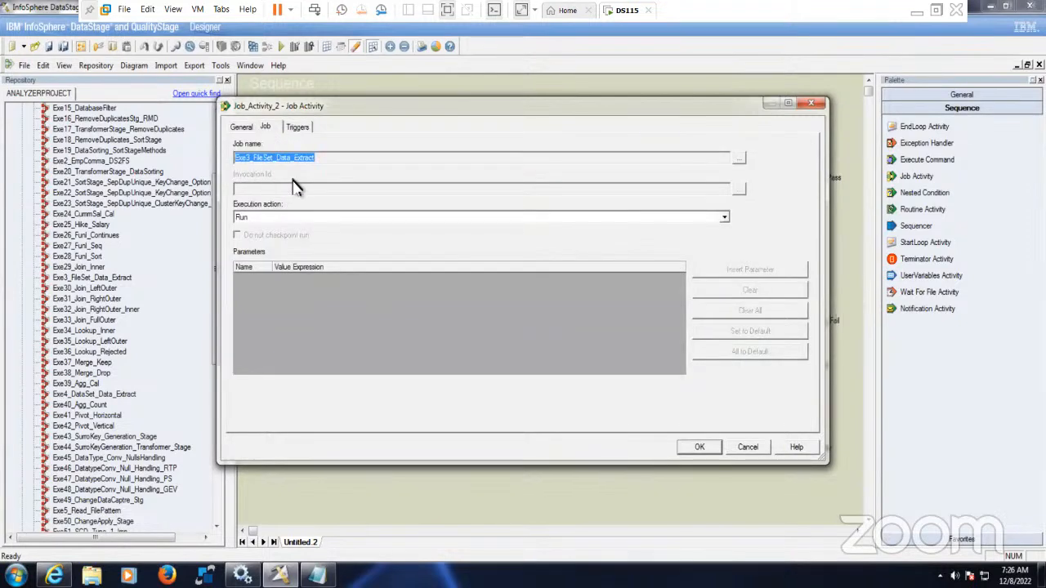
pyautogui.click(255, 160)
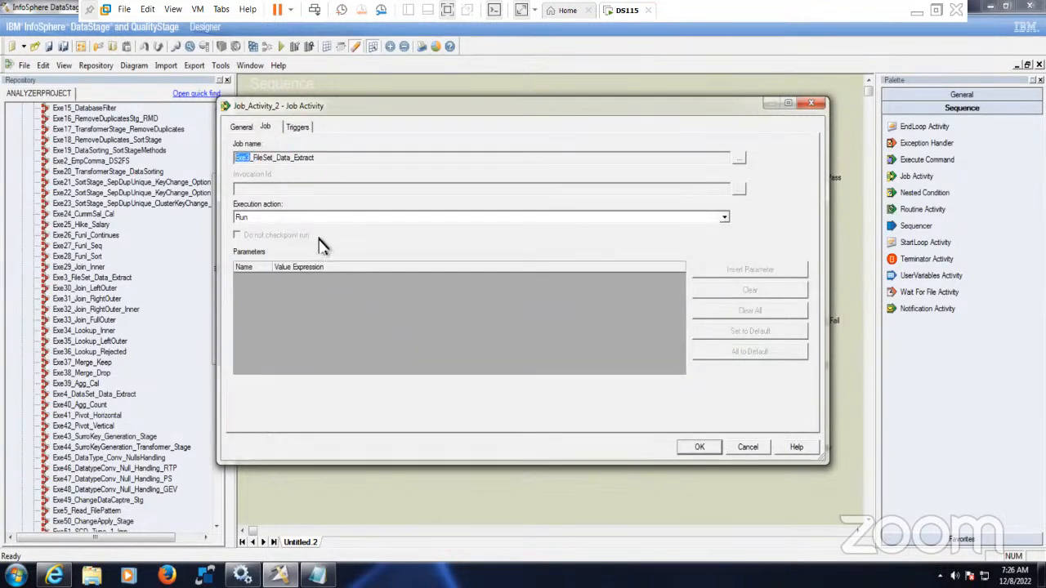
pyautogui.click(244, 129)
pyautogui.click(253, 159)
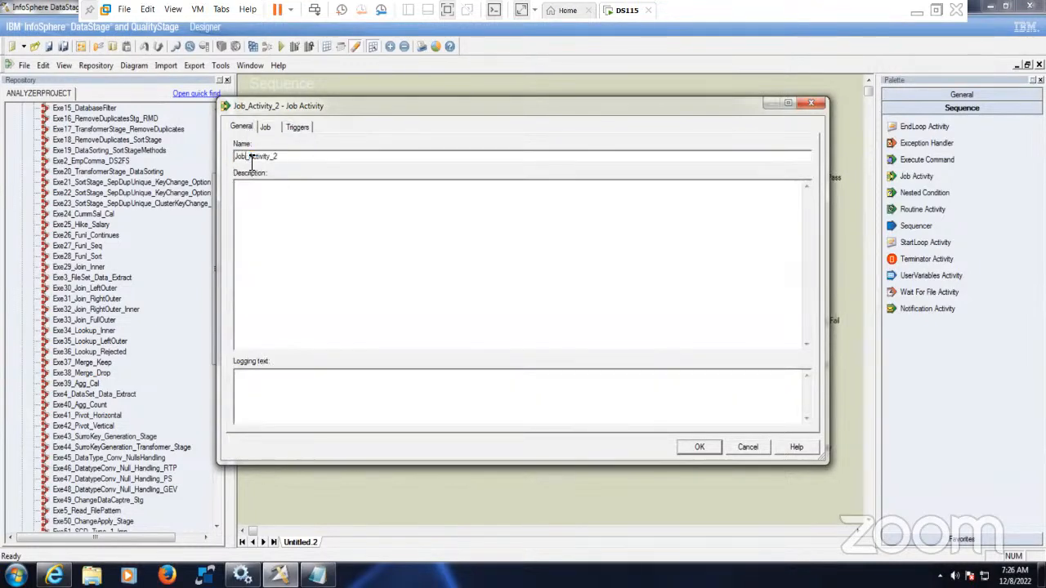
pyautogui.moveTo(250, 158); pyautogui.dragTo(344, 161)
pyautogui.write('Exe3')
# - Set both Job3_Pass and Job3_Fail triggers to Custom (Conditional)
pyautogui.click(301, 127)
pyautogui.moveTo(275, 147); pyautogui.dragTo(300, 148)
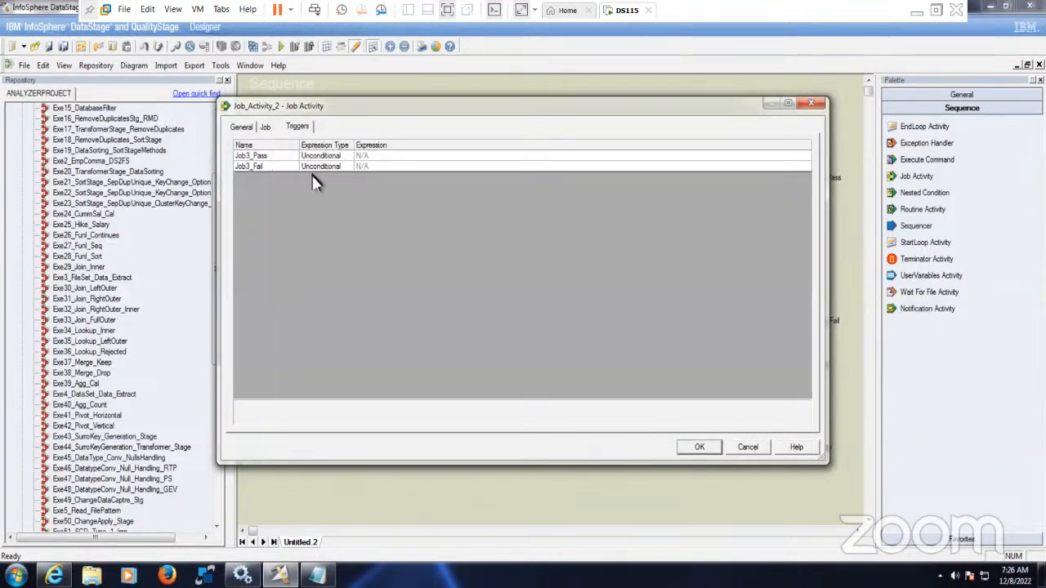
pyautogui.click(352, 156)
pyautogui.click(348, 156)
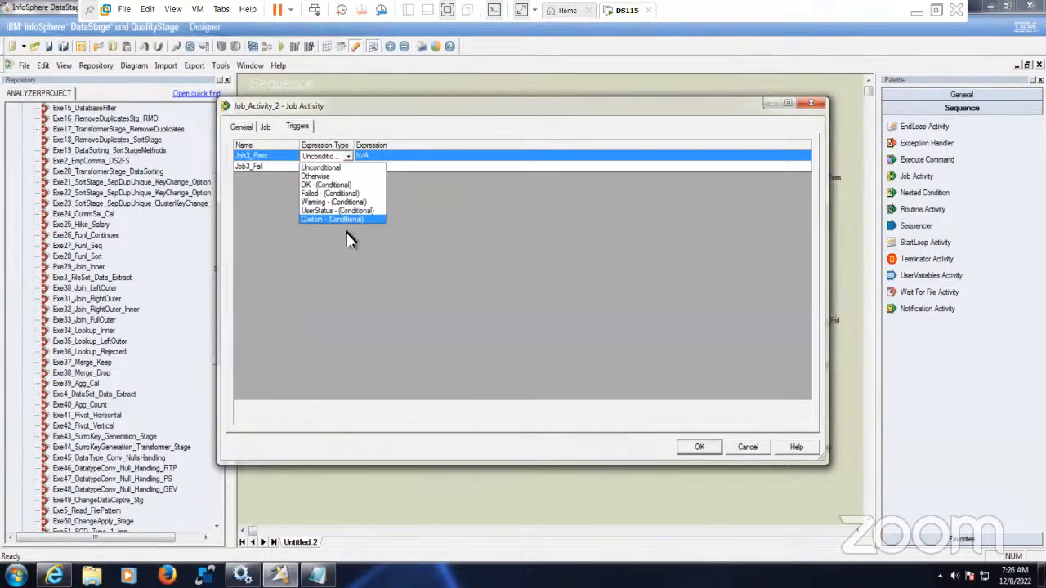
pyautogui.click(348, 221)
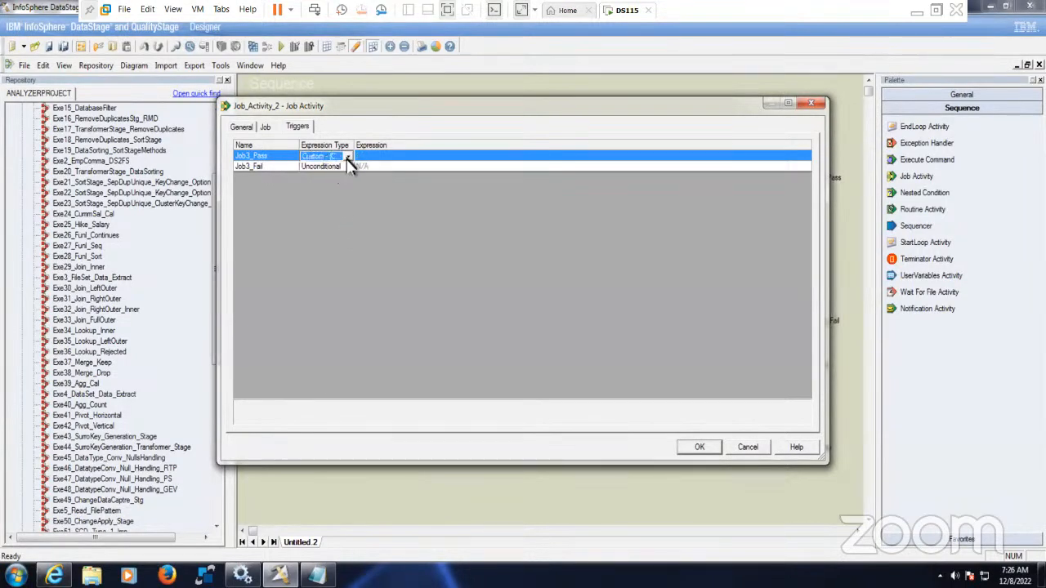
pyautogui.moveTo(358, 148); pyautogui.dragTo(404, 153)
pyautogui.click(377, 167)
pyautogui.click(399, 167)
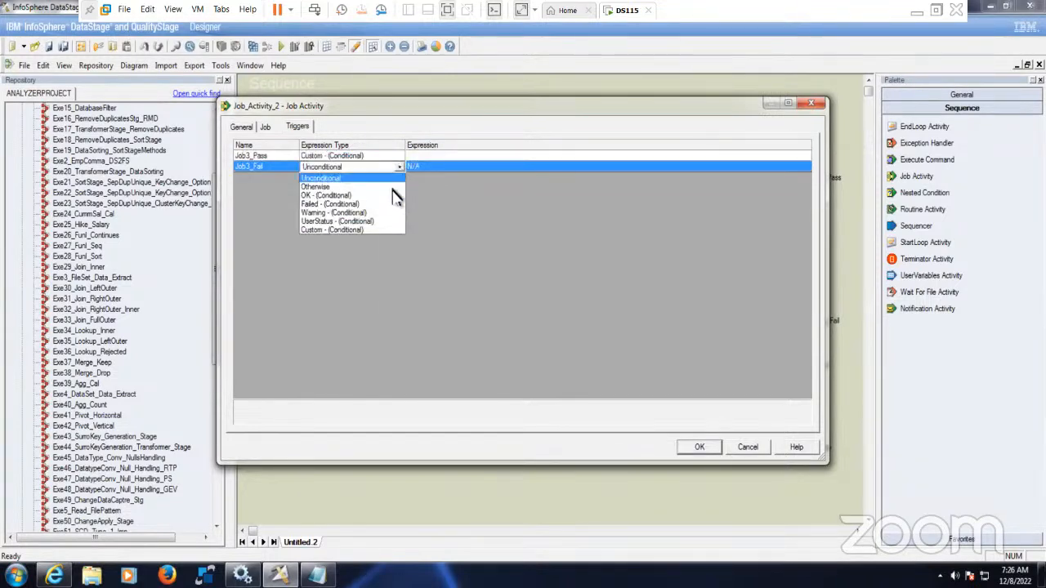
pyautogui.click(363, 231)
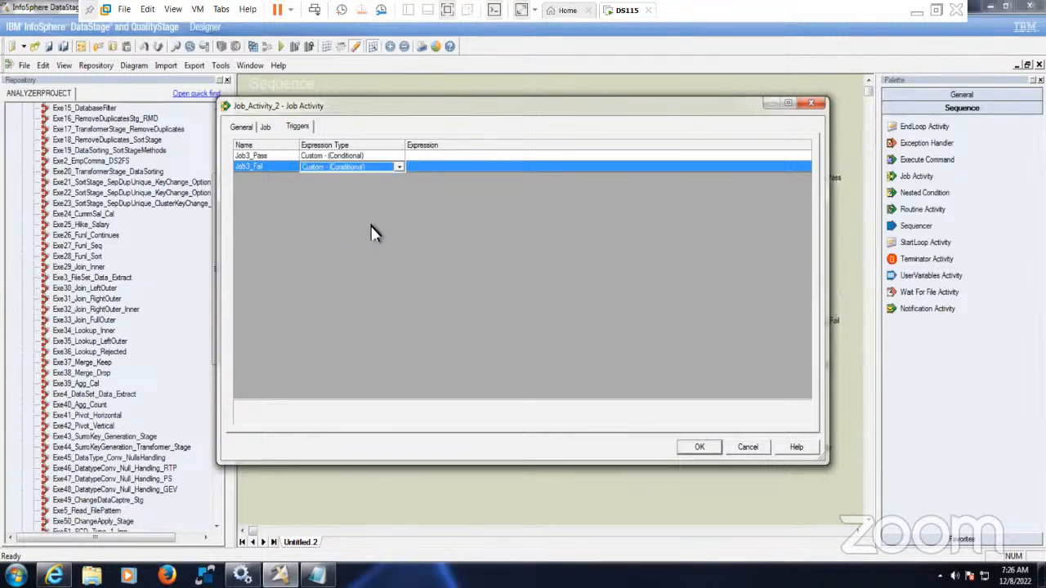
# - Enter the constants DSJS.RUNOK Or DSJS.RUNWARN into the Job3_Pass expression
pyautogui.press('Up')
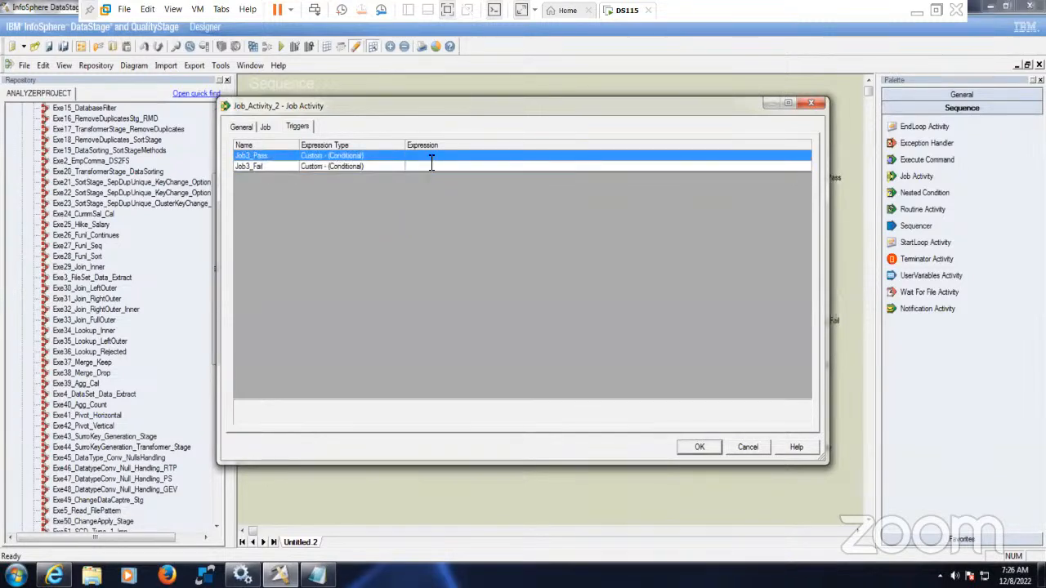
pyautogui.click(431, 163)
pyautogui.click(804, 161)
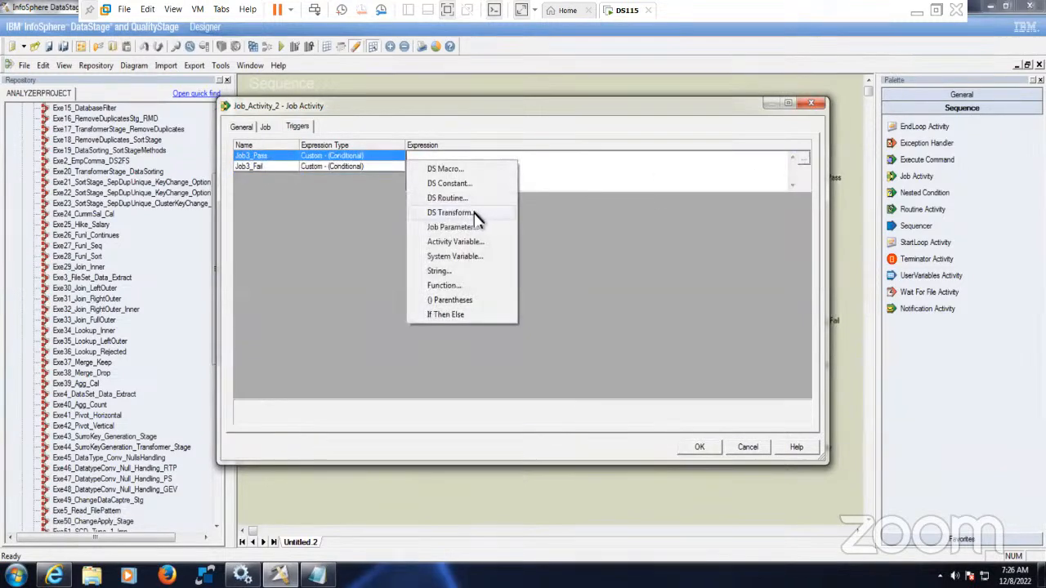
pyautogui.click(466, 183)
pyautogui.moveTo(528, 297); pyautogui.dragTo(699, 447)
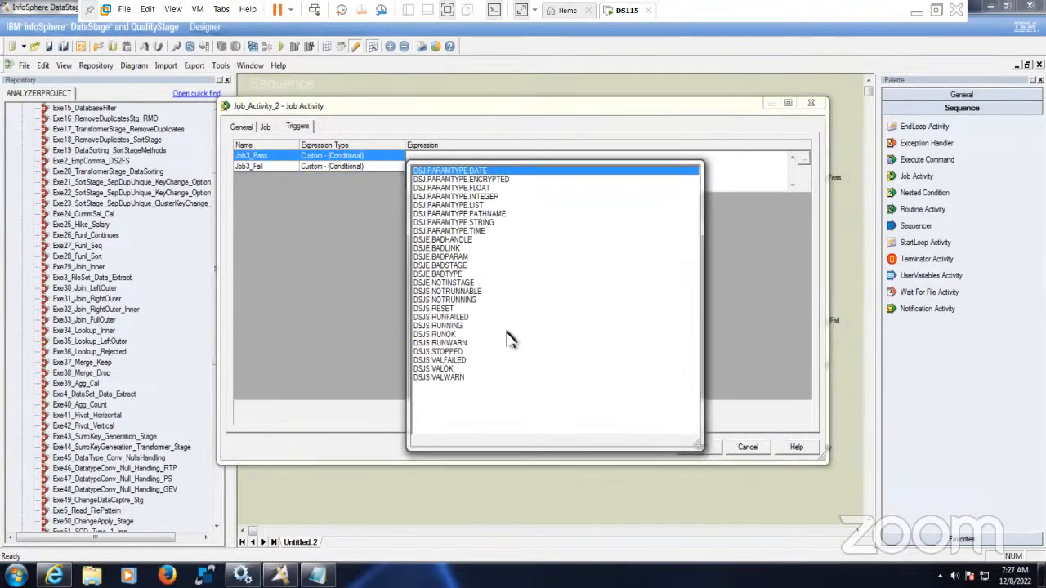
pyautogui.click(451, 336)
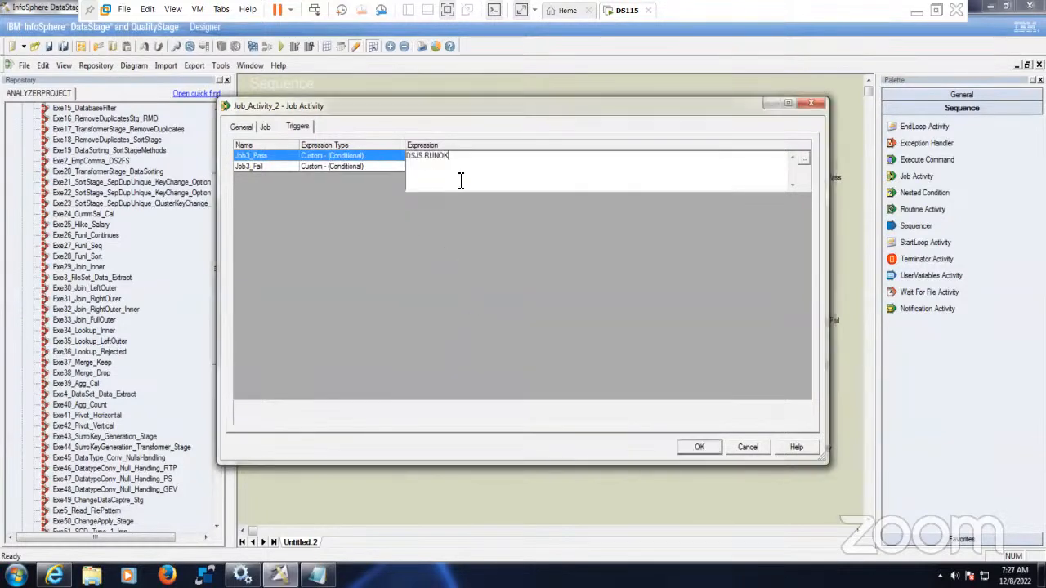
pyautogui.click(805, 164)
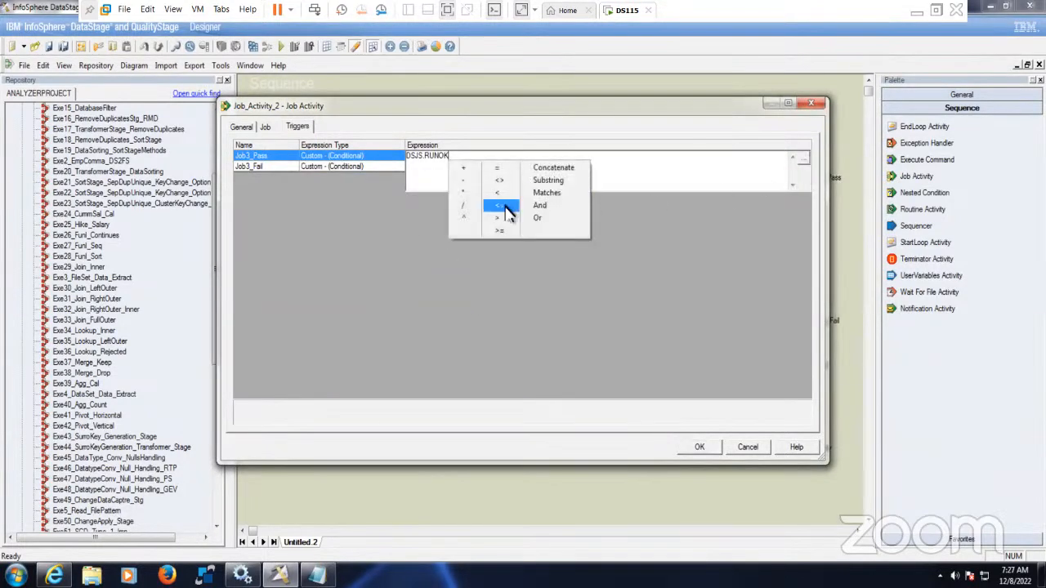
pyautogui.click(547, 219)
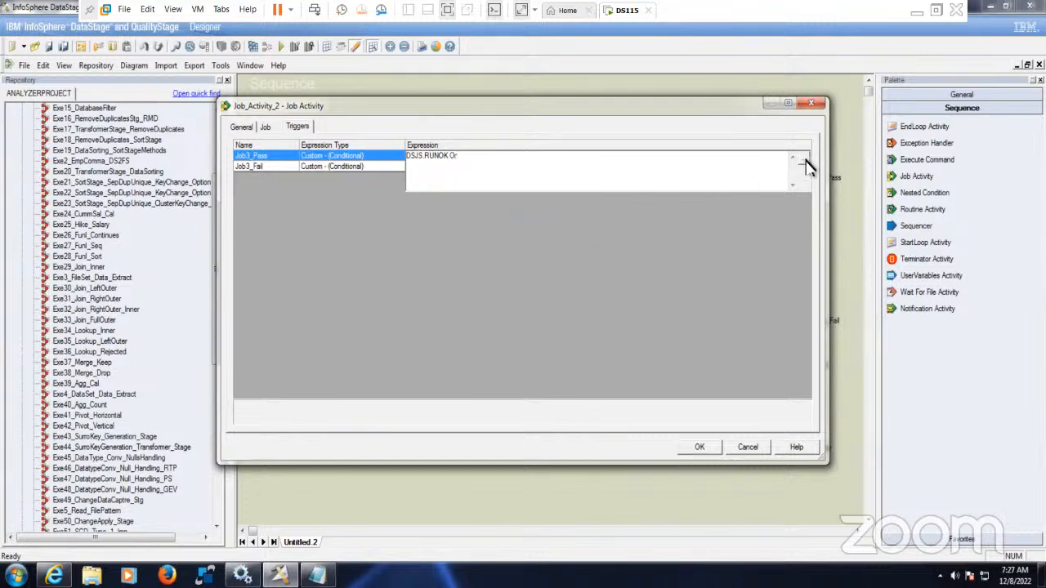
pyautogui.click(804, 160)
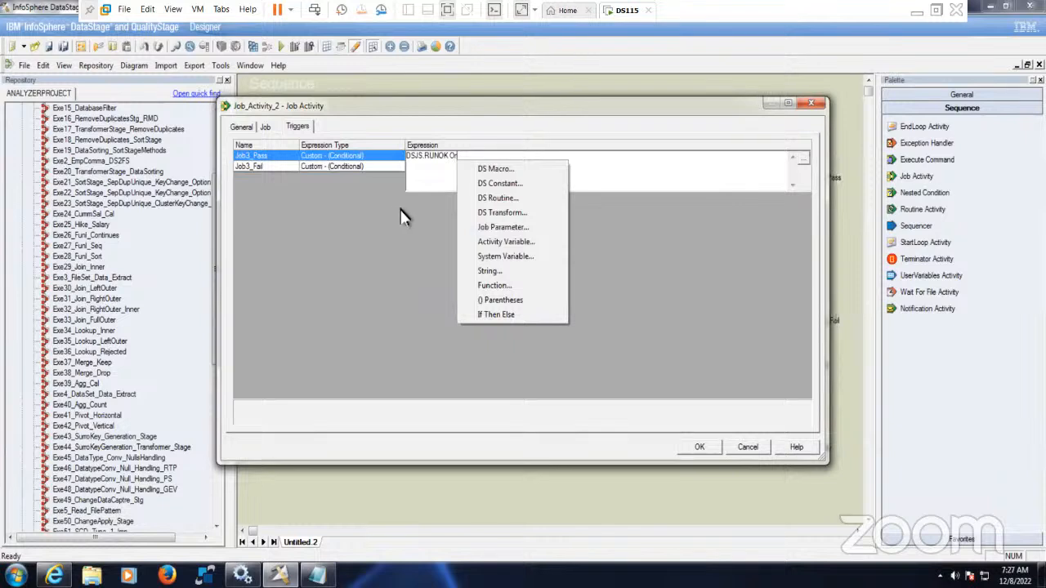
pyautogui.click(505, 185)
pyautogui.moveTo(574, 288); pyautogui.dragTo(677, 364)
pyautogui.doubleClick(513, 344)
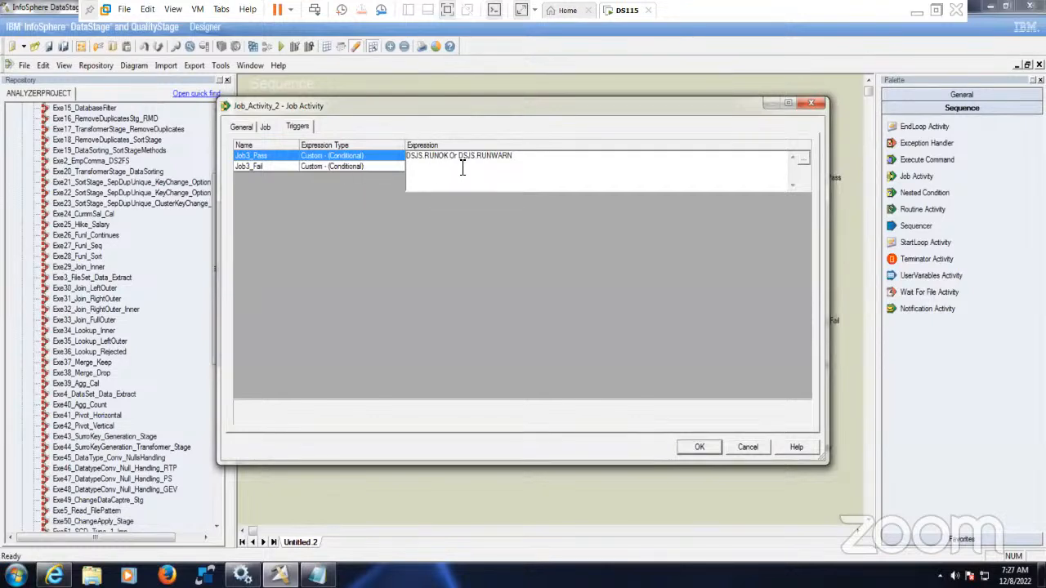
pyautogui.click(370, 175)
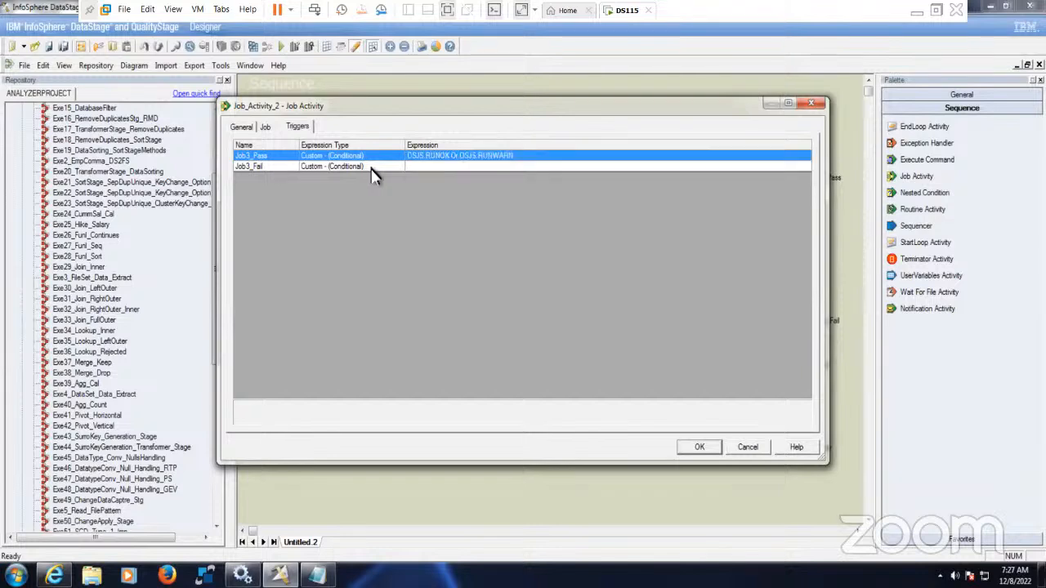
# - Put 'Job_Activity_2.$JobStatus =' in front of each constant in Job3_Pass
pyautogui.click(450, 159)
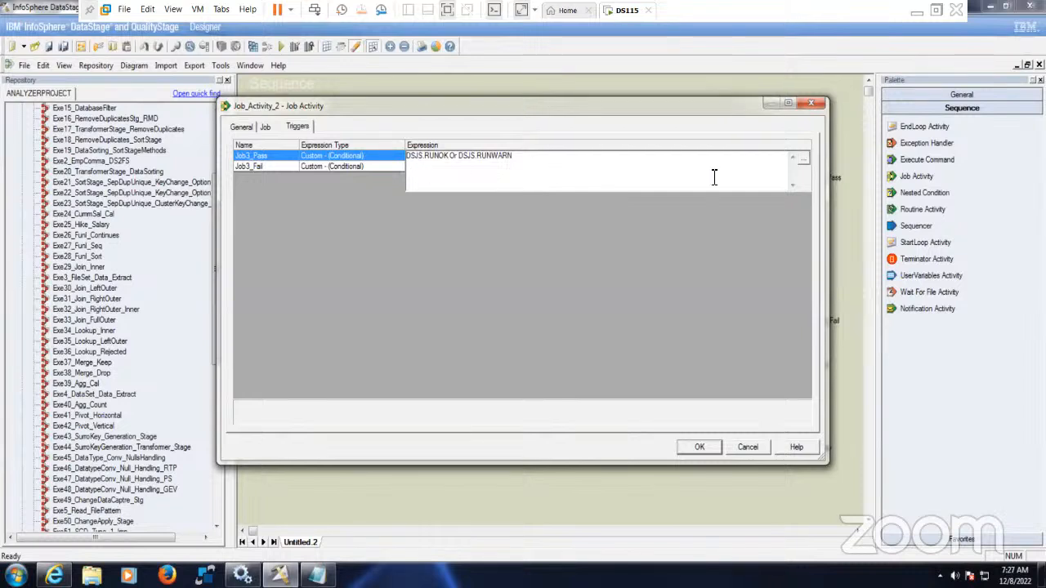
pyautogui.click(804, 160)
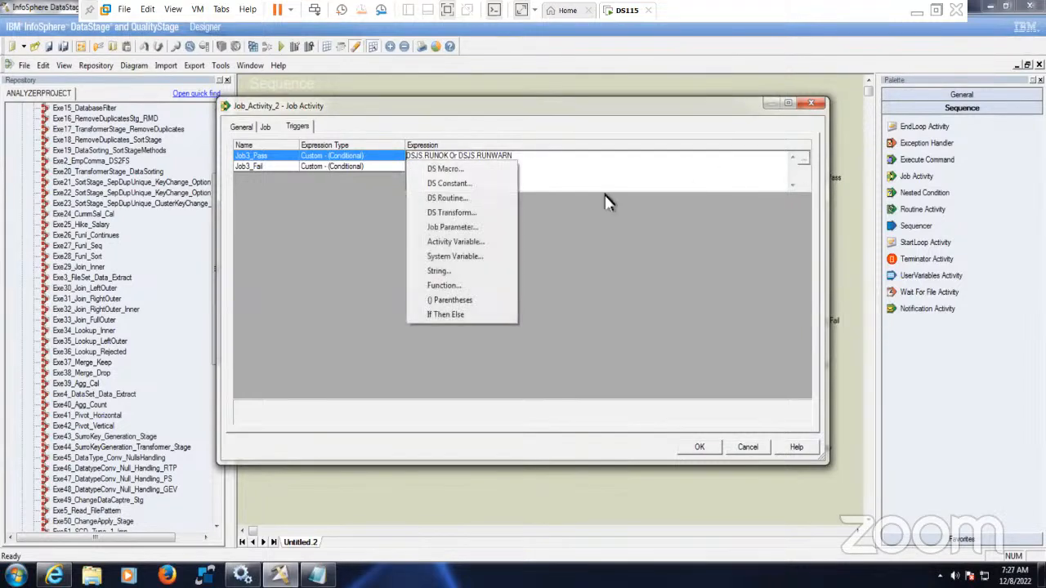
pyautogui.click(472, 241)
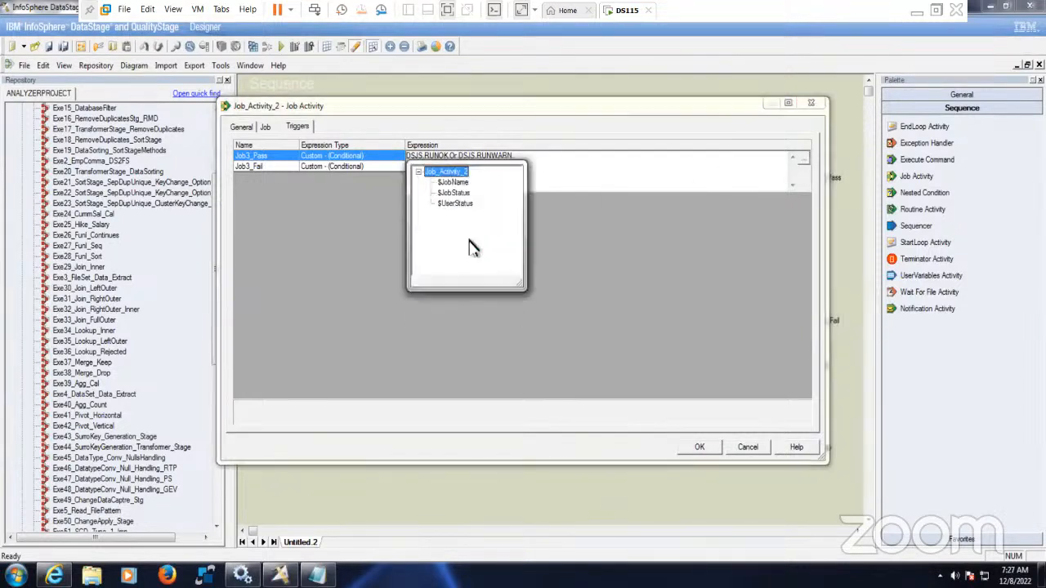
pyautogui.doubleClick(464, 194)
pyautogui.click(806, 169)
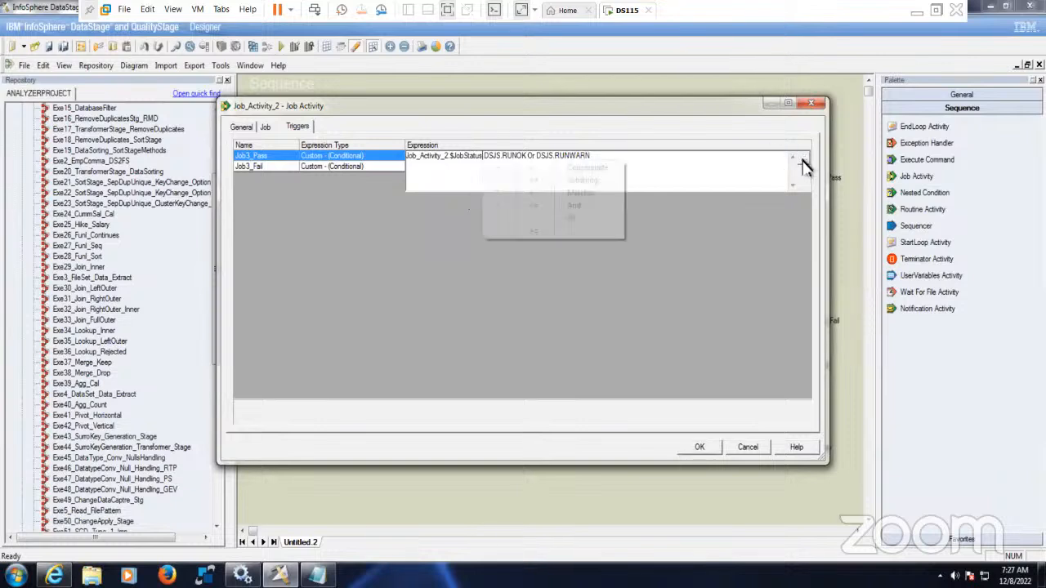
pyautogui.click(540, 169)
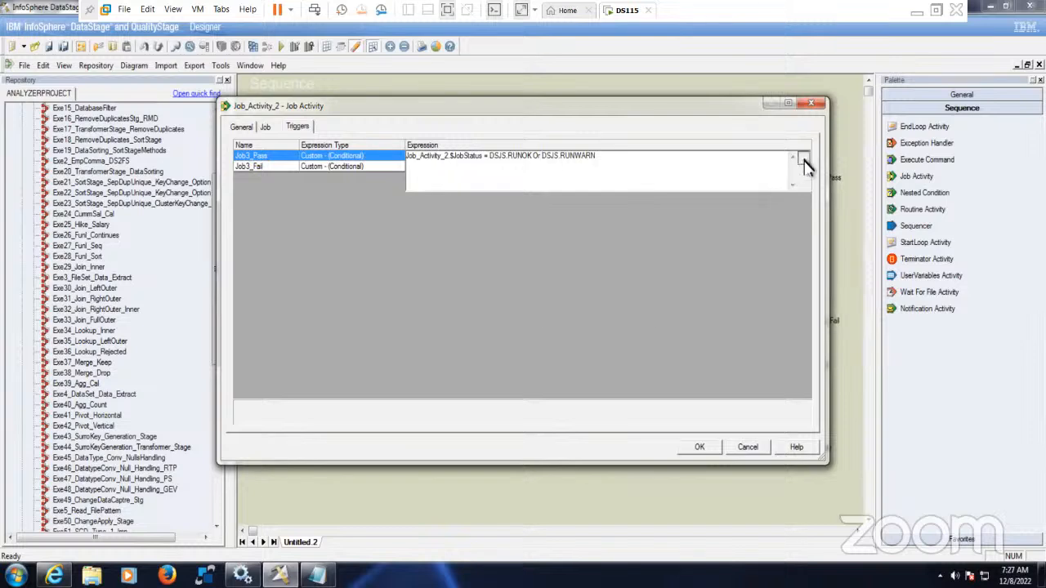
pyautogui.click(805, 160)
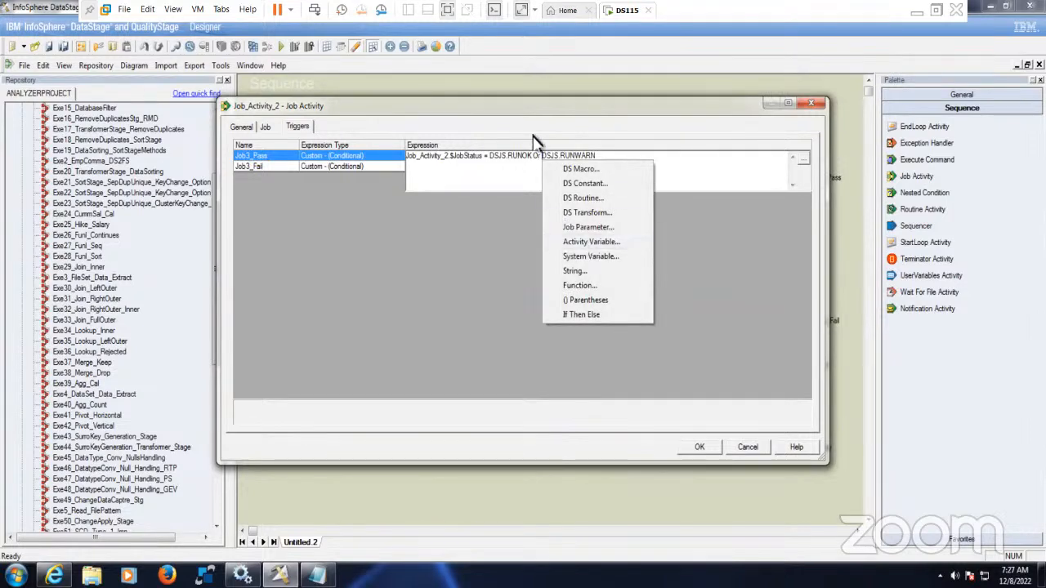
pyautogui.click(601, 242)
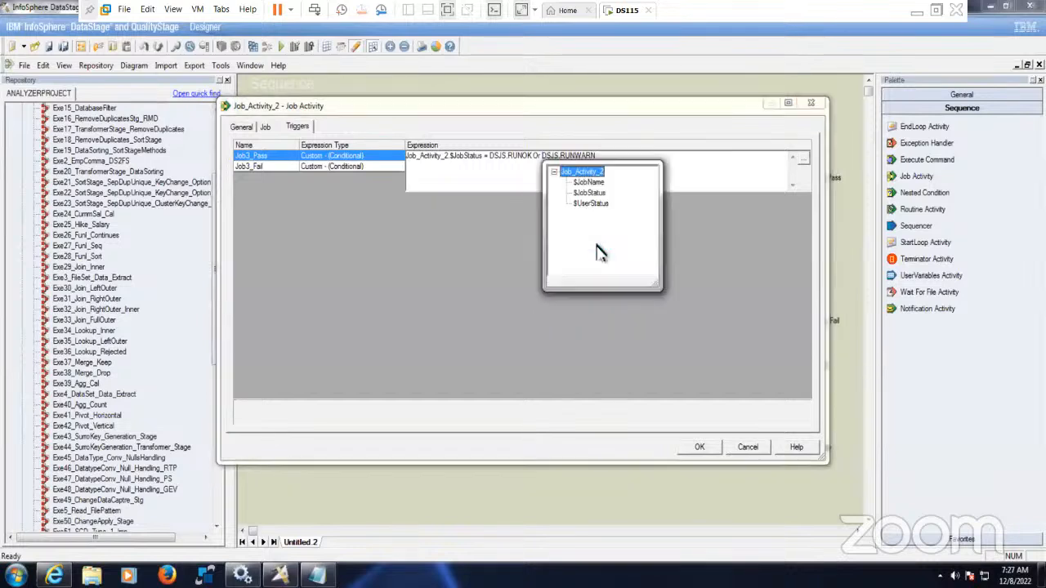
pyautogui.doubleClick(590, 193)
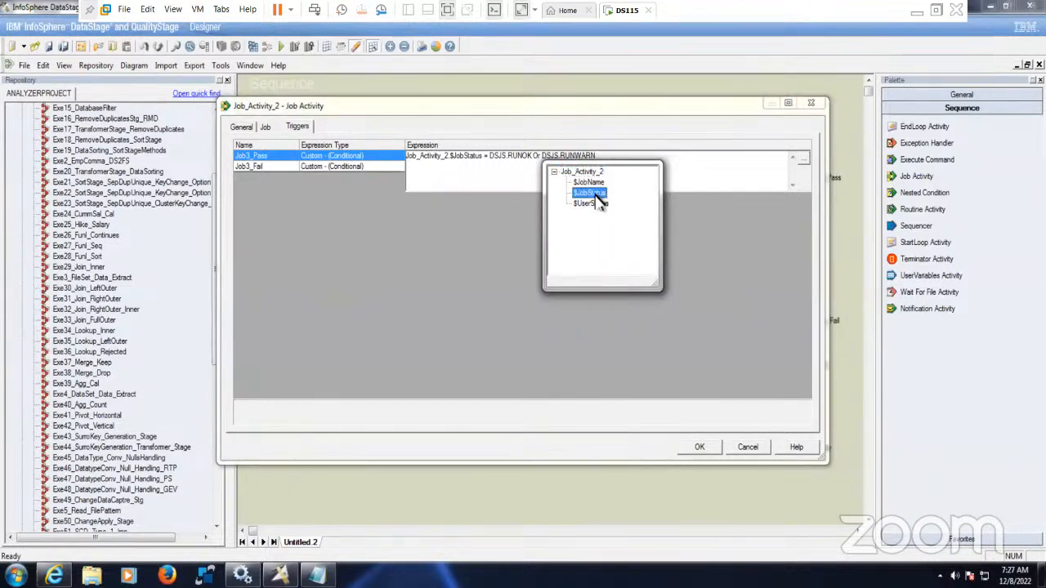
pyautogui.click(804, 159)
pyautogui.click(672, 168)
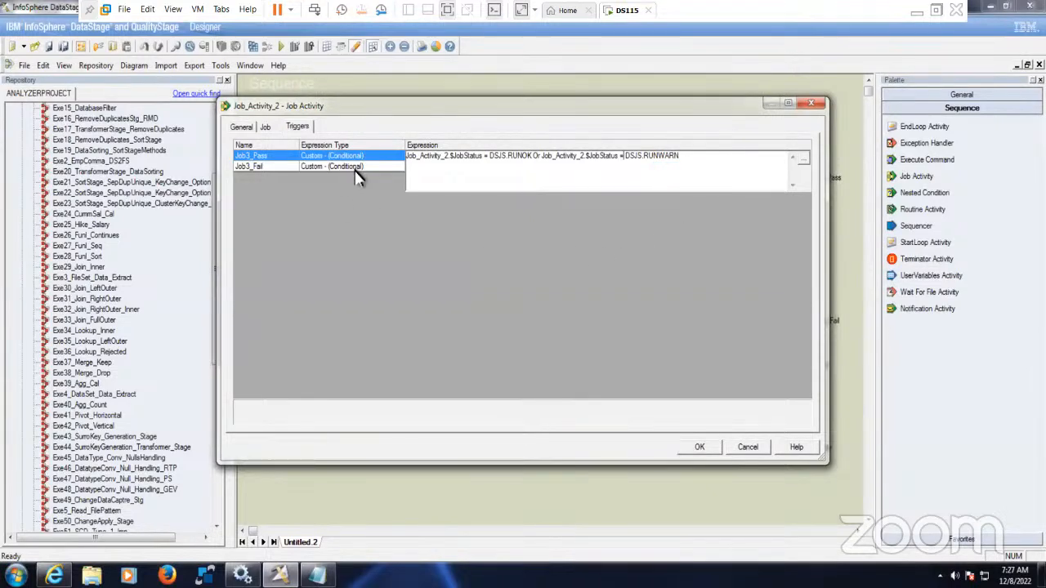
pyautogui.click(422, 168)
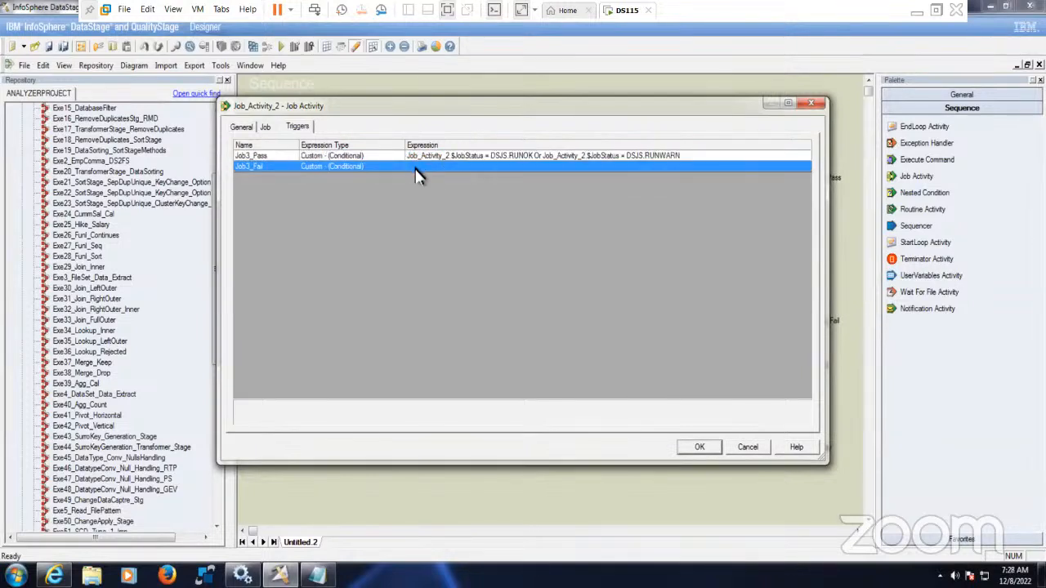
# - Start the Job3_Fail expression with Job_Activity_2.$JobStatus =
pyautogui.click(272, 157)
pyautogui.click(386, 167)
pyautogui.click(423, 168)
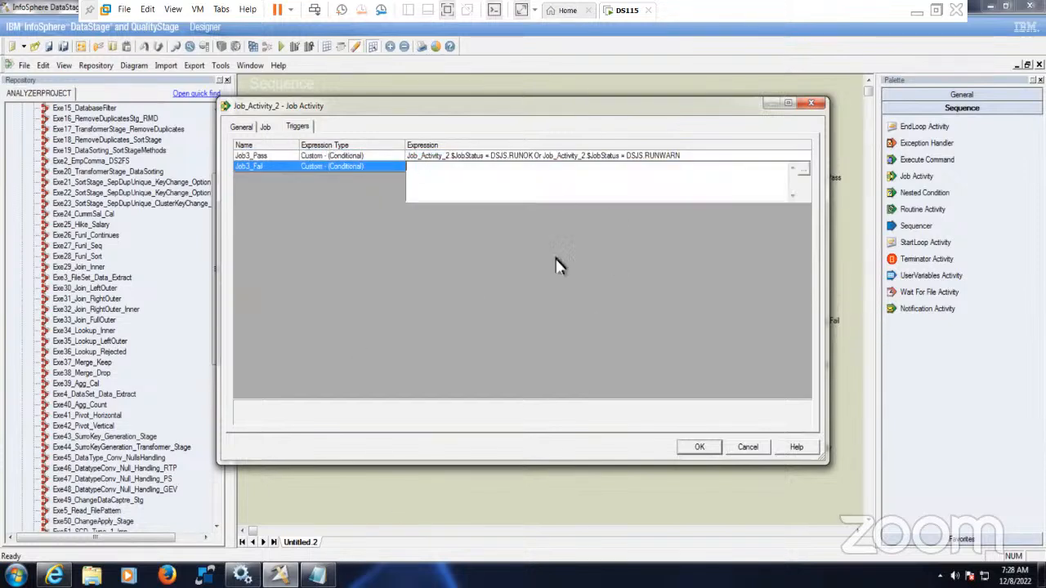
pyautogui.click(804, 173)
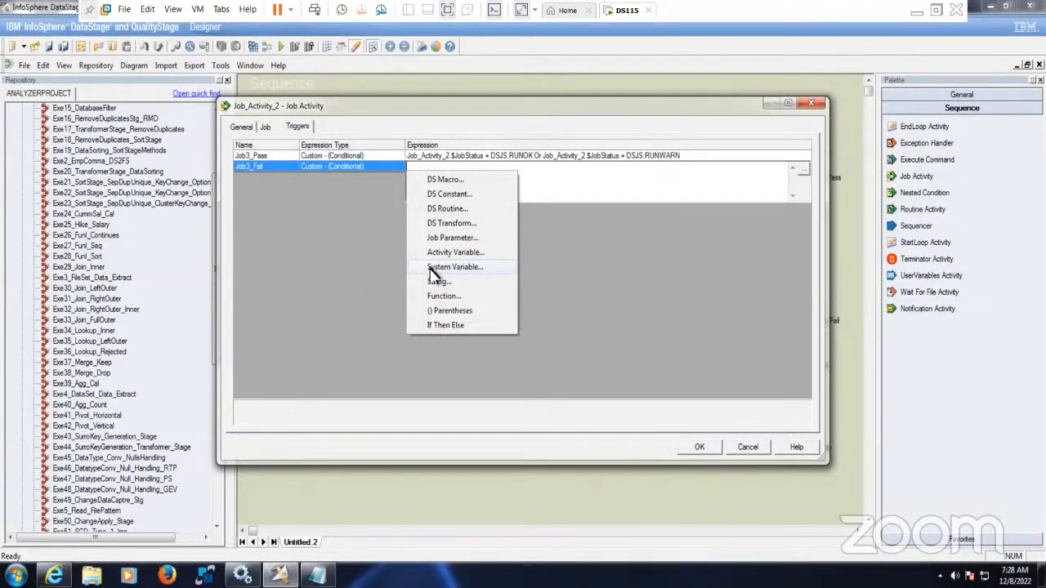
pyautogui.click(478, 253)
pyautogui.doubleClick(455, 204)
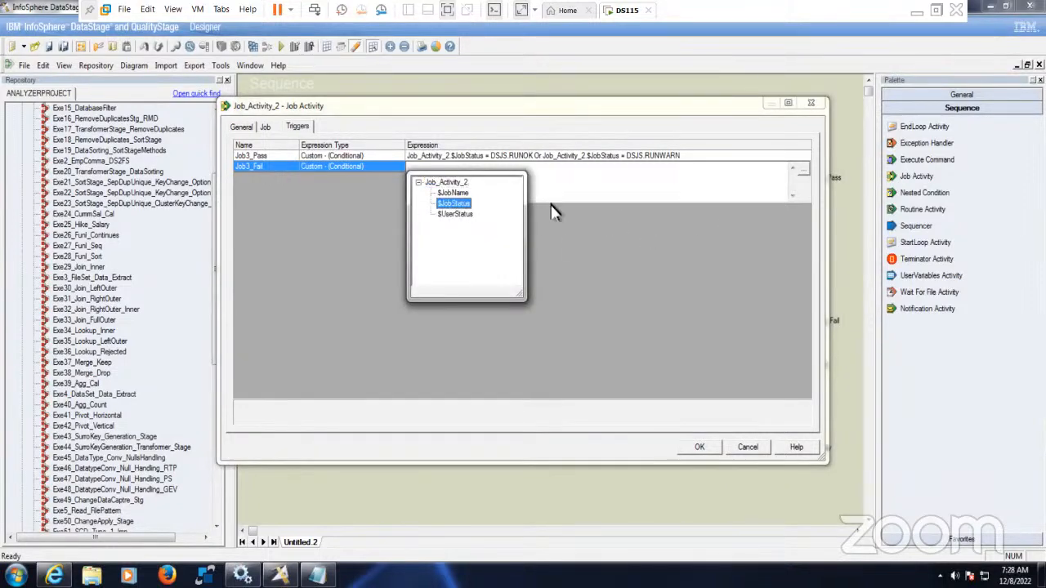
pyautogui.click(801, 171)
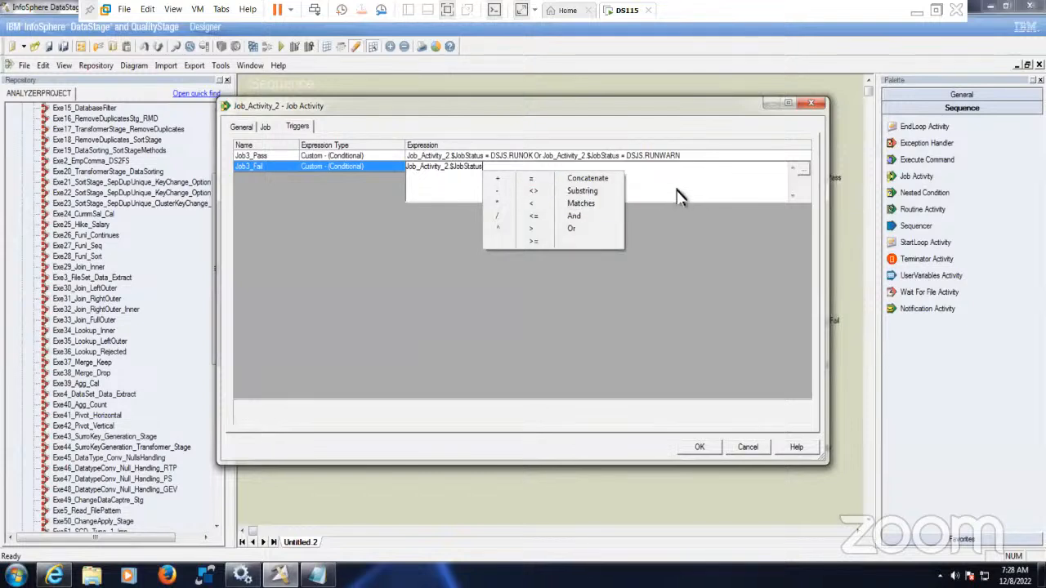
pyautogui.click(532, 179)
# - Finish Job3_Fail with DSJS.RUNFAILED and save Job_Exe3's trigger settings
pyautogui.click(803, 175)
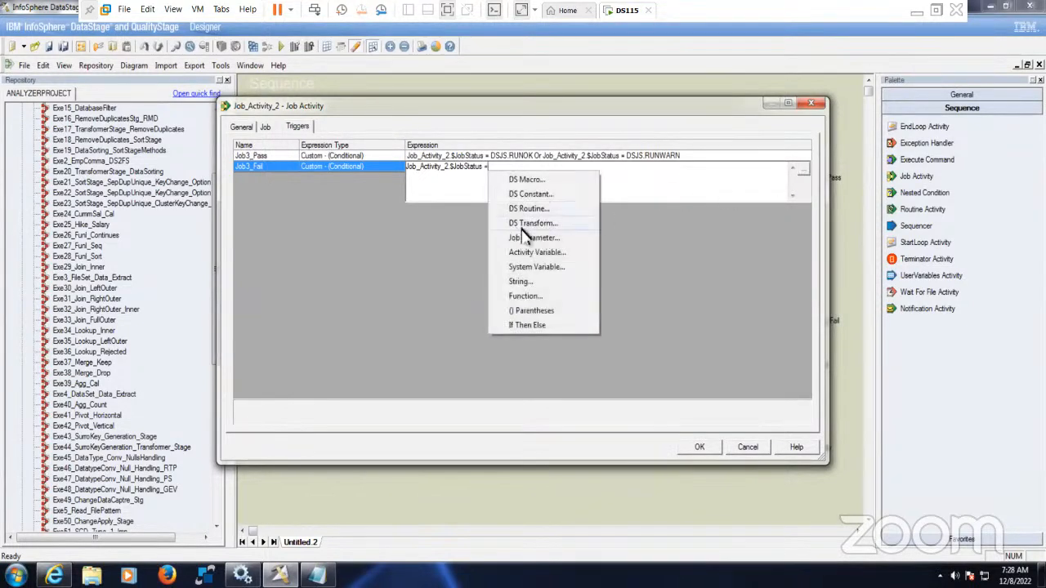
pyautogui.click(542, 198)
pyautogui.moveTo(595, 292); pyautogui.dragTo(710, 409)
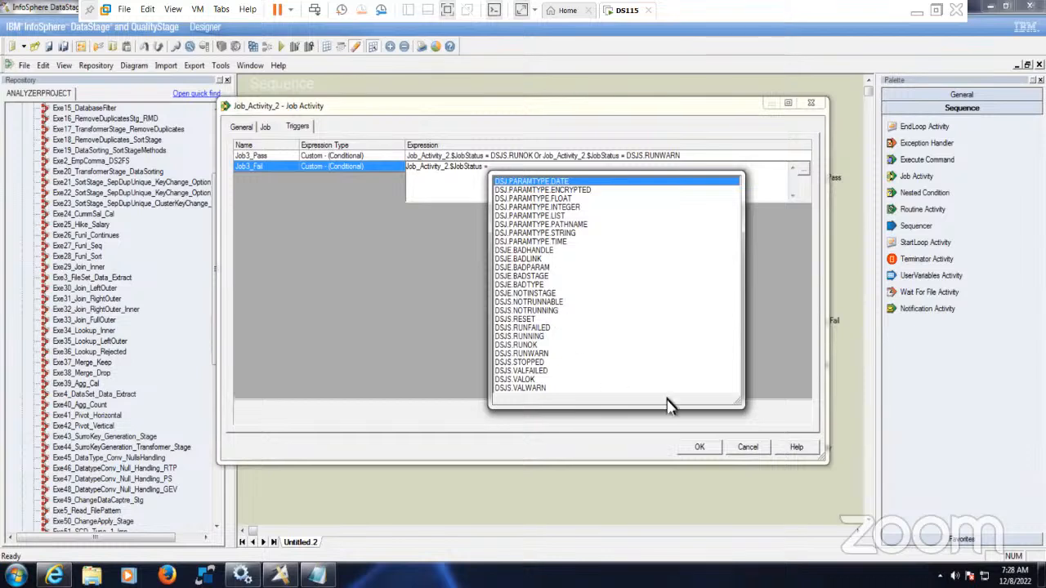
pyautogui.moveTo(740, 402); pyautogui.dragTo(804, 451)
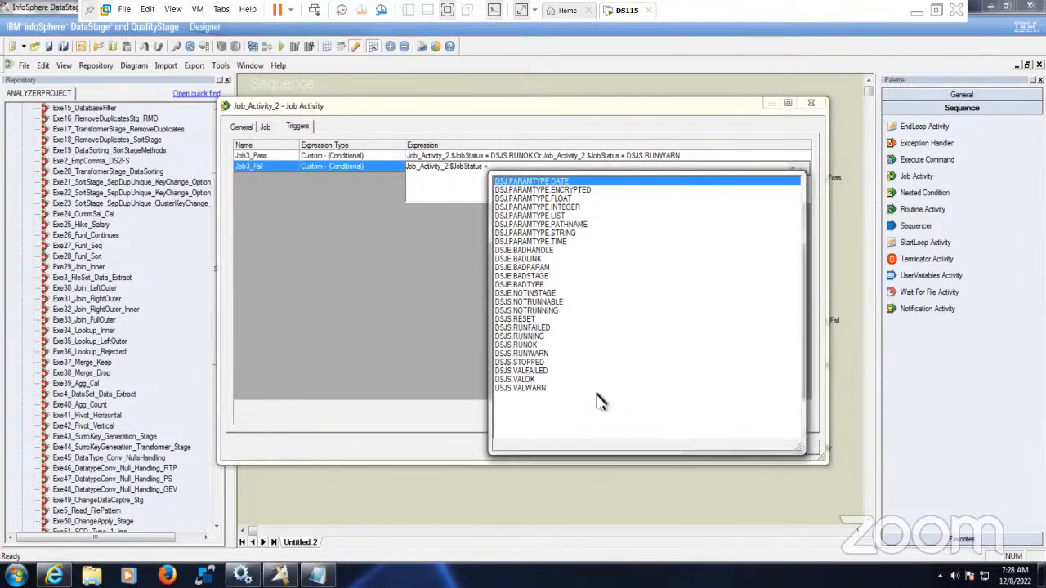
pyautogui.doubleClick(523, 328)
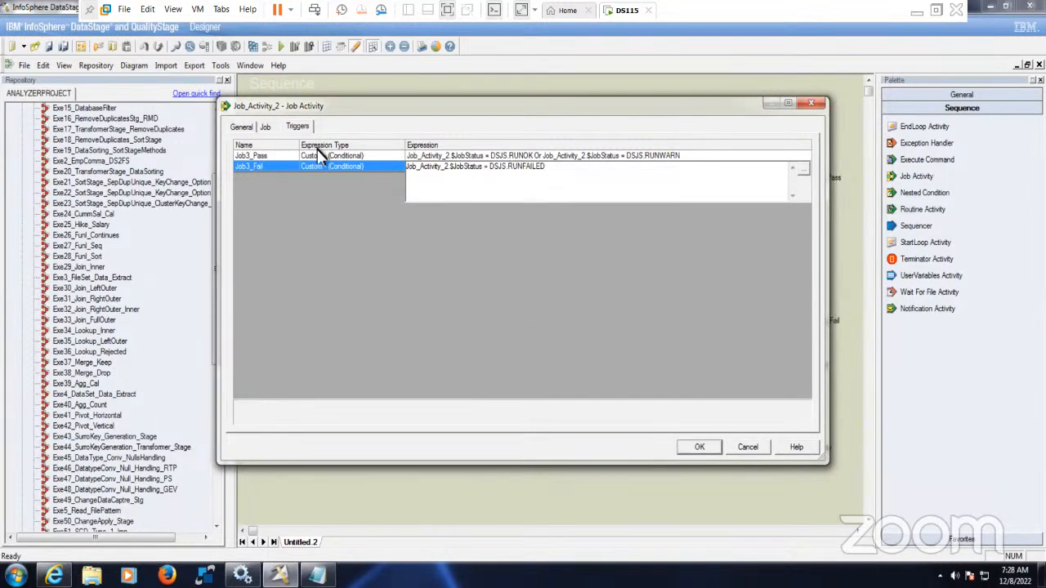
pyautogui.click(693, 448)
pyautogui.click(553, 420)
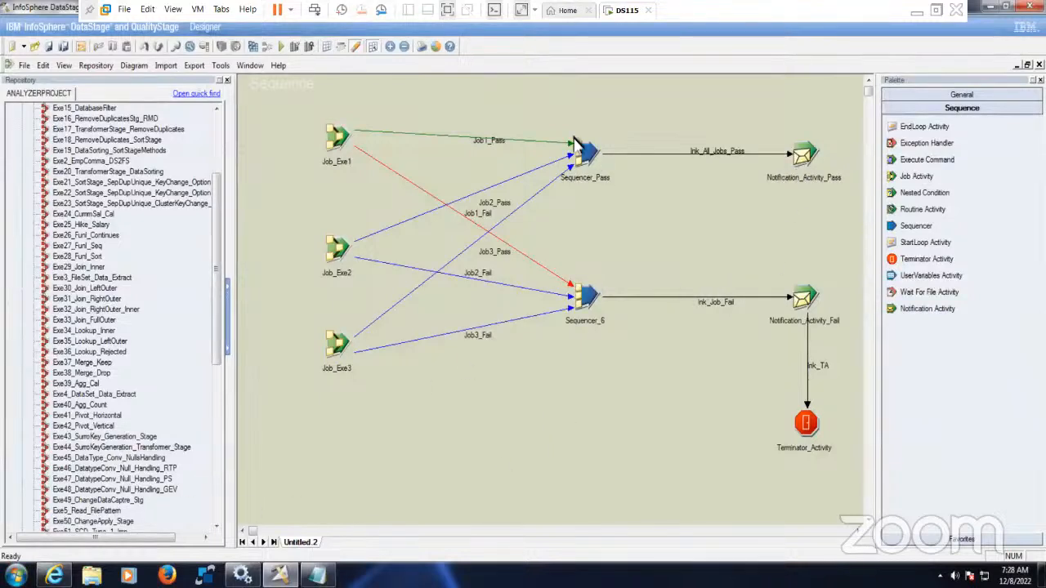
# - Set Sequencer_6's mode to Any, then open Notification_Activity_Pass's properties
pyautogui.doubleClick(582, 299)
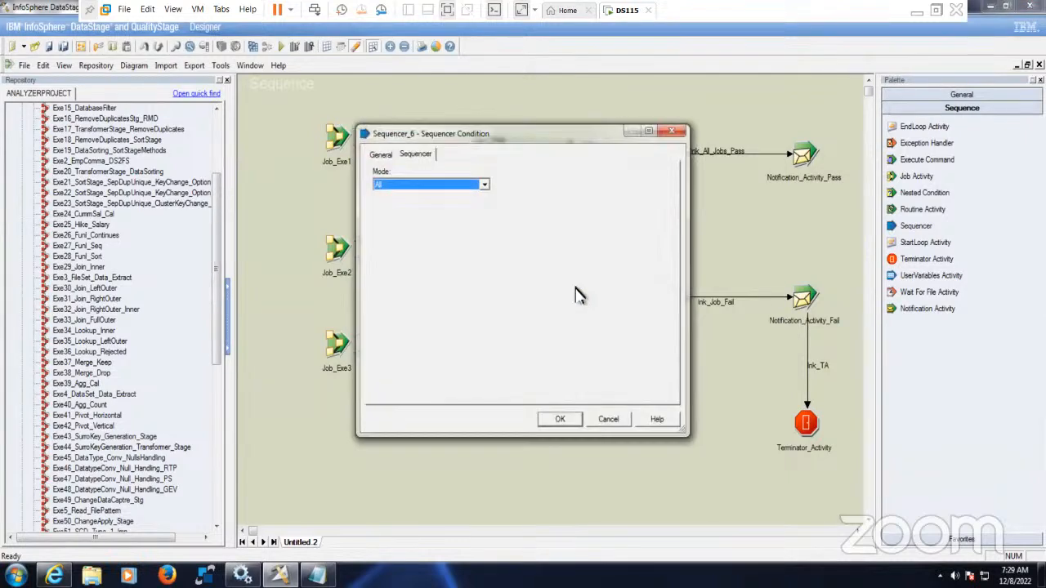
pyautogui.click(484, 186)
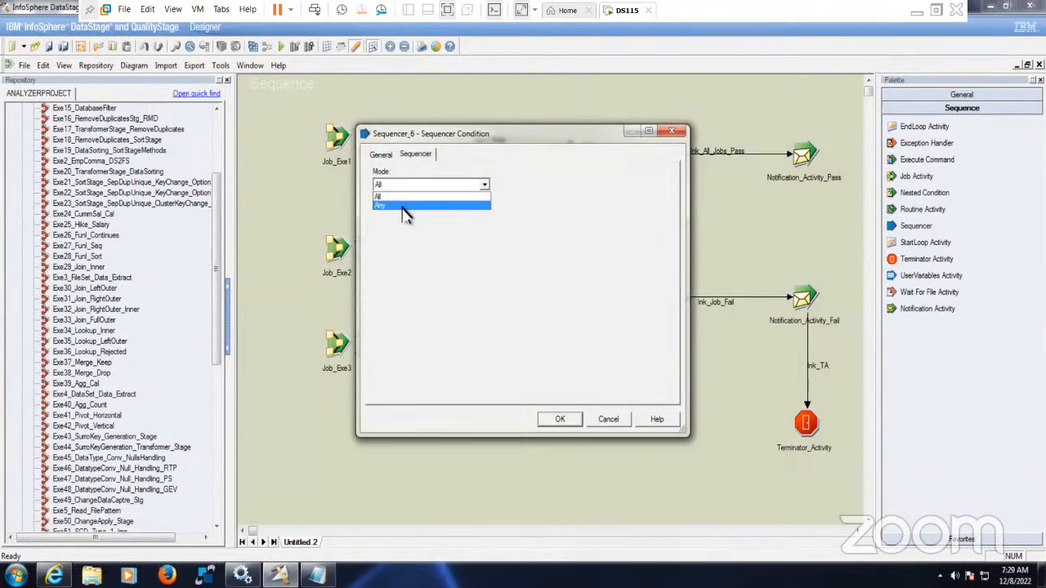
pyautogui.click(401, 205)
pyautogui.click(560, 422)
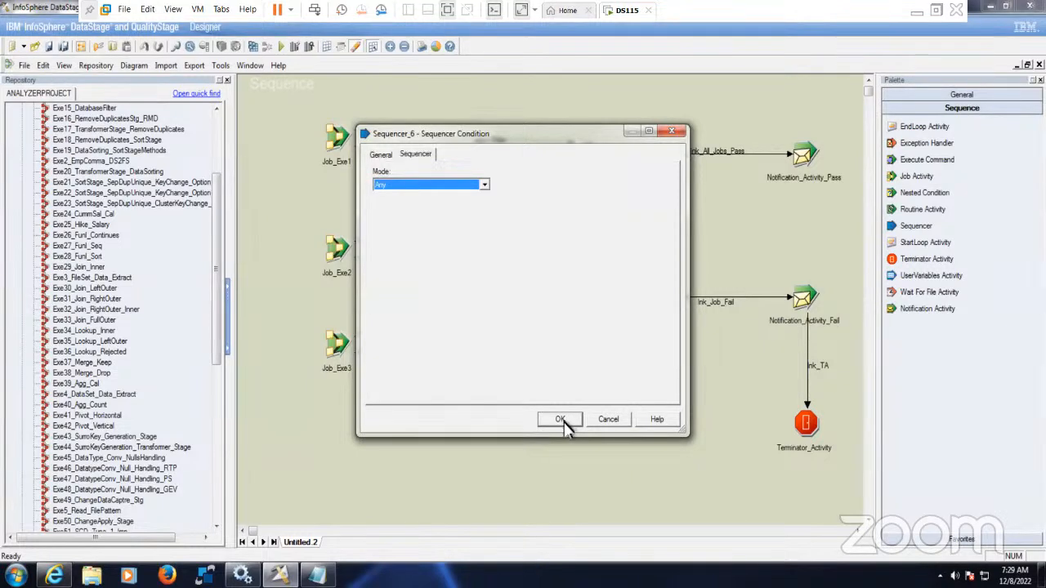
pyautogui.click(563, 421)
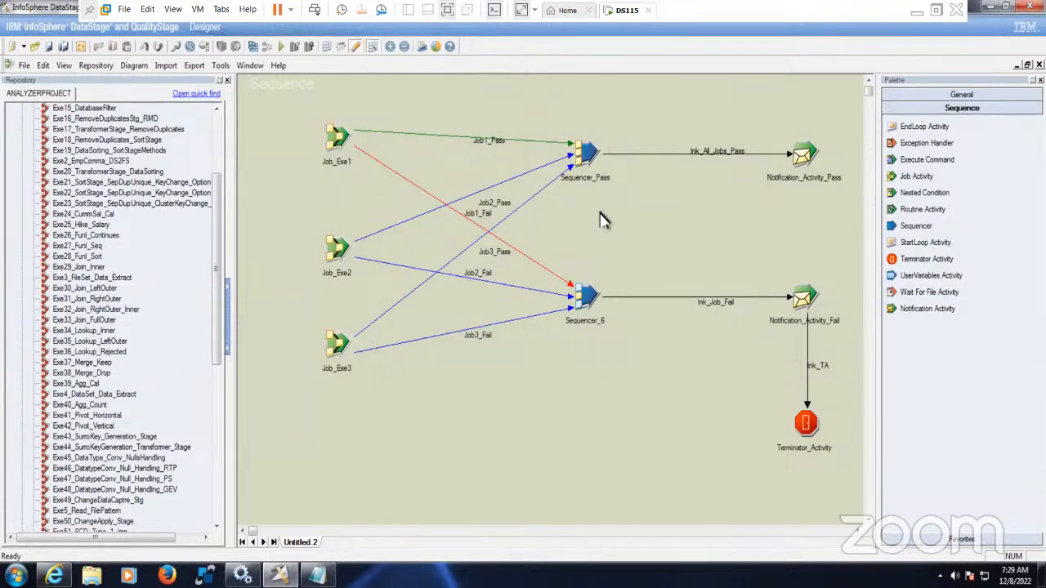
pyautogui.doubleClick(803, 164)
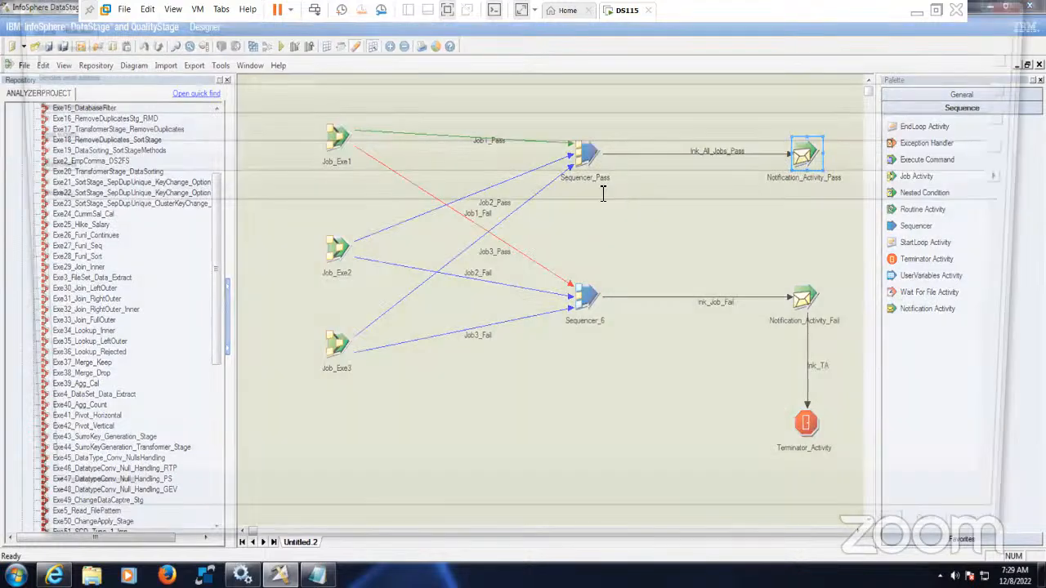
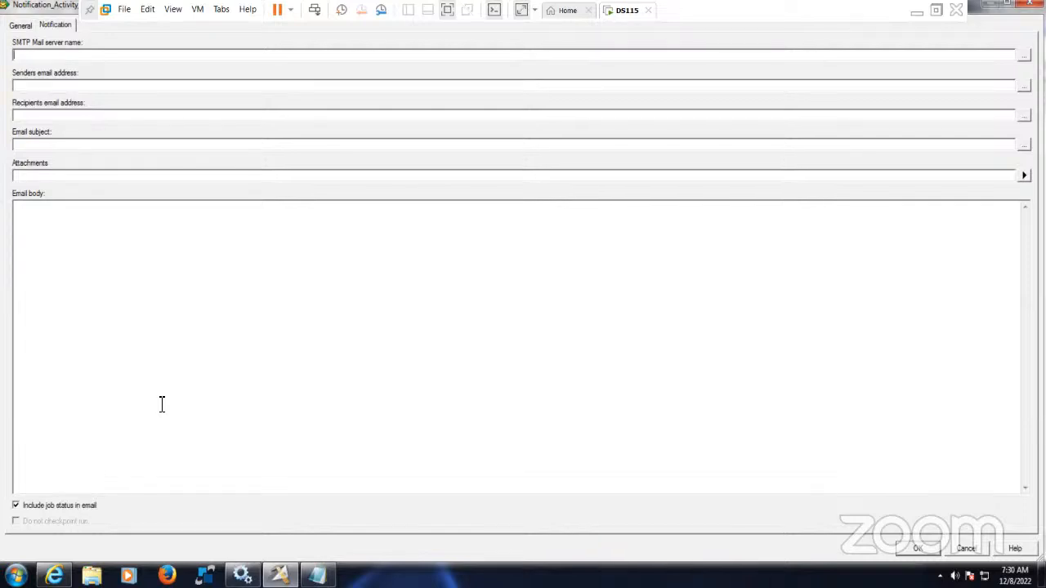
# - Enter the notification e-mail address as the SMTP mail server and the sender
pyautogui.hotkey('ctrl', 'a')
pyautogui.hotkey('ctrl', 'c')
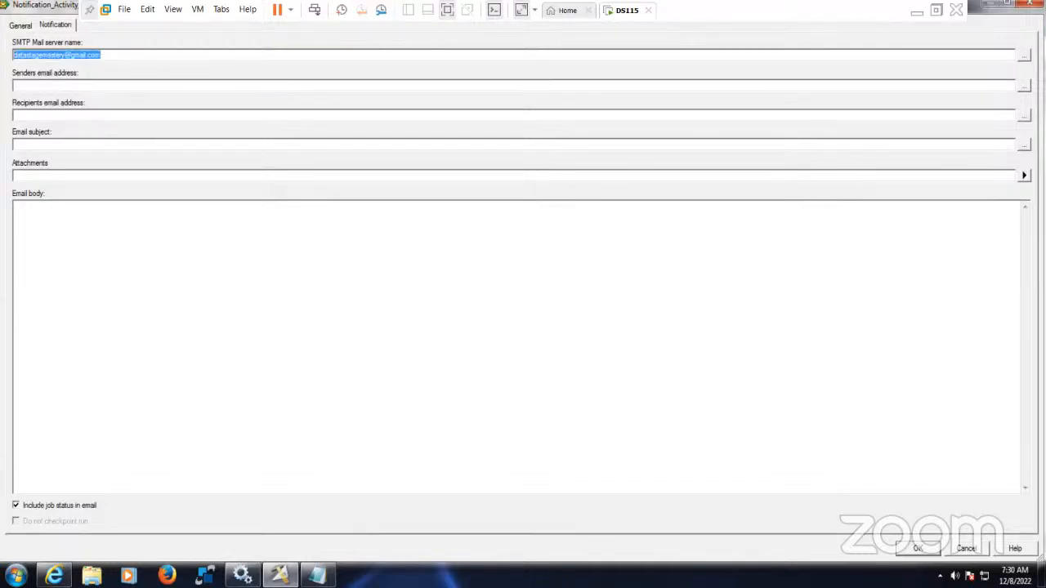
pyautogui.click(79, 86)
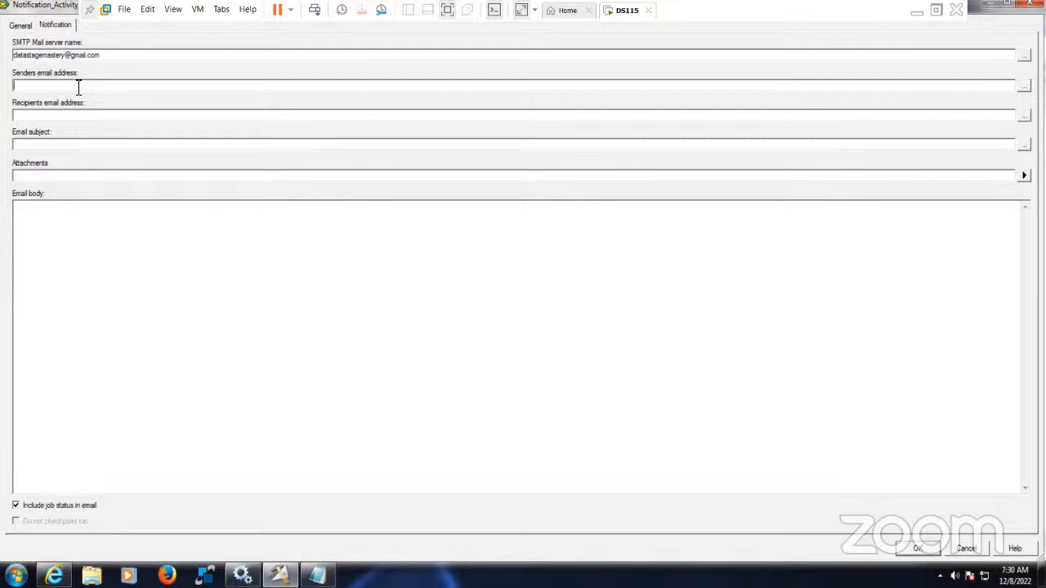
pyautogui.hotkey('ctrl', 'v')
pyautogui.hotkey('ctrl', 'v')
# - Add subject 'All the job ran fine' and body 'Hello Team, All the jobs ran fine'
pyautogui.write('Al')
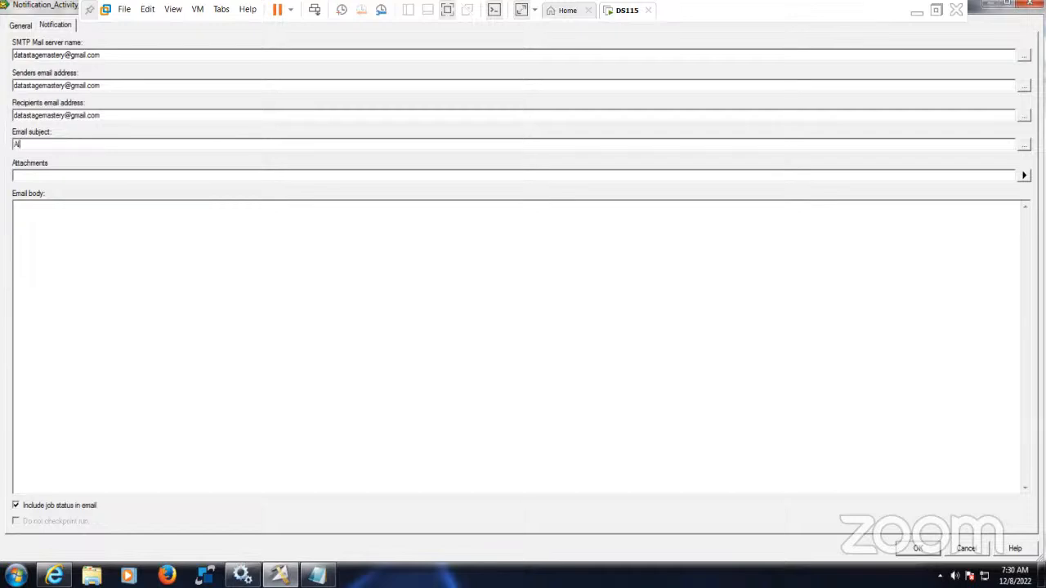
pyautogui.write('l the job')
pyautogui.write('an fine')
pyautogui.click(71, 226)
pyautogui.press('Return')
pyautogui.write('Hellow Team,All the jobs aan fine')
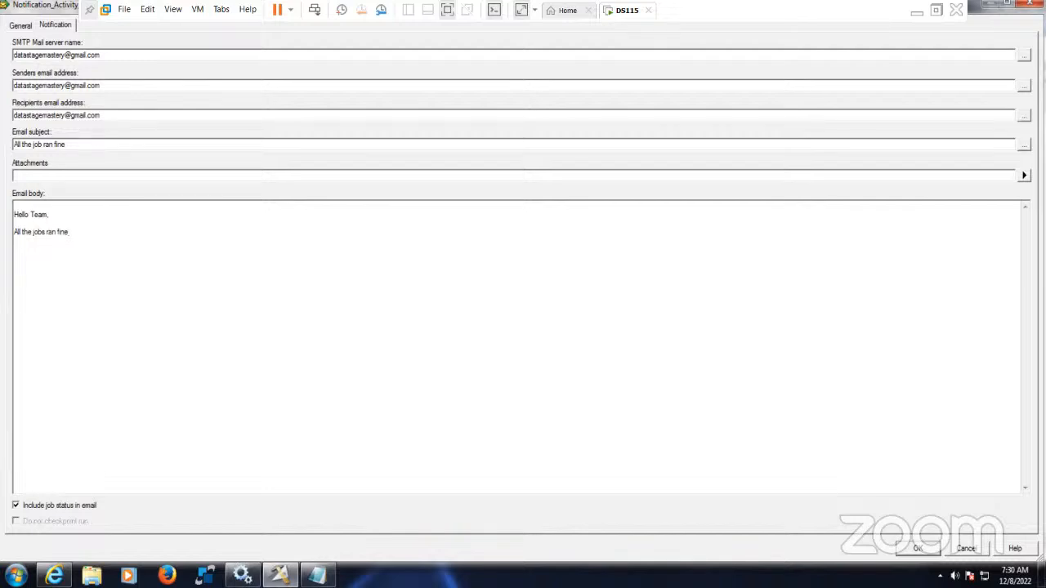
# - Replace the subject with 'Invoice Extract from Source to Staging Area got completed'
pyautogui.tripleClick(117, 147)
pyautogui.press('BackSpace')
pyautogui.write('Invoice etrac')
pyautogui.press('BackSpace')
pyautogui.write('Extract from Source to Staging Area')
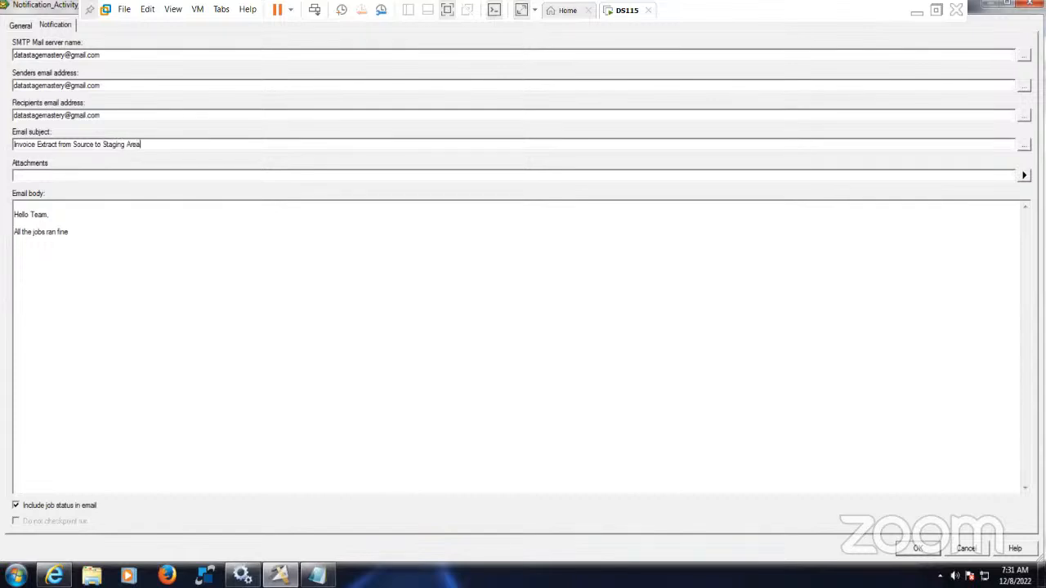
pyautogui.write(' got completed')
# - Paste the subject into the body and sign off 'Thanks & Regards DataStage Supp Team'
pyautogui.hotkey('ctrl', 'a')
pyautogui.hotkey('ctrl', 'c')
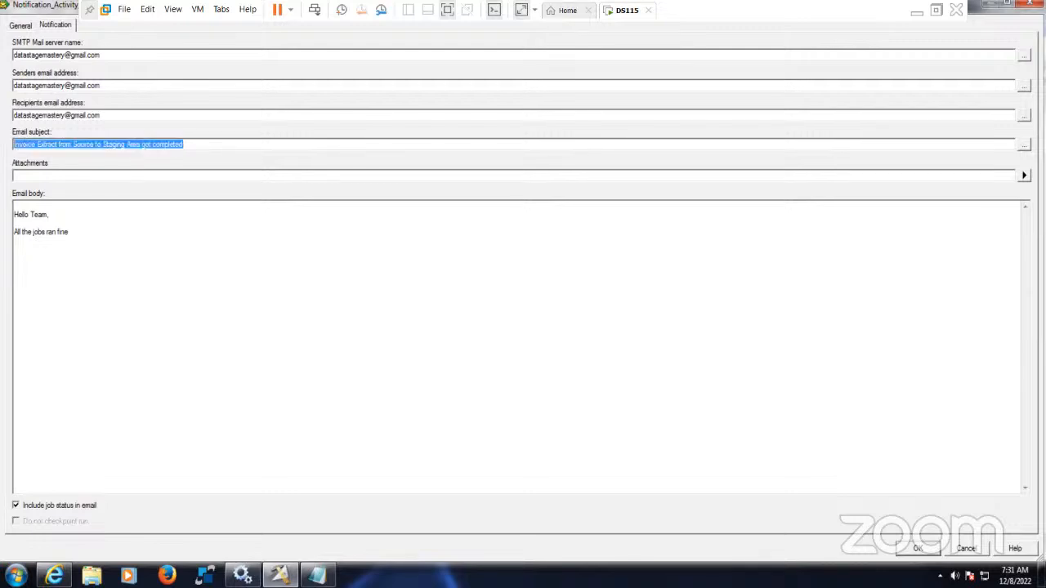
pyautogui.click(102, 234)
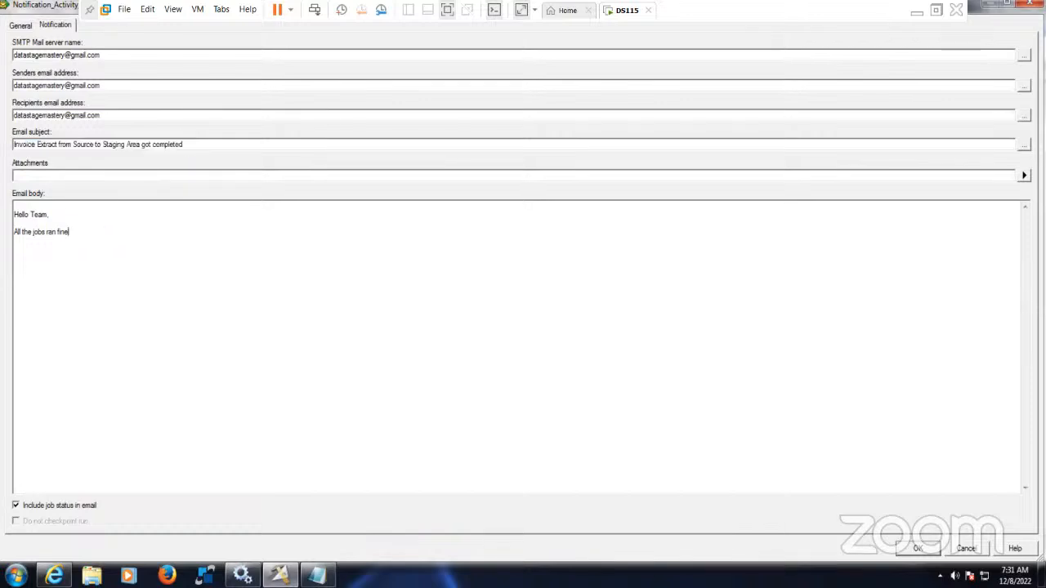
pyautogui.hotkey('ctrl', 'v')
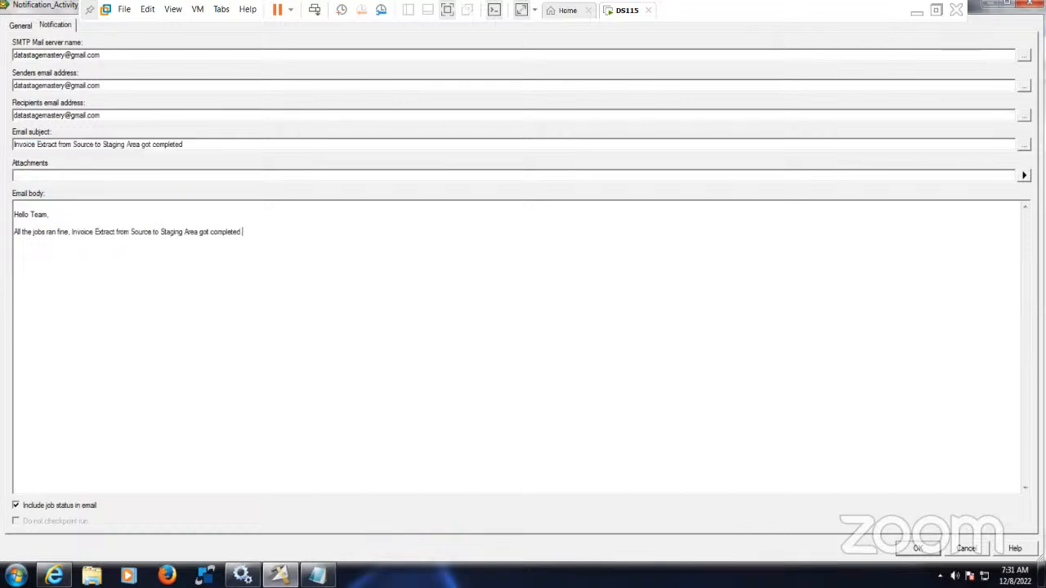
pyautogui.write('Thanks ')
pyautogui.write('& Regards ')
pyautogui.write('DataStage ')
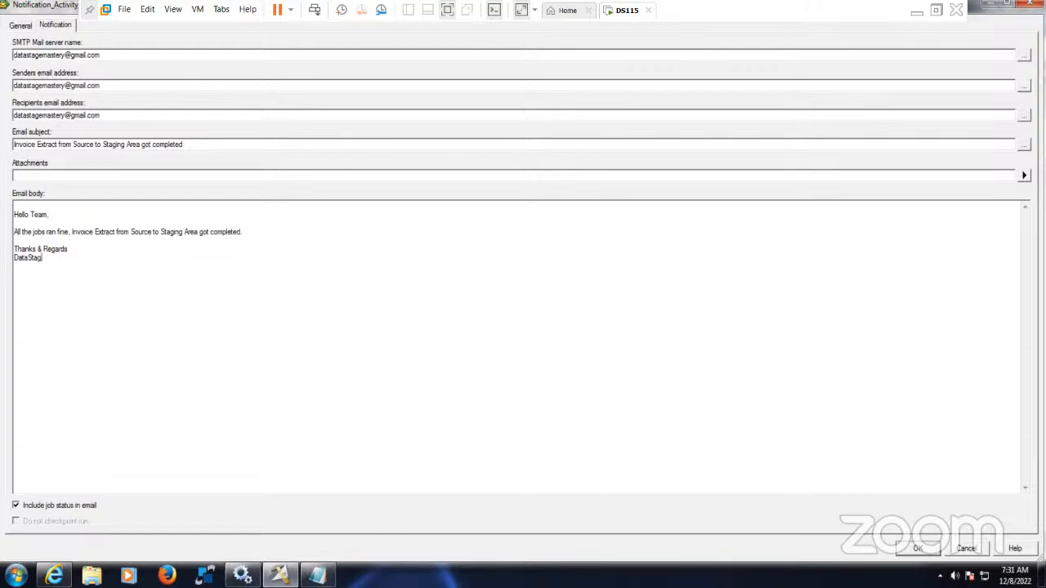
pyautogui.write('Supp Team.')
pyautogui.moveTo(112, 54); pyautogui.dragTo(57, 135)
pyautogui.hotkey('ctrl', 'c')
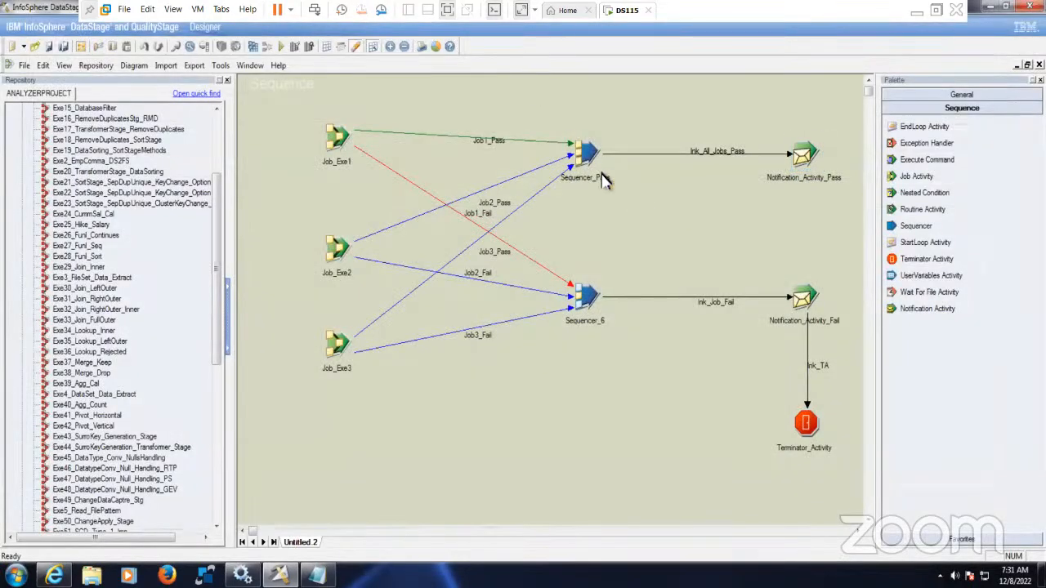
# - Give Notification_Activity_Fail the same e-mail address as mail server, sender and recipient
pyautogui.moveTo(526, 83); pyautogui.dragTo(854, 233)
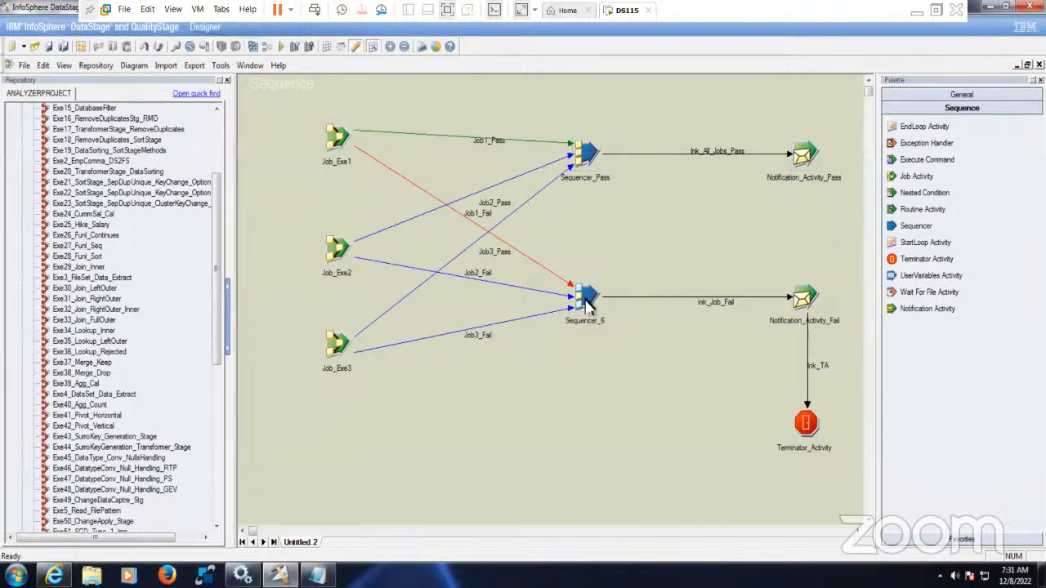
pyautogui.doubleClick(805, 302)
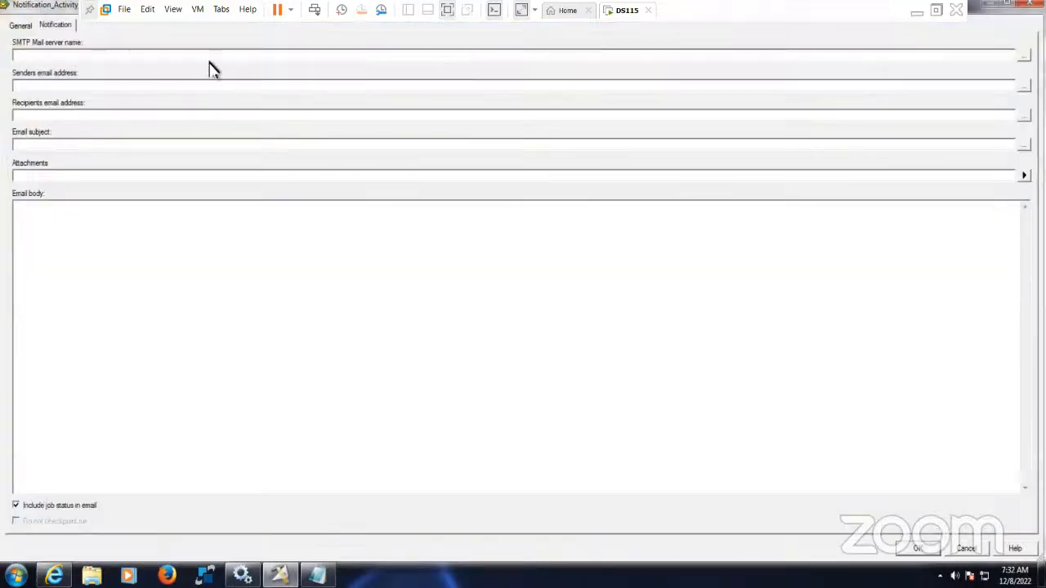
pyautogui.hotkey('ctrl', 'v')
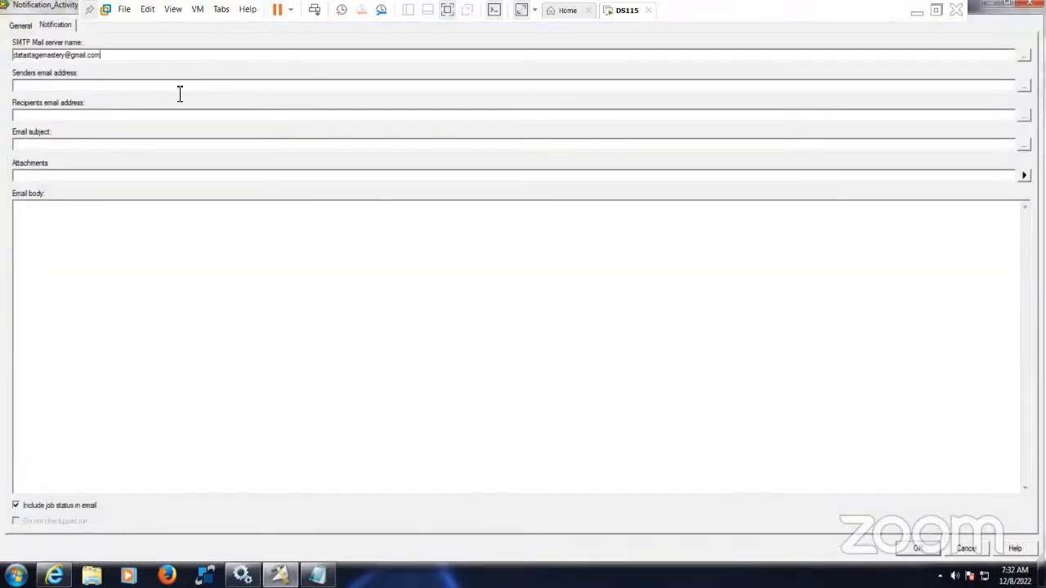
pyautogui.click(174, 88)
pyautogui.hotkey('ctrl', 'v')
pyautogui.click(176, 115)
pyautogui.hotkey('ctrl', 'v')
pyautogui.click(132, 147)
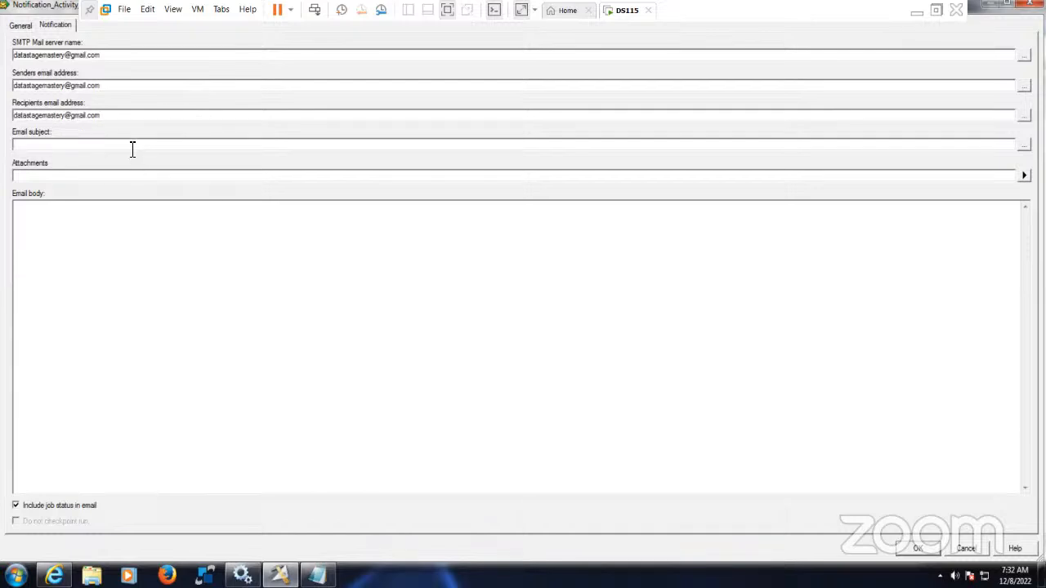
pyautogui.click(918, 548)
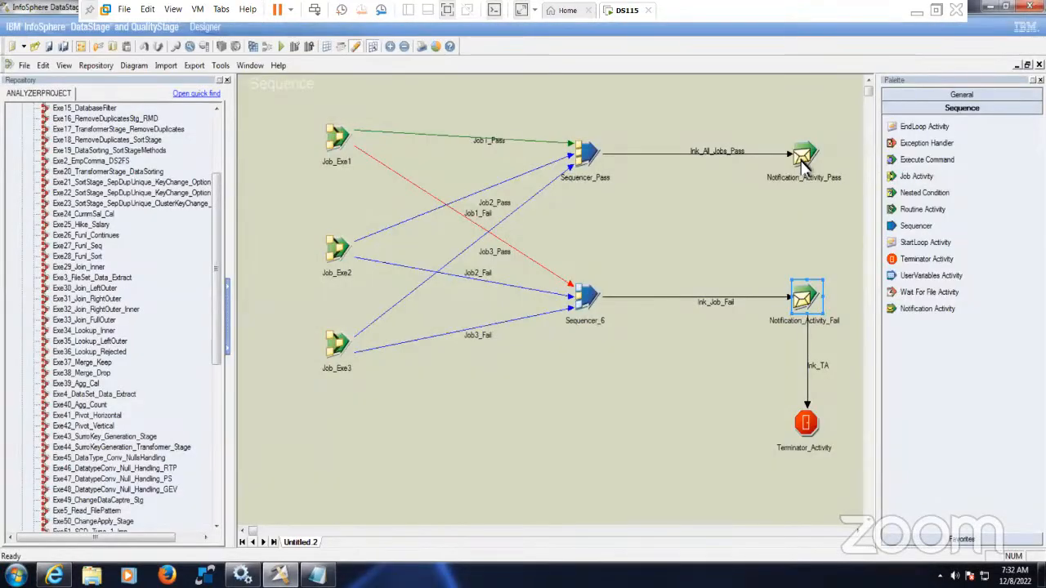
# - Copy the pass notification's body into the fail notification and reuse its completion sentence as subject
pyautogui.doubleClick(804, 156)
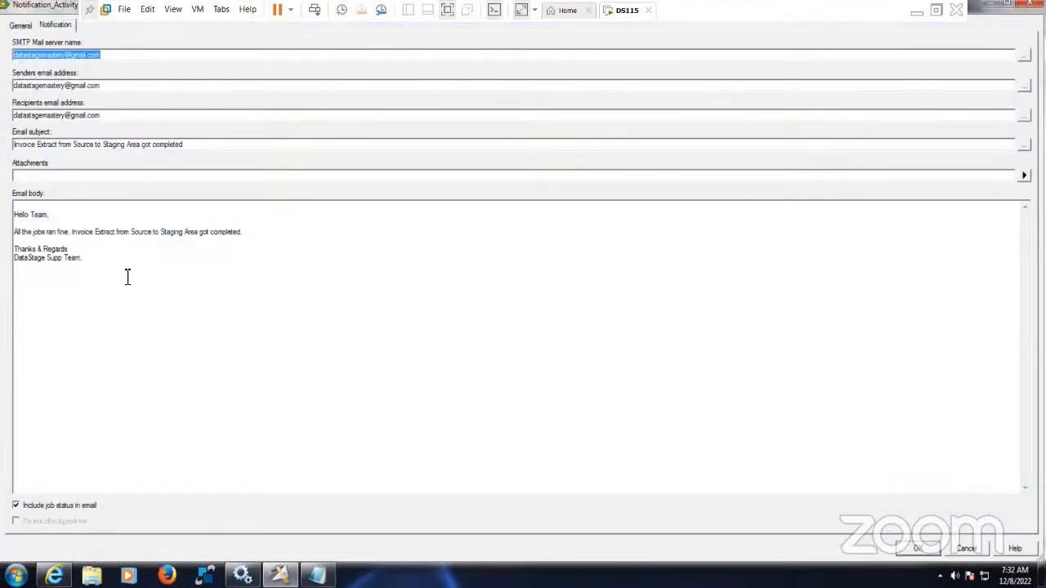
pyautogui.moveTo(126, 275); pyautogui.dragTo(15, 206)
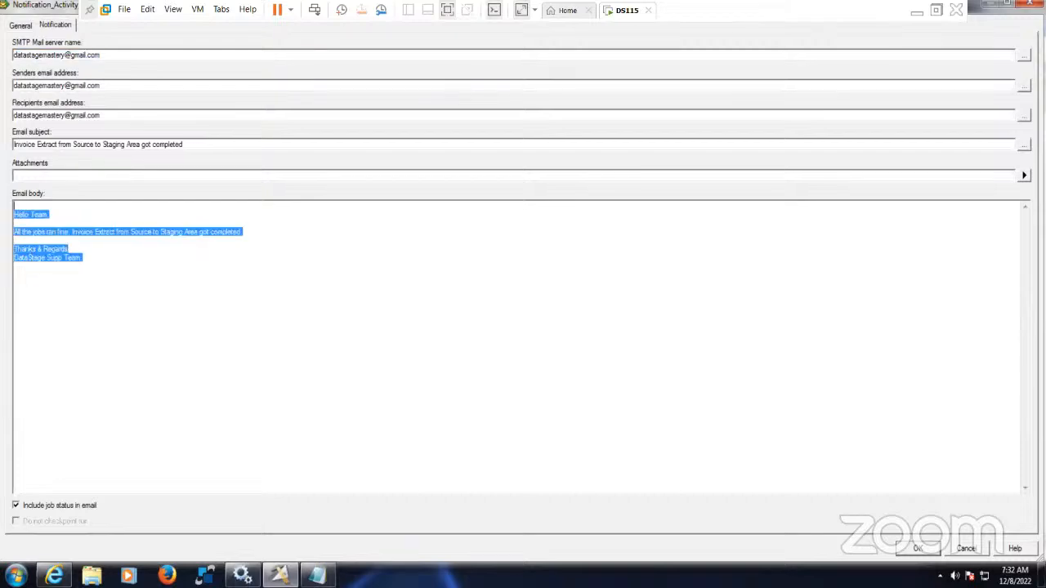
pyautogui.click(917, 549)
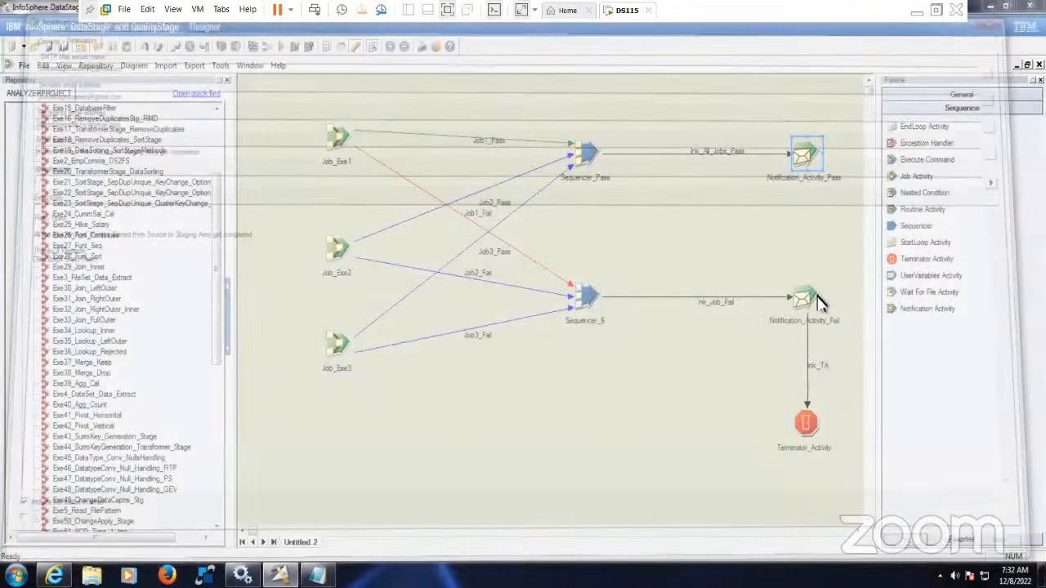
pyautogui.click(805, 299)
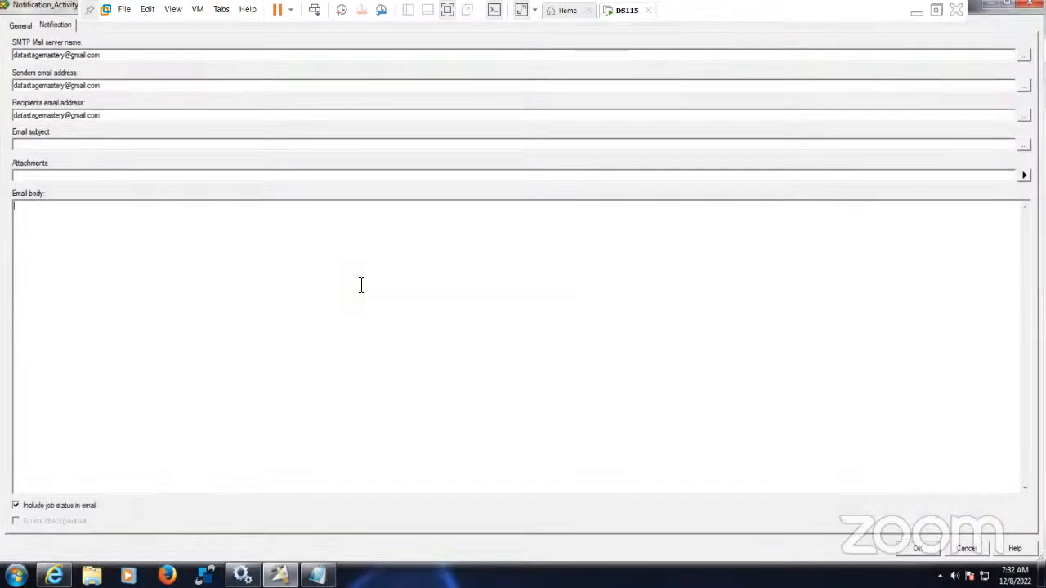
pyautogui.write('Hello Team,  All the jobs ran fine. Invoice Extract from Source to Staging Area got completed.  Thanks & Regards DataStage Supp Team.')
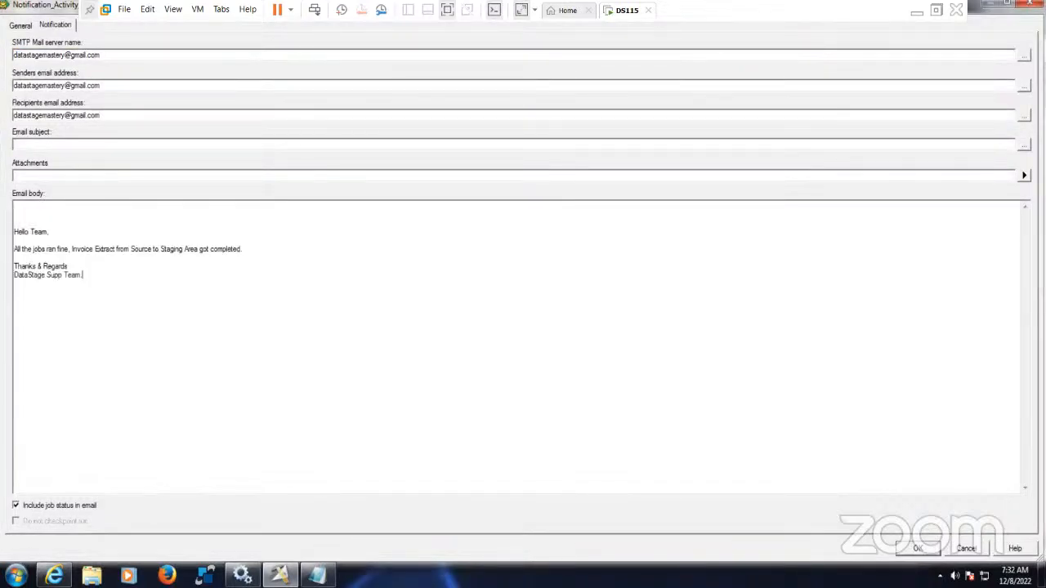
pyautogui.moveTo(71, 250); pyautogui.dragTo(310, 262)
pyautogui.hotkey('ctrl', 'c')
pyautogui.click(69, 145)
pyautogui.hotkey('ctrl', 'v')
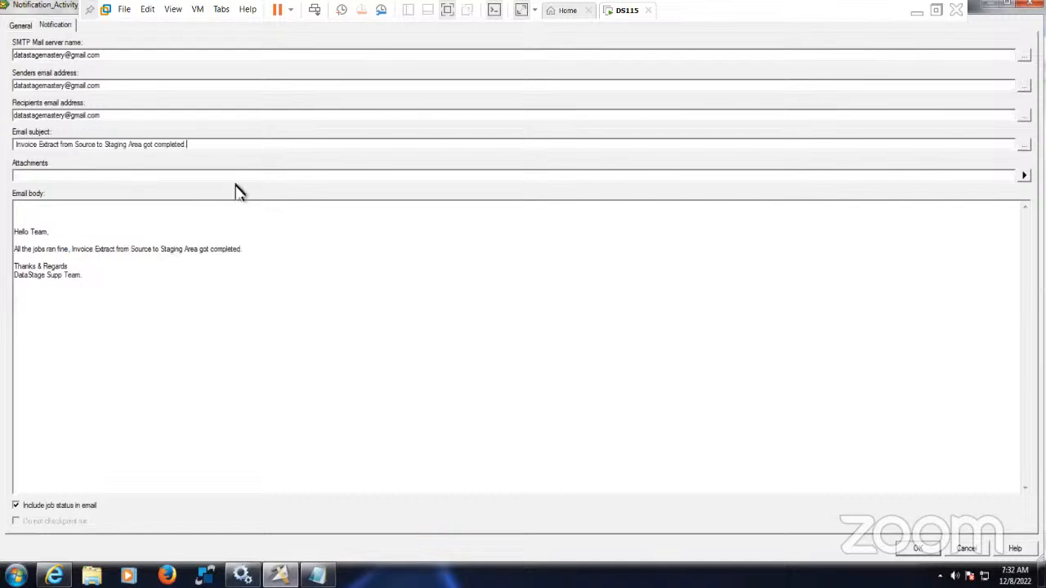
pyautogui.doubleClick(136, 144)
# - Change the subject to '...got failed' and swap that sentence into the body
pyautogui.doubleClick(167, 145)
pyautogui.write('failed')
pyautogui.moveTo(229, 151); pyautogui.dragTo(12, 148)
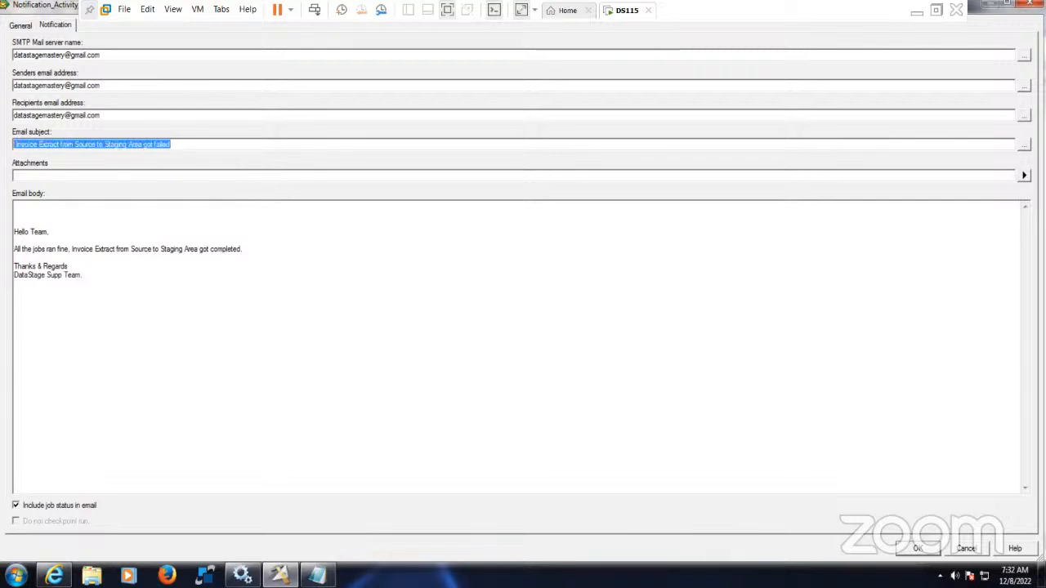
pyautogui.click(268, 255)
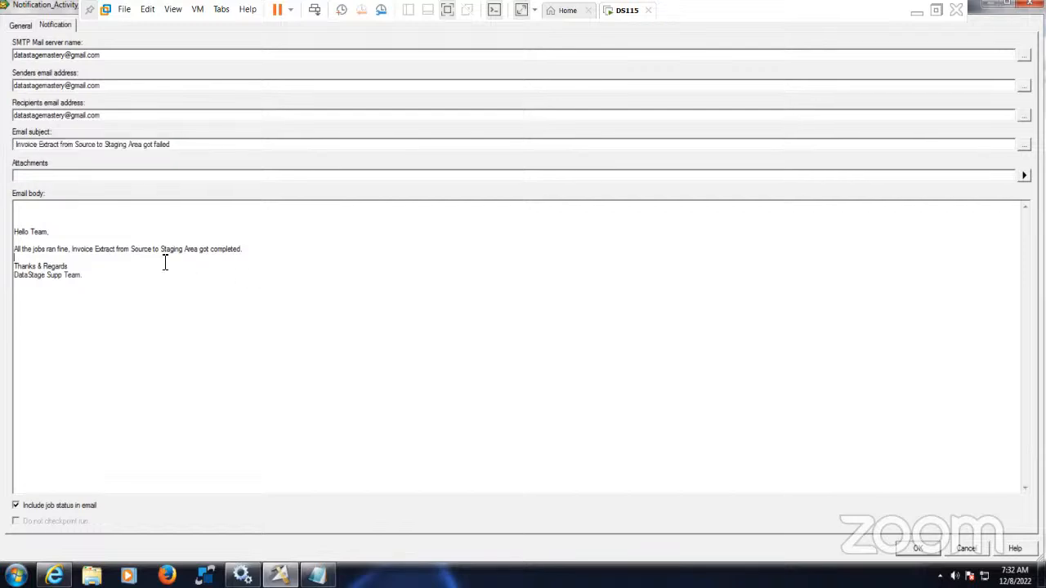
pyautogui.moveTo(28, 249); pyautogui.dragTo(242, 249)
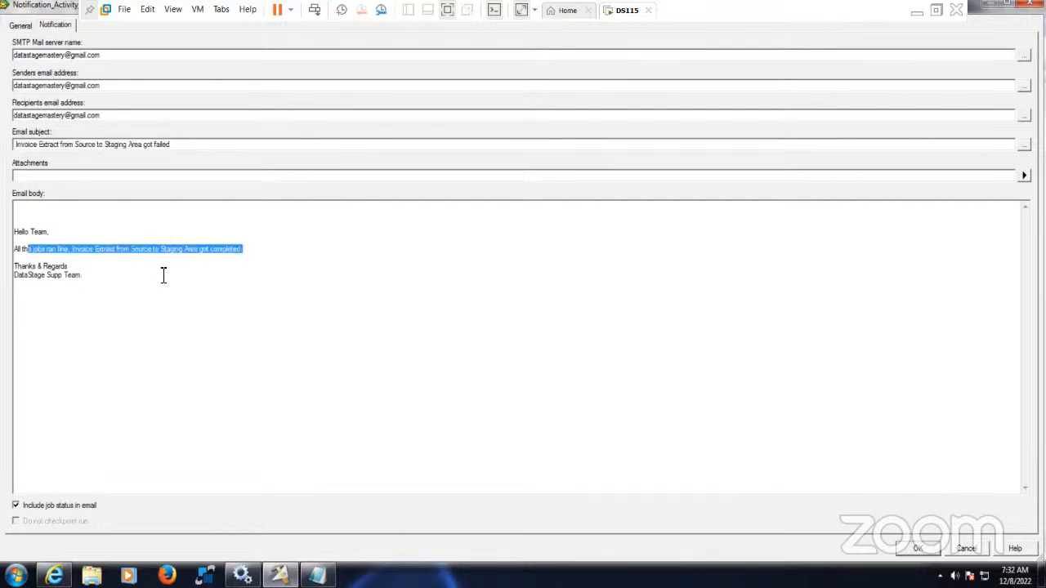
pyautogui.press('BackSpace')
pyautogui.press('BackSpace')
pyautogui.press('BackSpace')
pyautogui.press('BackSpace')
pyautogui.press('BackSpace')
pyautogui.press('BackSpace')
pyautogui.press('BackSpace')
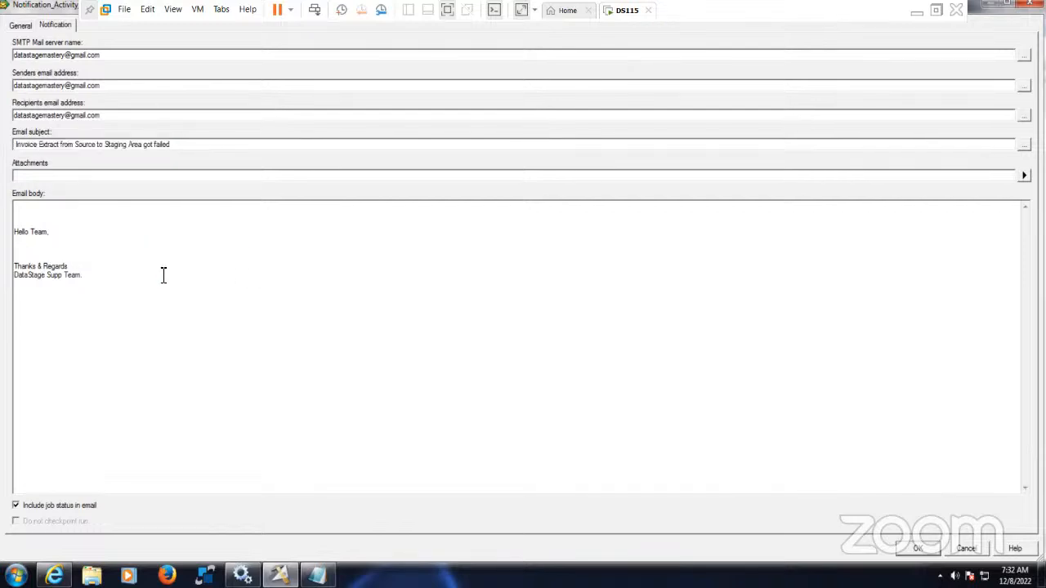
pyautogui.hotkey('ctrl', 'v')
# - Append 'we are looking into the Issue.' to the body, add no attachments, and save
pyautogui.write('. we are looking int')
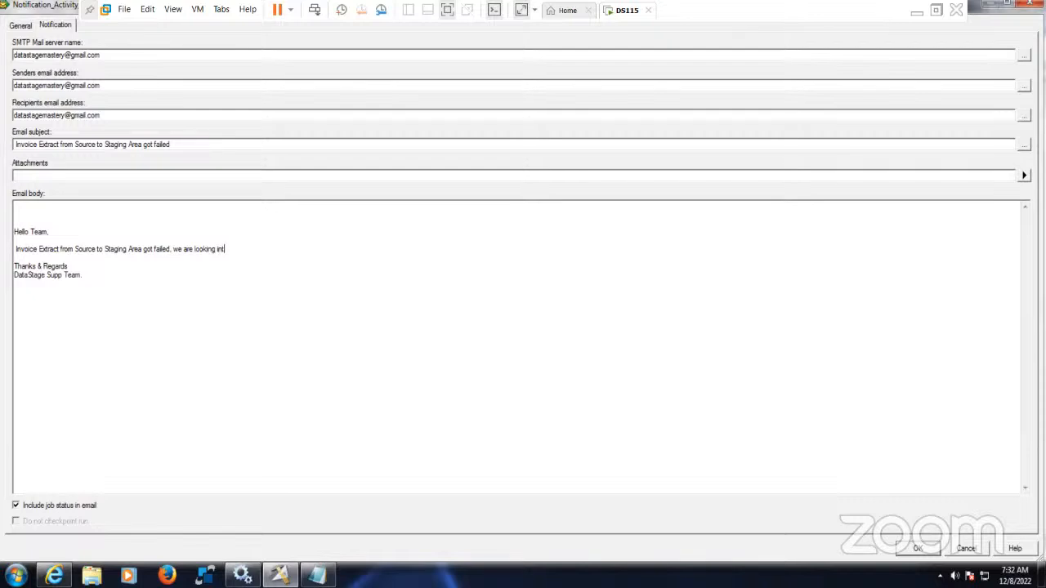
pyautogui.write('o the')
pyautogui.write(' Issyes')
pyautogui.write('==')
pyautogui.press('BackSpace')
pyautogui.press('BackSpace')
pyautogui.press('BackSpace')
pyautogui.press('BackSpace')
pyautogui.press('BackSpace')
pyautogui.press('BackSpace')
pyautogui.press('BackSpace')
pyautogui.write('ssue')
pyautogui.click(1024, 175)
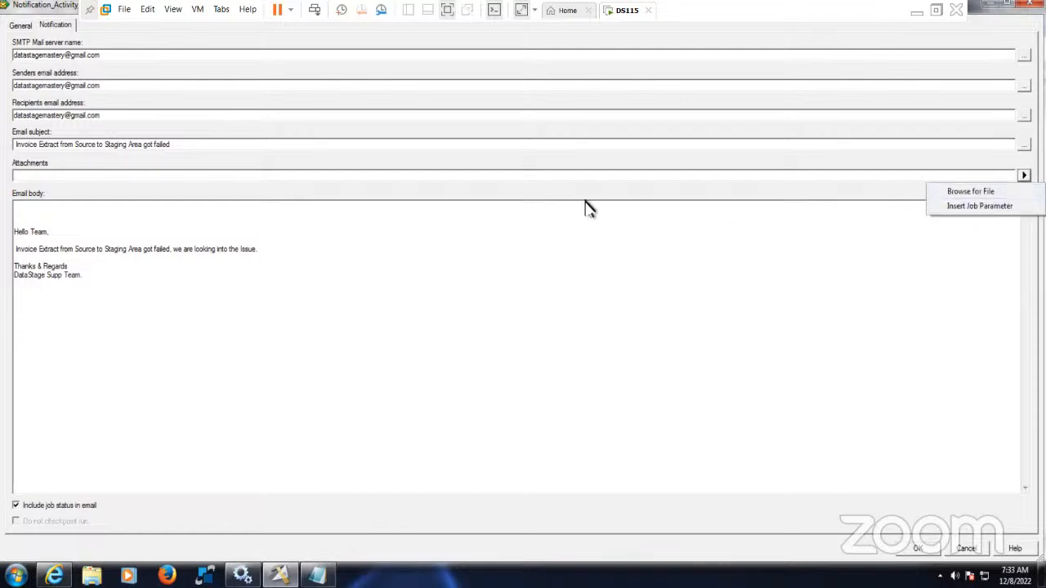
pyautogui.click(423, 240)
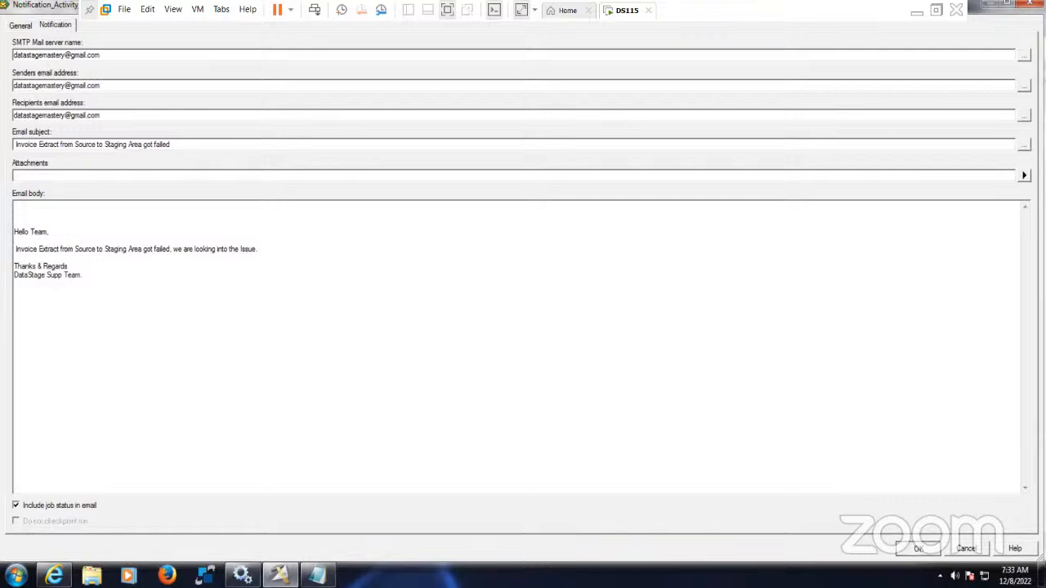
pyautogui.click(917, 548)
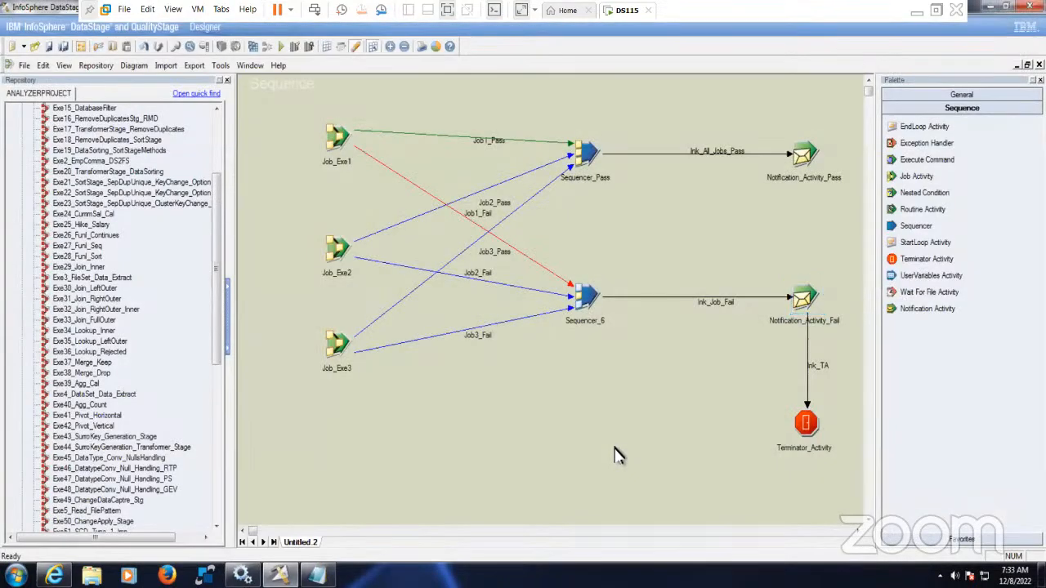
# - Save the sequence to the Jobs folder, entering item name Exe60_JS_ParallelMode
pyautogui.moveTo(285, 98); pyautogui.dragTo(854, 498)
pyautogui.click(52, 48)
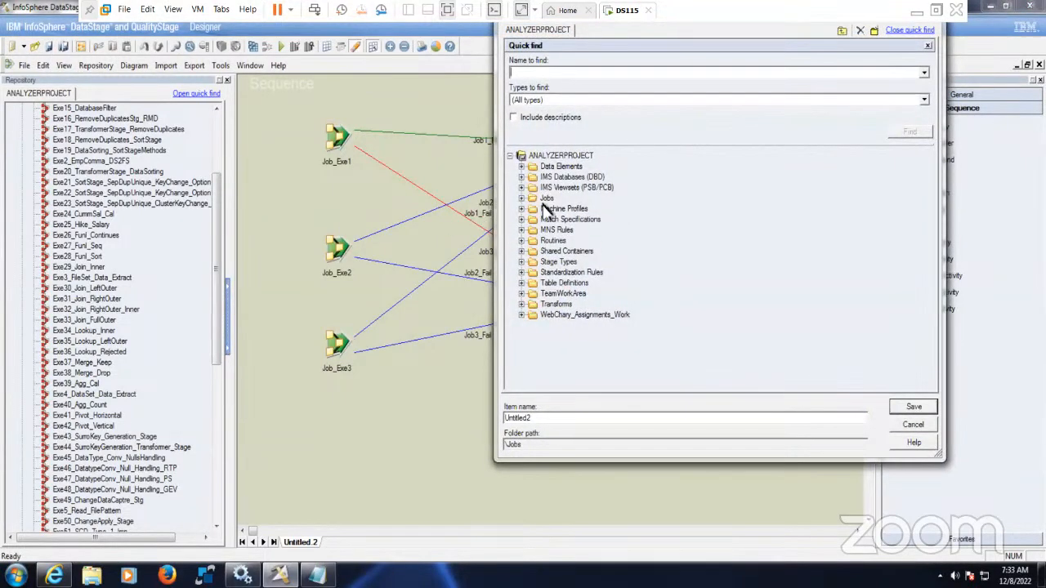
pyautogui.click(523, 198)
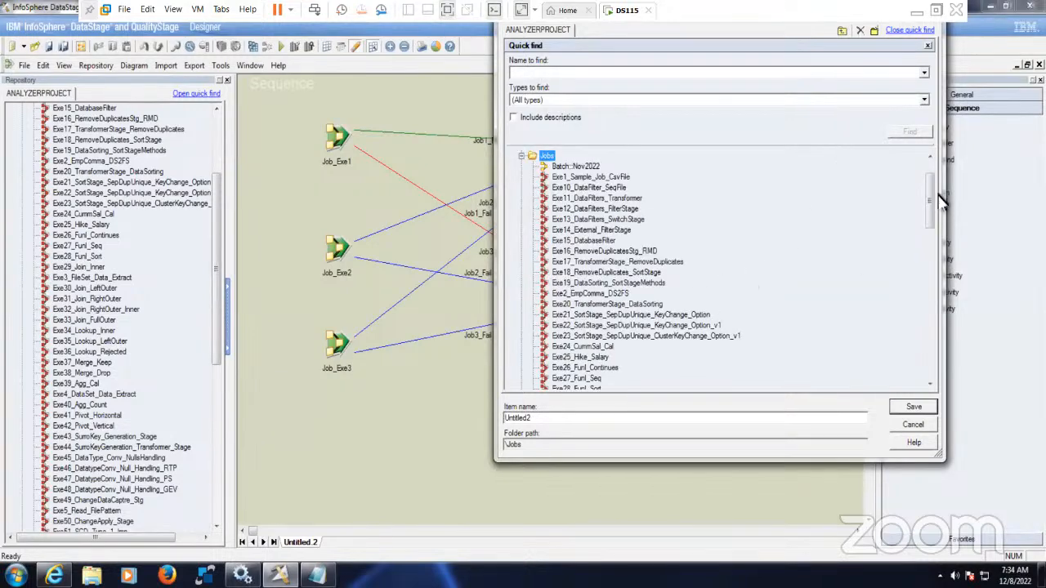
pyautogui.moveTo(931, 198); pyautogui.dragTo(929, 319)
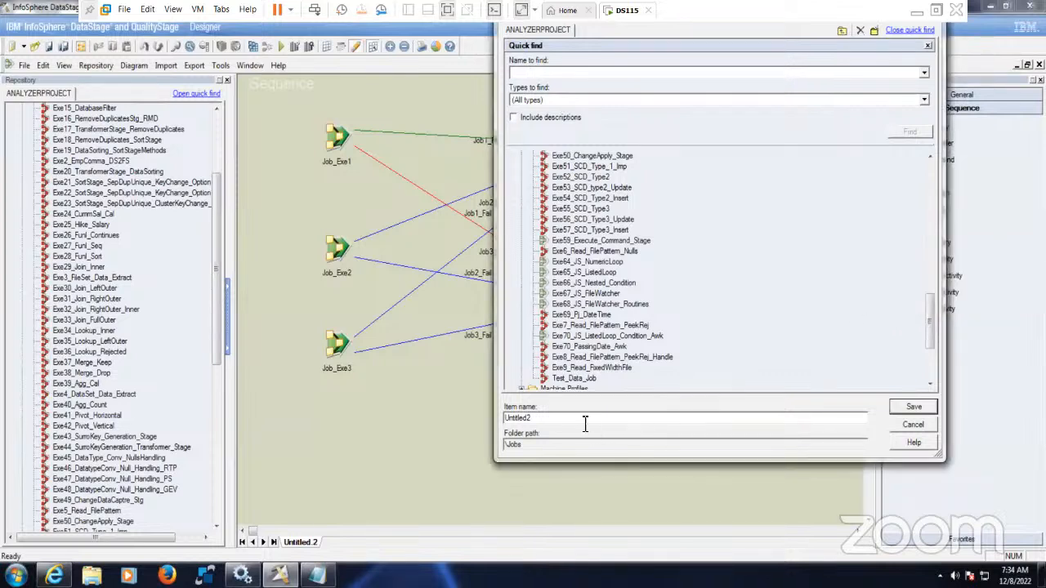
pyautogui.doubleClick(523, 416)
pyautogui.write('Exe60_JS_Pa')
pyautogui.write('rallelMode')
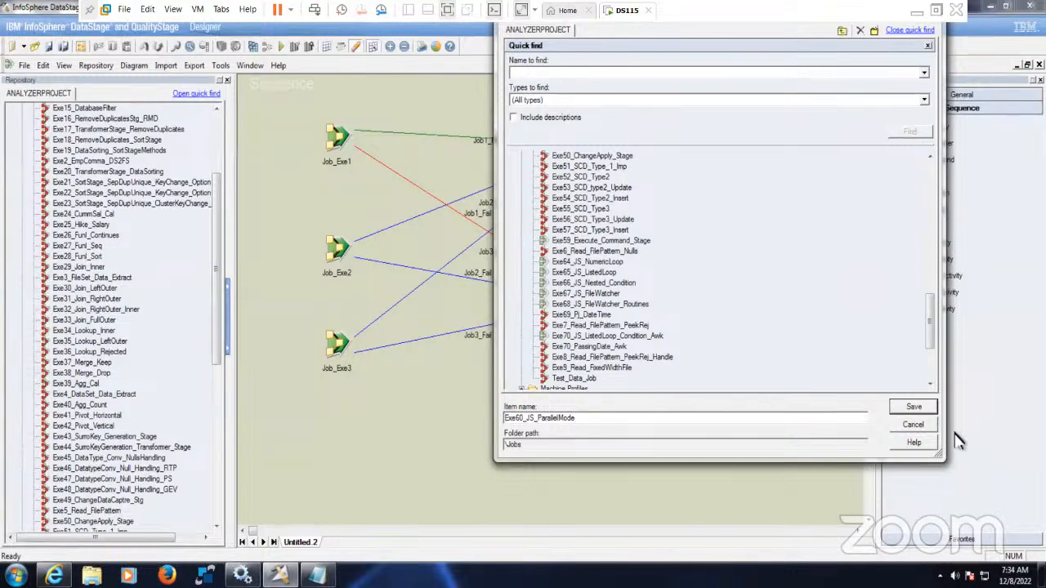
# - Save Exe60_JS_ParallelMode, compile it, and review the unassigned JobStatus warnings in the log
pyautogui.click(911, 409)
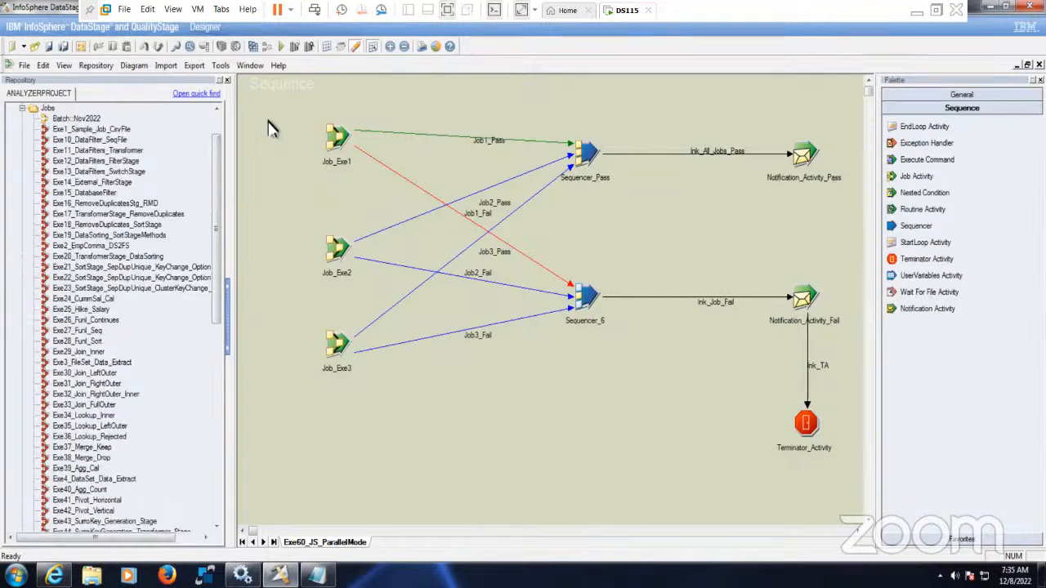
pyautogui.click(254, 47)
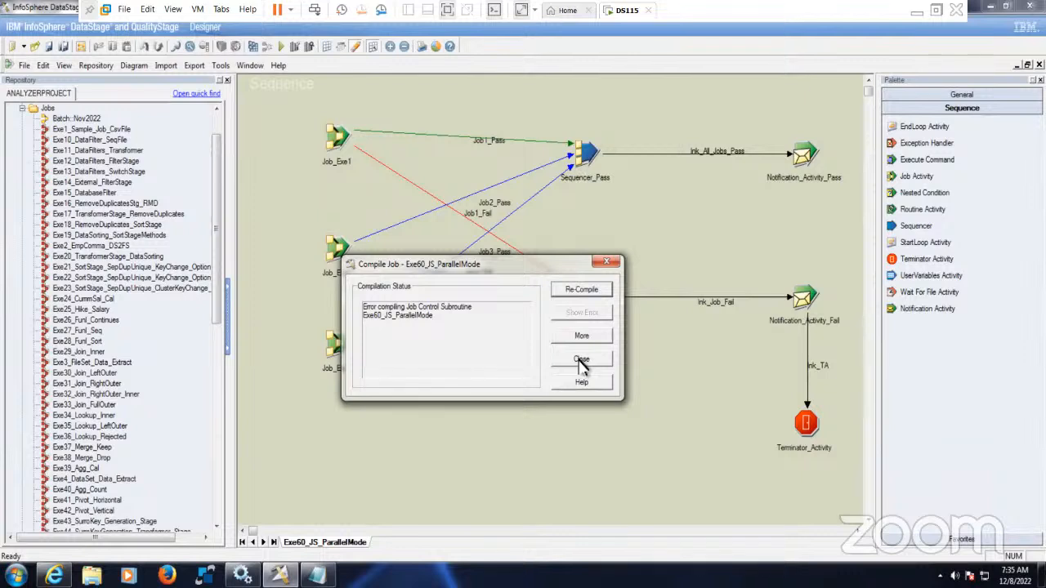
pyautogui.click(581, 362)
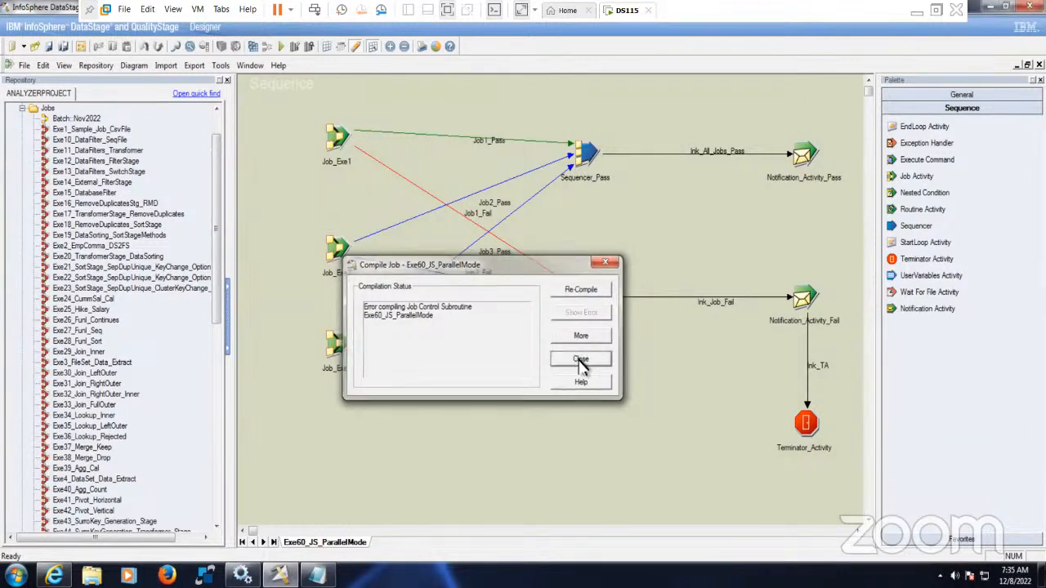
pyautogui.click(253, 48)
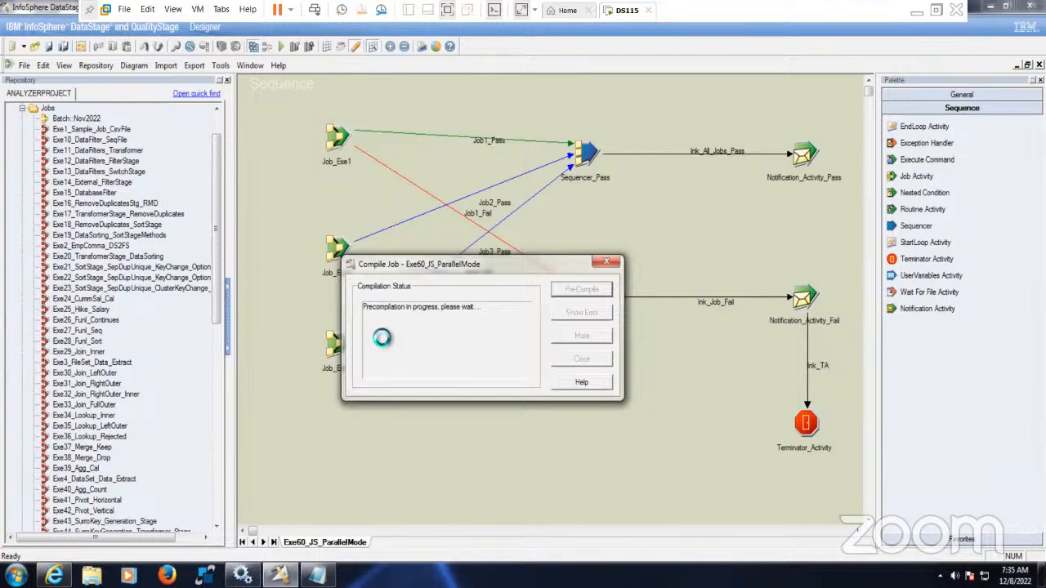
pyautogui.click(581, 335)
pyautogui.click(535, 328)
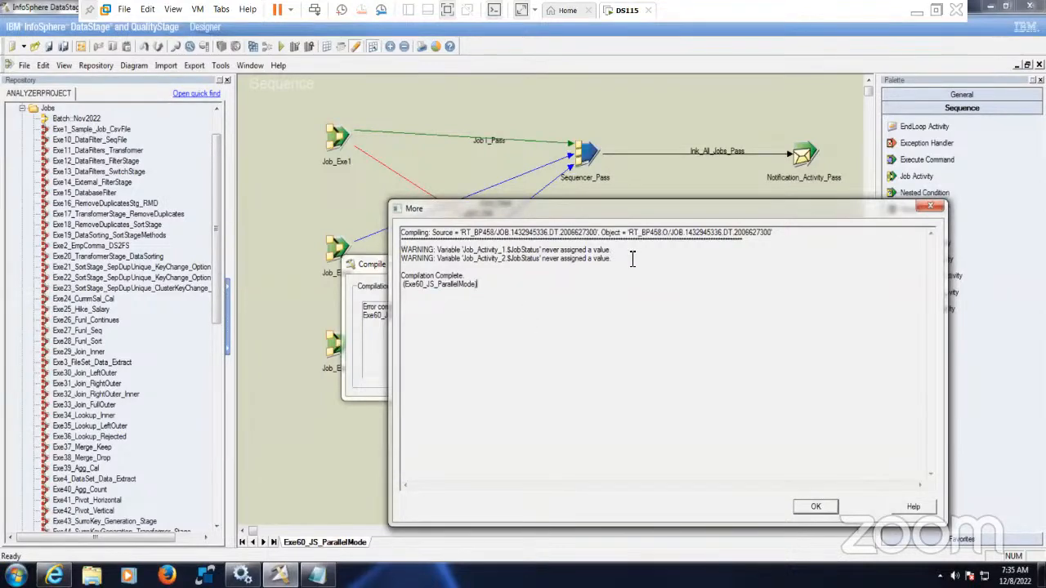
pyautogui.click(937, 211)
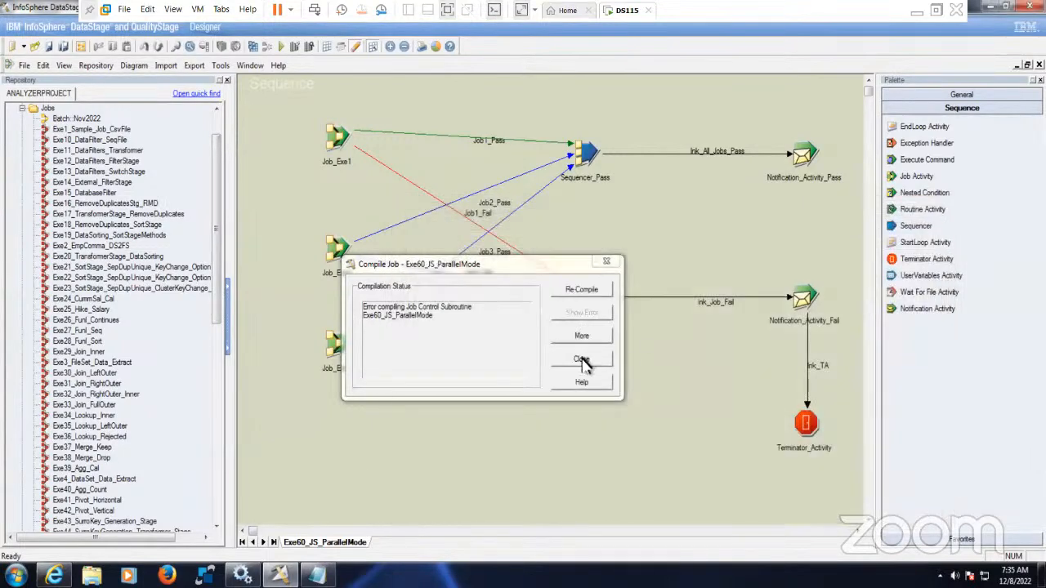
pyautogui.click(586, 365)
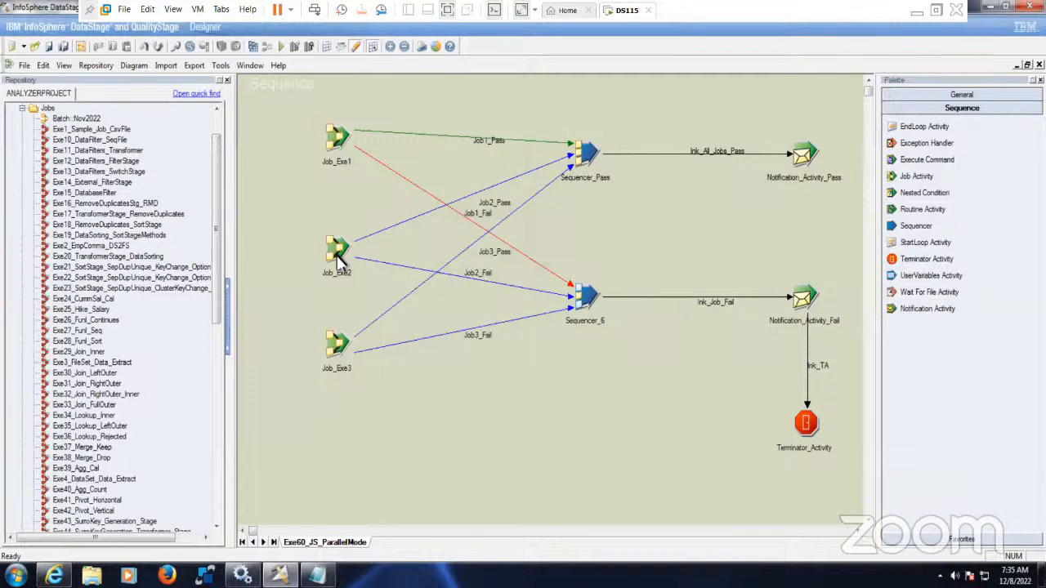
# - Inspect Job_Exe2's trigger expressions and reopen its activity properties
pyautogui.doubleClick(338, 260)
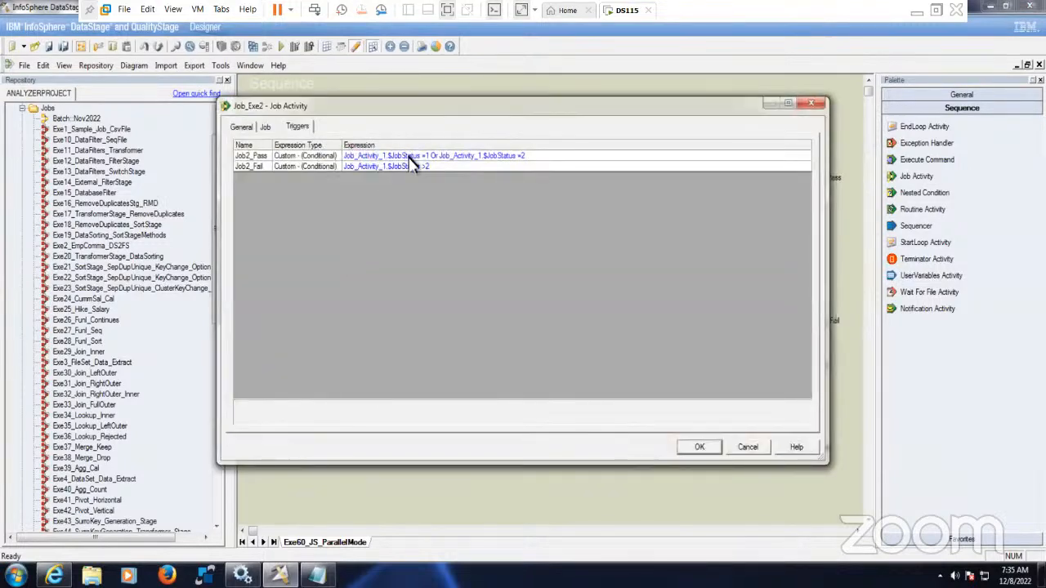
pyautogui.click(409, 156)
pyautogui.click(413, 163)
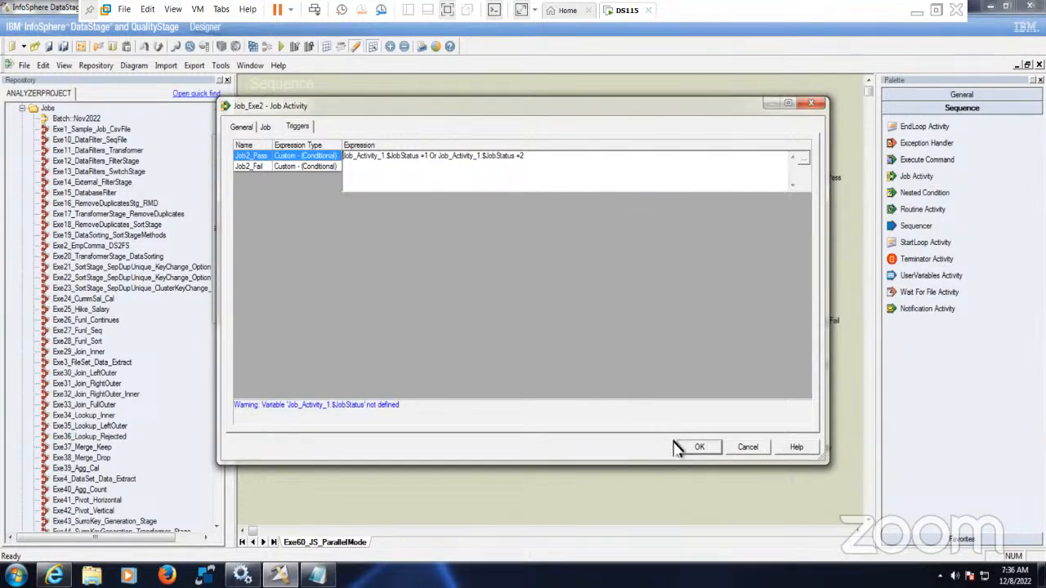
pyautogui.click(698, 452)
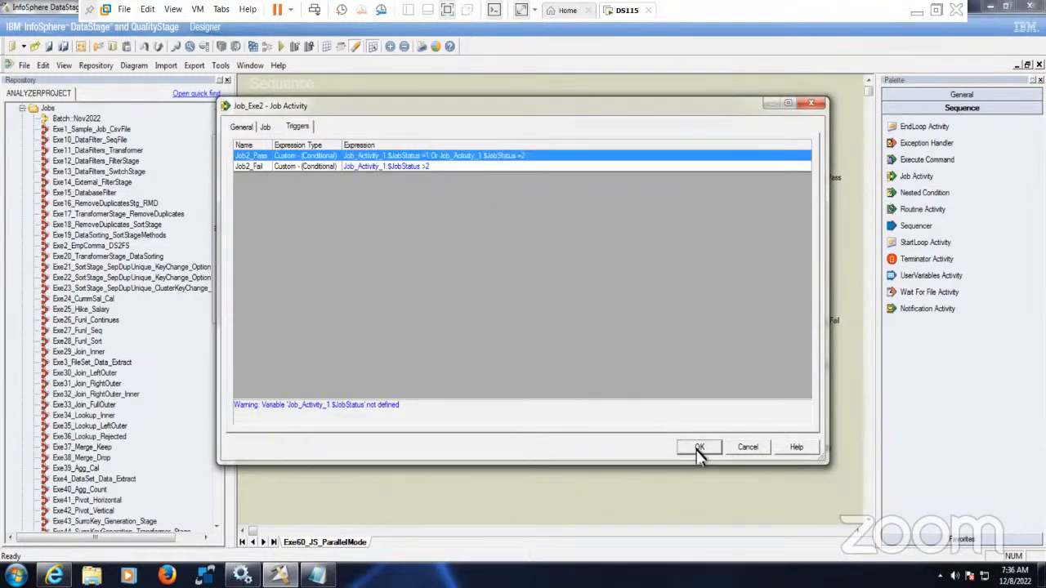
pyautogui.click(699, 452)
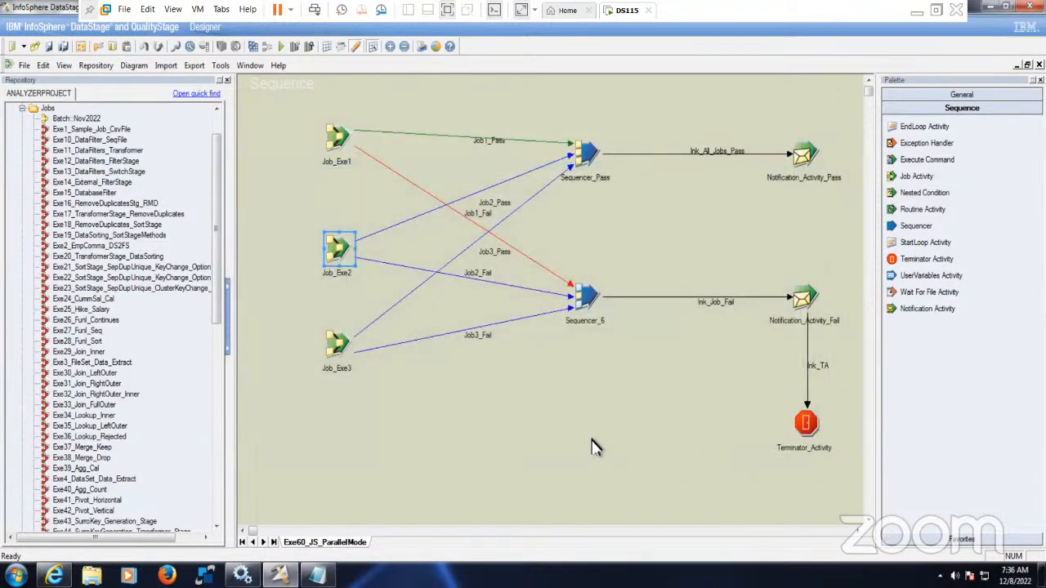
pyautogui.click(341, 258)
pyautogui.doubleClick(341, 258)
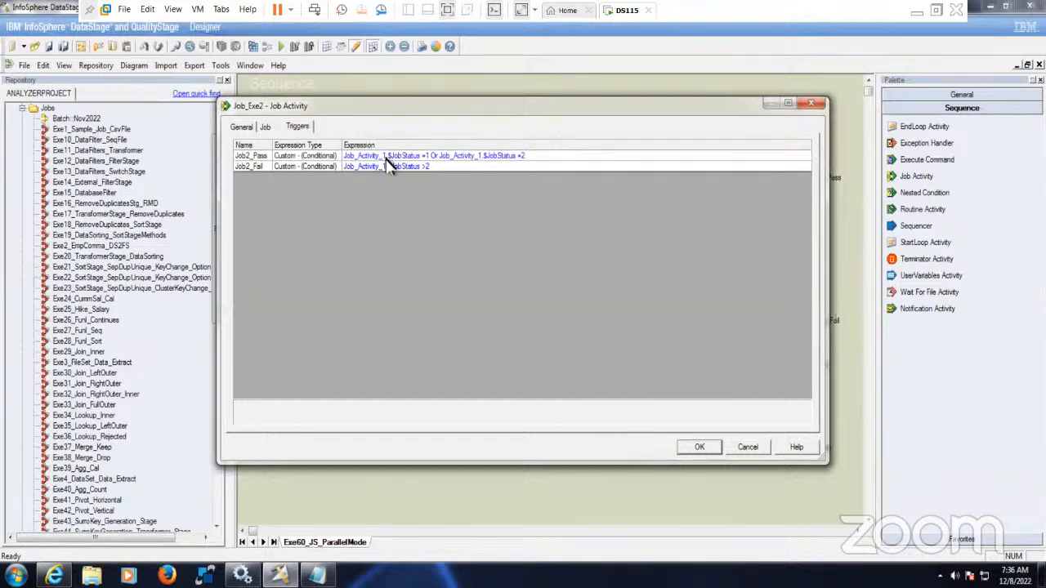
# - Replace both Job_Activity_1.$JobStatus references in Job2_Pass with Job_Exe2.$JobStatus
pyautogui.click(393, 162)
pyautogui.click(395, 164)
pyautogui.doubleClick(396, 156)
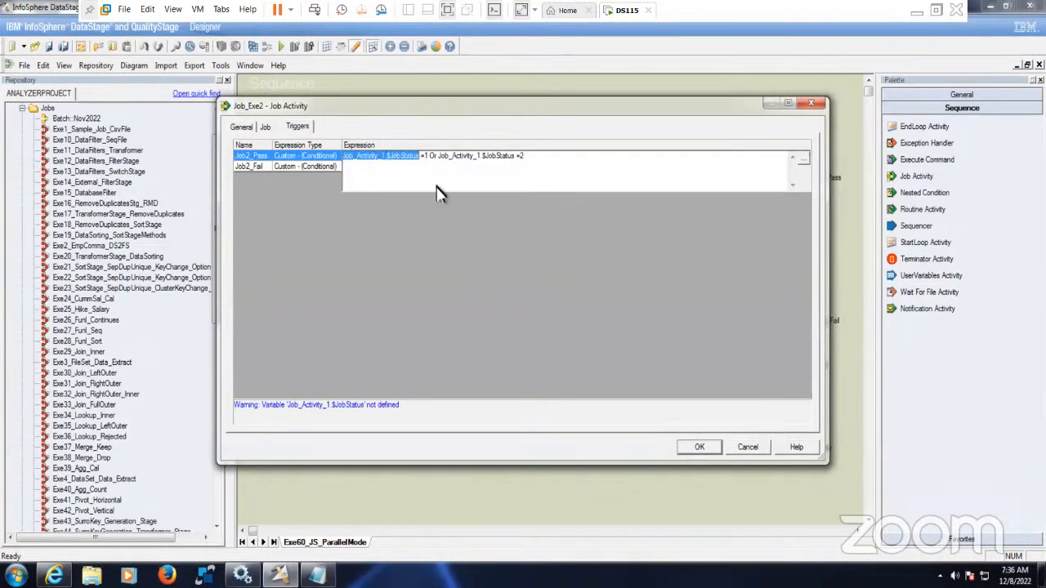
pyautogui.click(803, 159)
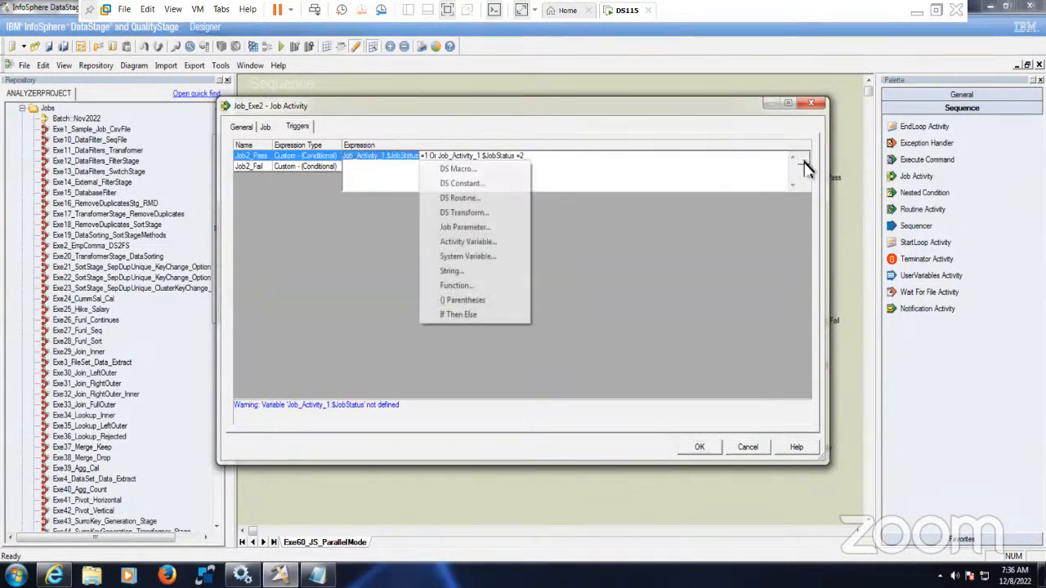
pyautogui.click(469, 243)
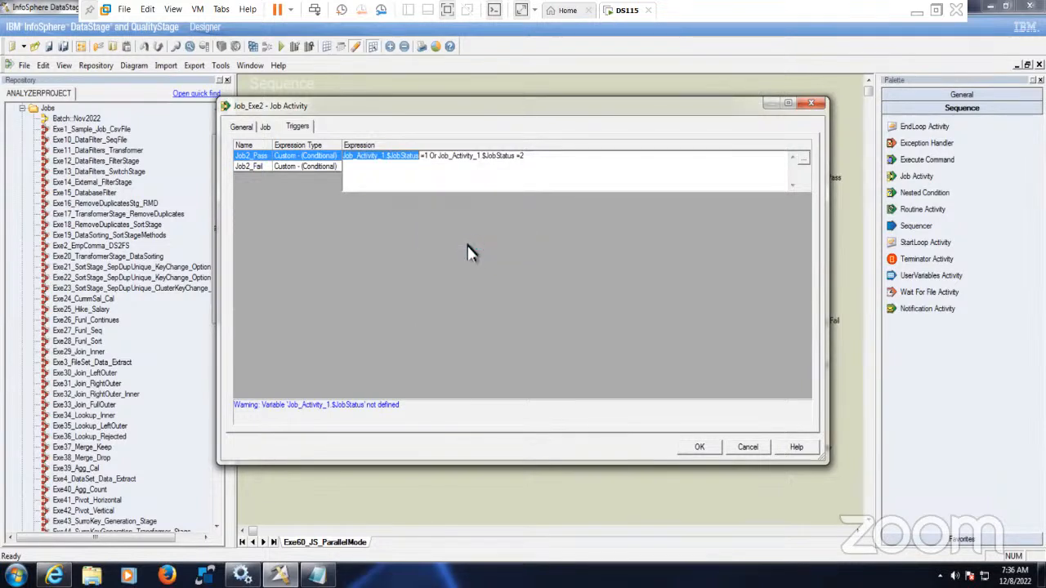
pyautogui.doubleClick(466, 193)
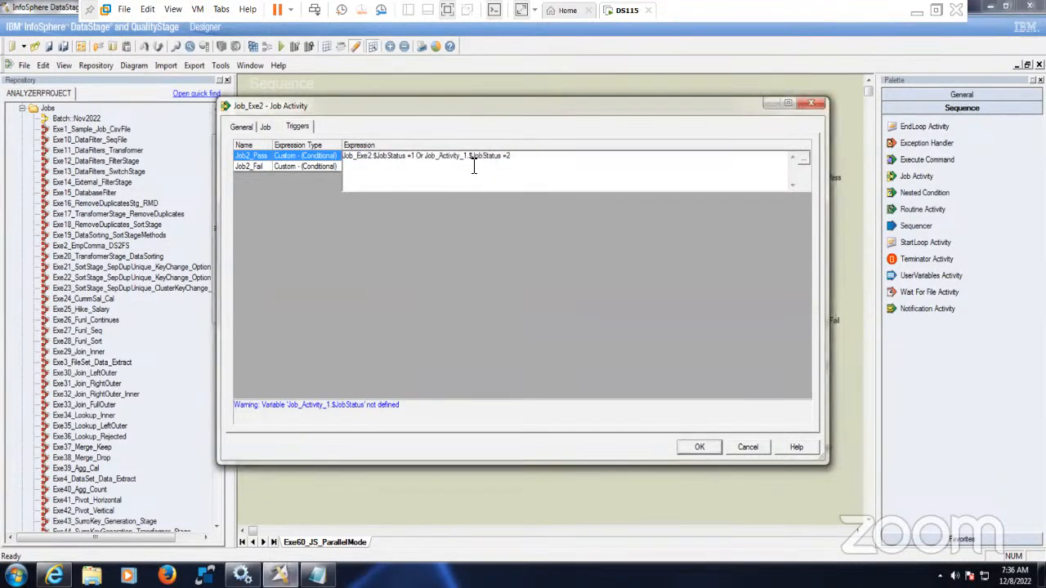
pyautogui.doubleClick(461, 156)
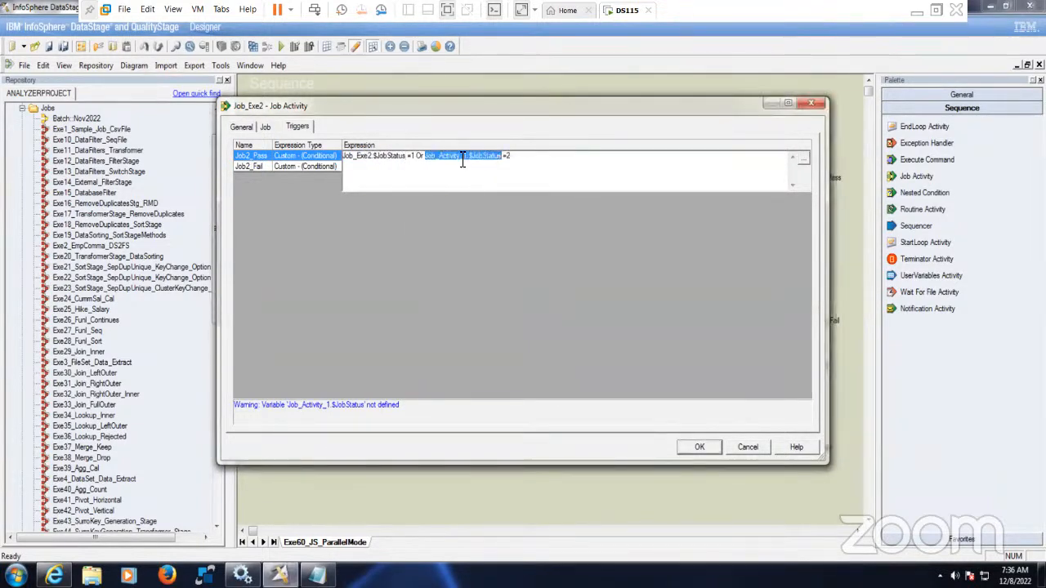
pyautogui.click(804, 160)
pyautogui.click(563, 243)
pyautogui.doubleClick(549, 194)
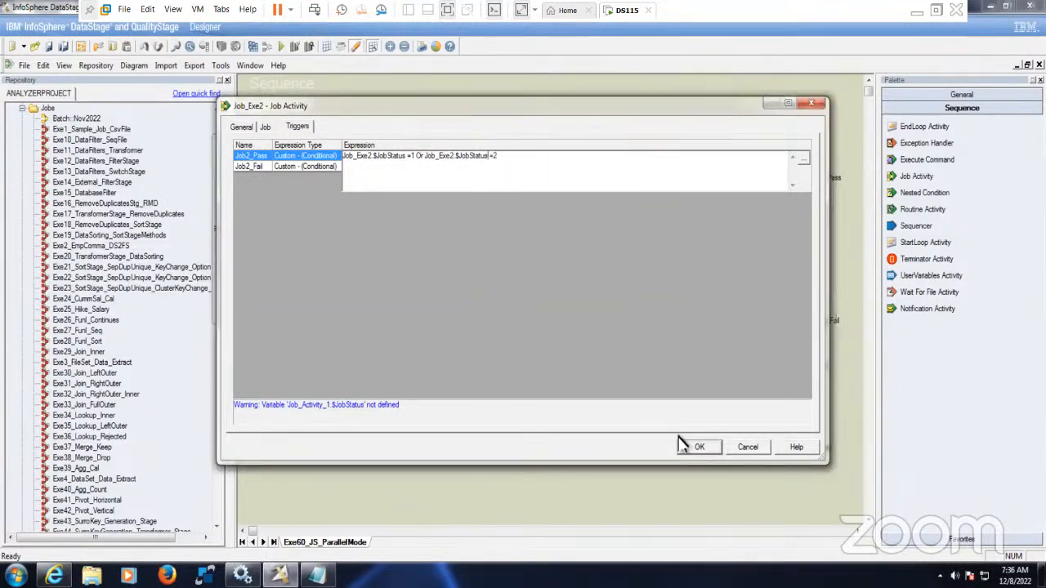
pyautogui.click(695, 447)
# - Make Job2_Fail test Job_Exe2.$JobStatus >2 and confirm the trigger settings
pyautogui.click(384, 167)
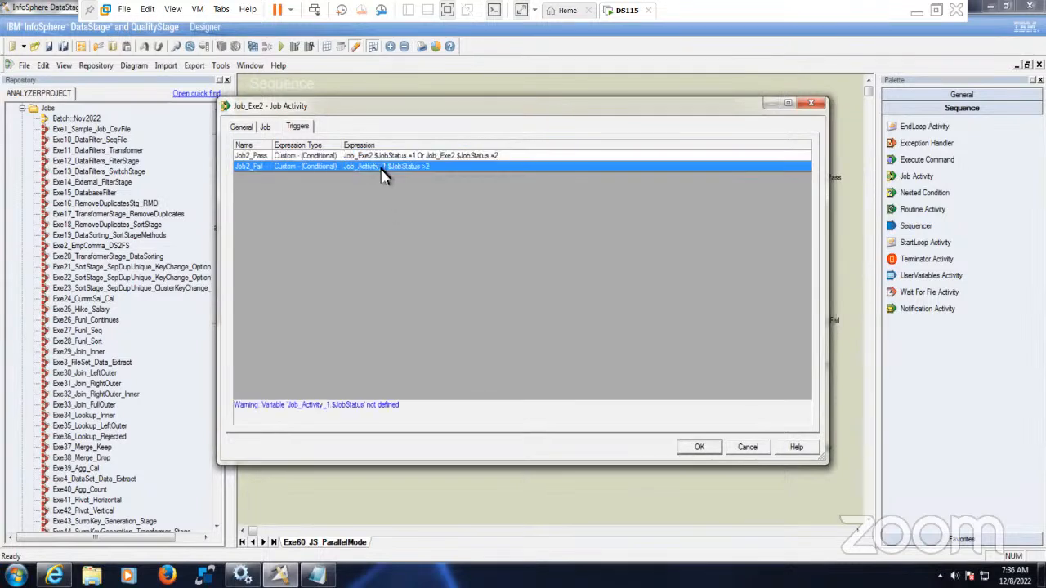
pyautogui.click(383, 166)
pyautogui.doubleClick(383, 167)
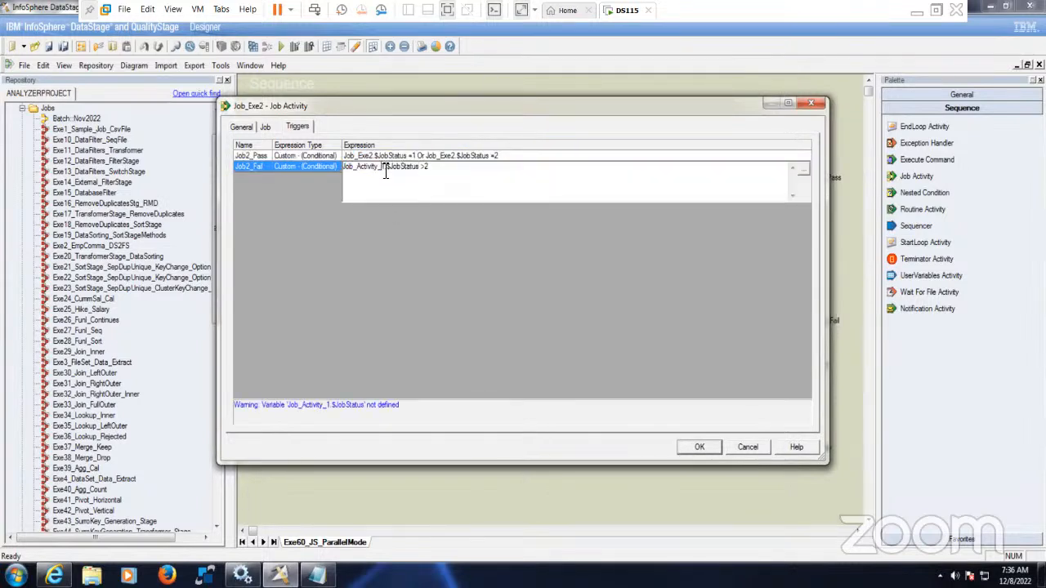
pyautogui.click(805, 171)
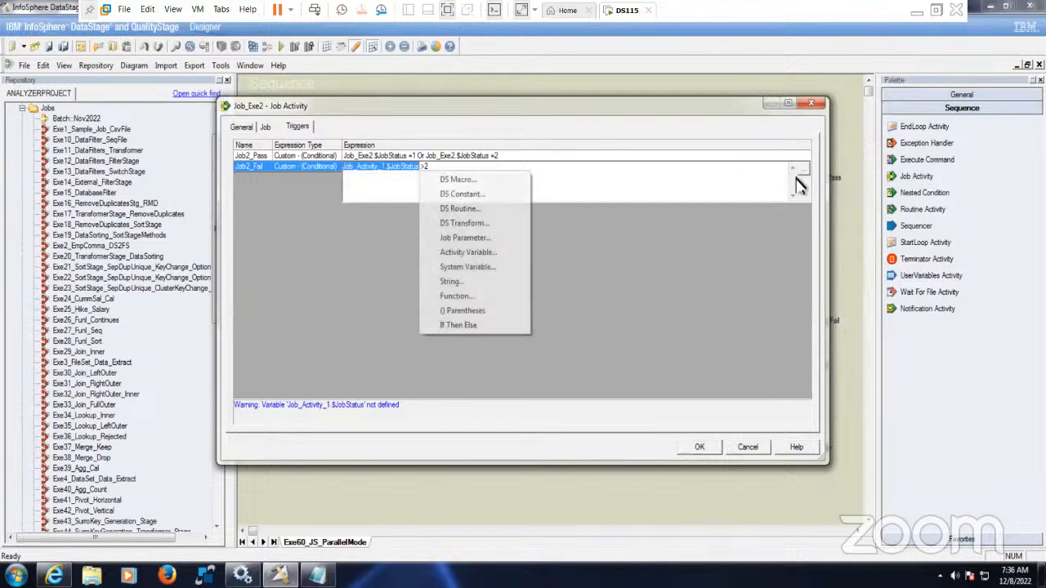
pyautogui.click(479, 255)
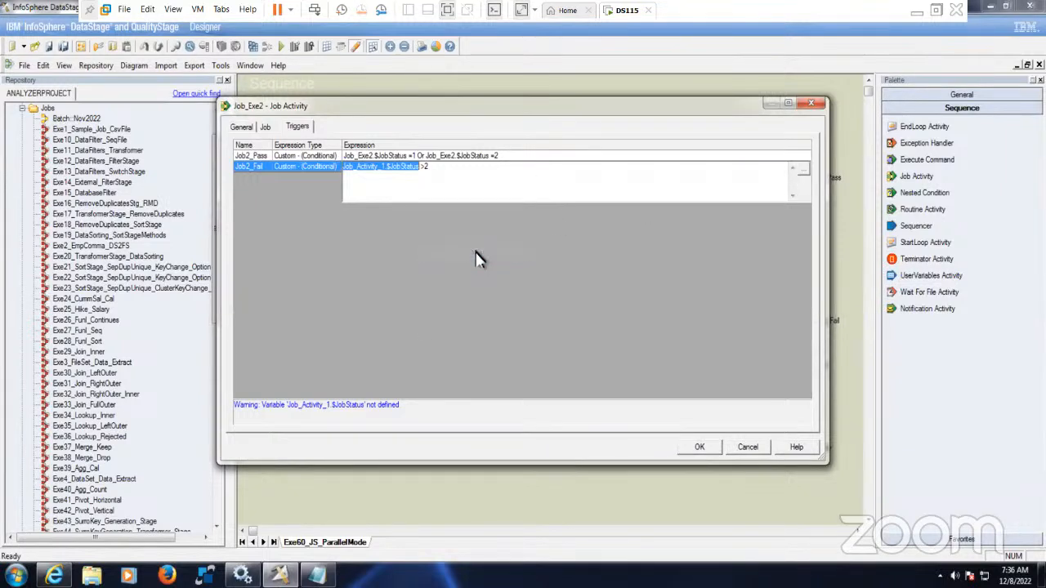
pyautogui.doubleClick(471, 211)
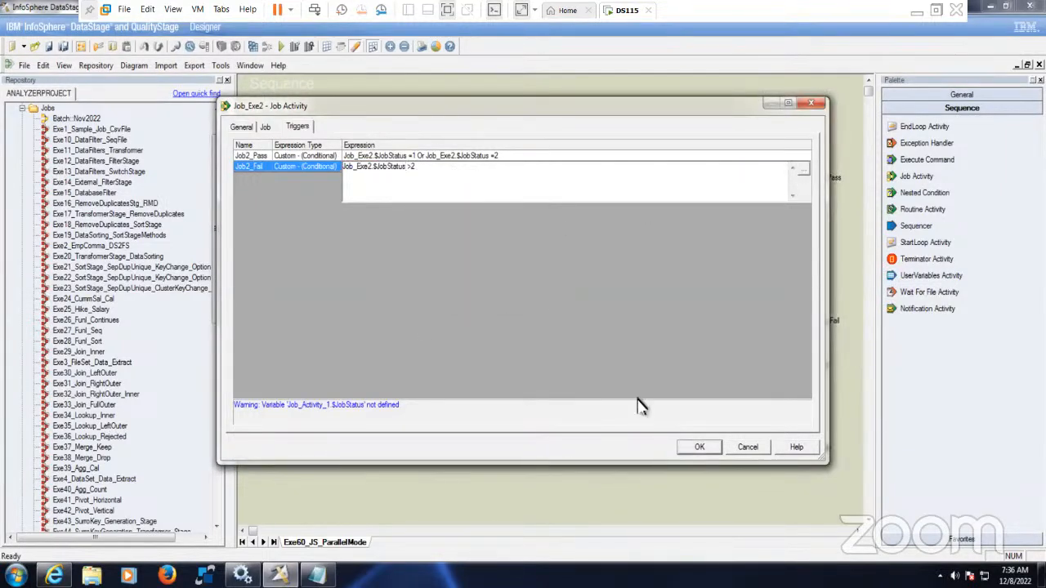
pyautogui.click(282, 158)
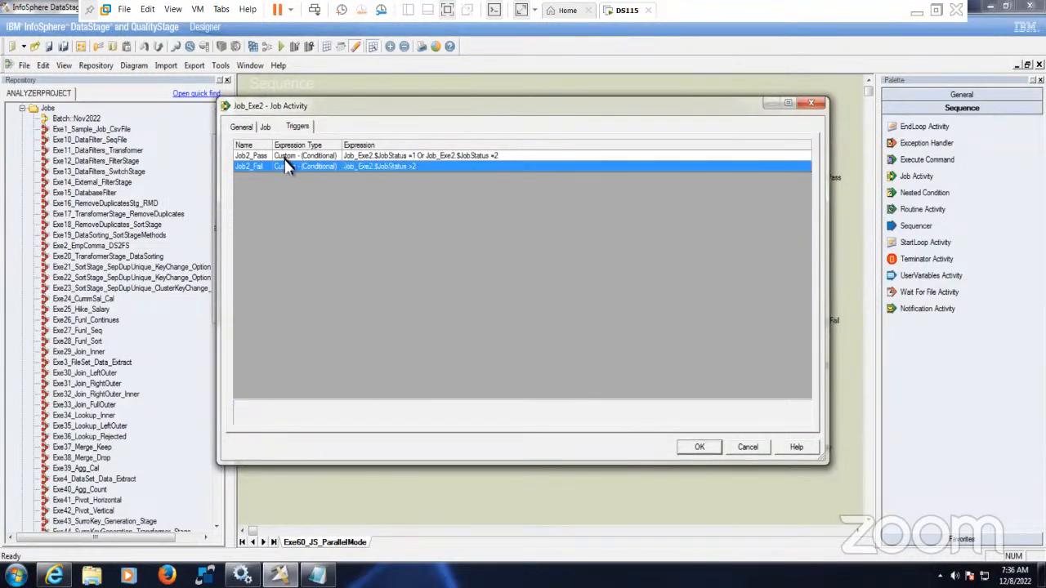
pyautogui.click(701, 449)
pyautogui.click(492, 409)
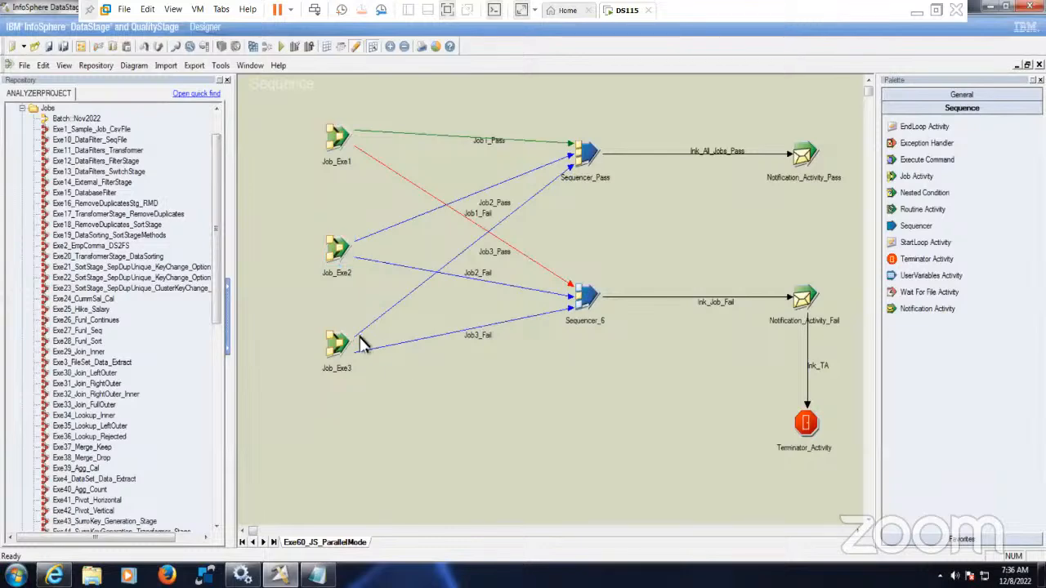
# - Replace both Job_Activity_2.$JobStatus references in Job3_Pass with Job_Exe3.$JobStatus
pyautogui.doubleClick(344, 347)
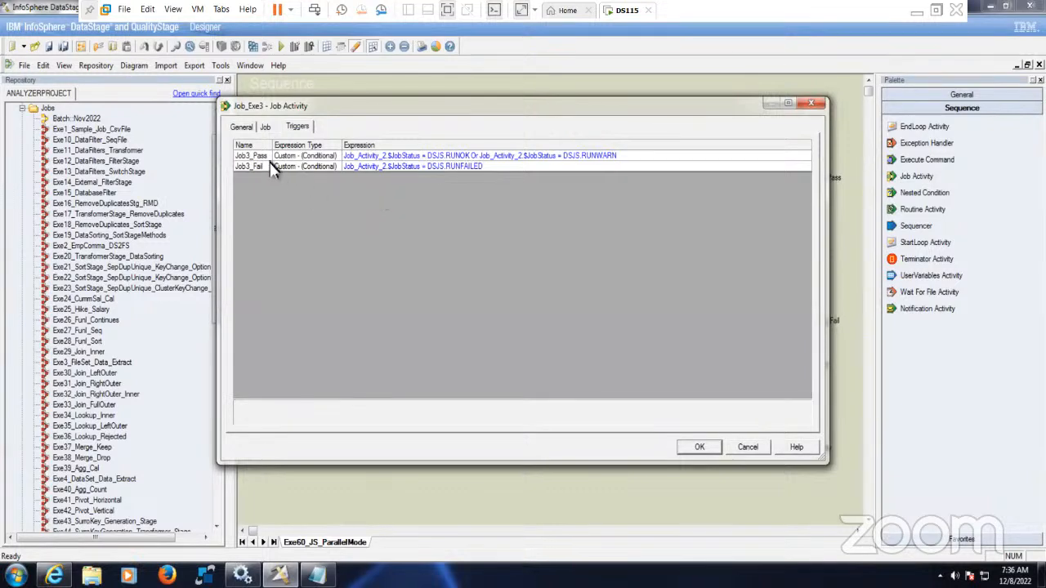
pyautogui.click(398, 156)
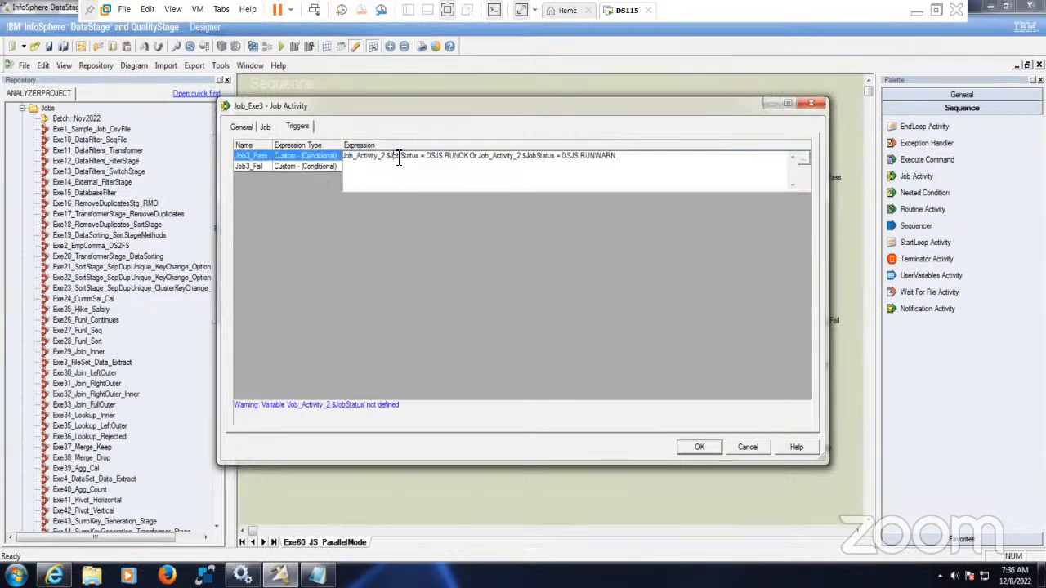
pyautogui.doubleClick(398, 156)
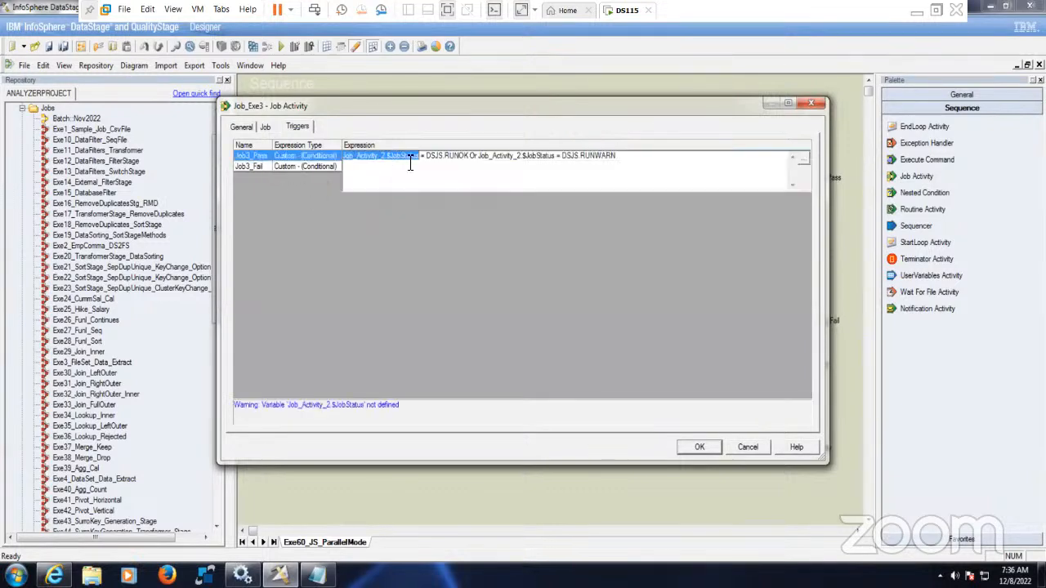
pyautogui.click(805, 159)
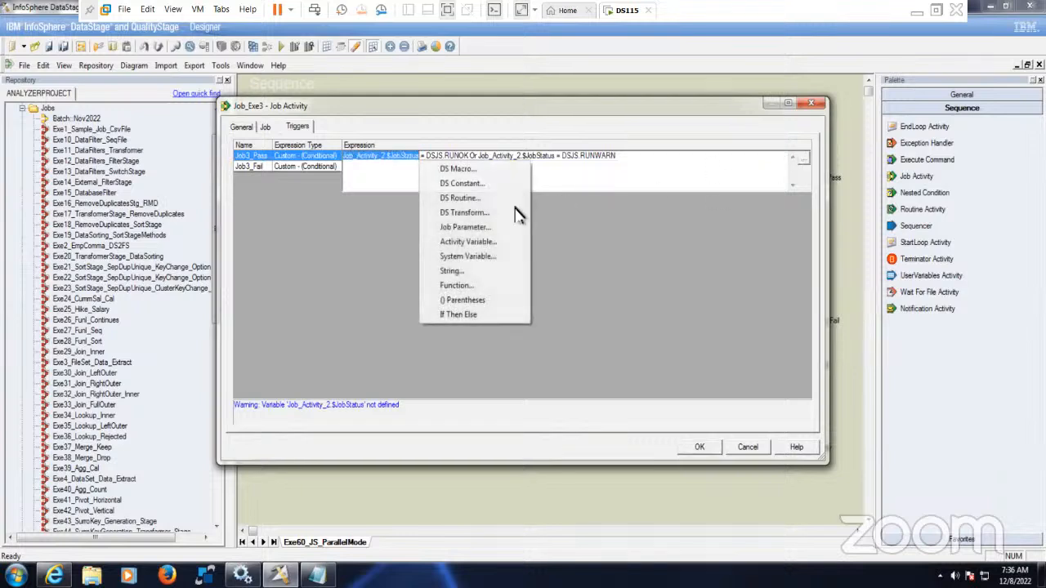
pyautogui.click(477, 244)
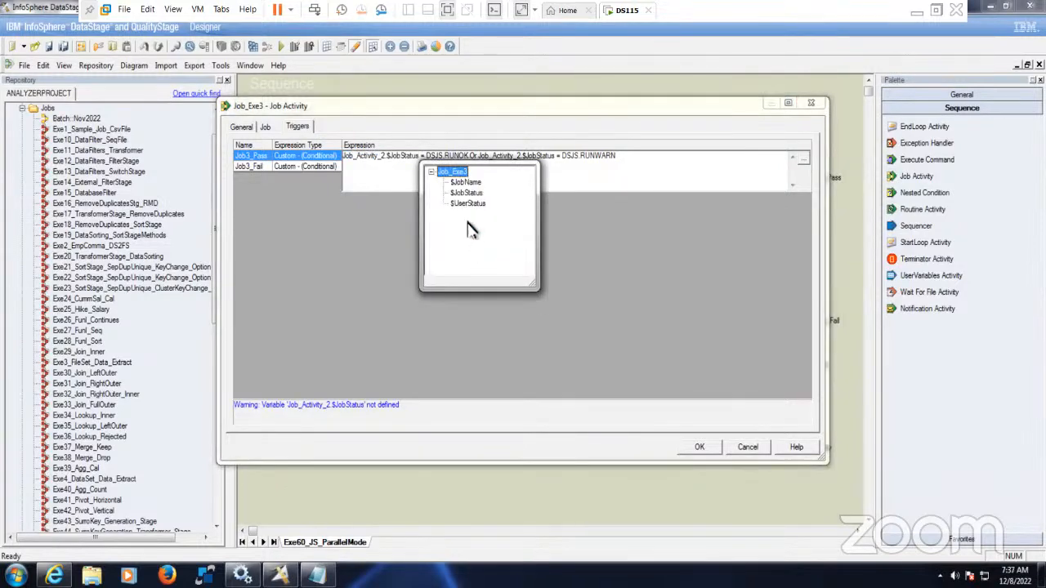
pyautogui.click(471, 197)
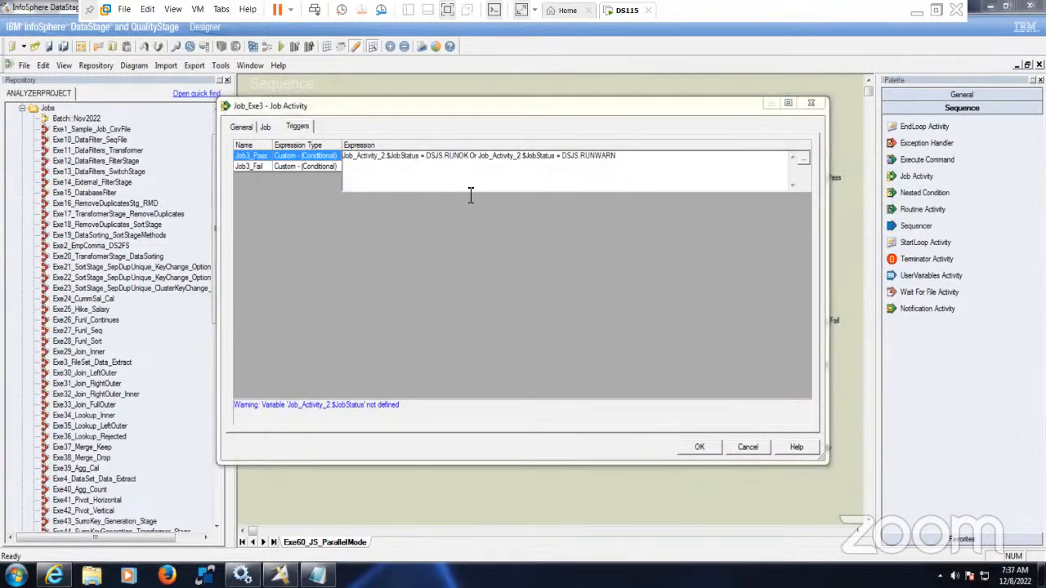
pyautogui.doubleClick(392, 157)
pyautogui.hotkey('ctrl', 'c')
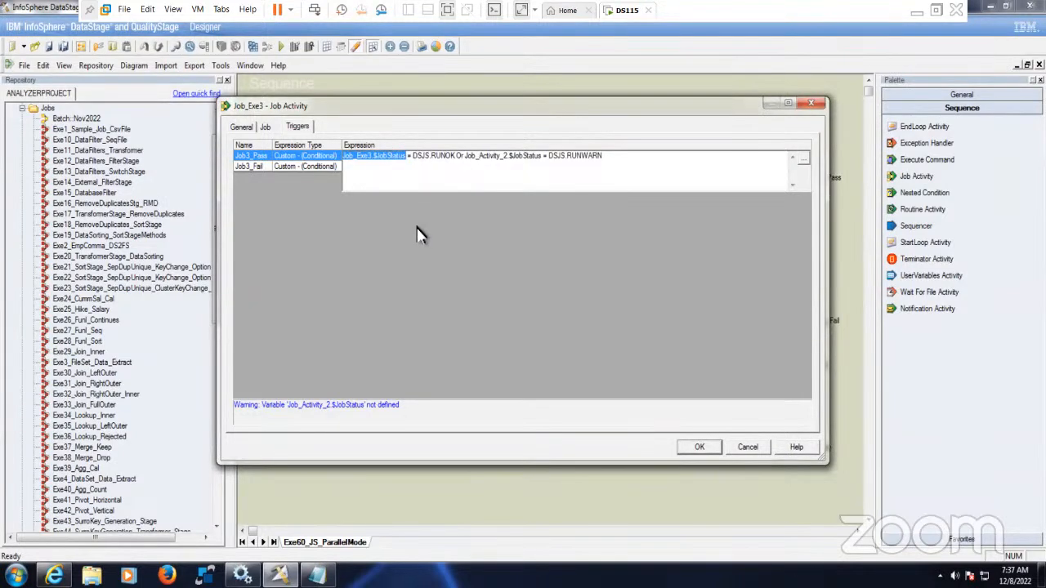
pyautogui.doubleClick(489, 156)
pyautogui.hotkey('ctrl', 'v')
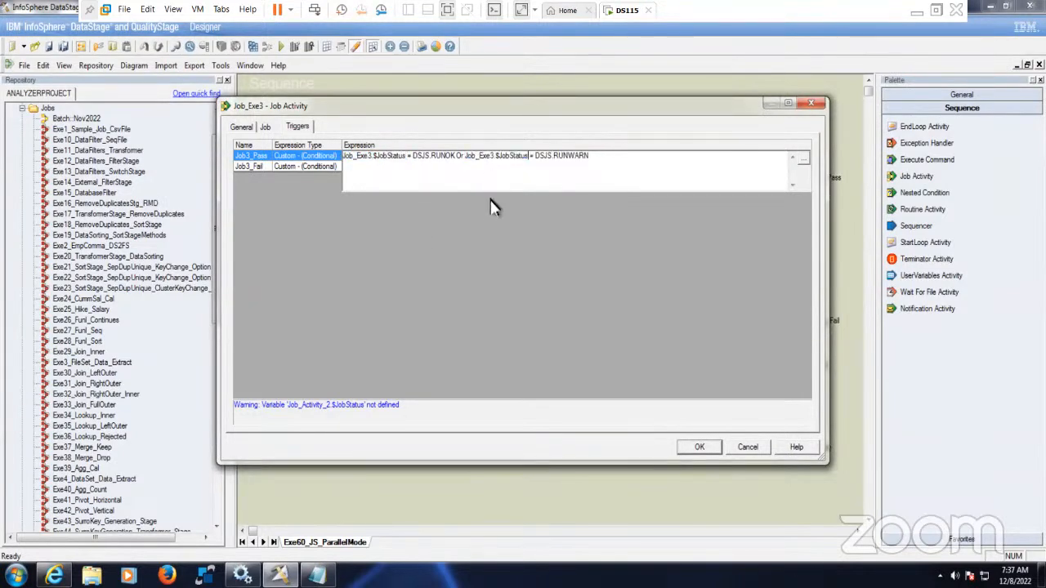
pyautogui.click(302, 167)
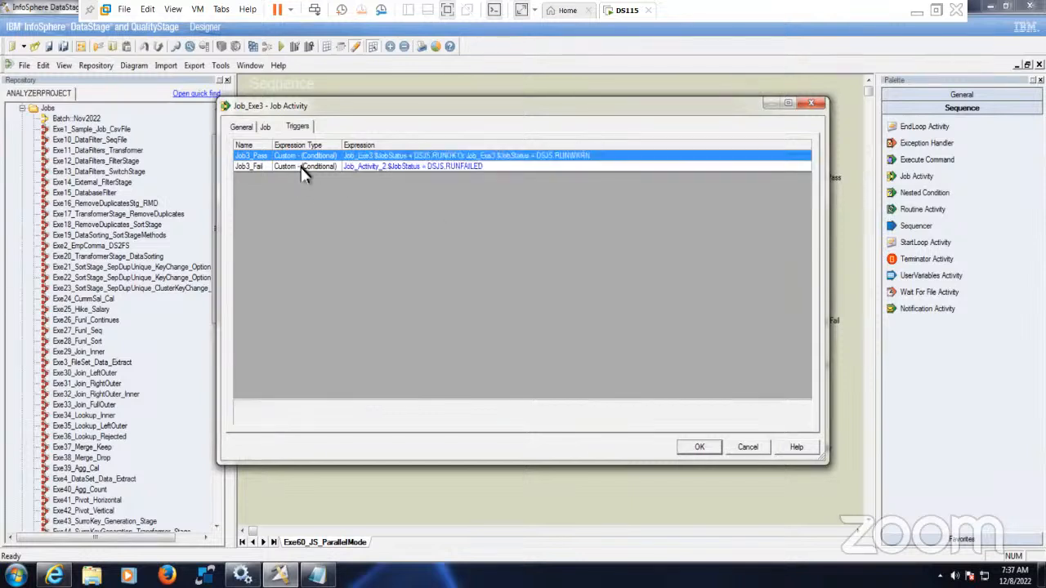
# - Point Job3_Fail at Job_Exe3.$JobStatus as well and confirm Job_Exe3's triggers
pyautogui.click(397, 167)
pyautogui.doubleClick(397, 167)
pyautogui.hotkey('ctrl', 'v')
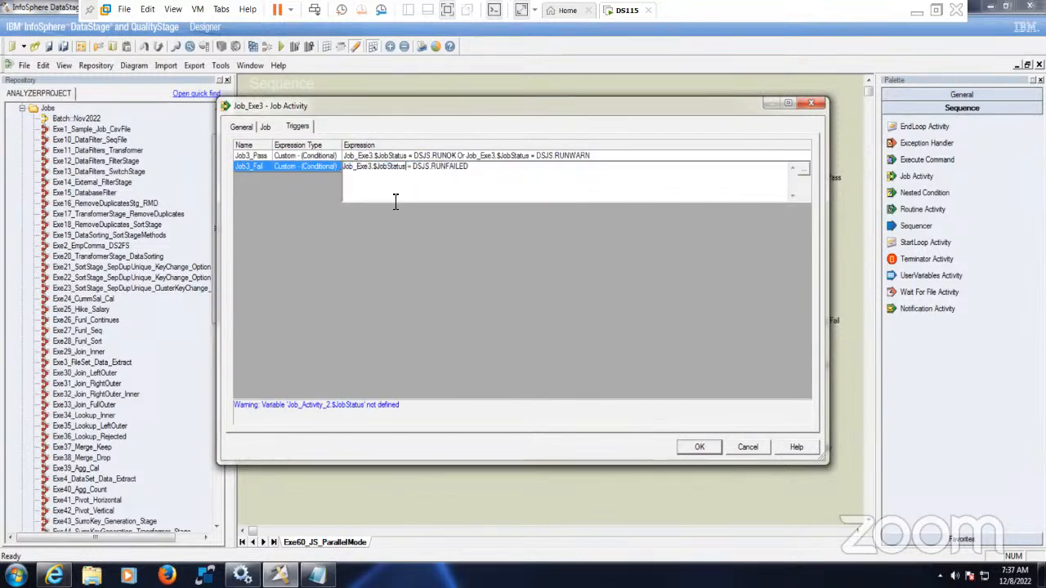
pyautogui.click(309, 163)
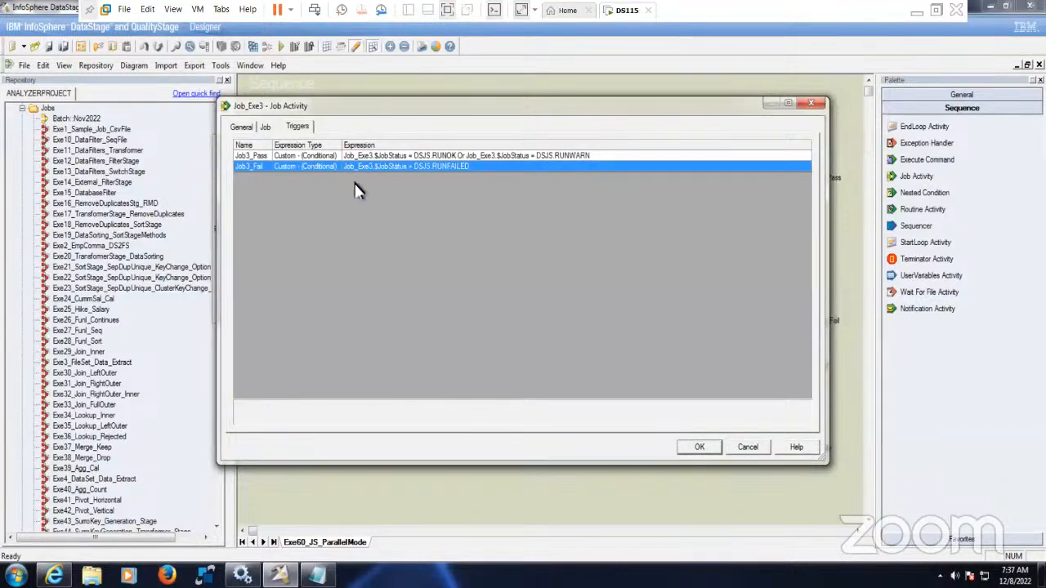
pyautogui.click(319, 157)
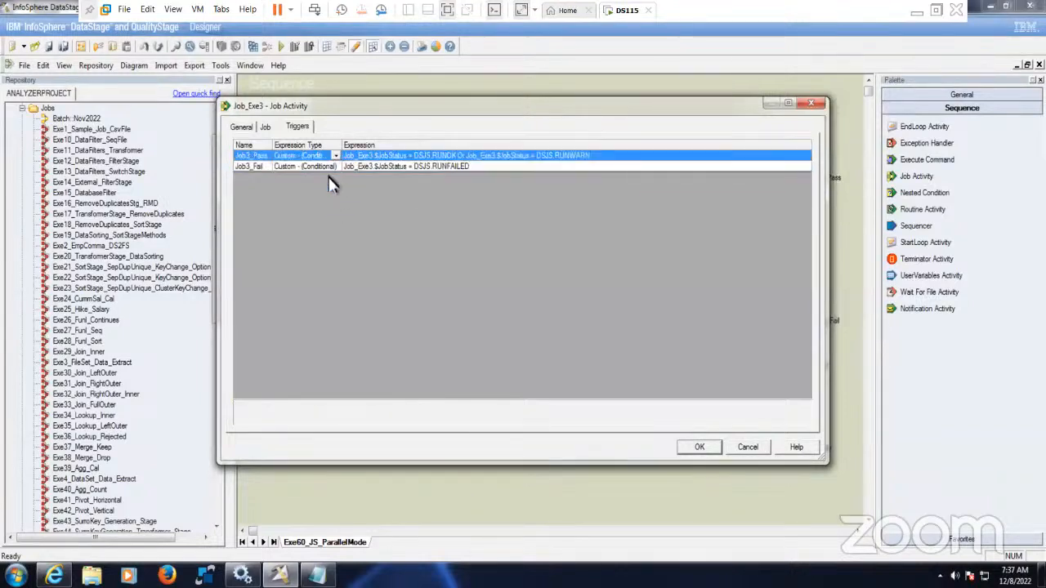
pyautogui.click(696, 450)
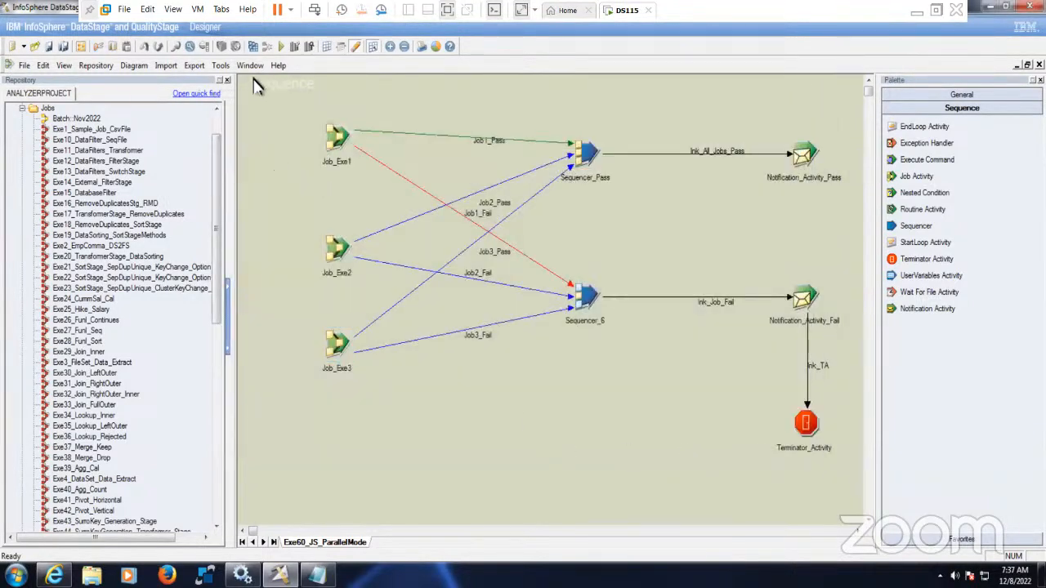
# - Save and compile Exe60_JS_ParallelMode successfully, then run it with default limits
pyautogui.click(253, 46)
pyautogui.click(497, 312)
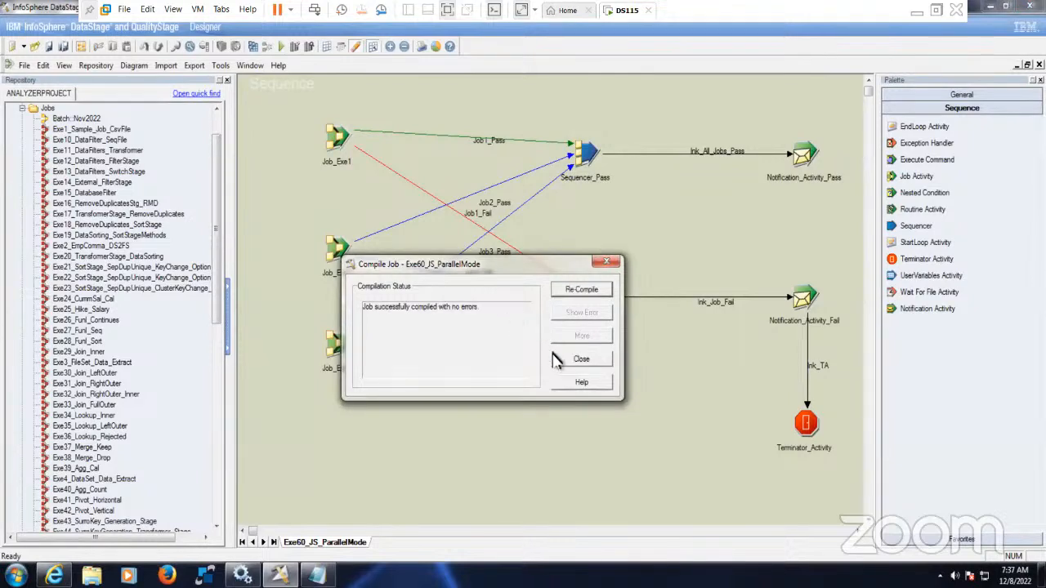
pyautogui.click(581, 358)
pyautogui.click(281, 47)
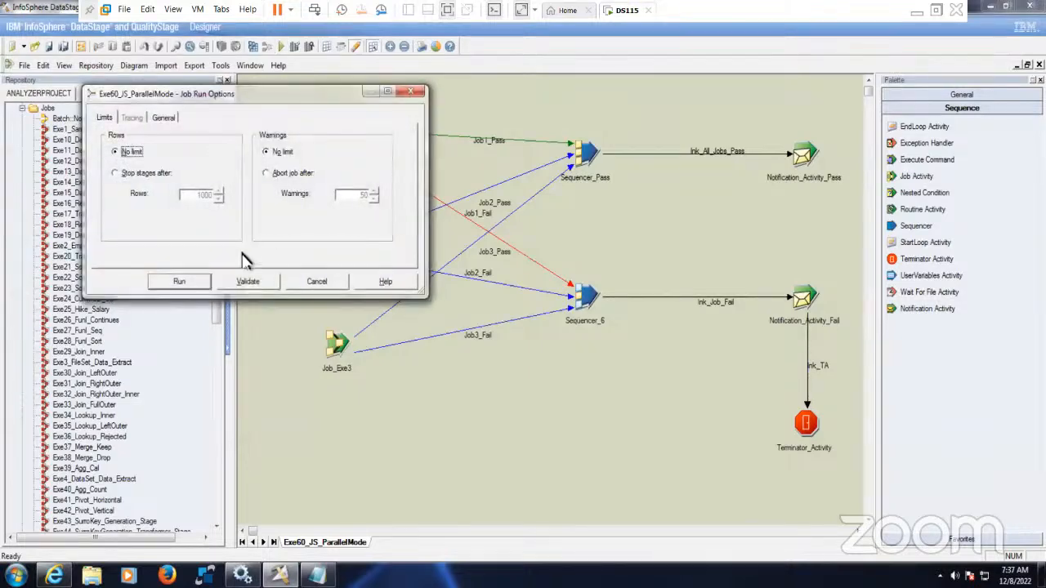
pyautogui.click(201, 281)
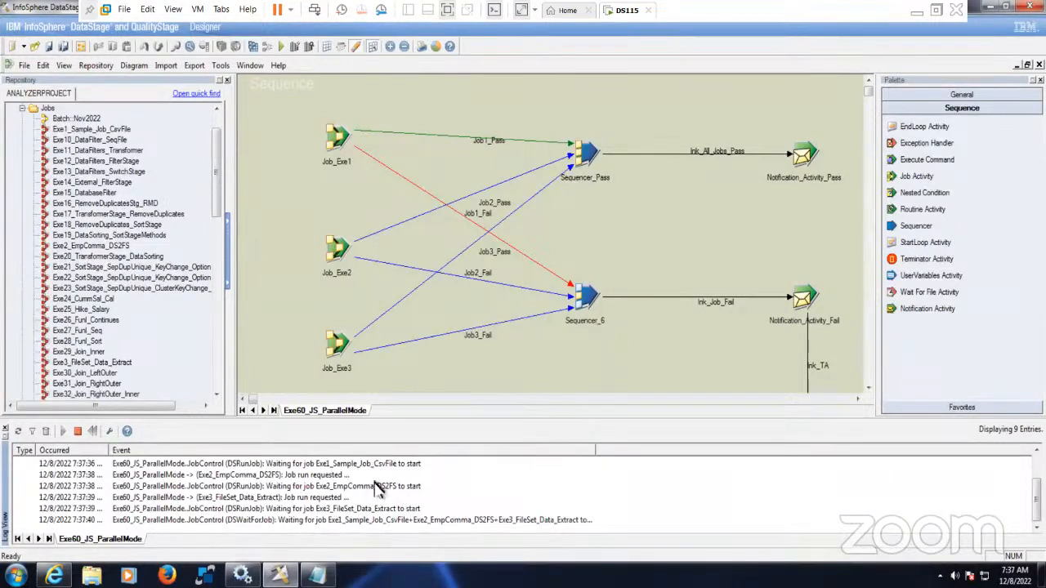
# - Enlarge the log panel and widen its Event and Occurred columns, then launch Director
pyautogui.moveTo(419, 417); pyautogui.dragTo(417, 346)
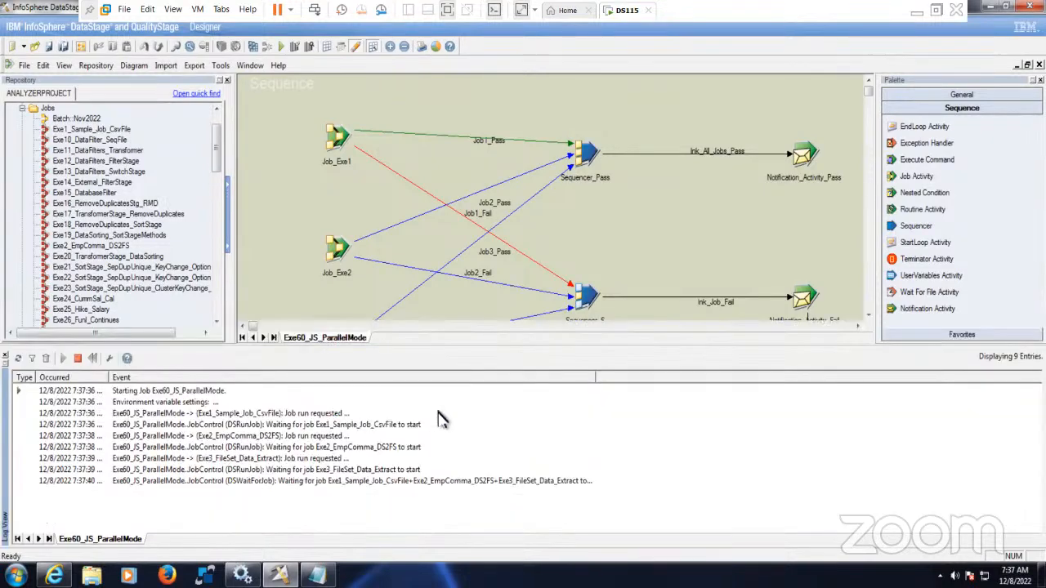
pyautogui.moveTo(596, 378); pyautogui.dragTo(721, 378)
pyautogui.moveTo(109, 377); pyautogui.dragTo(194, 377)
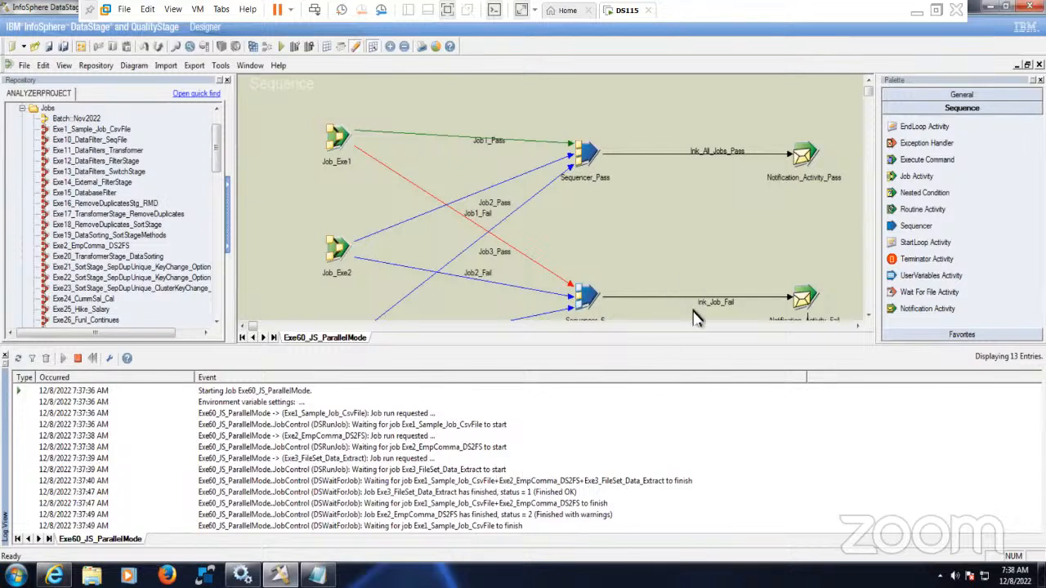
pyautogui.click(221, 65)
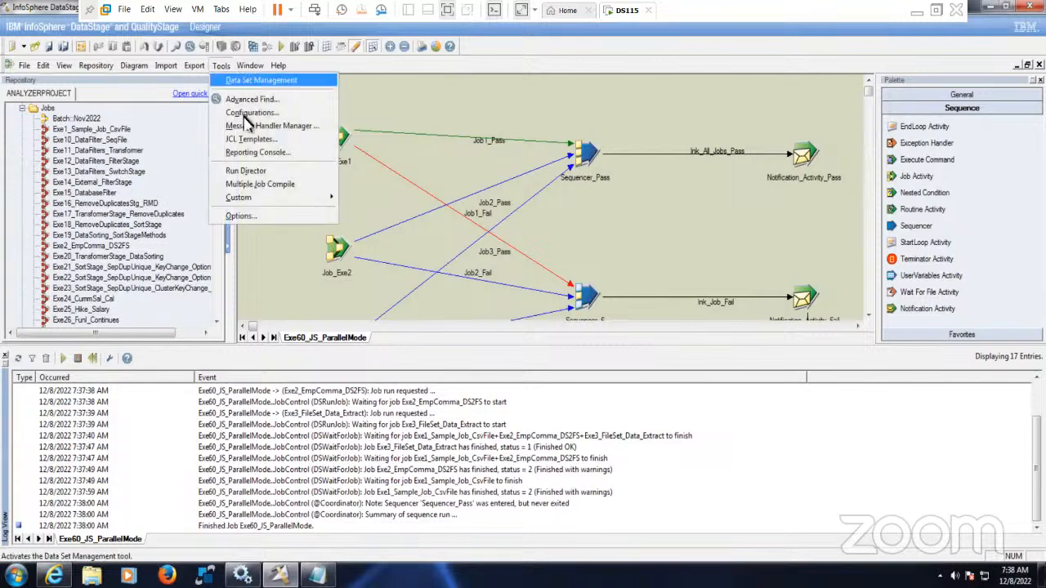
pyautogui.click(276, 172)
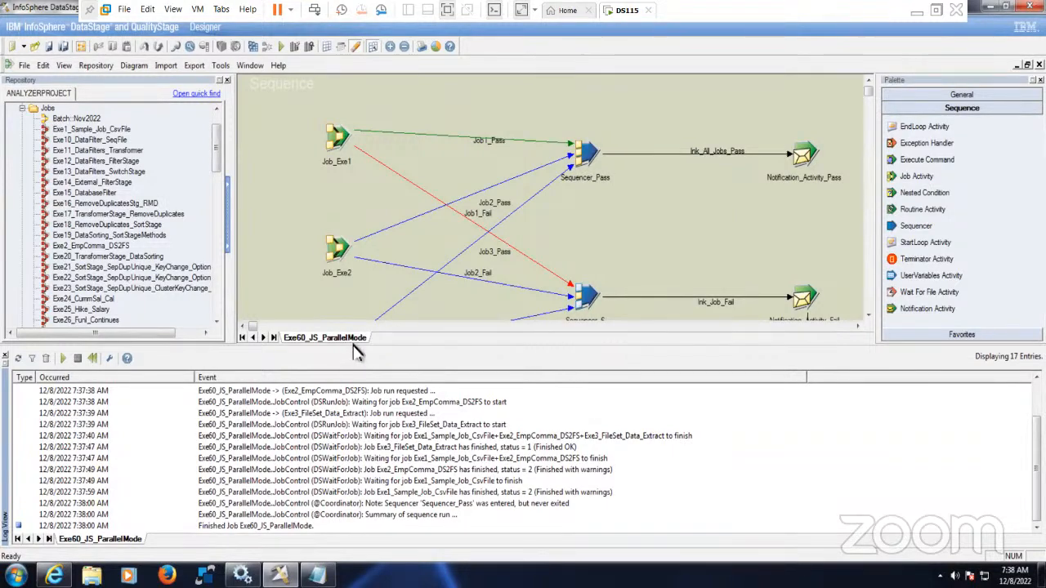
# - Enlarge the log panel, then accept the Security Alert so Director opens showing Exe60_JS_ParallelMode Finished
pyautogui.moveTo(357, 350); pyautogui.dragTo(366, 219)
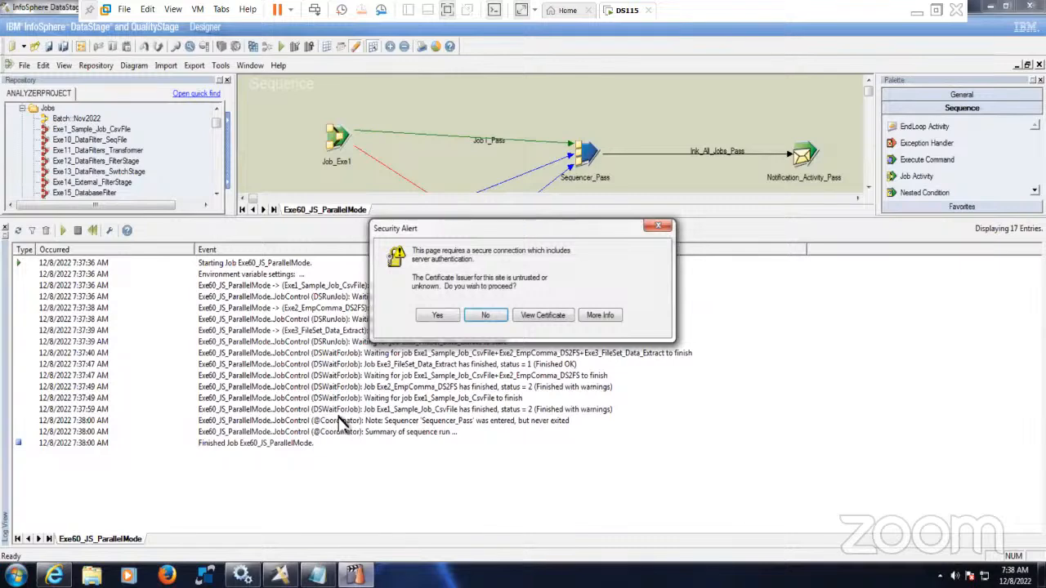
pyautogui.click(436, 317)
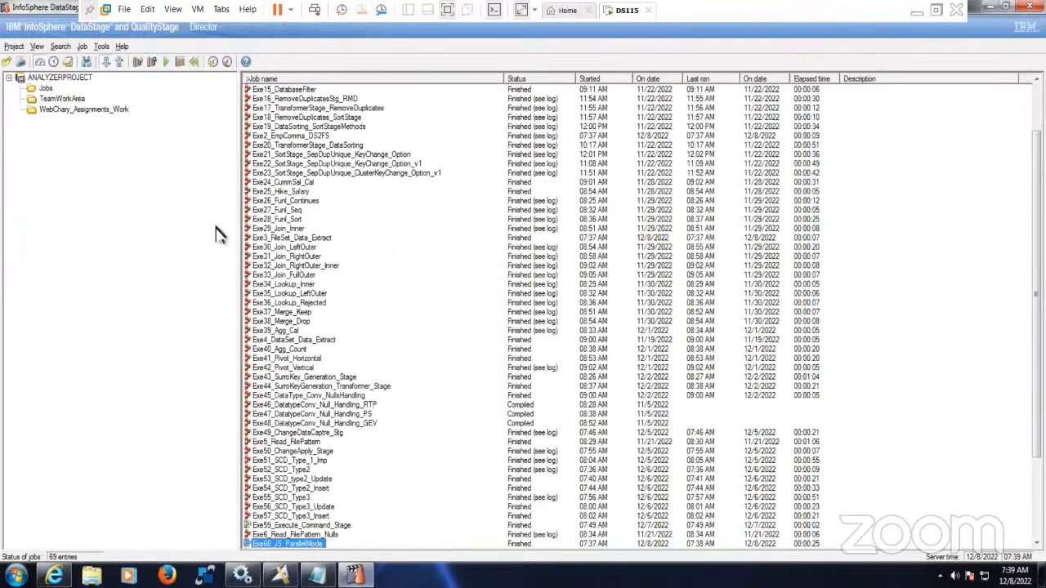
pyautogui.click(70, 66)
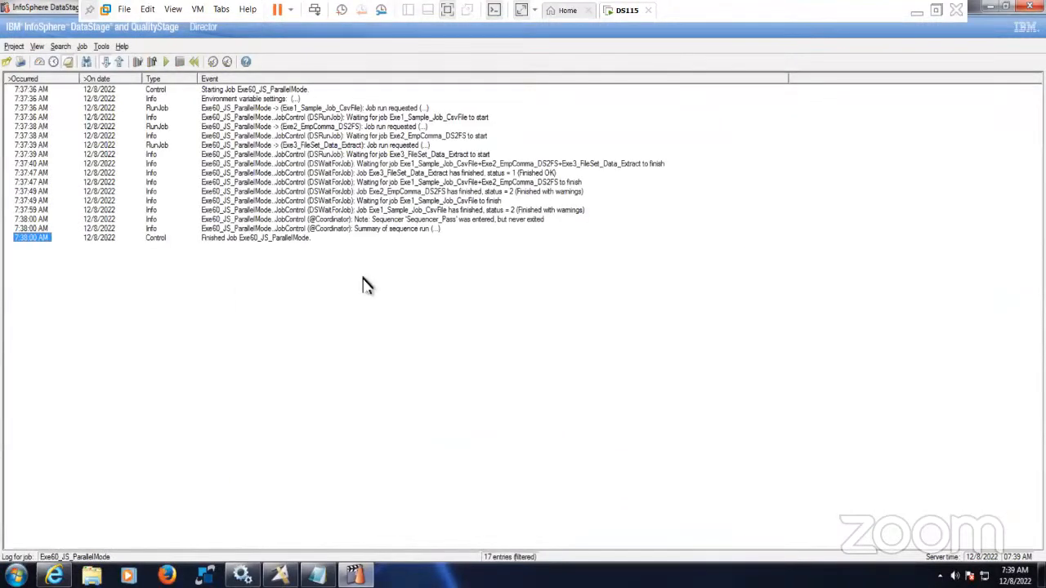
pyautogui.click(40, 63)
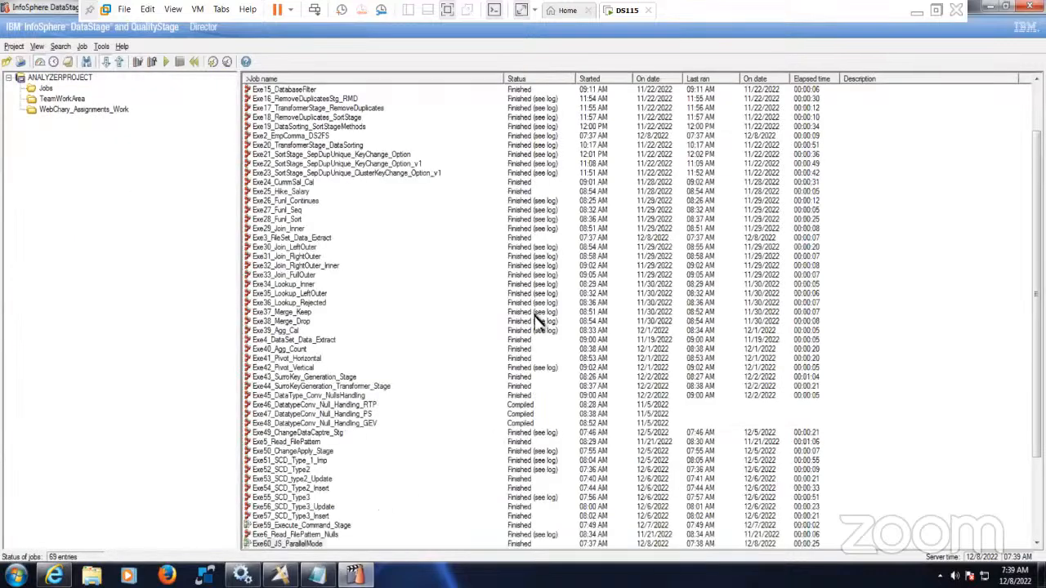
pyautogui.click(652, 80)
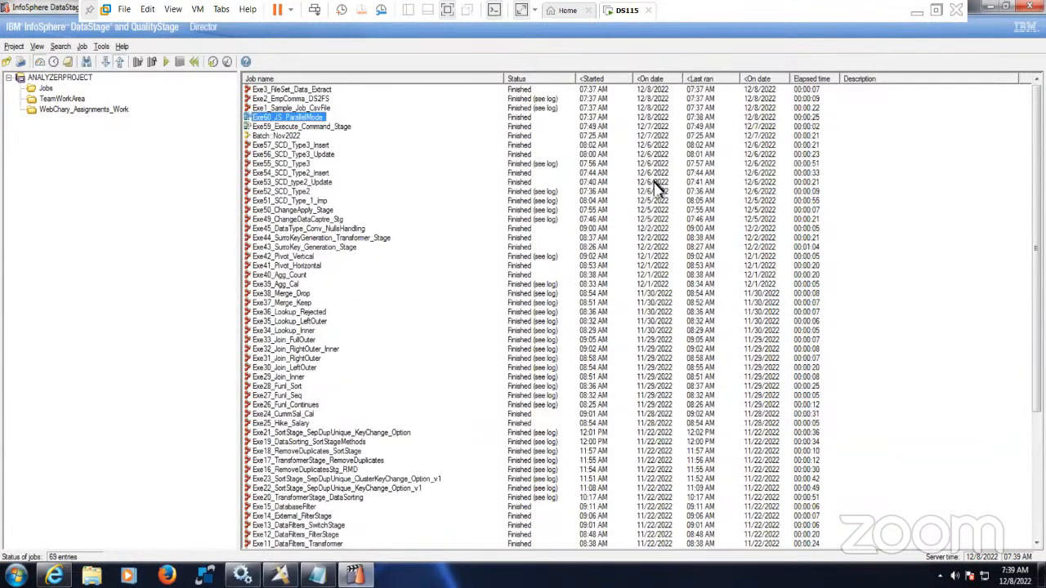
pyautogui.click(304, 127)
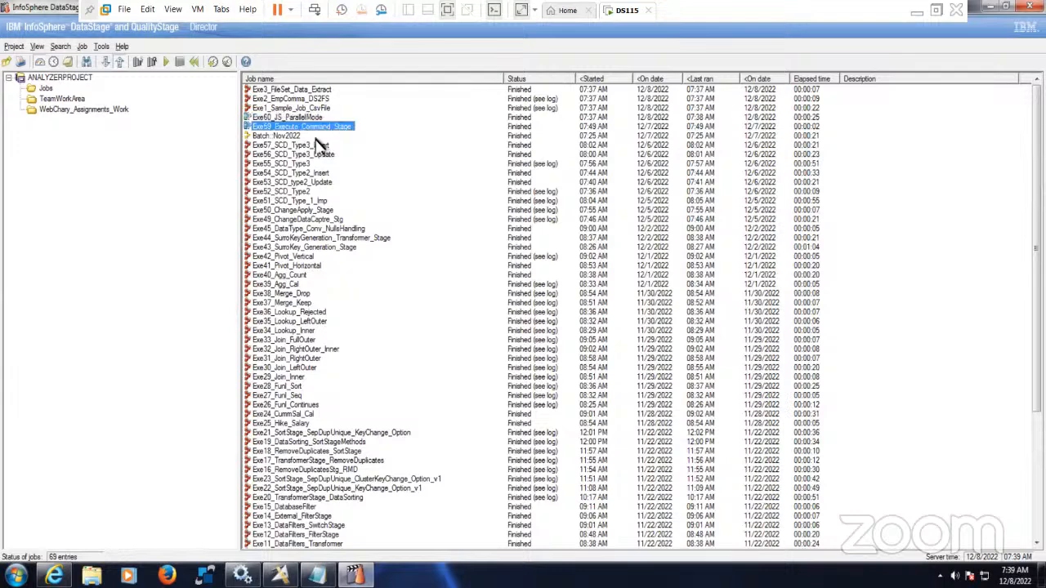
pyautogui.click(300, 155)
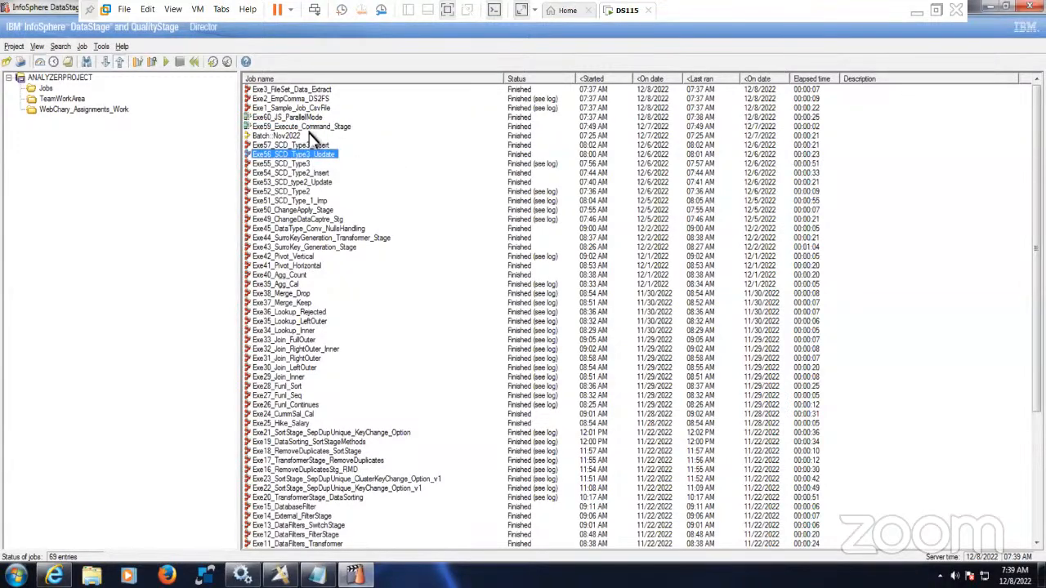
pyautogui.click(300, 118)
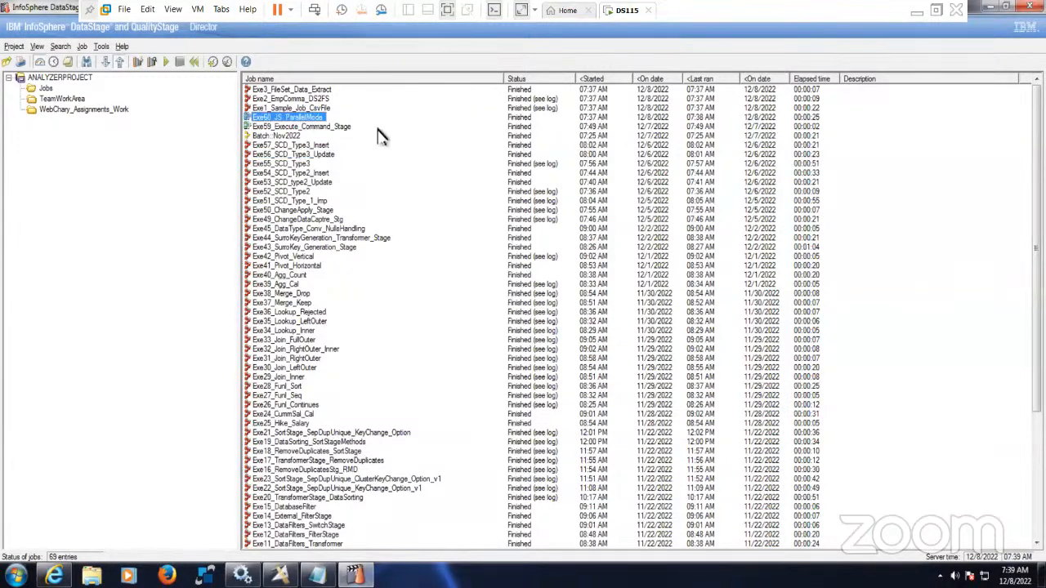
pyautogui.click(323, 108)
pyautogui.click(325, 99)
pyautogui.press('Up')
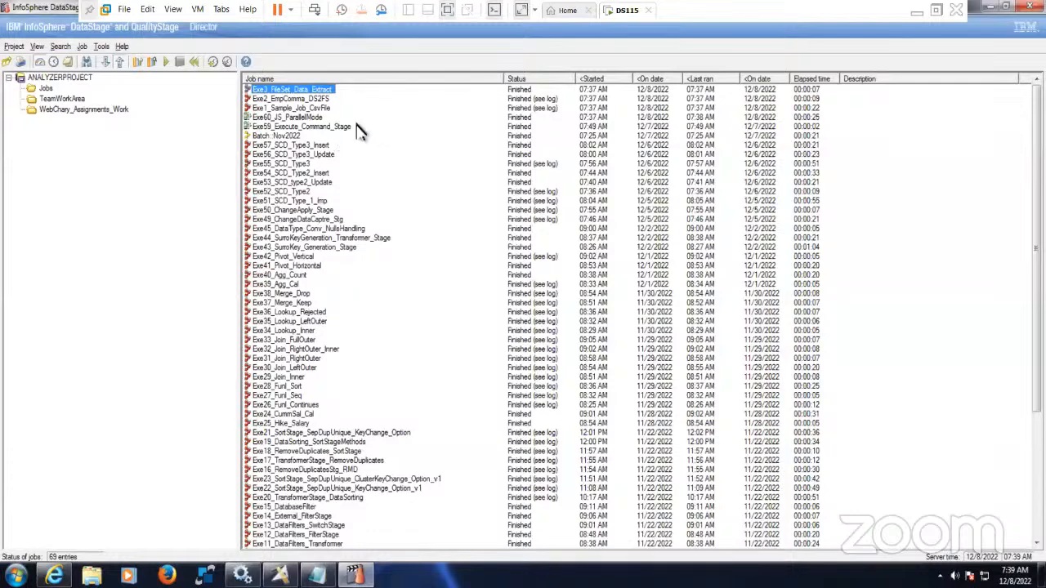
pyautogui.click(301, 126)
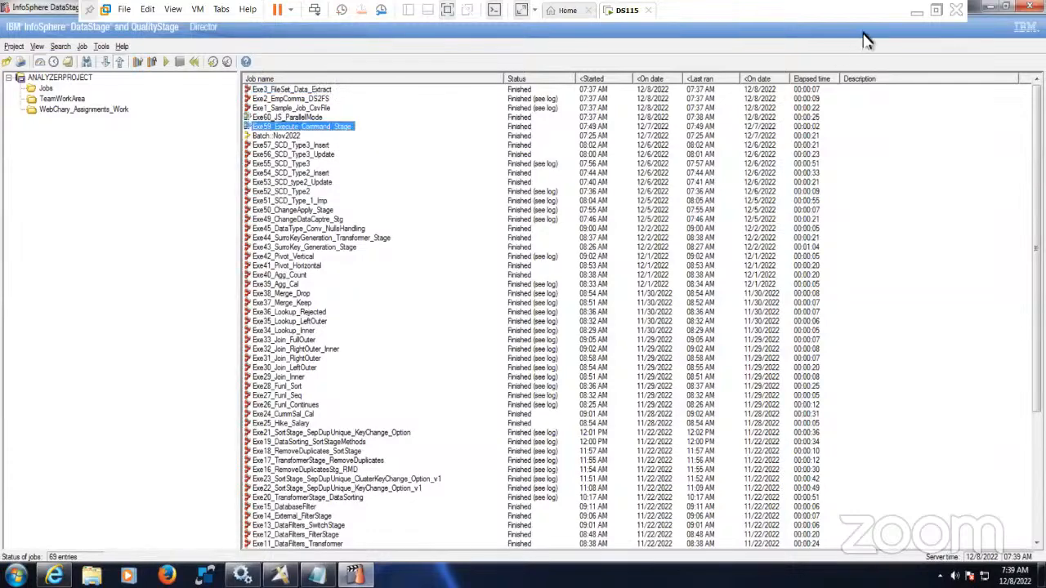
pyautogui.click(917, 11)
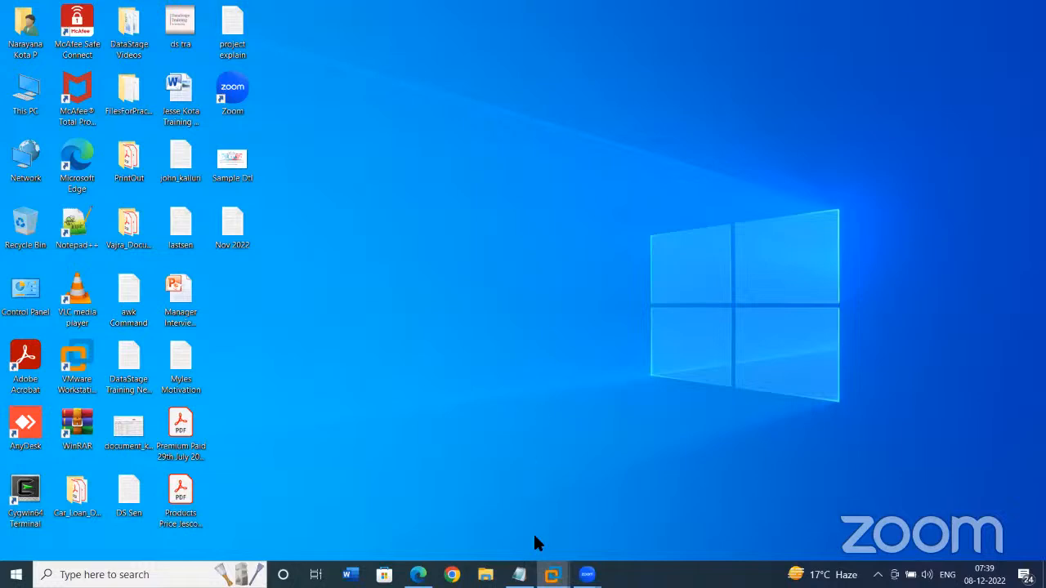
pyautogui.moveTo(552, 574)
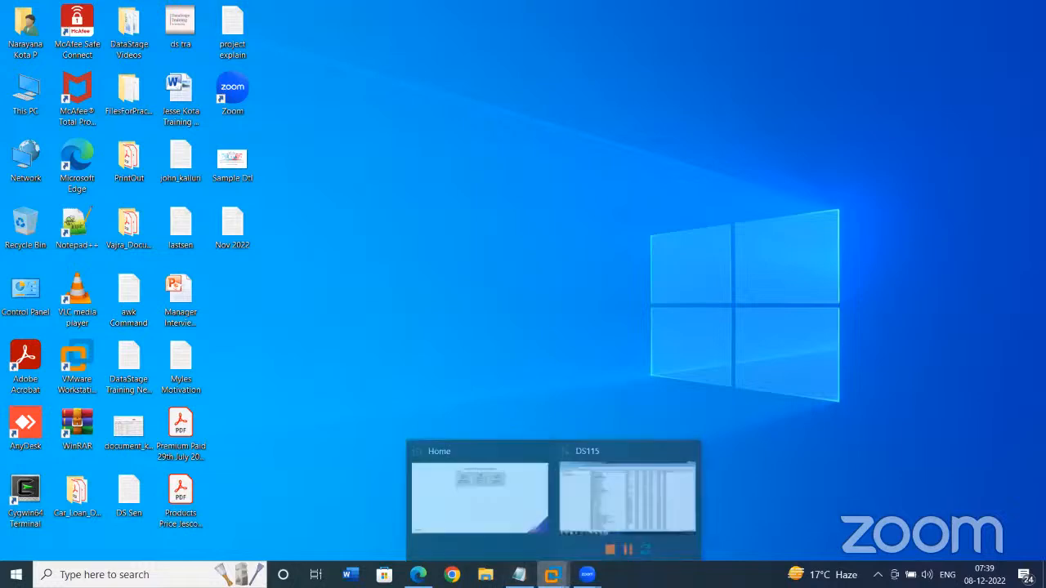
pyautogui.click(630, 485)
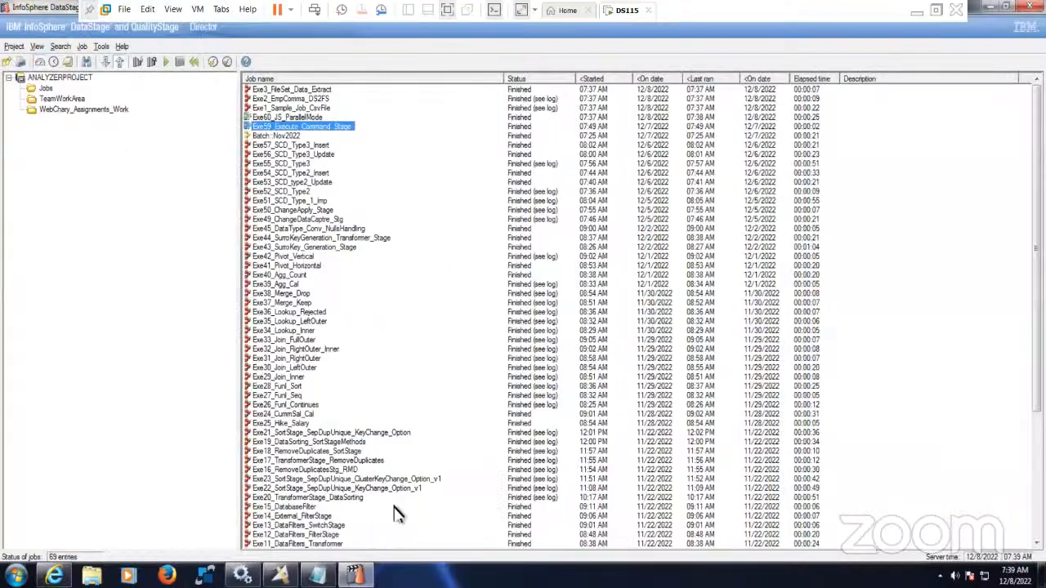
# - Back in Designer, enlarge the Exe60_JS_ParallelMode diagram and bring Sequencer_6's failure branch into view
pyautogui.click(279, 575)
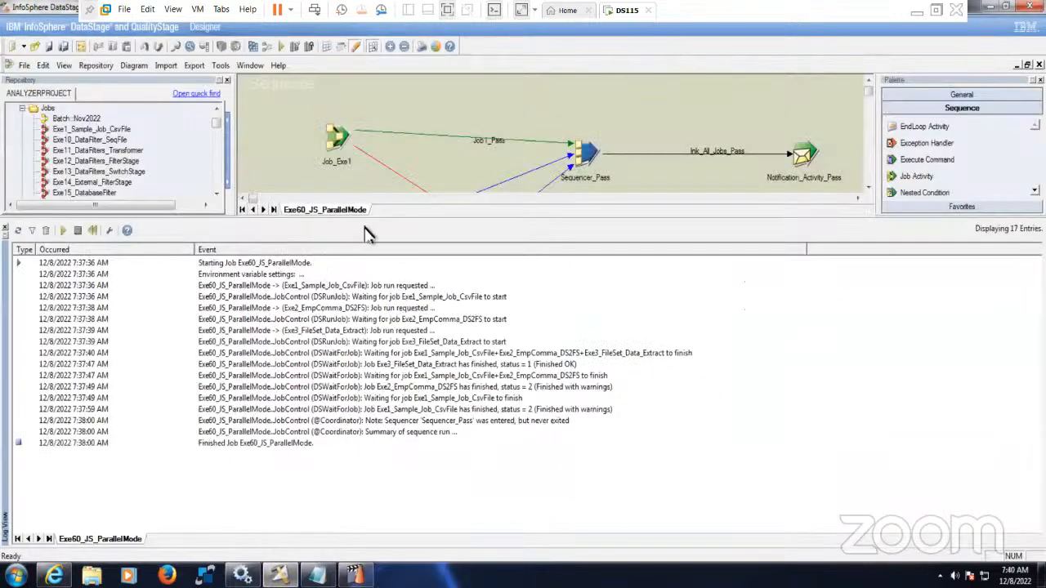
pyautogui.moveTo(385, 219); pyautogui.dragTo(416, 349)
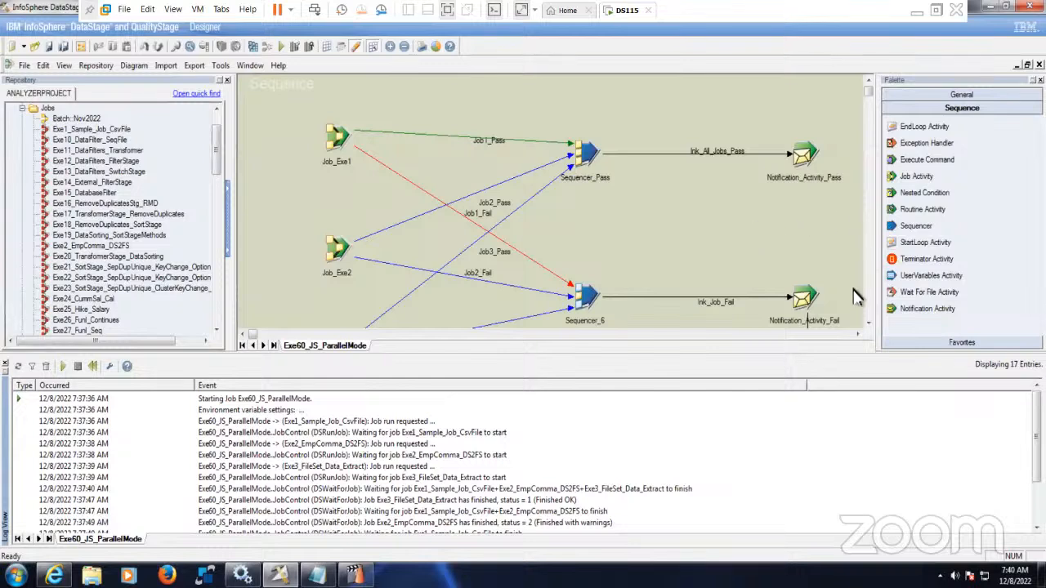
pyautogui.click(867, 323)
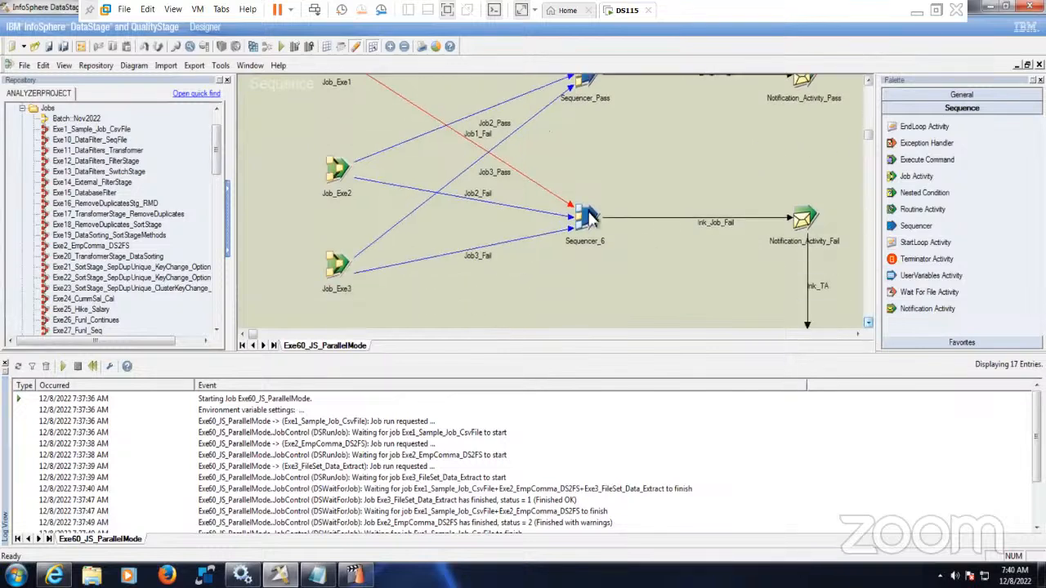
pyautogui.moveTo(546, 164); pyautogui.dragTo(837, 283)
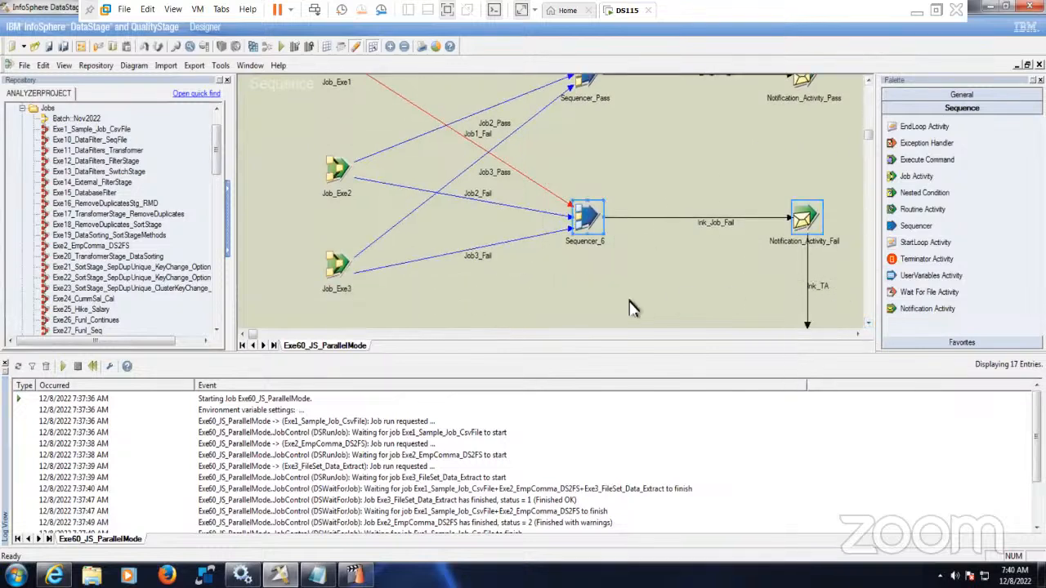
pyautogui.click(614, 296)
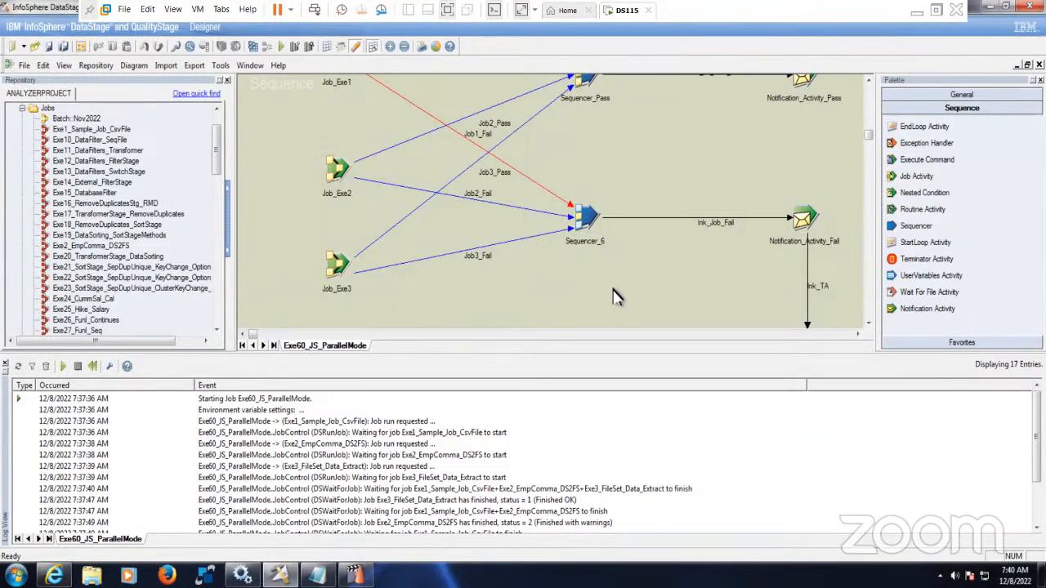
pyautogui.click(25, 65)
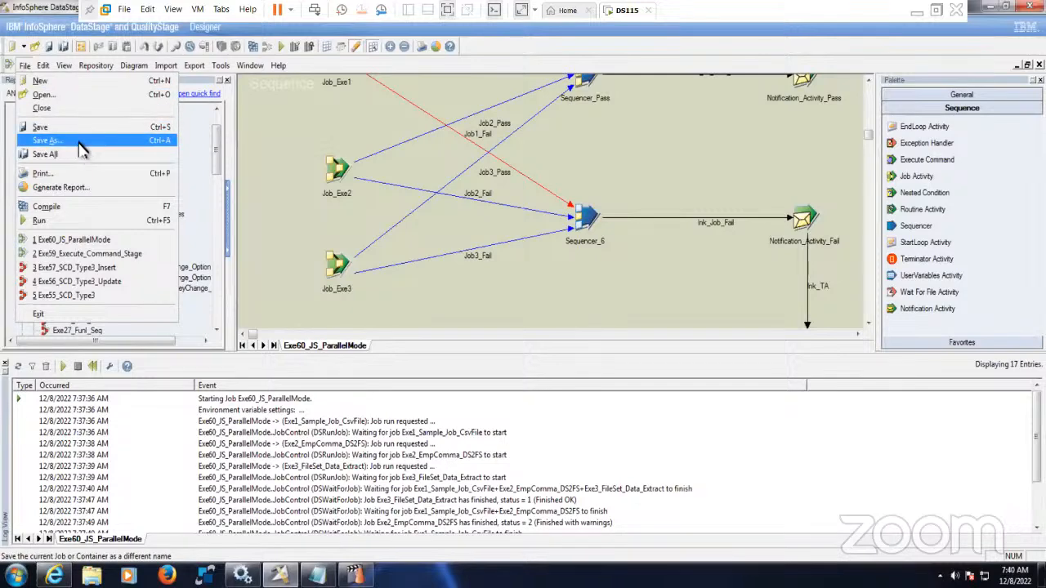
# - Save a copy under \Jobs, renumbering Exe60 to Exe61_JS_ParallelMode_ExeHandler
pyautogui.click(49, 139)
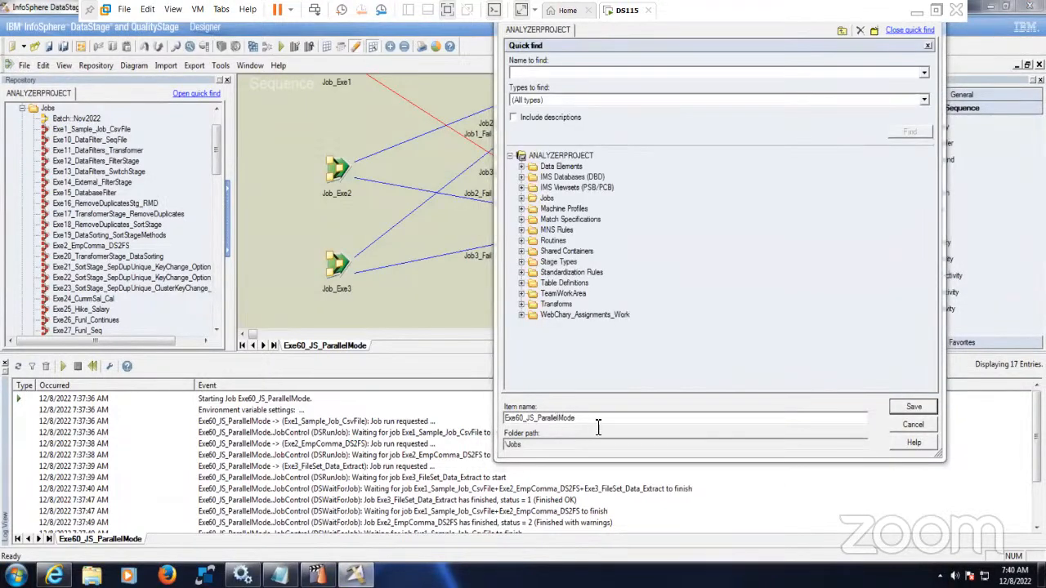
pyautogui.click(525, 419)
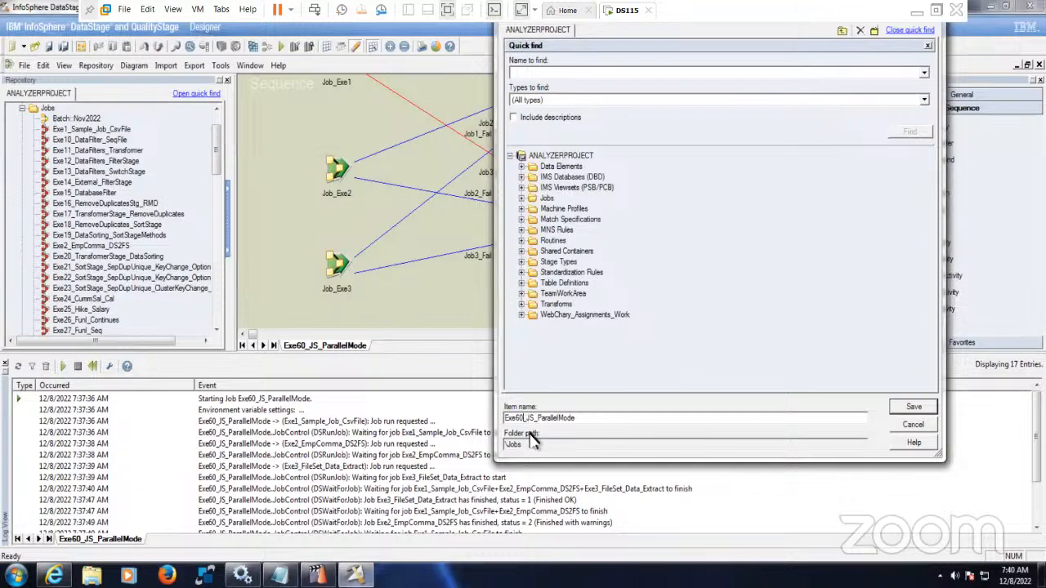
pyautogui.press('BackSpace')
pyautogui.write('1')
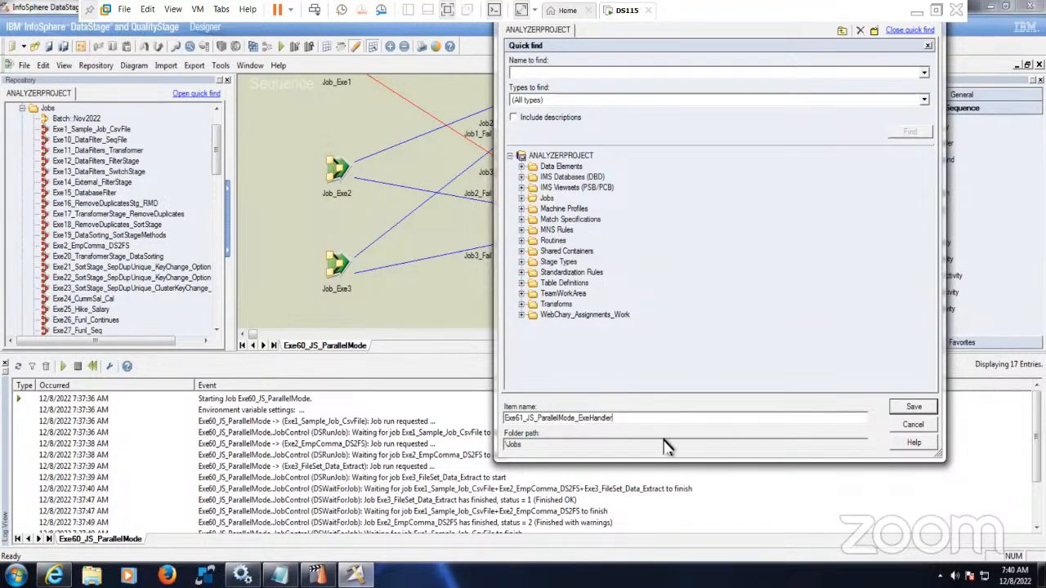
pyautogui.click(914, 409)
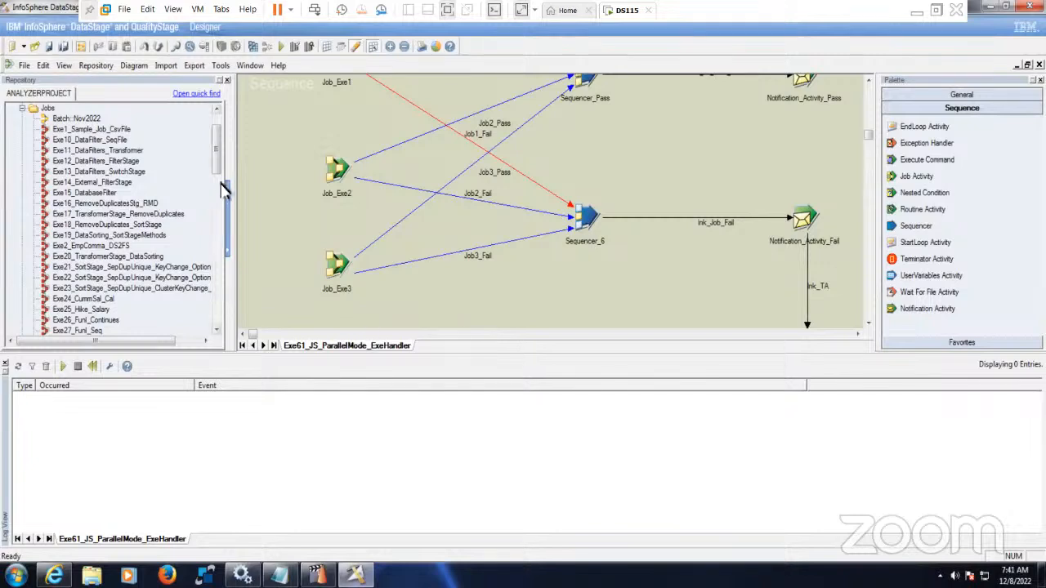
# - Narrow the Repository pane, hide the run log, and show the diagram from Job_Exe1 to Terminator_Activity
pyautogui.moveTo(217, 161); pyautogui.dragTo(226, 282)
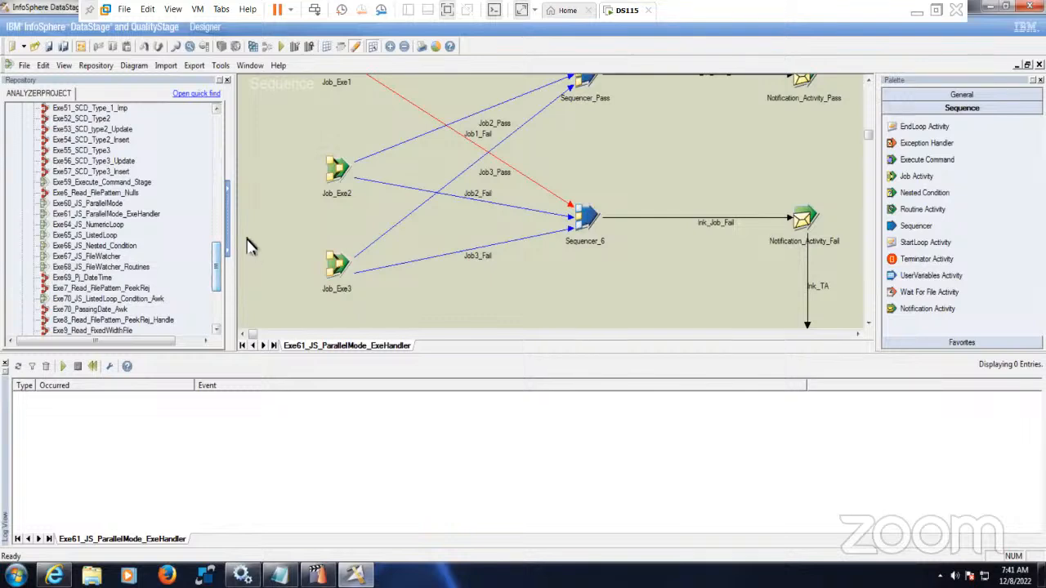
pyautogui.moveTo(235, 239); pyautogui.dragTo(179, 241)
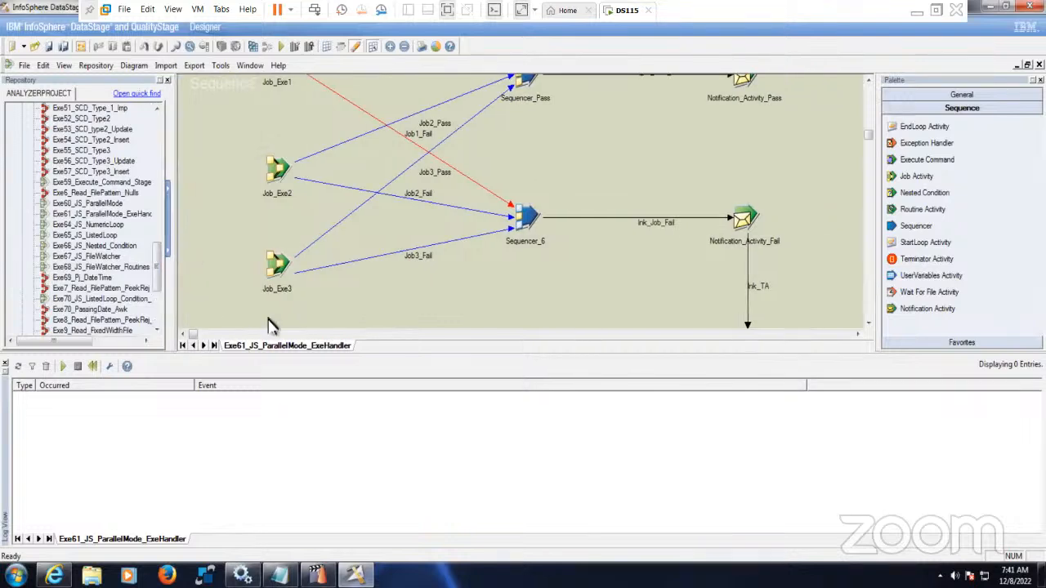
pyautogui.moveTo(377, 361); pyautogui.dragTo(378, 422)
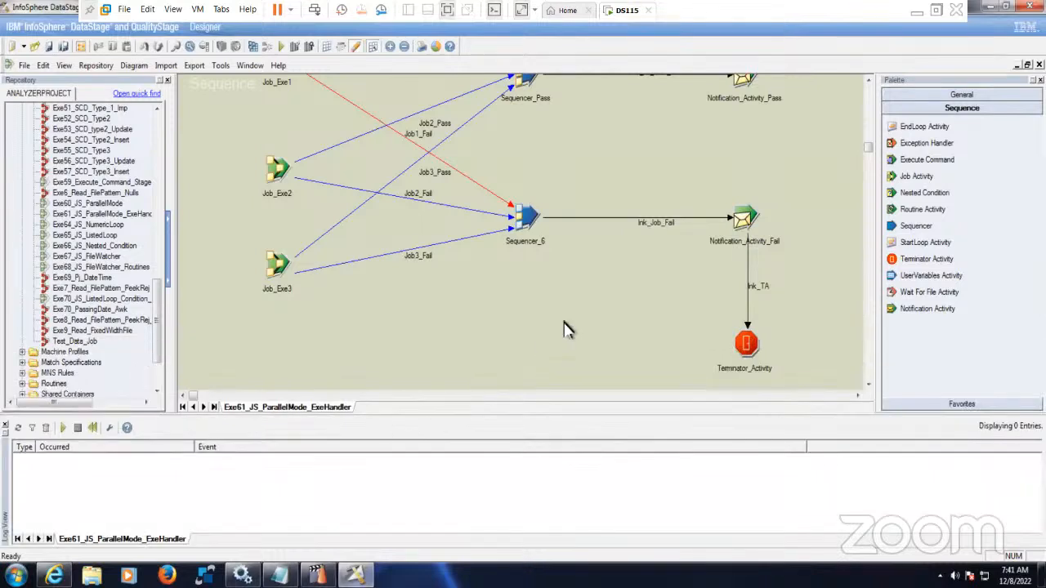
pyautogui.hotkey('ctrl', 'l')
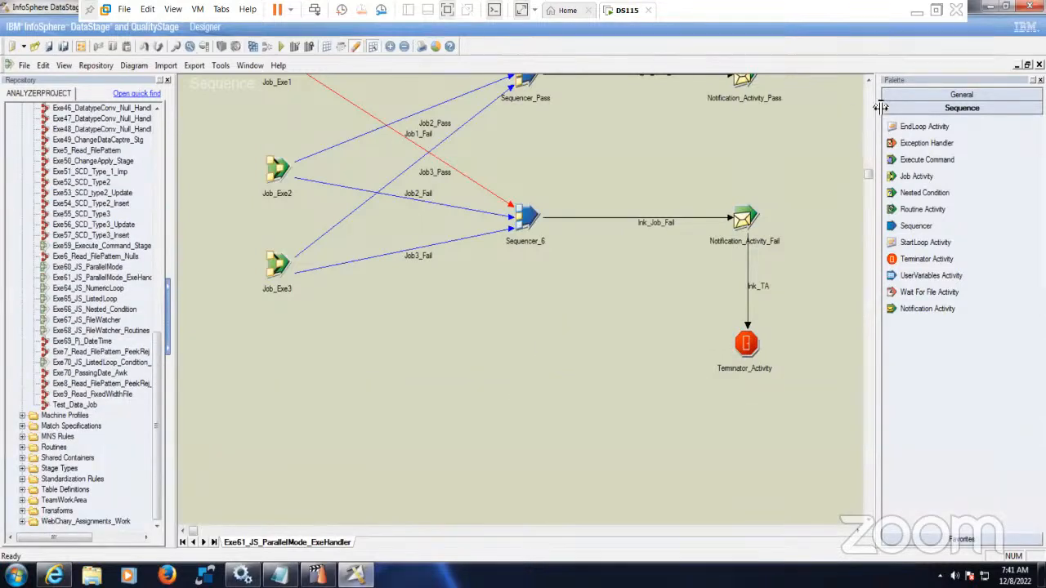
pyautogui.click(868, 81)
pyautogui.click(868, 82)
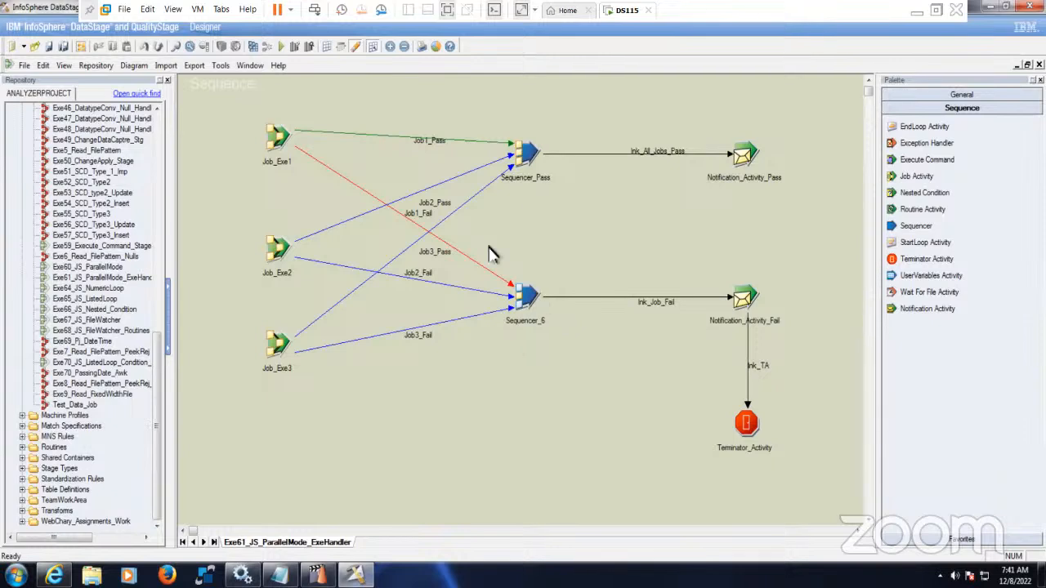
# - Review Job_Exe1's job and pass/fail trigger settings without changing anything
pyautogui.doubleClick(286, 142)
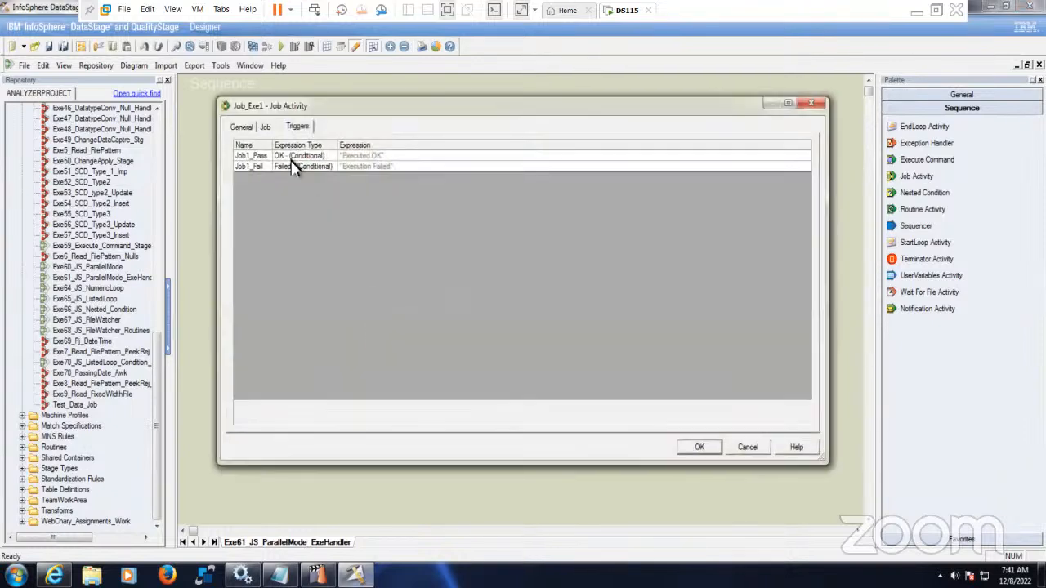
pyautogui.click(265, 127)
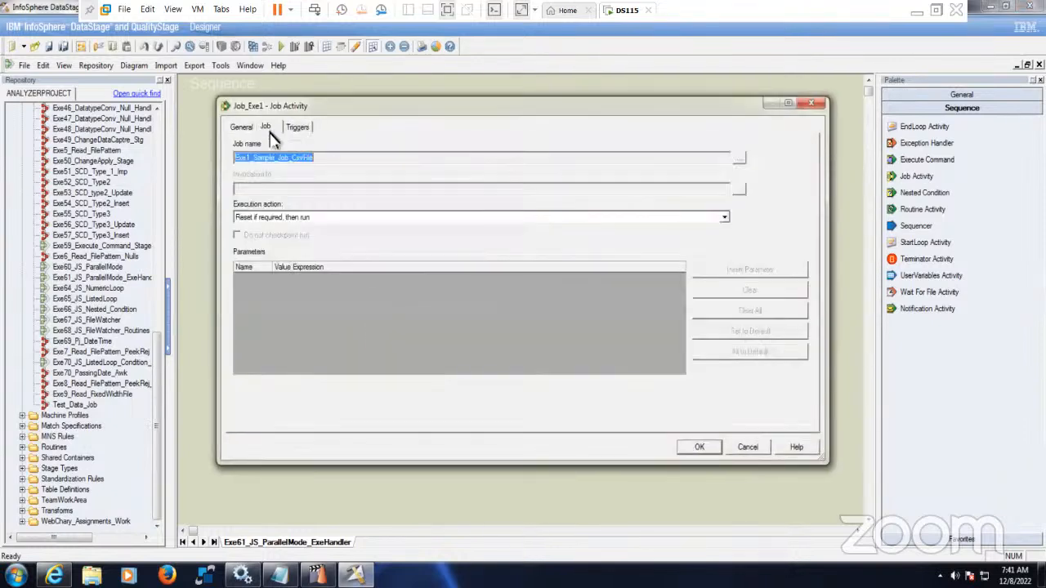
pyautogui.click(749, 447)
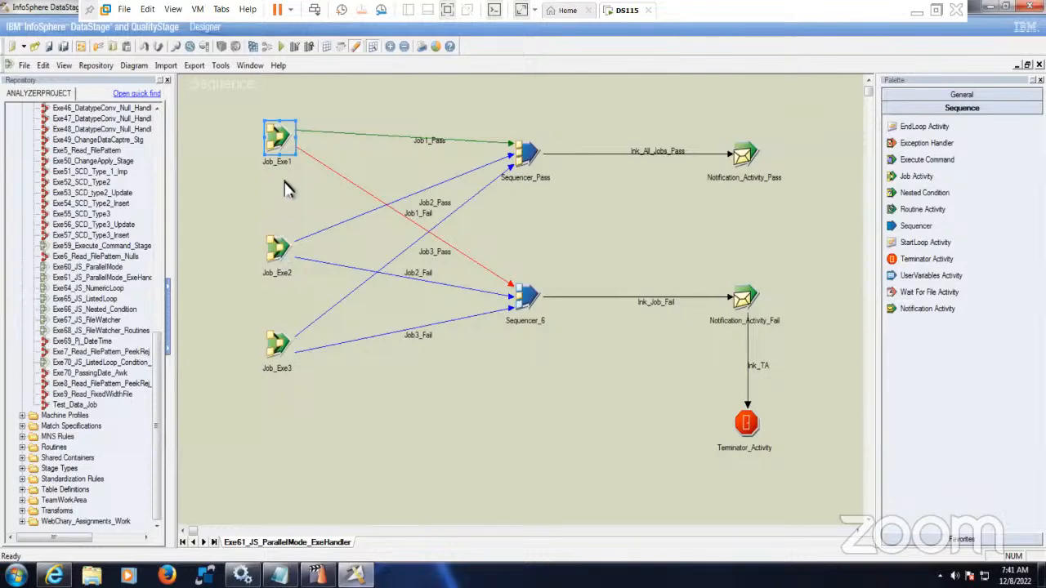
pyautogui.doubleClick(279, 145)
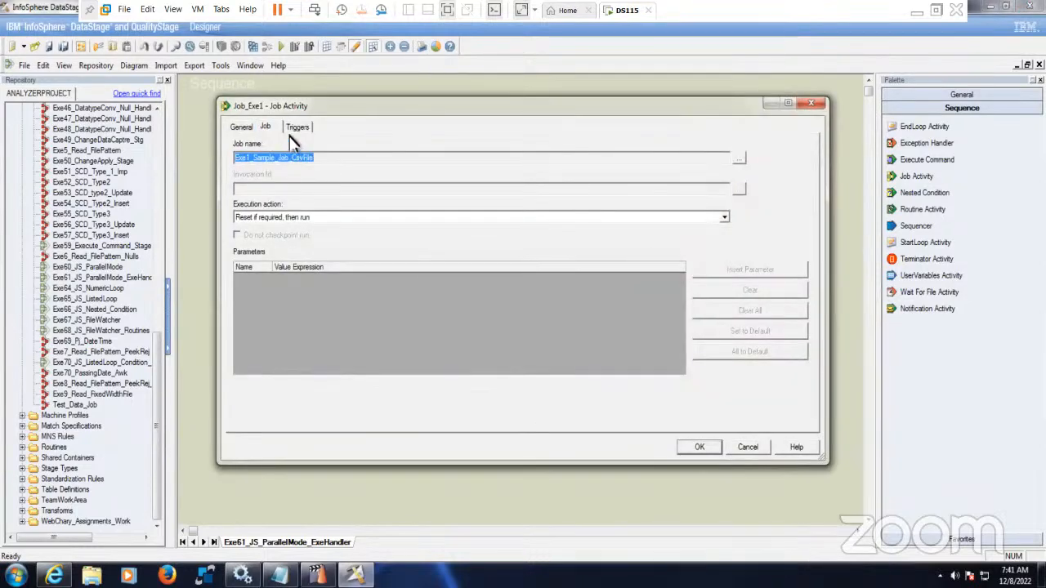
pyautogui.click(300, 131)
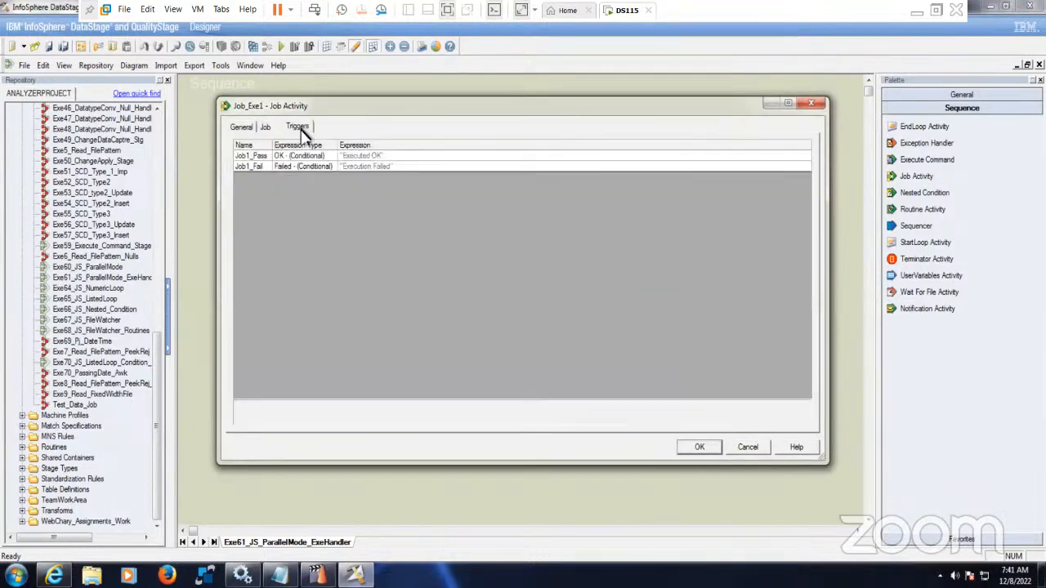
pyautogui.click(246, 131)
pyautogui.click(749, 448)
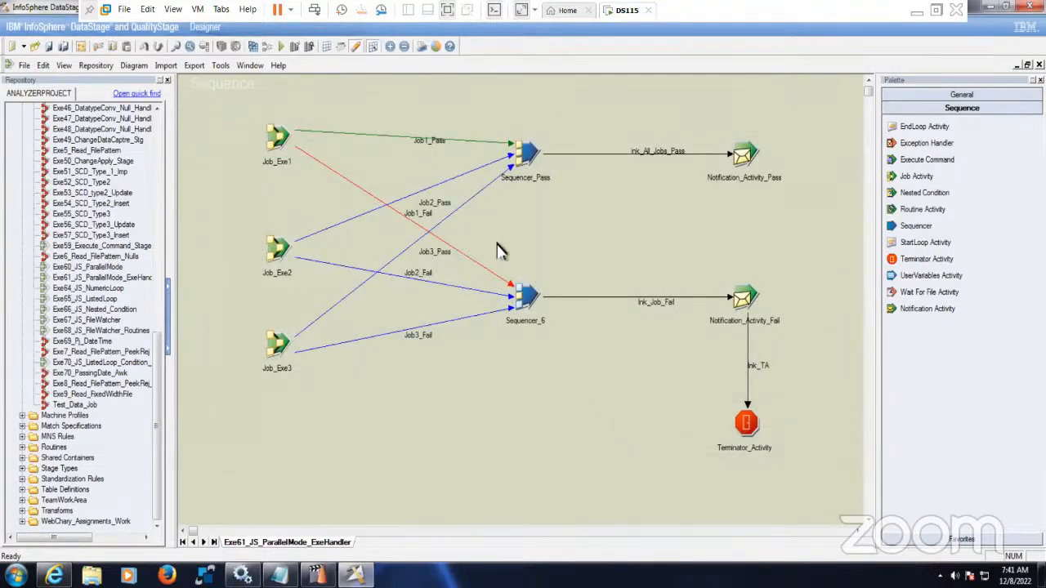
# - Delete the fail sequencer Sequencer_6 and its three red fail links
pyautogui.moveTo(488, 232); pyautogui.dragTo(547, 384)
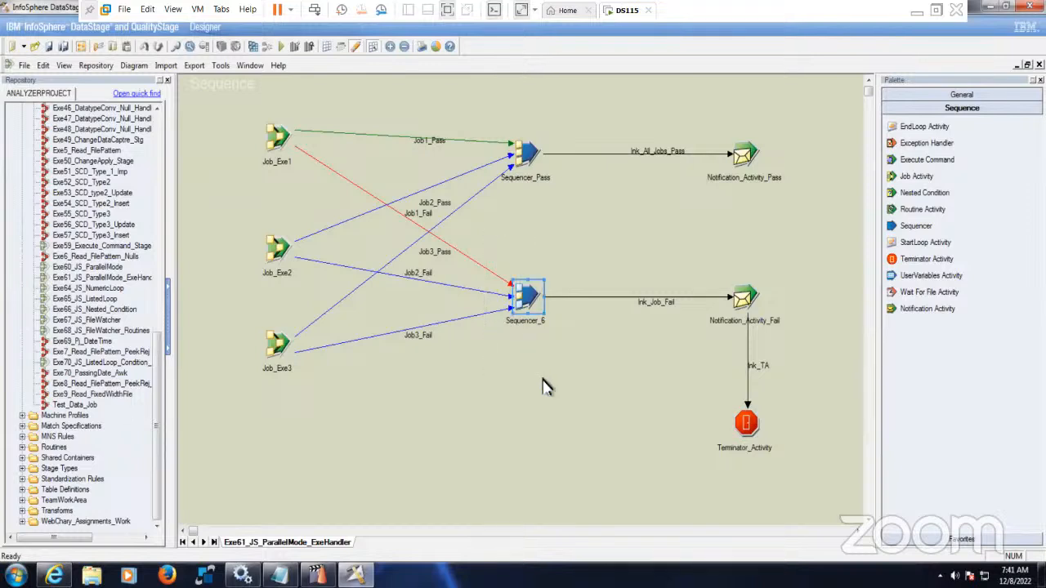
pyautogui.press('Delete')
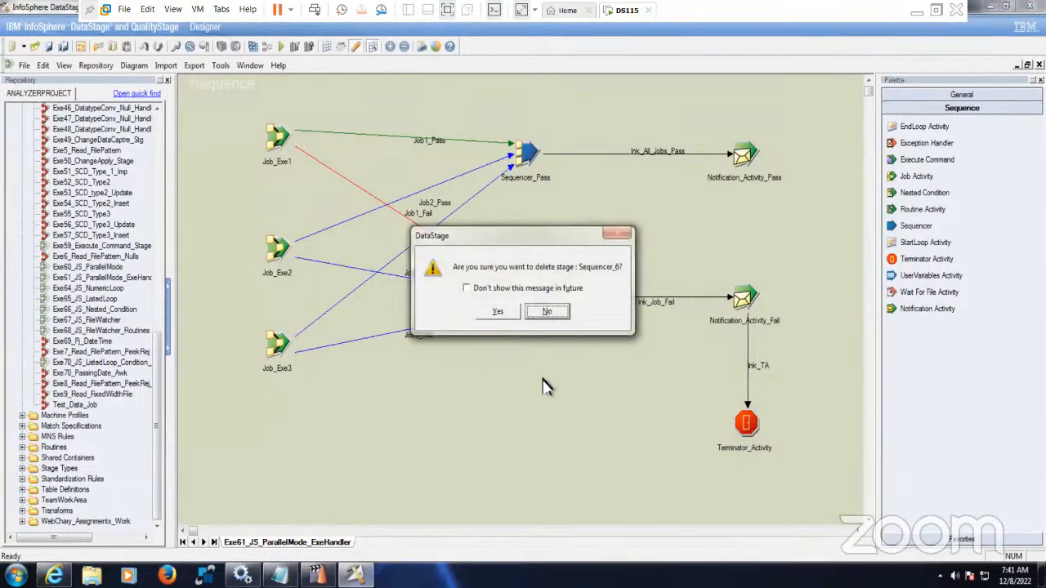
pyautogui.click(496, 313)
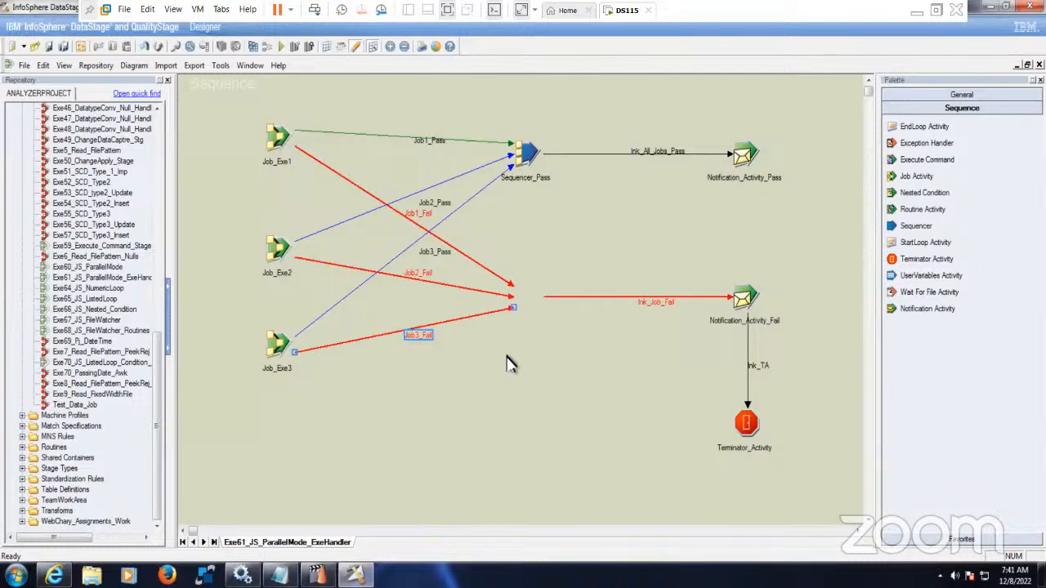
pyautogui.moveTo(515, 336); pyautogui.dragTo(527, 369)
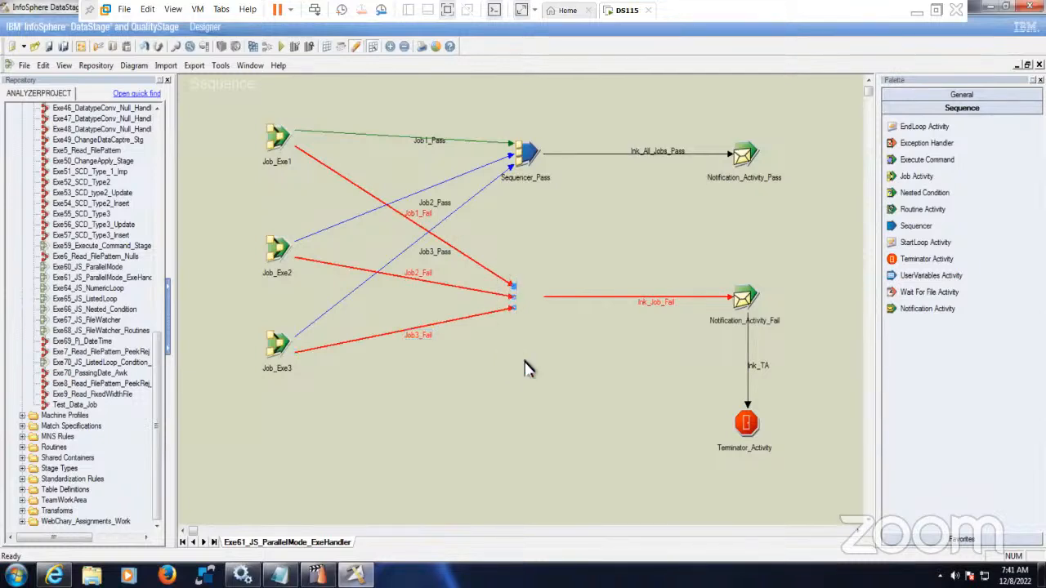
pyautogui.press('Delete')
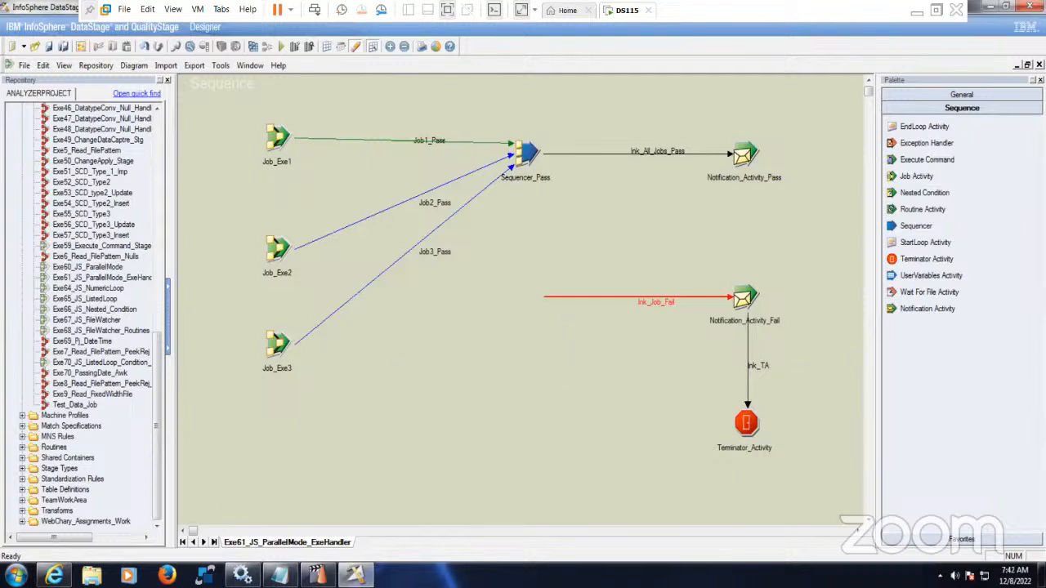
# - Add an Exception Handler and line it up with Notification_Activity_Fail and Terminator_Activity in one row
pyautogui.moveTo(927, 143); pyautogui.dragTo(499, 315)
pyautogui.moveTo(750, 305); pyautogui.dragTo(661, 329)
pyautogui.moveTo(500, 314); pyautogui.dragTo(437, 358)
pyautogui.moveTo(659, 322); pyautogui.dragTo(599, 358)
pyautogui.click(755, 413)
pyautogui.moveTo(757, 405); pyautogui.dragTo(771, 344)
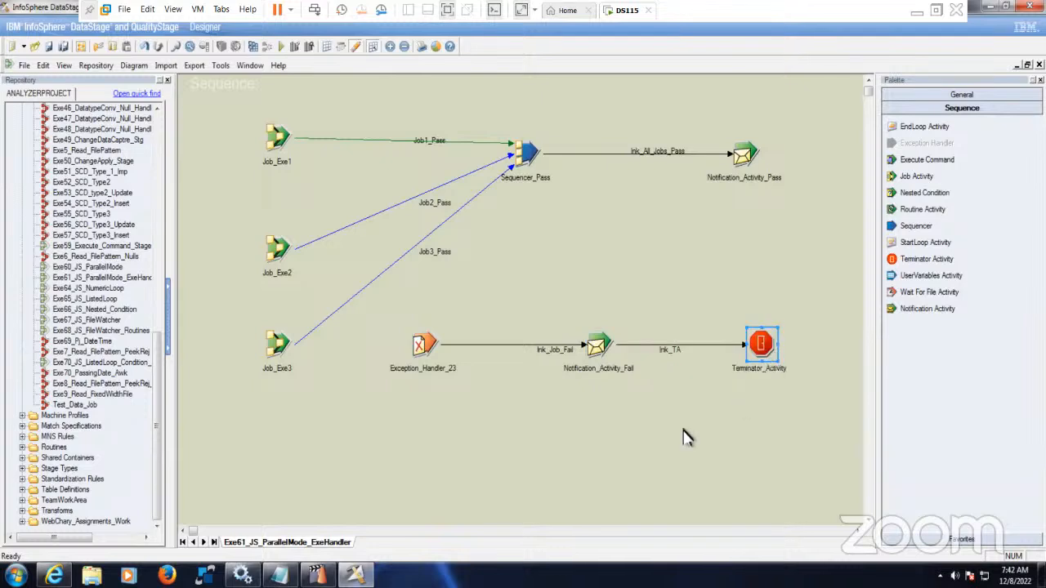
# - Rename the new exception handler activity to Exception_Handler
pyautogui.rightClick(437, 352)
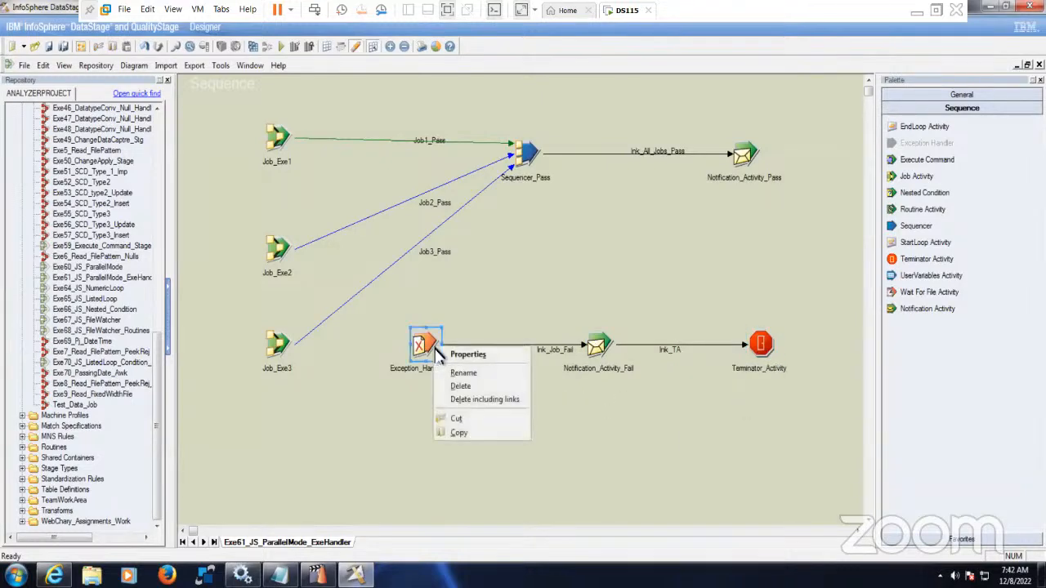
pyautogui.click(467, 387)
pyautogui.click(462, 375)
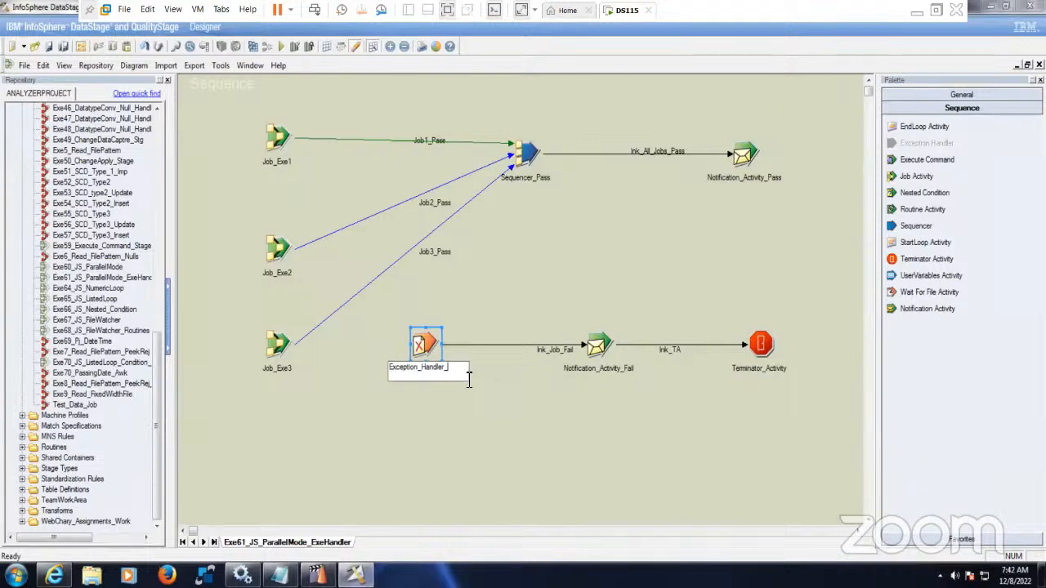
pyautogui.click(532, 436)
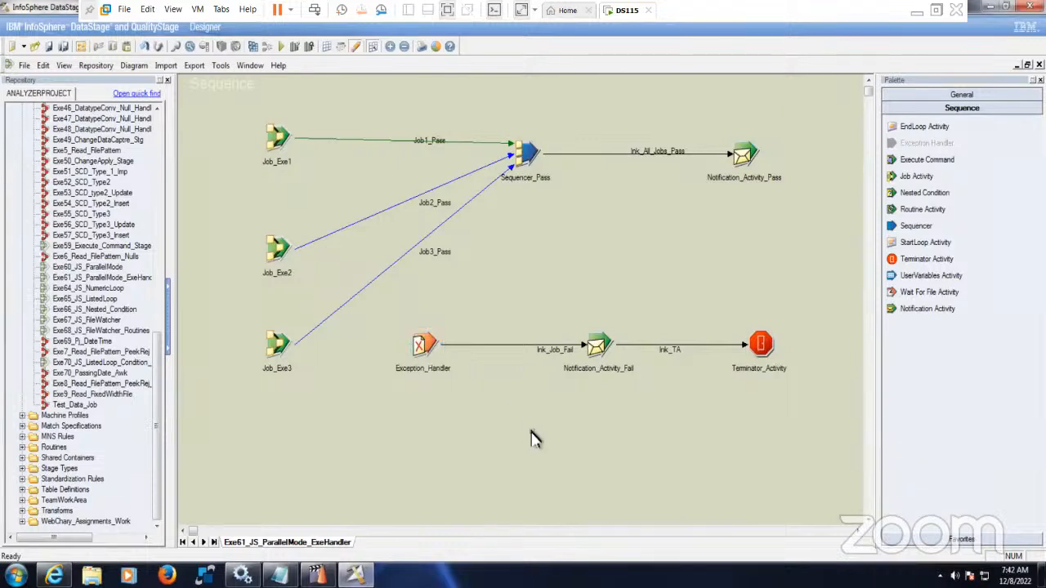
# - Insert Exception_Handler's $ErrMessage at the end of Notification_Activity_Fail's email subject
pyautogui.doubleClick(591, 350)
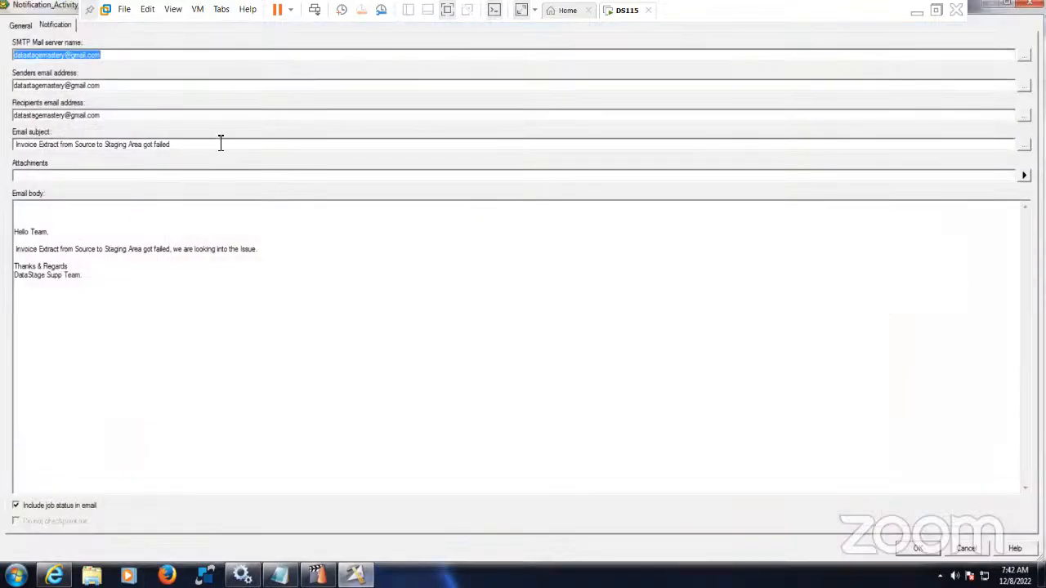
pyautogui.click(224, 146)
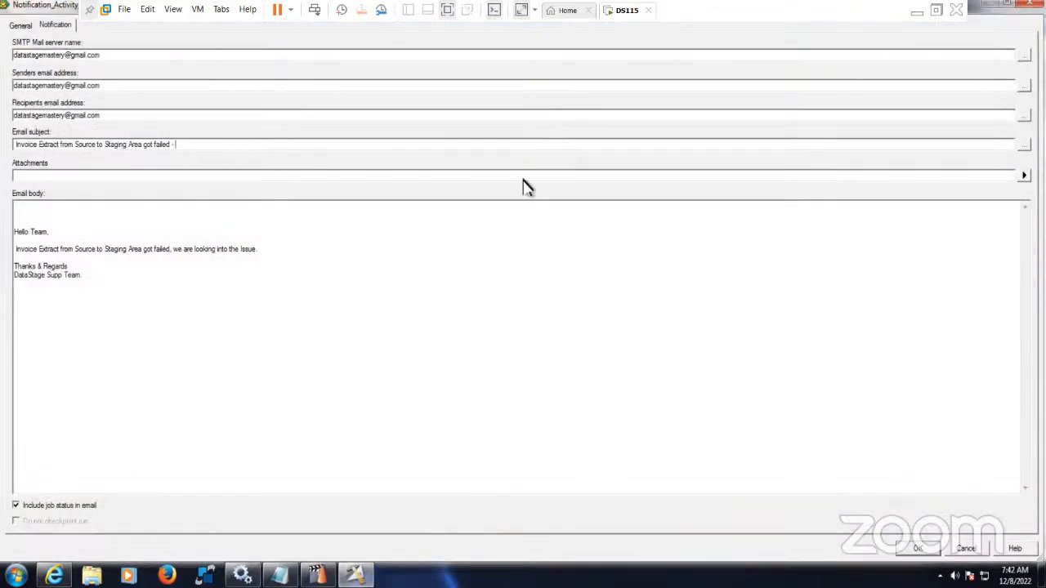
pyautogui.click(1024, 144)
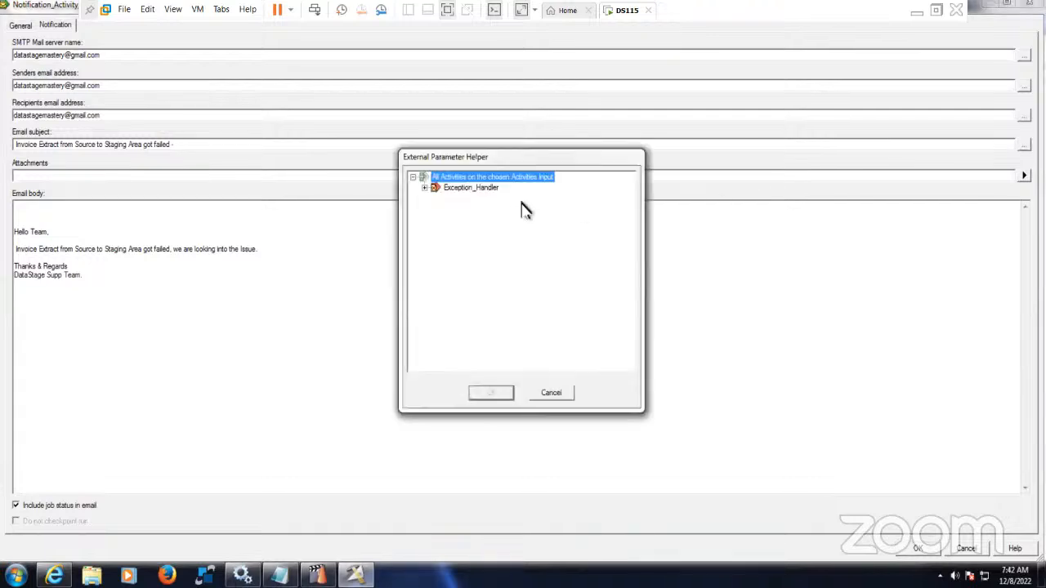
pyautogui.click(425, 188)
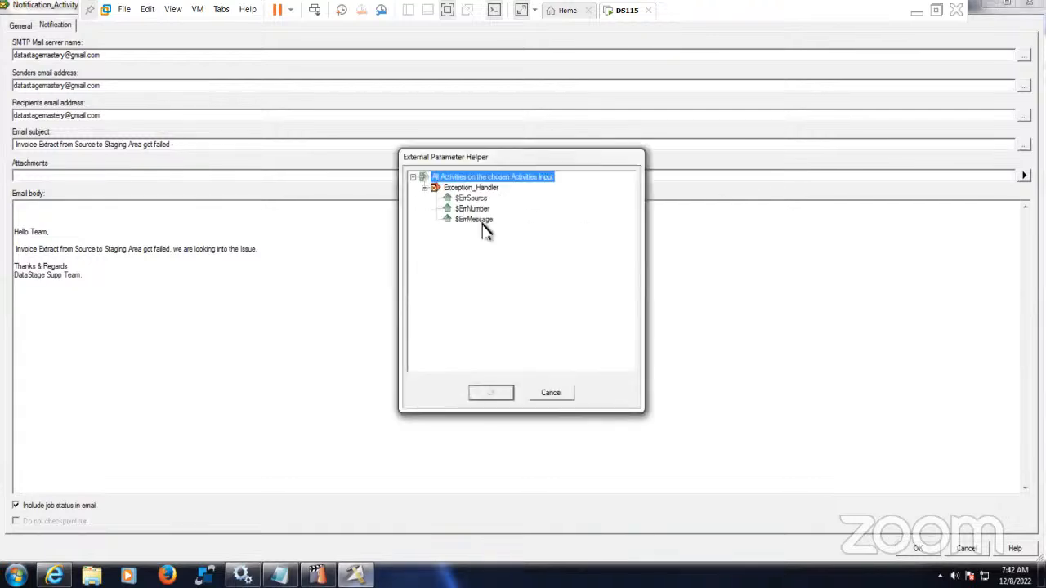
pyautogui.click(476, 219)
pyautogui.click(493, 393)
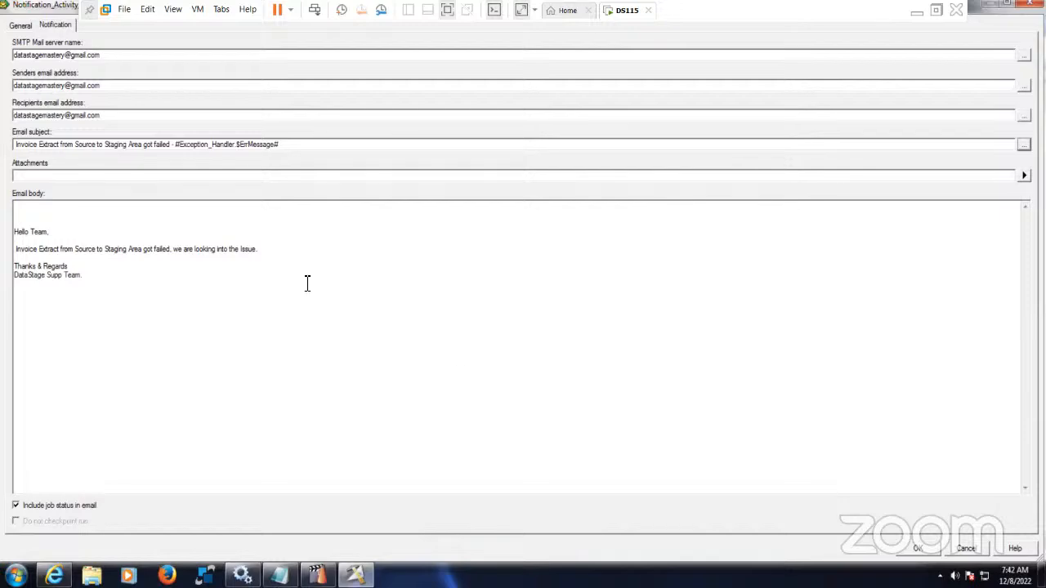
pyautogui.click(917, 548)
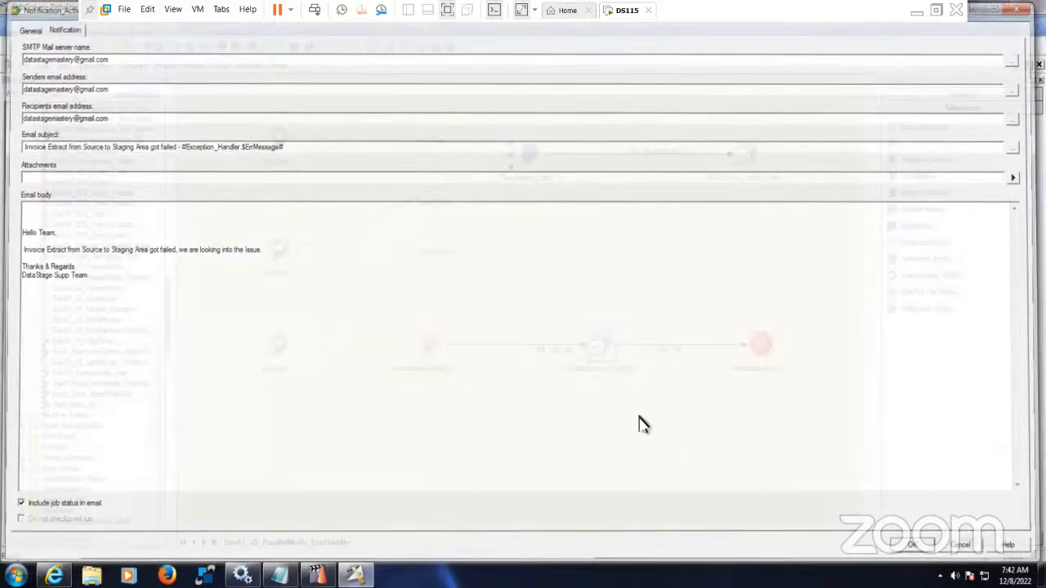
pyautogui.moveTo(394, 321); pyautogui.dragTo(784, 425)
# - Compile Exe61_JS_ParallelMode_ExeHandler, saving changes first, and close the error-free compile results
pyautogui.click(744, 455)
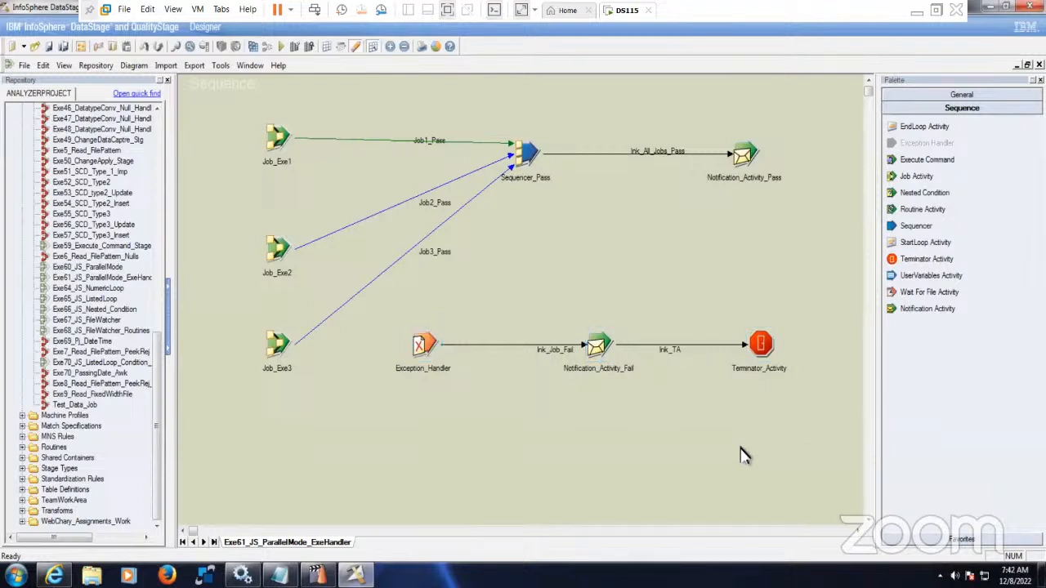
pyautogui.click(253, 47)
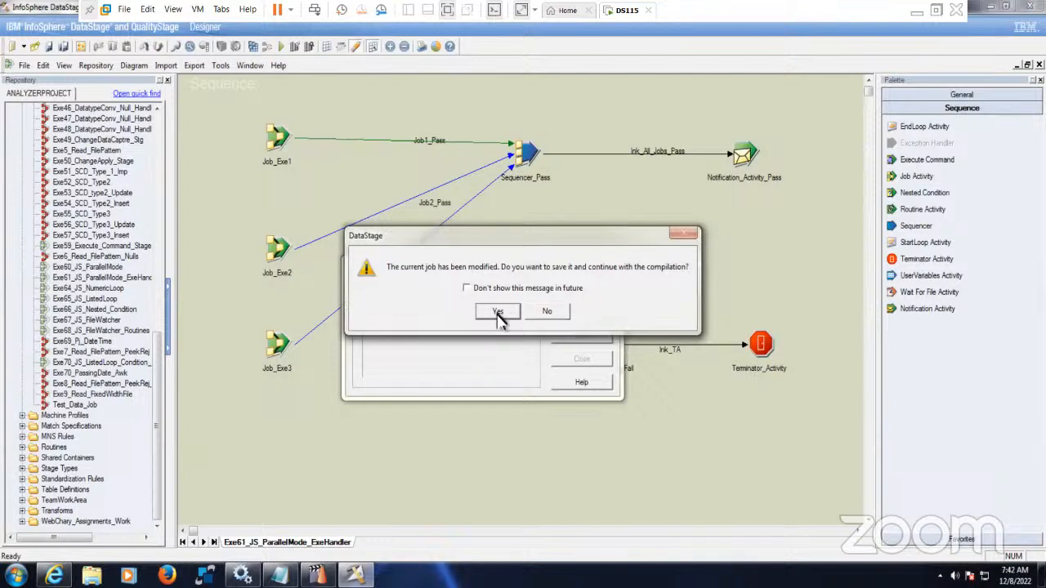
pyautogui.click(498, 312)
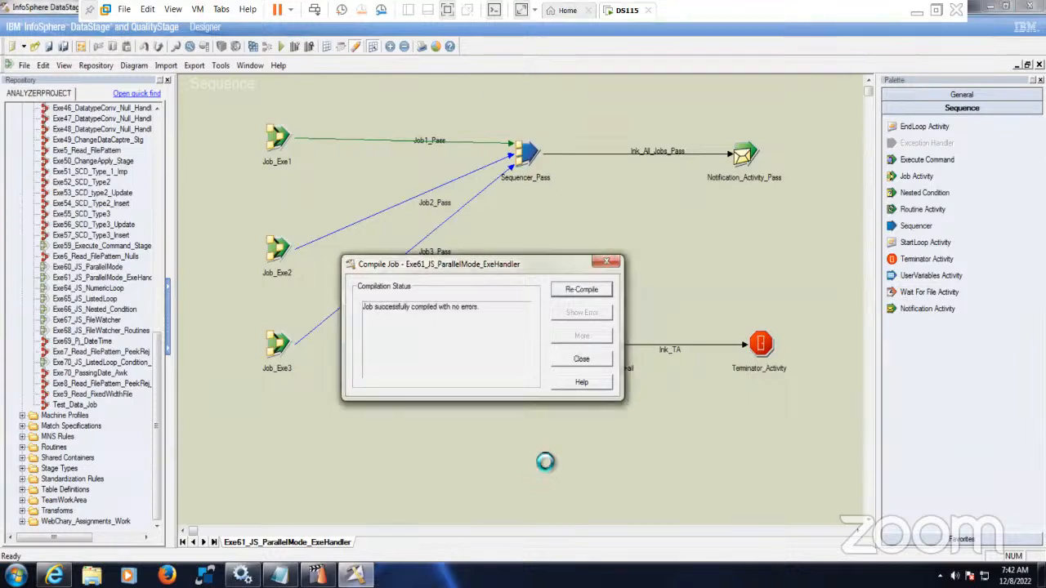
pyautogui.click(581, 360)
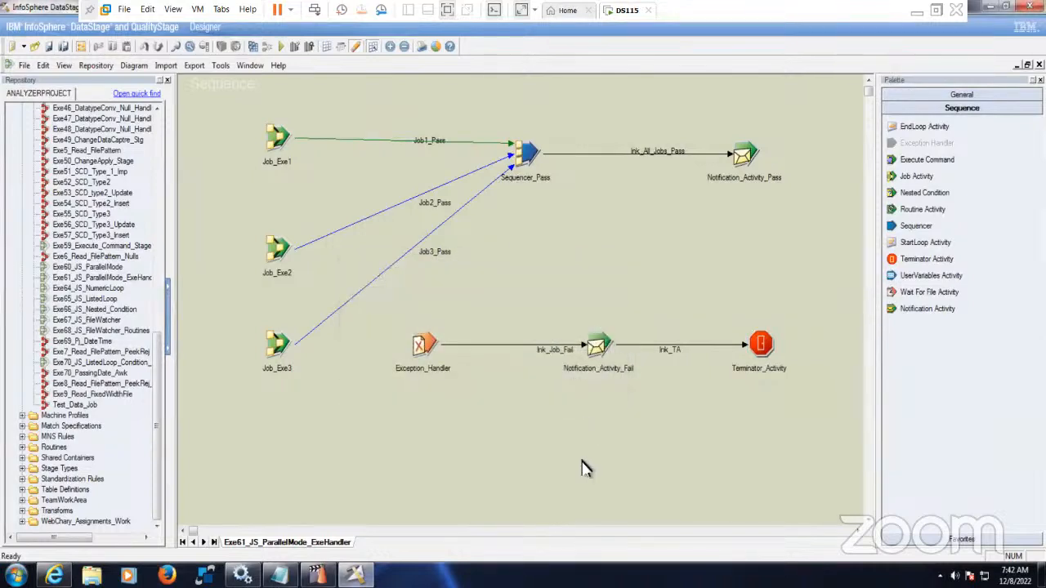
# - Run Exe61_JS_ParallelMode_ExeHandler from Director with warnings set to No limit, then return to Designer
pyautogui.click(318, 576)
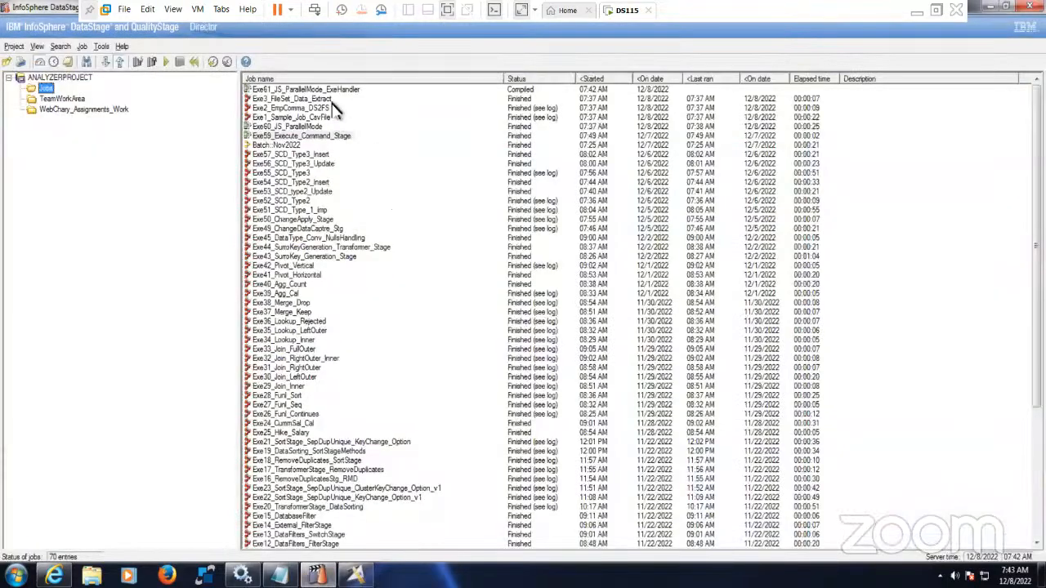
pyautogui.click(337, 89)
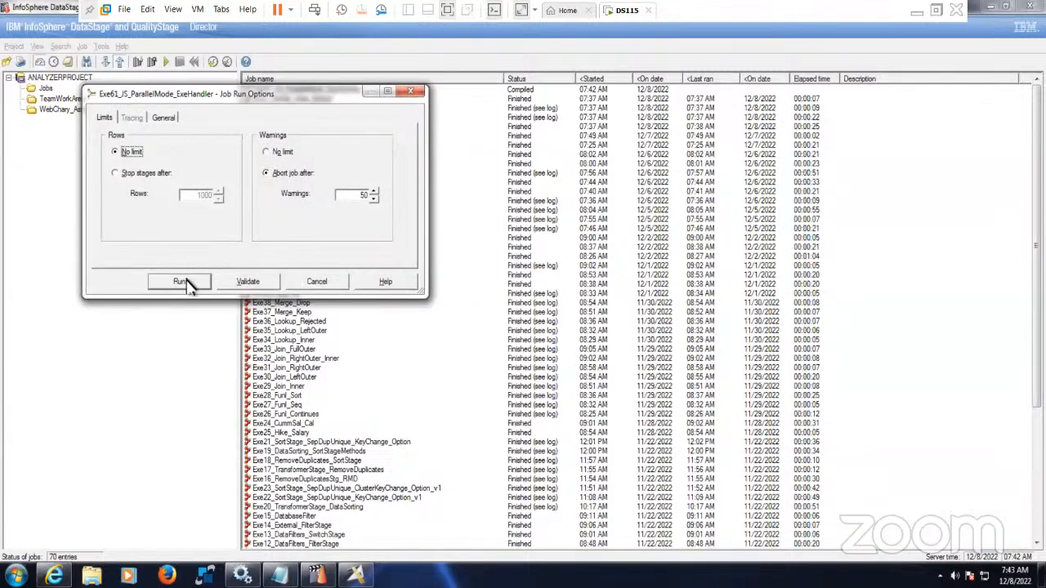
pyautogui.click(275, 152)
pyautogui.click(183, 282)
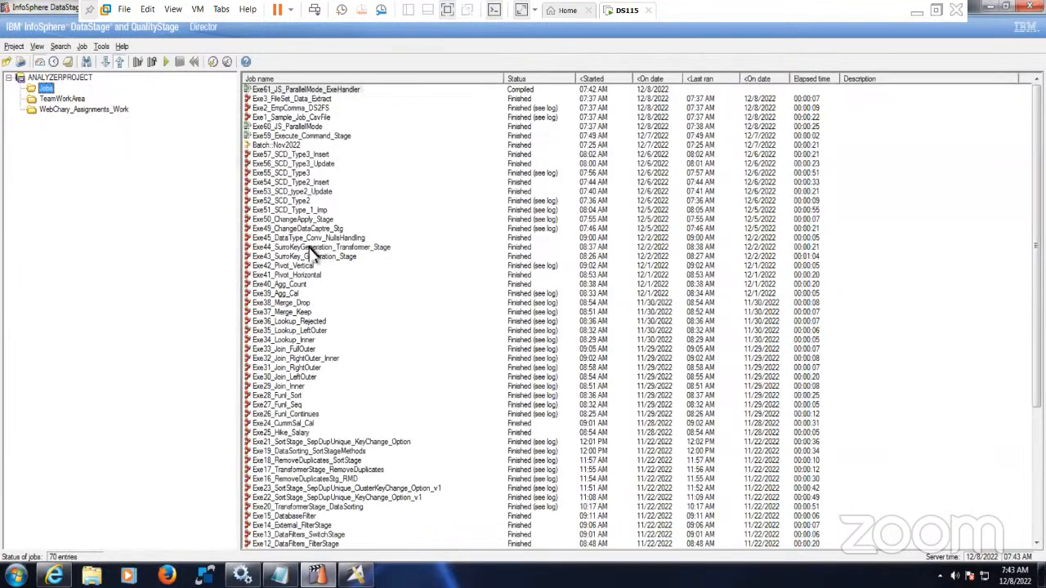
pyautogui.click(309, 248)
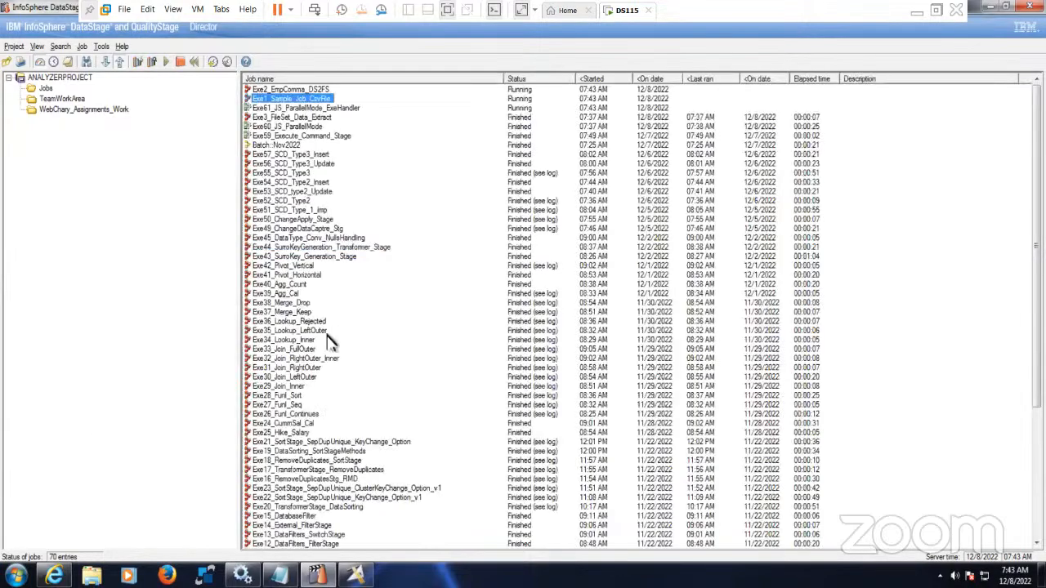
pyautogui.click(334, 110)
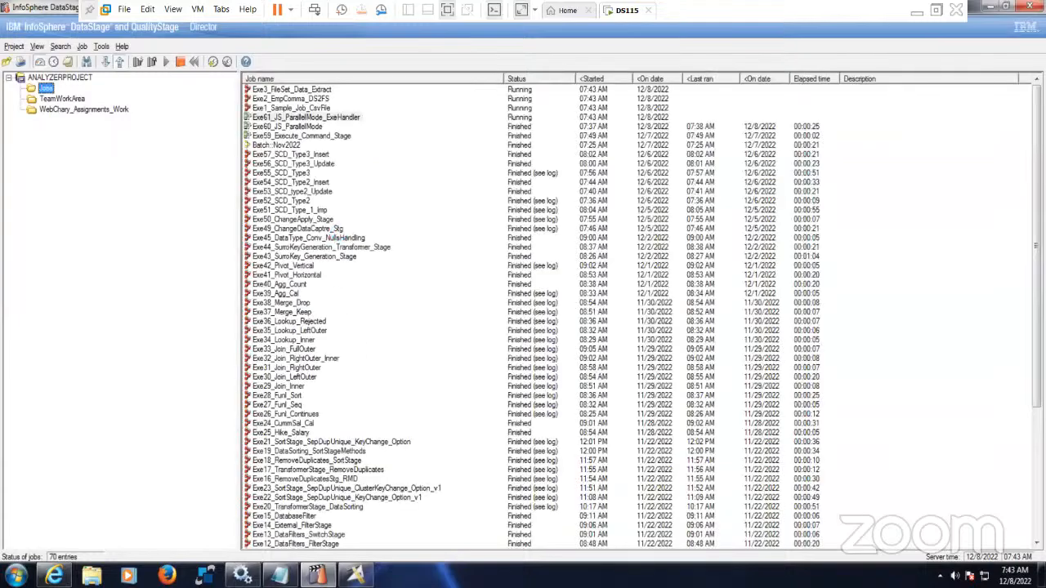
pyautogui.click(357, 576)
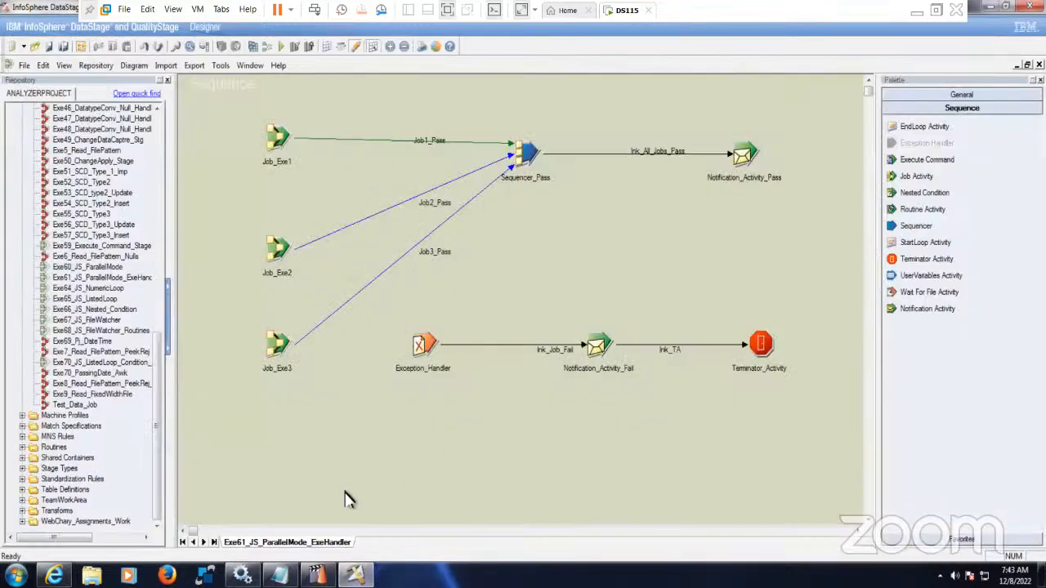
pyautogui.moveTo(385, 324); pyautogui.dragTo(478, 400)
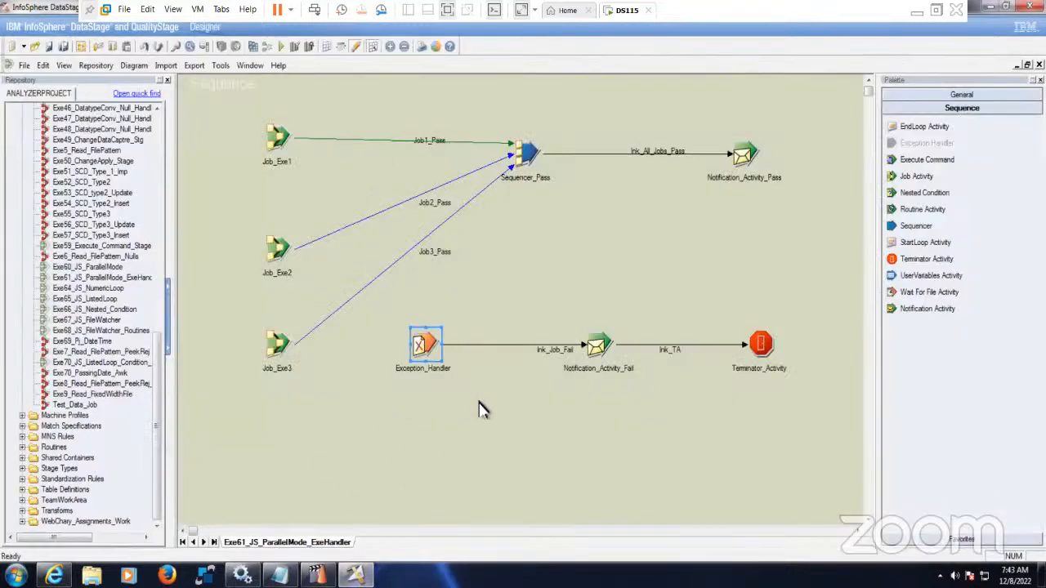
pyautogui.click(478, 400)
pyautogui.moveTo(565, 294); pyautogui.dragTo(662, 422)
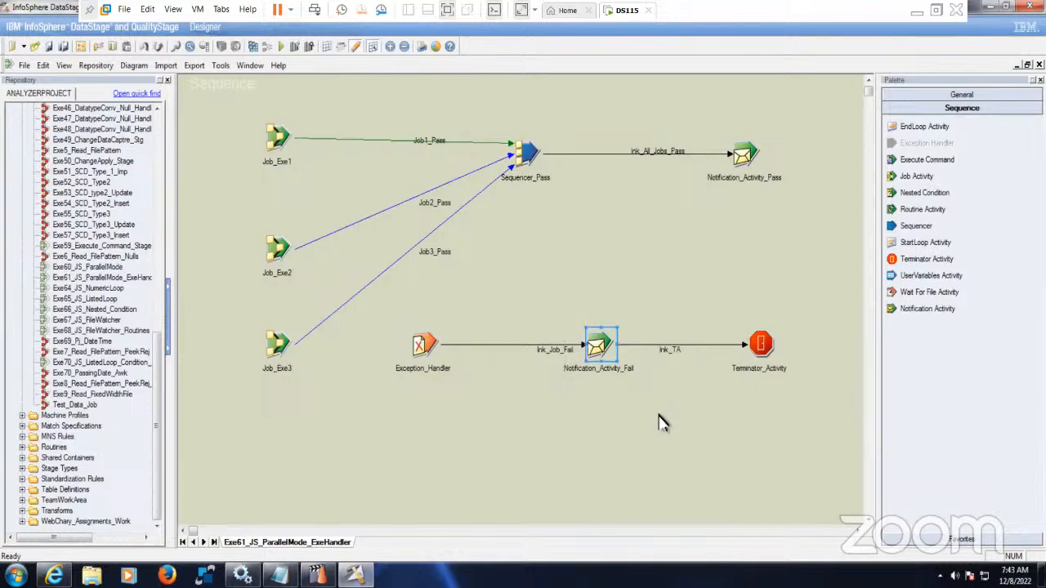
pyautogui.click(663, 418)
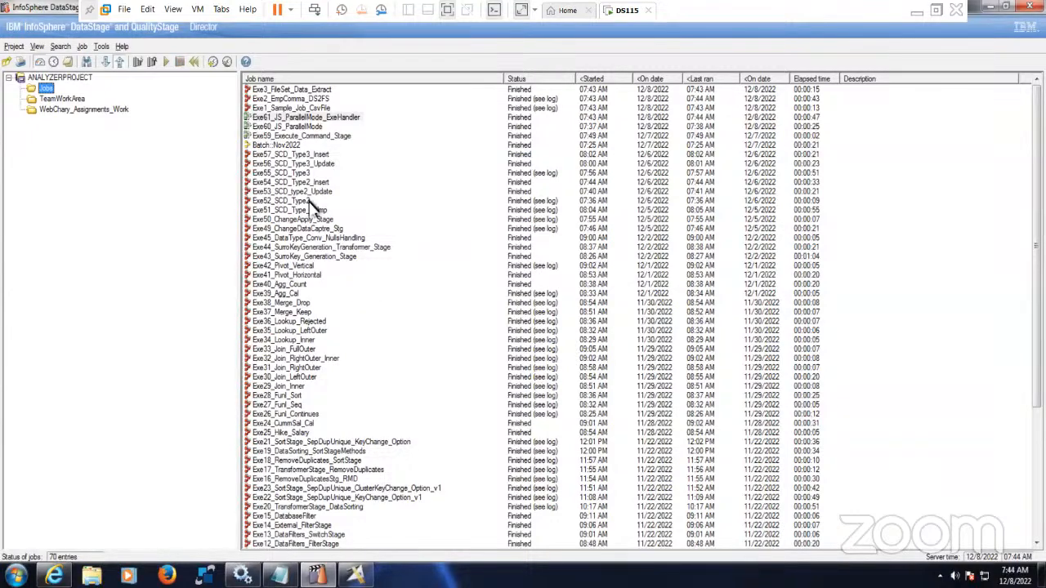
pyautogui.click(357, 576)
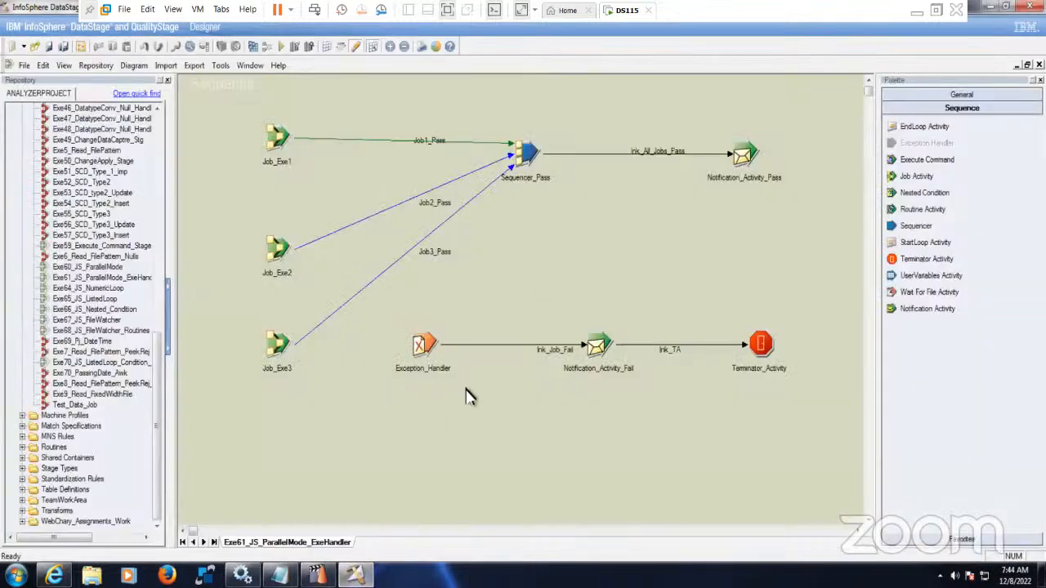
# - Review the diagram and the job-sequence notes about running activities one after another
pyautogui.moveTo(437, 376); pyautogui.dragTo(812, 420)
pyautogui.click(812, 420)
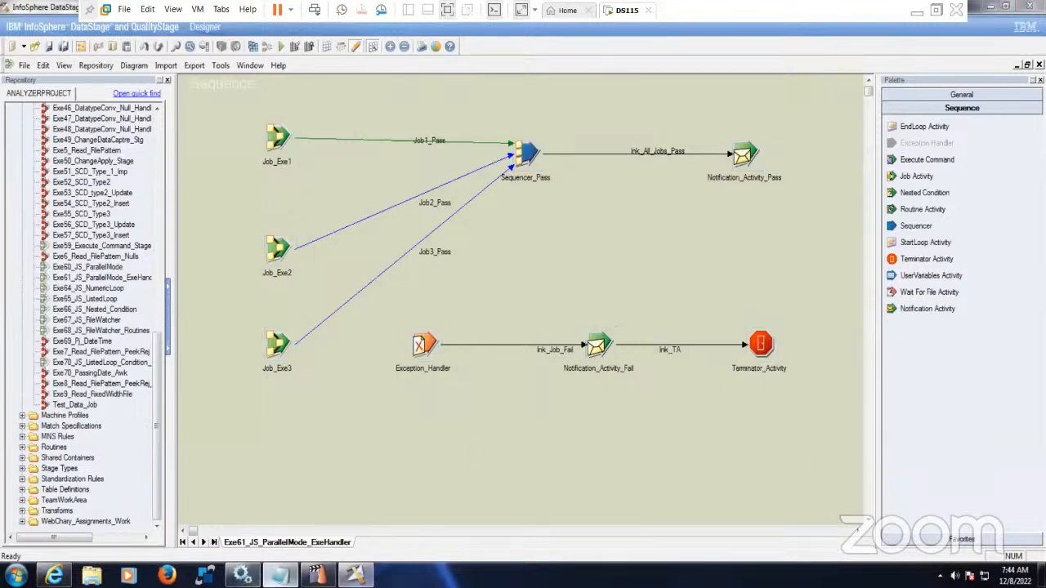
pyautogui.click(278, 576)
pyautogui.moveTo(158, 167); pyautogui.dragTo(420, 168)
pyautogui.click(355, 577)
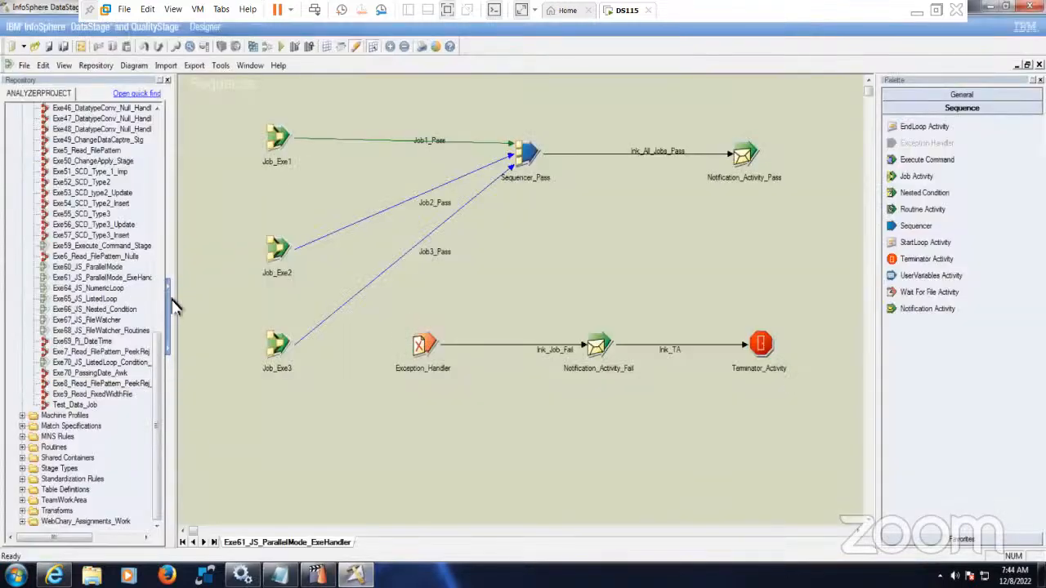
# - Widen the Repository panel beside the Exe61_JS_ParallelMode_ExeHandler canvas
pyautogui.moveTo(180, 303); pyautogui.dragTo(230, 313)
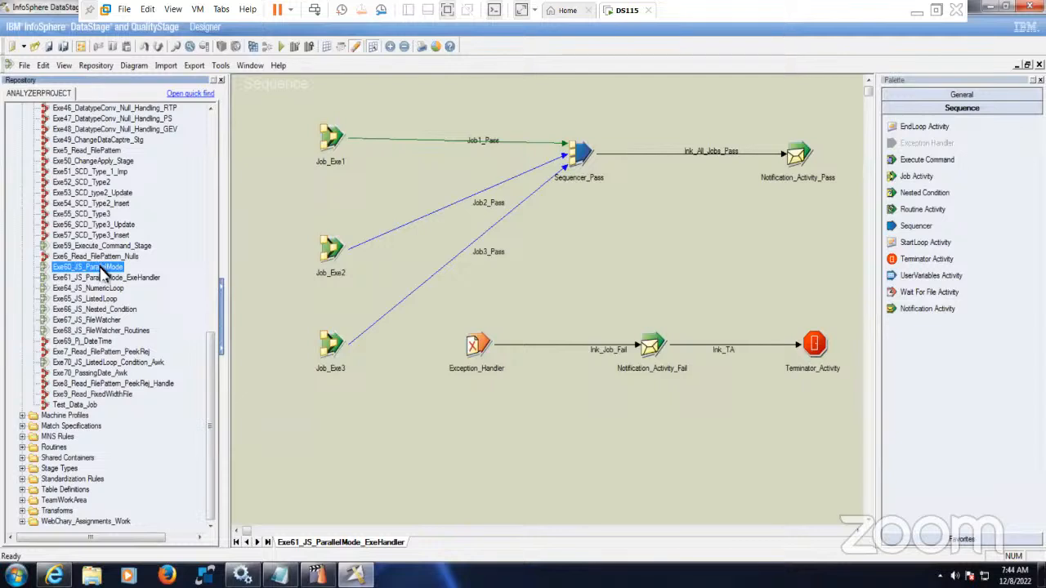
pyautogui.moveTo(104, 275)
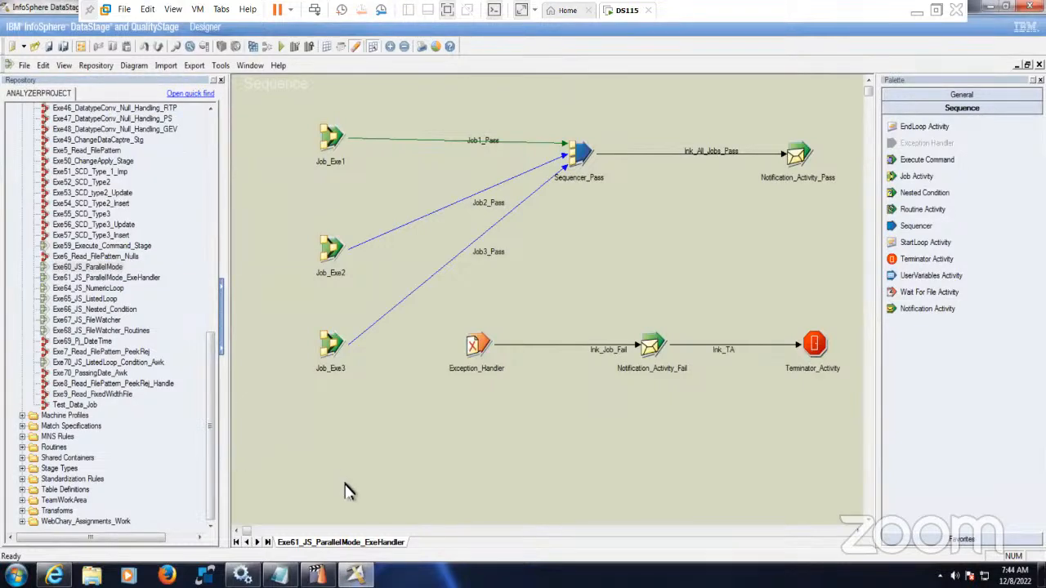
pyautogui.moveTo(233, 418); pyautogui.dragTo(256, 419)
# - Save a copy under \Jobs, renaming Exe61_JS_ParallelMode_ExeHandler to Exe62_JS_SeqOrderMode
pyautogui.click(25, 66)
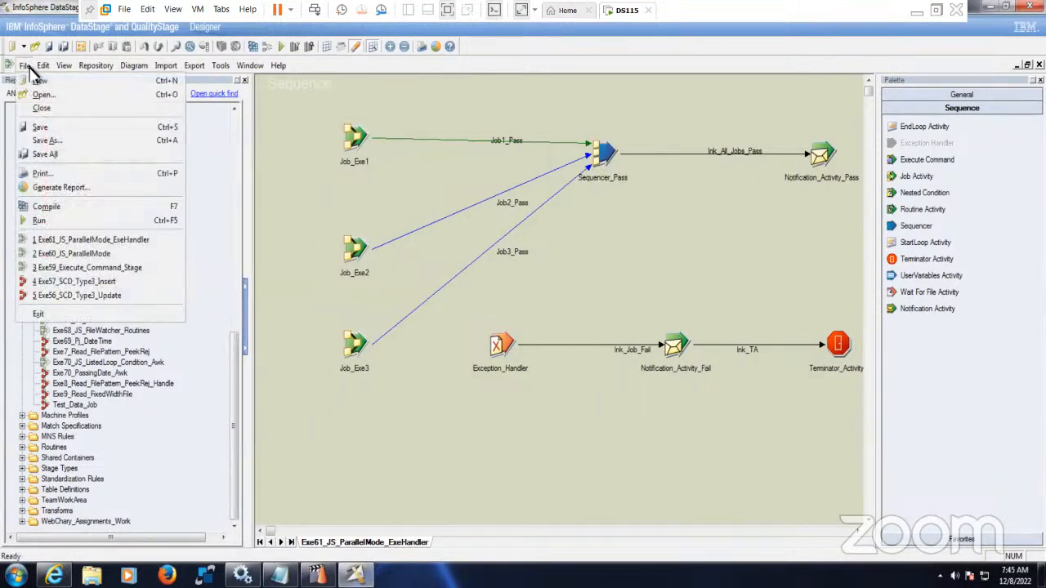
pyautogui.click(72, 140)
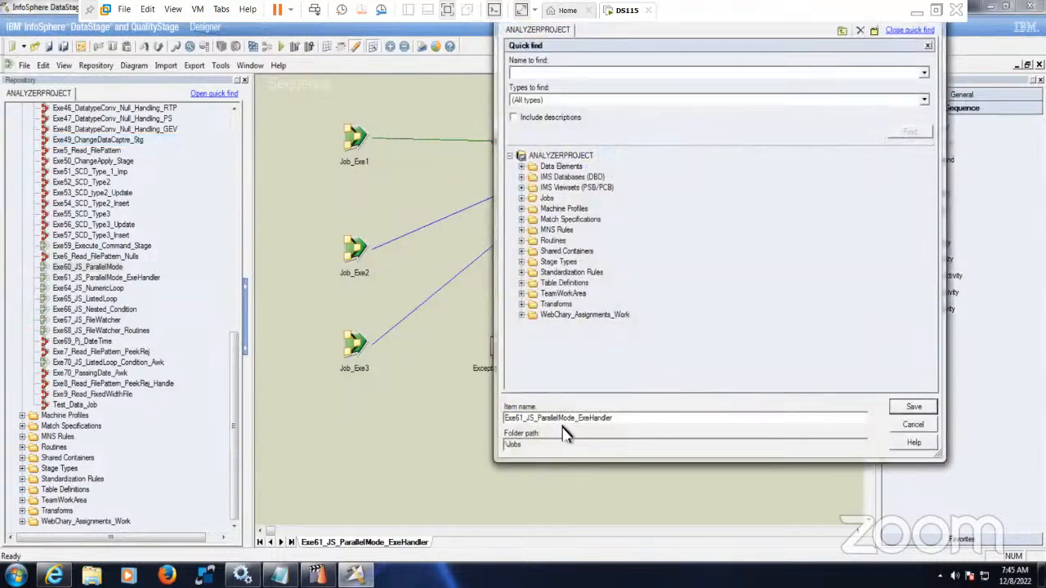
pyautogui.press('BackSpace')
pyautogui.write('2')
pyautogui.press('BackSpace')
pyautogui.press('BackSpace')
pyautogui.press('BackSpace')
pyautogui.press('BackSpace')
pyautogui.press('BackSpace')
pyautogui.press('BackSpace')
pyautogui.press('BackSpace')
pyautogui.press('BackSpace')
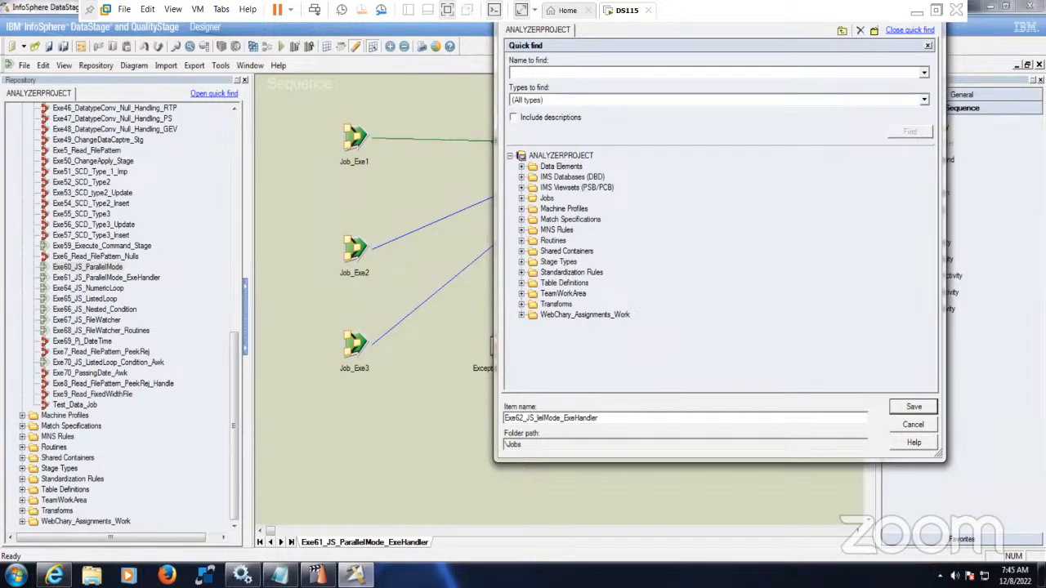
pyautogui.write('SeqOrder')
pyautogui.moveTo(584, 424); pyautogui.dragTo(671, 431)
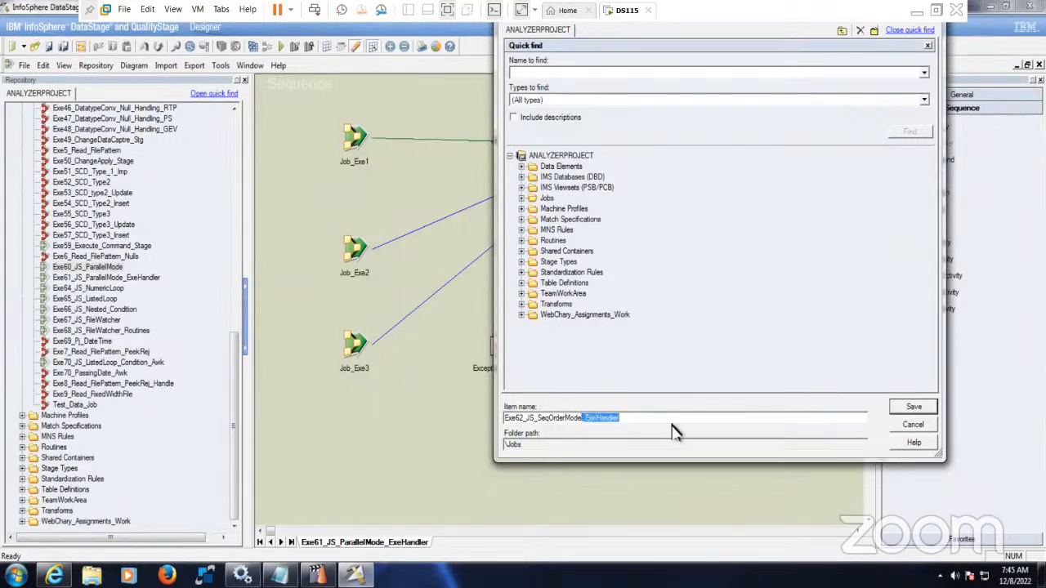
pyautogui.press('Delete')
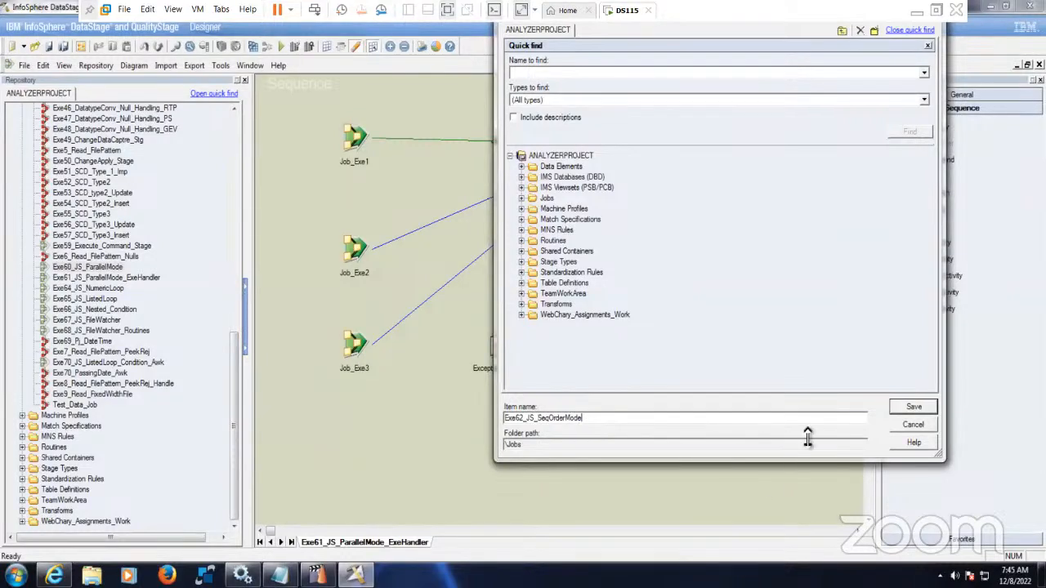
pyautogui.click(914, 408)
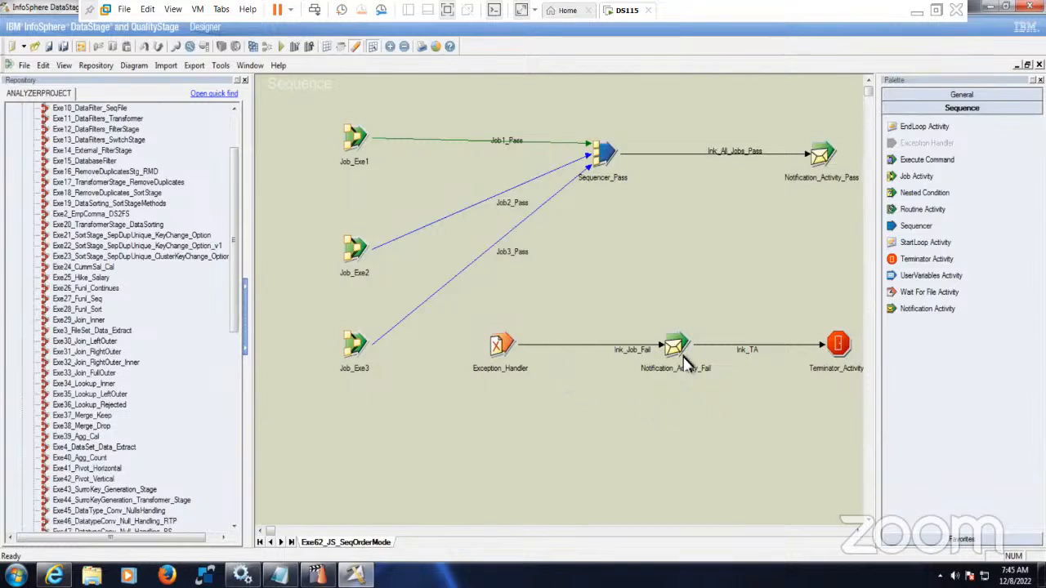
# - Make room by lowering the bottom row, Sequencer_Pass and Notification_Activity_Pass, and shifting Job_Exe1–3 left
pyautogui.moveTo(464, 325); pyautogui.dragTo(852, 398)
pyautogui.moveTo(679, 343); pyautogui.dragTo(617, 407)
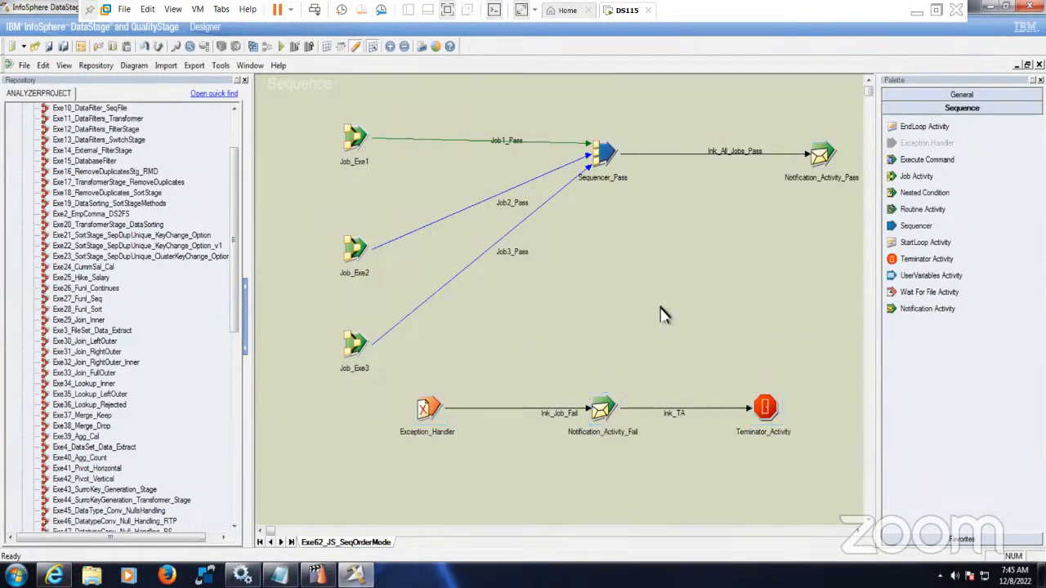
pyautogui.moveTo(353, 144); pyautogui.dragTo(339, 147)
pyautogui.moveTo(357, 250); pyautogui.dragTo(343, 250)
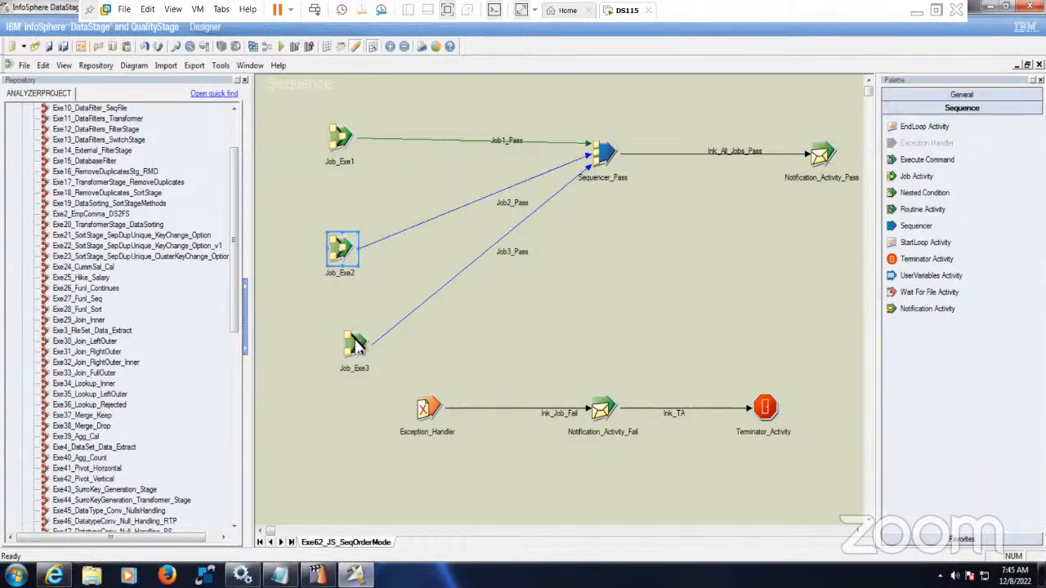
pyautogui.moveTo(355, 353); pyautogui.dragTo(342, 353)
pyautogui.moveTo(605, 155); pyautogui.dragTo(658, 221)
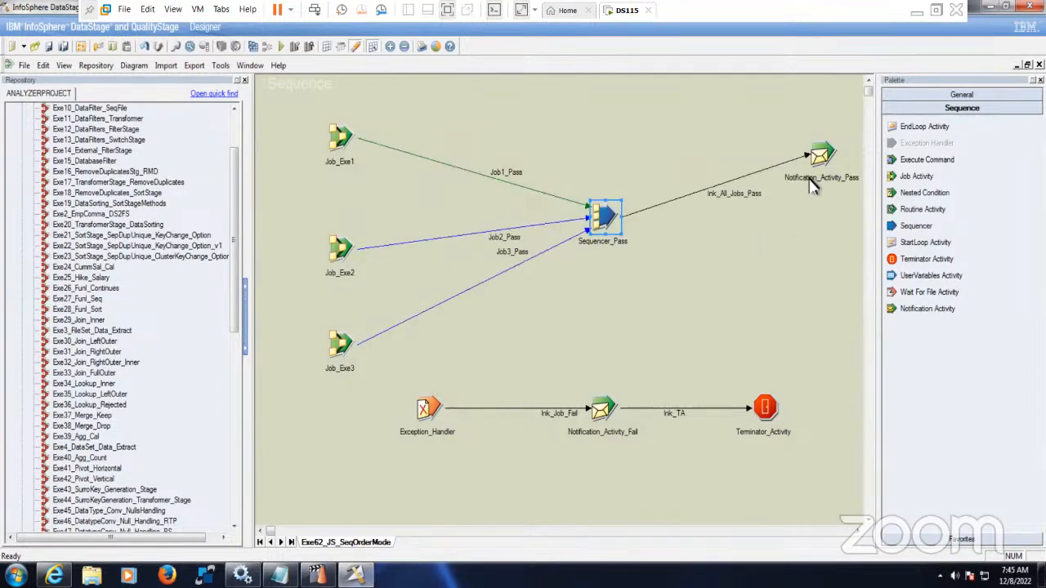
pyautogui.moveTo(821, 167); pyautogui.dragTo(793, 227)
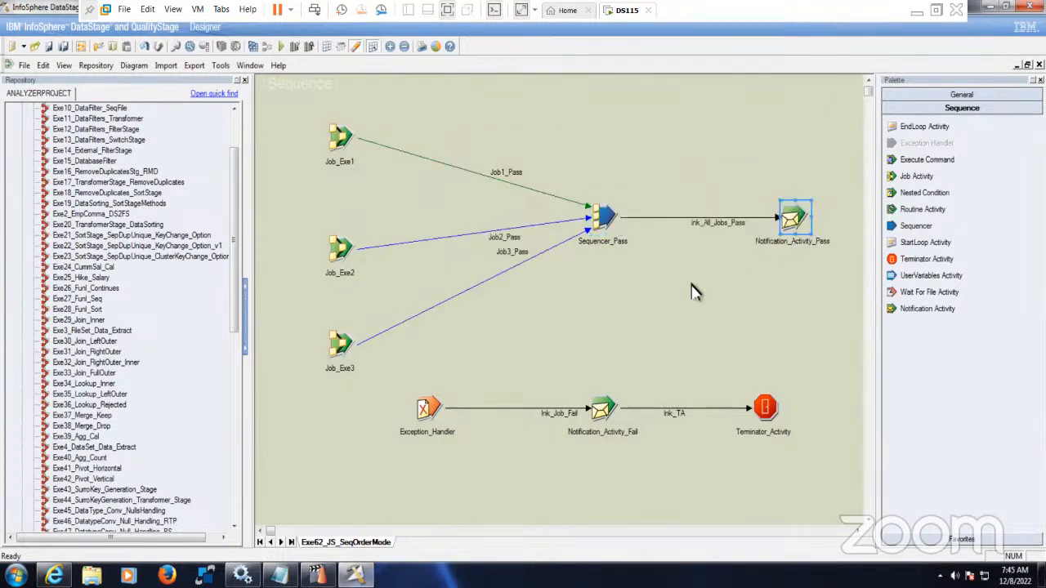
# - Move Job_Exe2 into the top row and reconnect the Job1_Pass link to end at Job_Exe2
pyautogui.moveTo(342, 249); pyautogui.dragTo(531, 127)
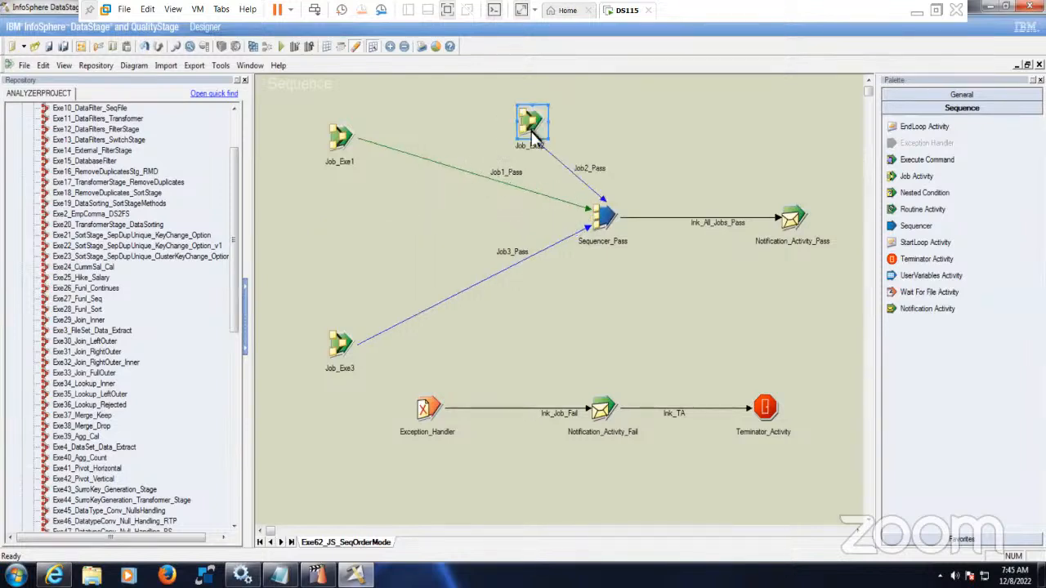
pyautogui.click(549, 204)
pyautogui.click(588, 212)
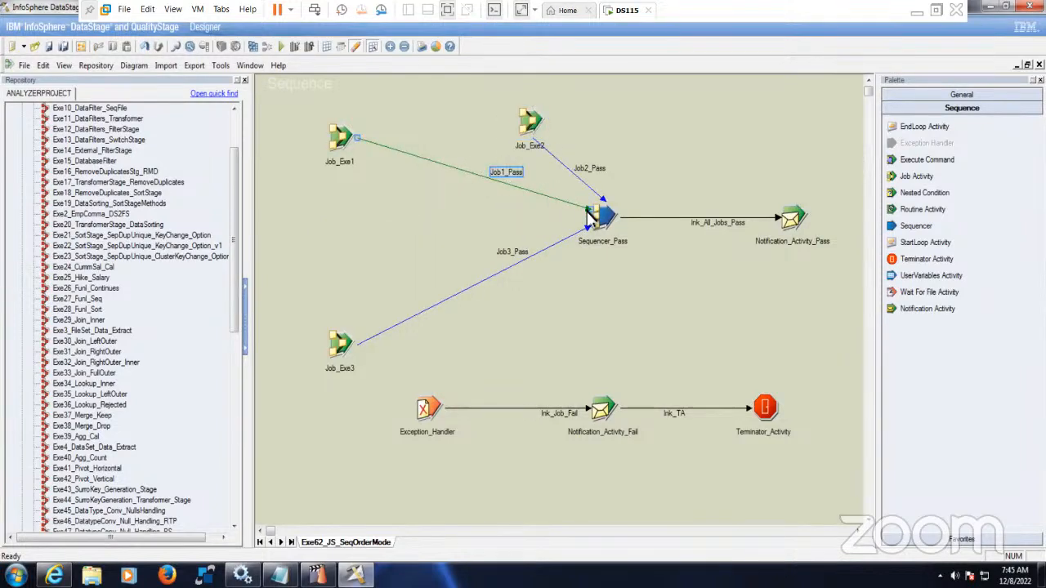
pyautogui.moveTo(592, 214); pyautogui.dragTo(531, 135)
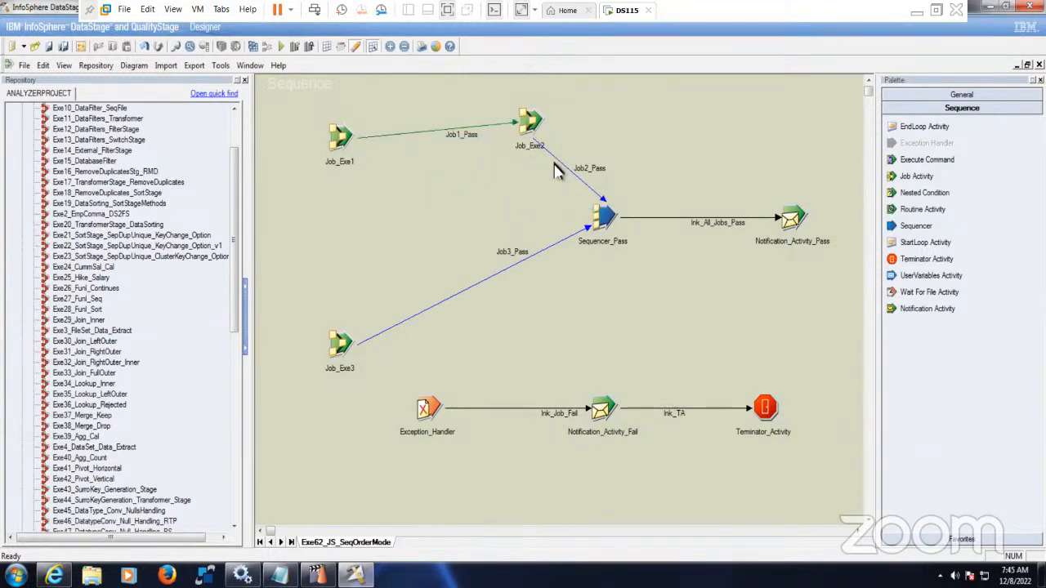
pyautogui.click(535, 138)
pyautogui.click(513, 193)
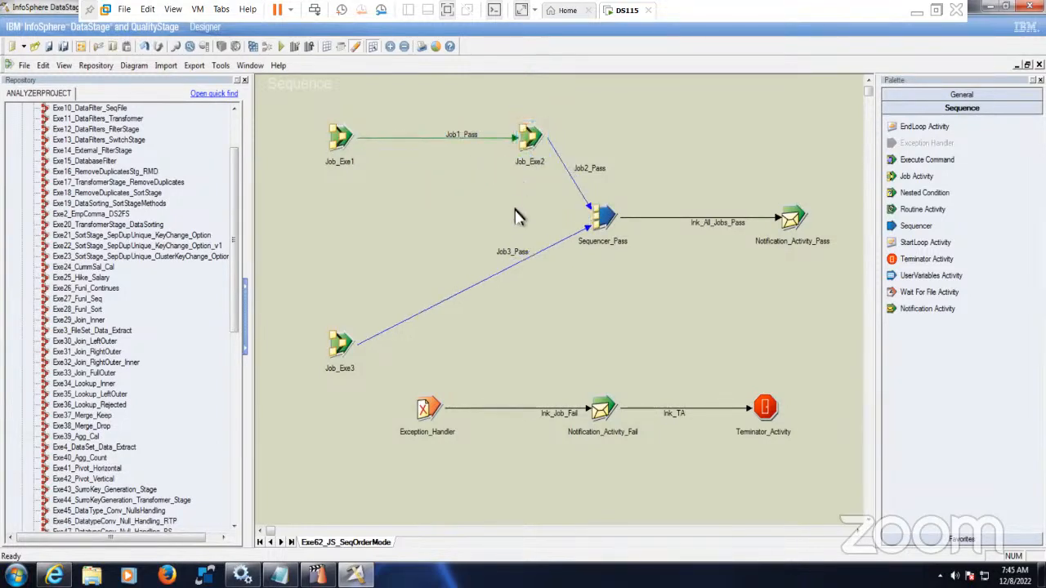
pyautogui.click(615, 231)
pyautogui.moveTo(615, 231); pyautogui.dragTo(613, 264)
# - Move Job_Exe3 into the top row and reconnect the Job2_Pass link to end at Job_Exe3
pyautogui.moveTo(344, 339); pyautogui.dragTo(701, 104)
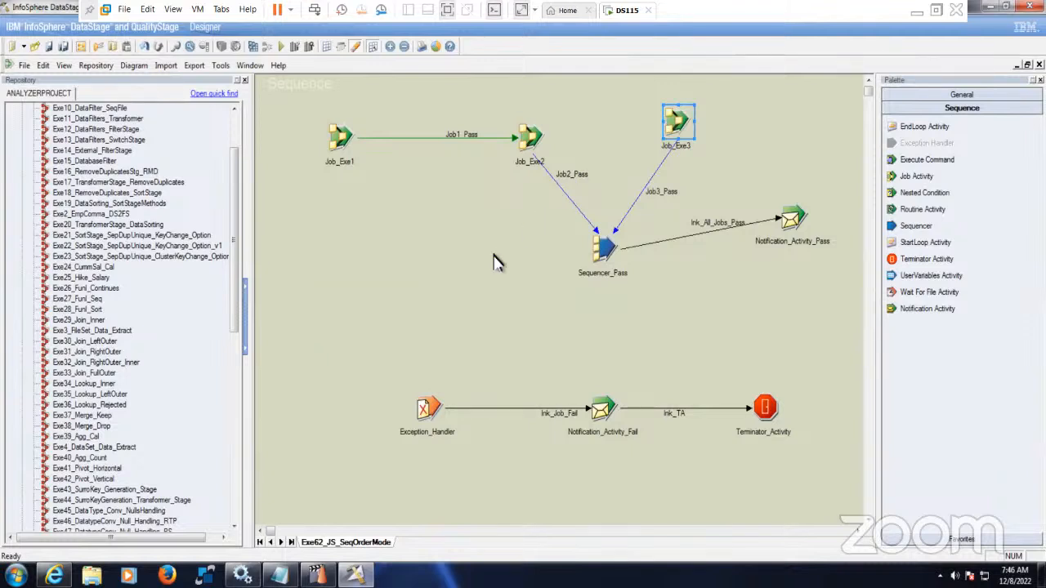
pyautogui.click(554, 166)
pyautogui.click(591, 234)
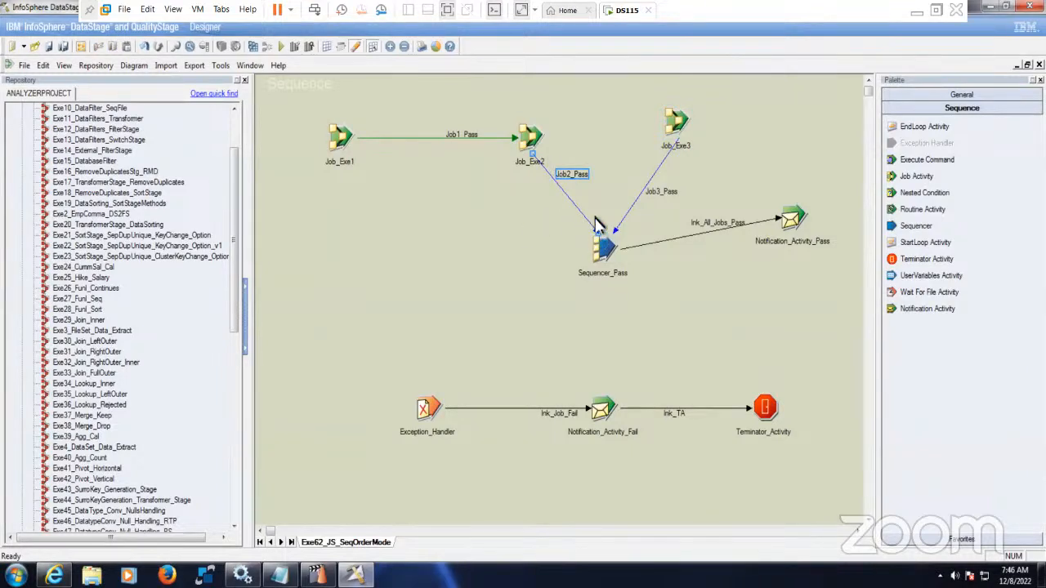
pyautogui.moveTo(602, 237); pyautogui.dragTo(678, 127)
# - Space Job_Exe1–3 evenly, end the row with Sequencer_Pass, and put Notification_Activity_Pass beneath it
pyautogui.moveTo(343, 139); pyautogui.dragTo(326, 138)
pyautogui.moveTo(533, 143); pyautogui.dragTo(428, 141)
pyautogui.moveTo(672, 131); pyautogui.dragTo(630, 145)
pyautogui.click(657, 274)
pyautogui.moveTo(596, 255); pyautogui.dragTo(795, 139)
pyautogui.moveTo(792, 219); pyautogui.dragTo(794, 250)
pyautogui.click(797, 140)
pyautogui.click(728, 204)
pyautogui.moveTo(823, 190); pyautogui.dragTo(814, 206)
# - Move the three failure-path activities up the canvas
pyautogui.moveTo(391, 374); pyautogui.dragTo(809, 458)
pyautogui.moveTo(605, 411); pyautogui.dragTo(554, 355)
pyautogui.click(523, 444)
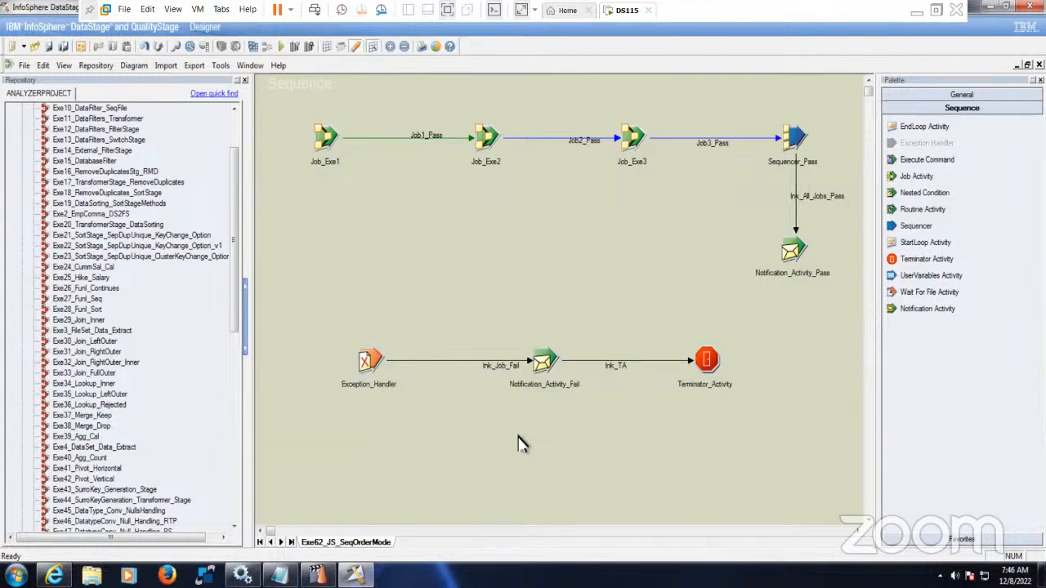
# - Delete the Exception_Handler activity
pyautogui.click(375, 382)
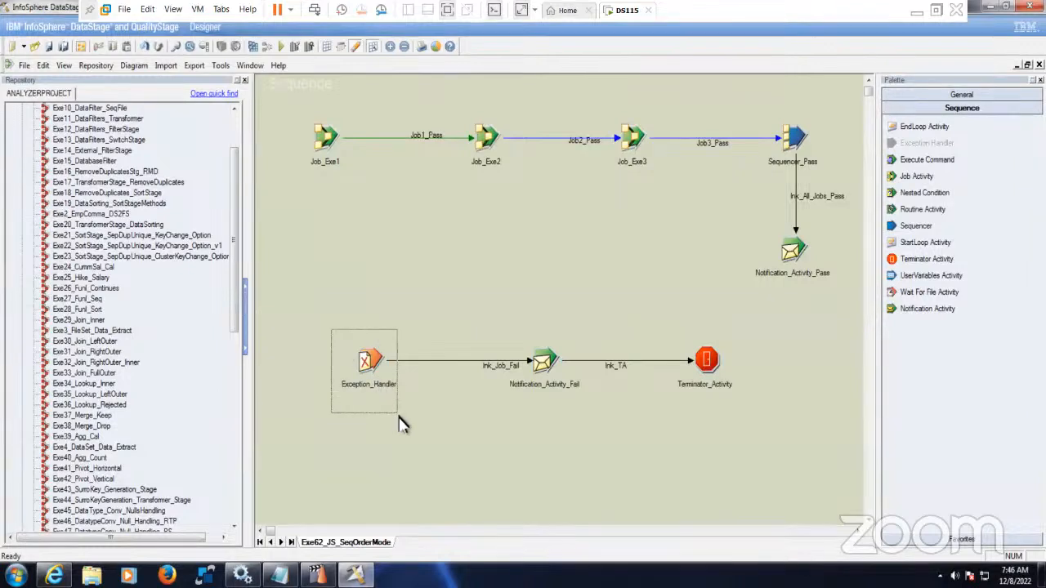
pyautogui.moveTo(401, 415); pyautogui.dragTo(398, 417)
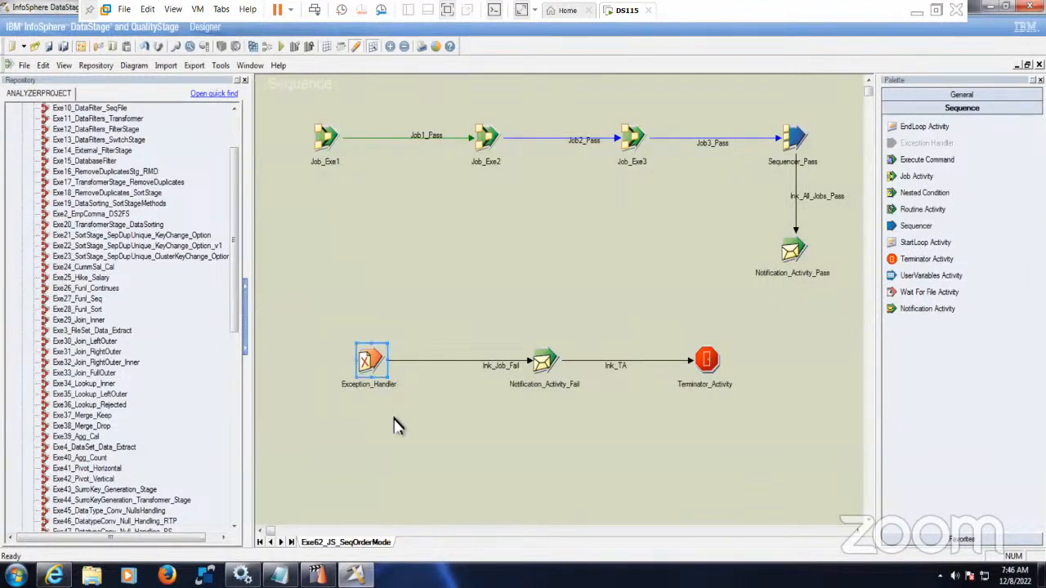
pyautogui.press('Delete')
pyautogui.click(494, 320)
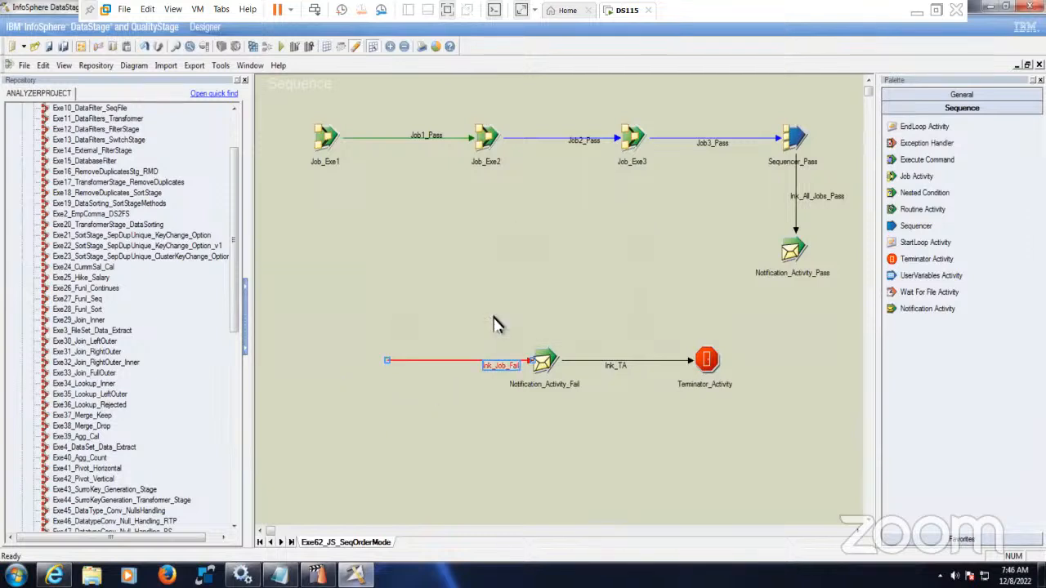
# - Add a sequencer on lnk_Job_Fail above Notification_Activity_Fail and rename it Sequencer_Failed
pyautogui.click(915, 226)
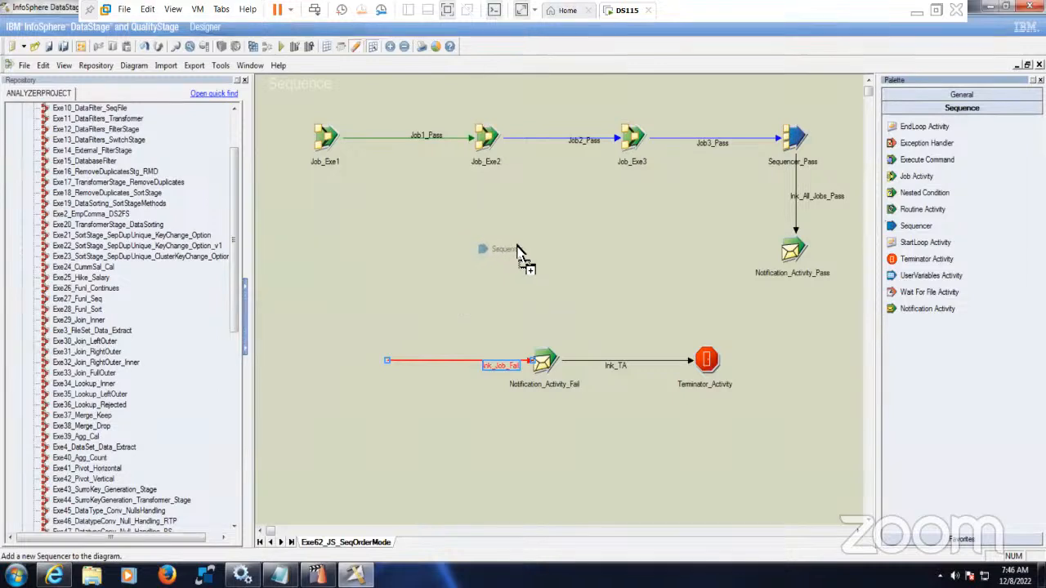
pyautogui.click(523, 260)
pyautogui.moveTo(535, 268); pyautogui.dragTo(388, 360)
pyautogui.moveTo(488, 278); pyautogui.dragTo(544, 249)
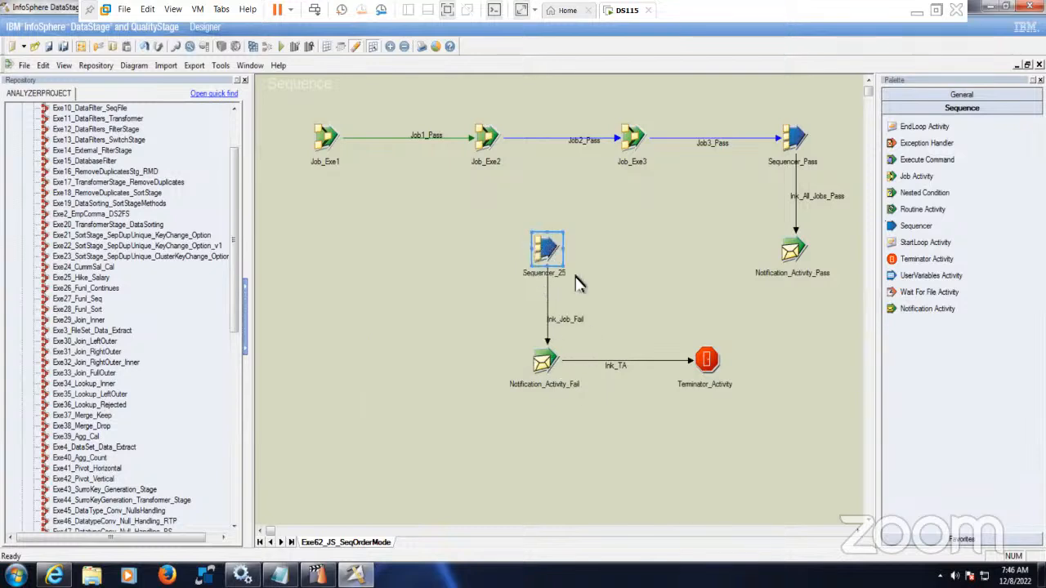
pyautogui.rightClick(559, 251)
pyautogui.click(585, 296)
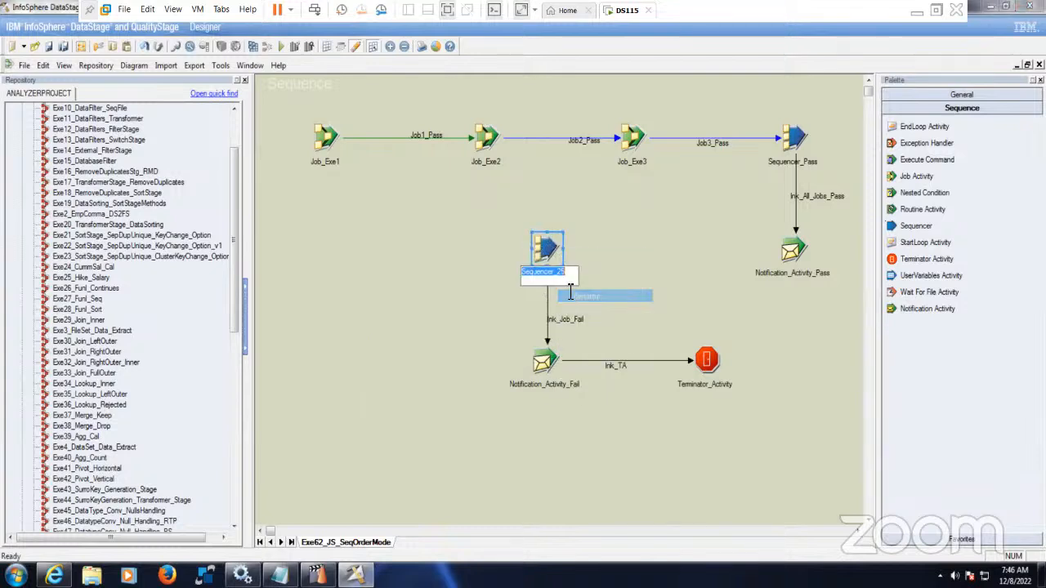
pyautogui.click(562, 276)
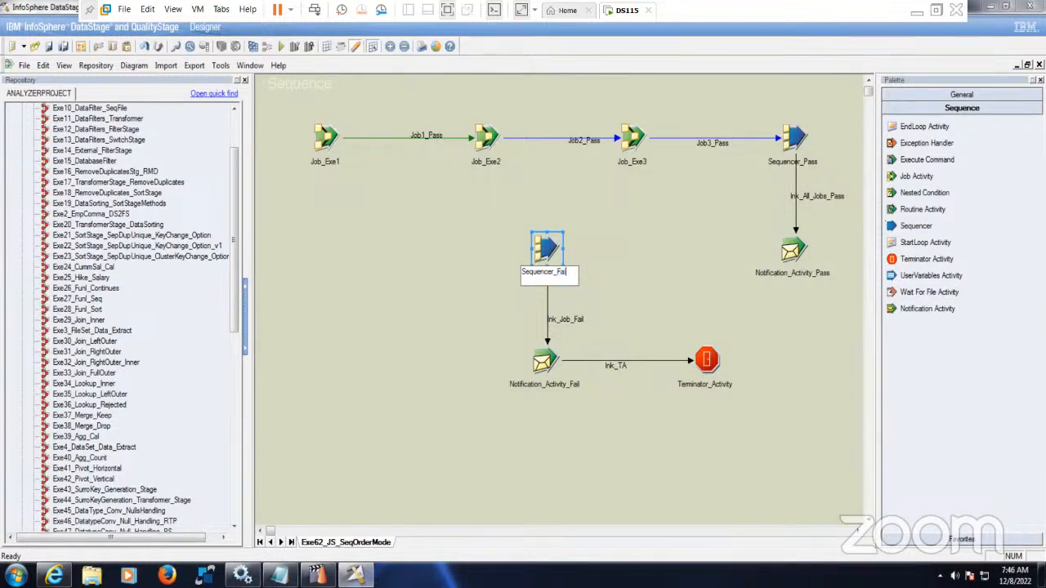
pyautogui.click(647, 245)
# - Realign Terminator_Activity, Notification_Activity_Fail and Sequencer_Failed along the failure row
pyautogui.moveTo(708, 362); pyautogui.dragTo(753, 393)
pyautogui.moveTo(544, 362); pyautogui.dragTo(546, 409)
pyautogui.moveTo(750, 406); pyautogui.dragTo(750, 423)
pyautogui.moveTo(546, 251); pyautogui.dragTo(548, 294)
pyautogui.click(621, 325)
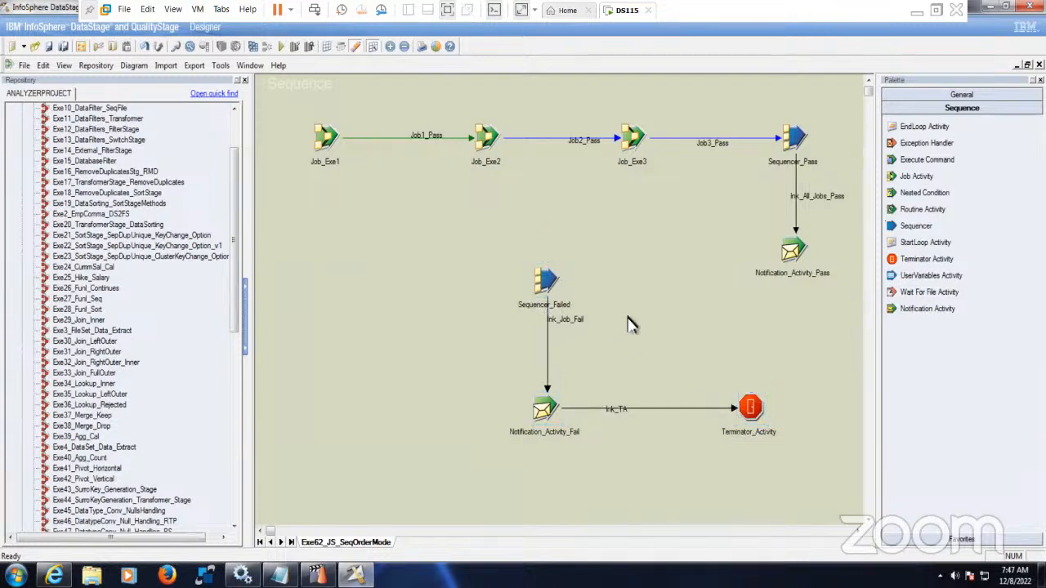
pyautogui.click(331, 139)
pyautogui.click(399, 239)
# - Set Job_Exe1's job name to Exe52_SCD_Type2 from the repository and show its Triggers tab
pyautogui.doubleClick(334, 142)
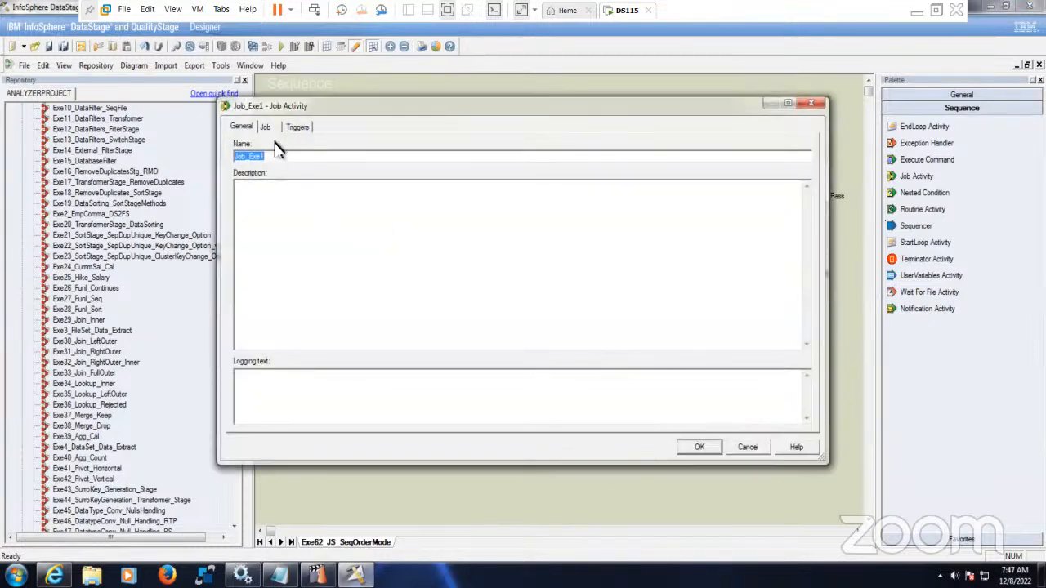
pyautogui.click(268, 129)
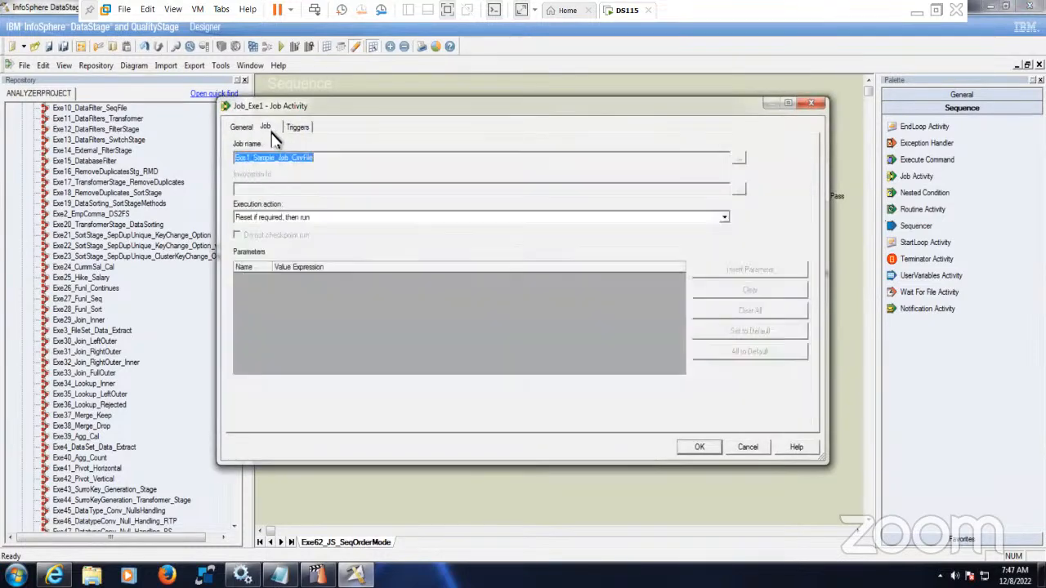
pyautogui.click(738, 158)
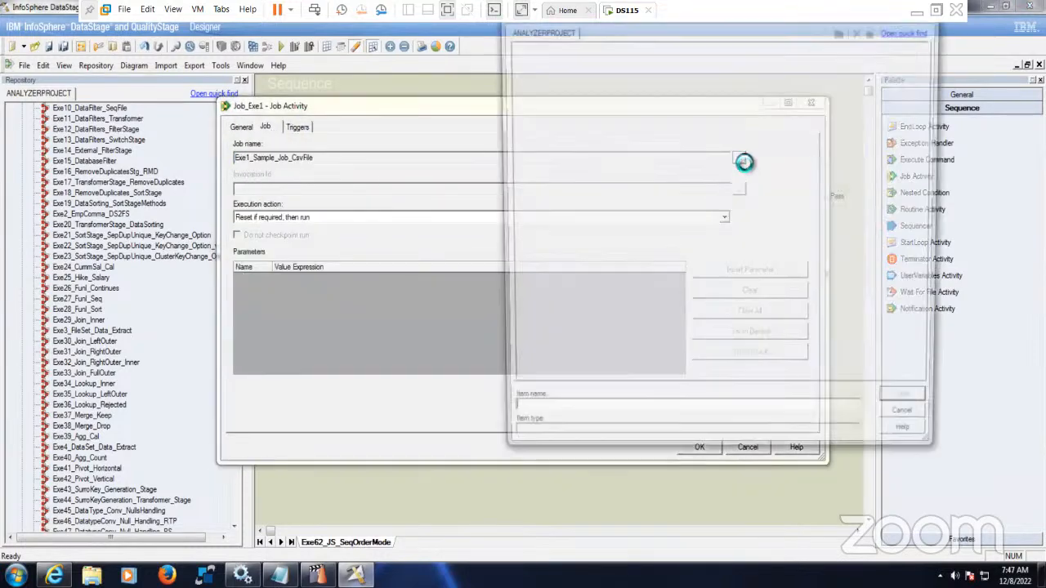
pyautogui.moveTo(934, 214); pyautogui.dragTo(931, 320)
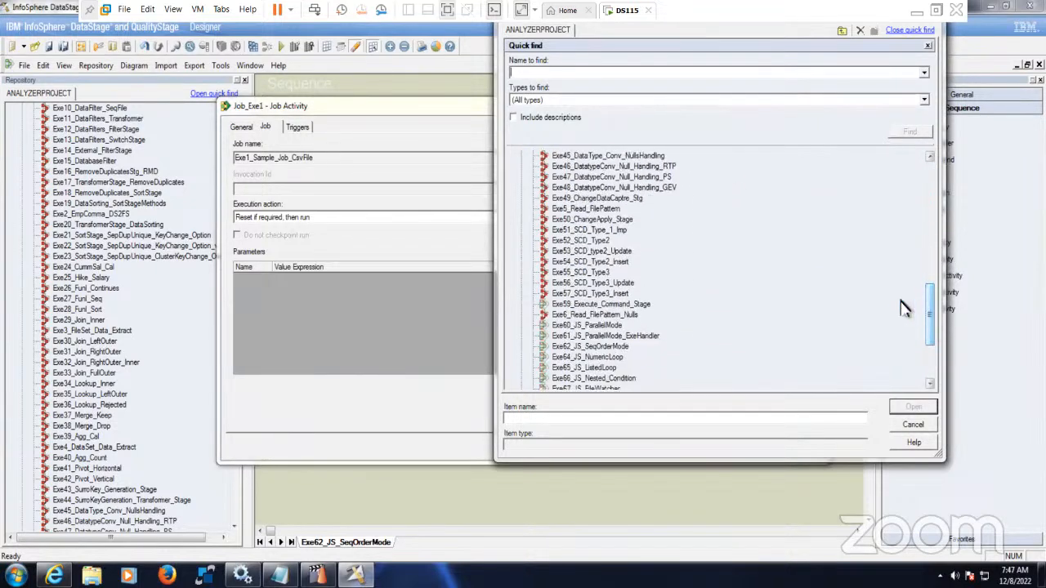
pyautogui.click(602, 242)
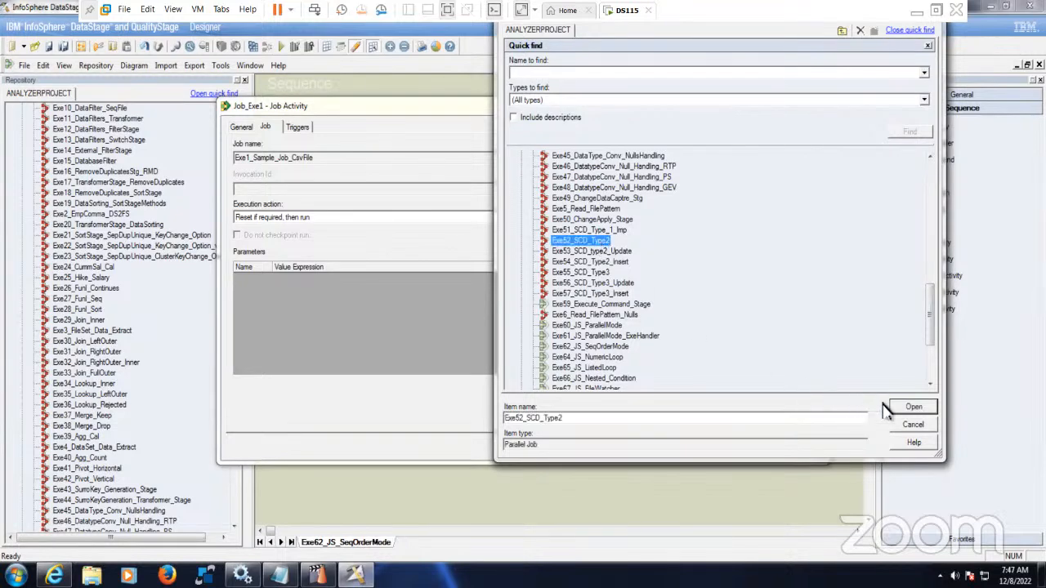
pyautogui.click(907, 412)
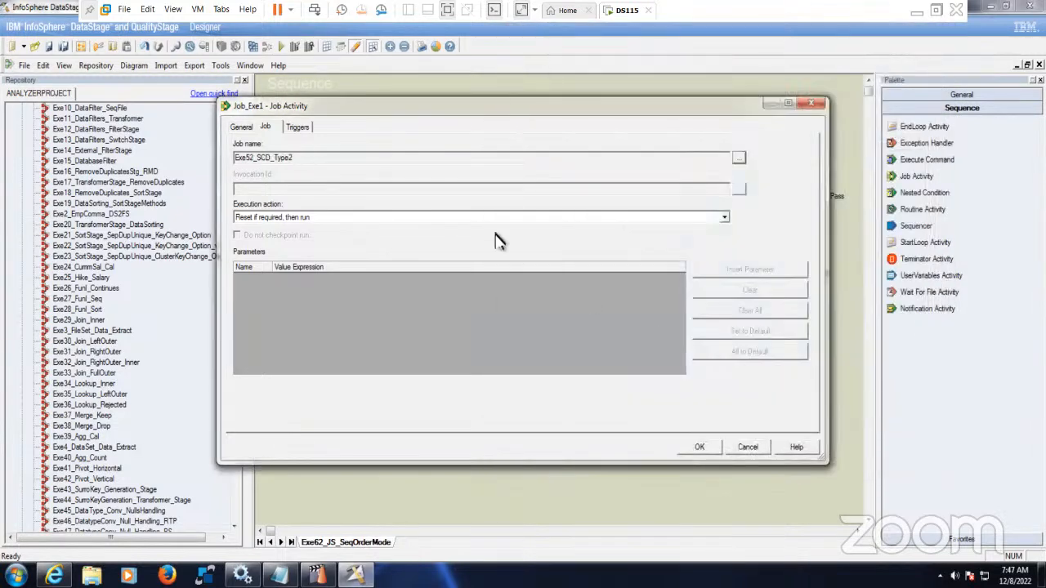
pyautogui.click(304, 128)
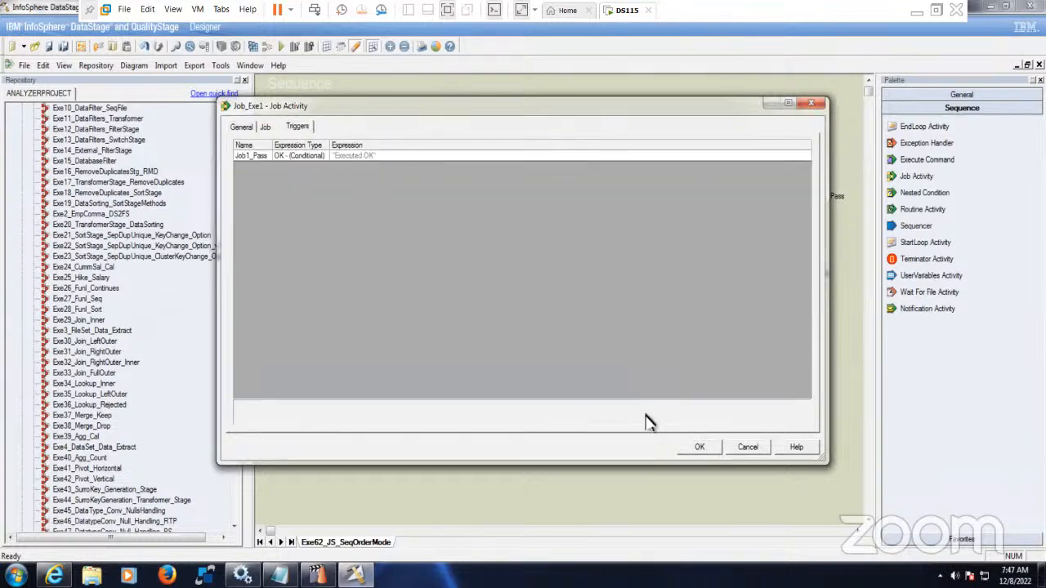
# - Make Job1_Pass a Custom trigger with the expression Job_Exe1.$JobStatus <=2
pyautogui.click(326, 160)
pyautogui.click(324, 156)
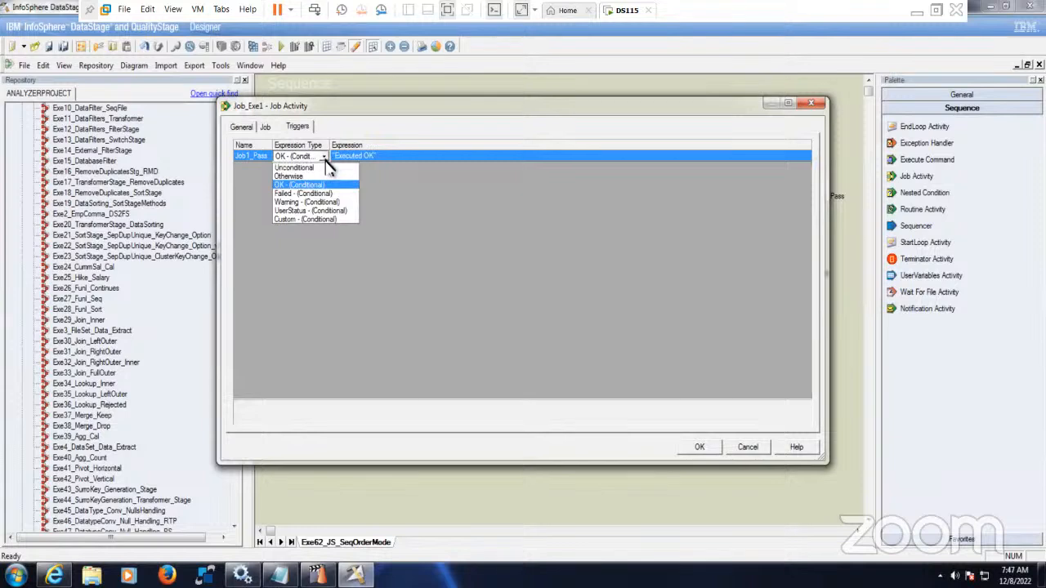
pyautogui.click(333, 219)
pyautogui.moveTo(330, 146); pyautogui.dragTo(385, 147)
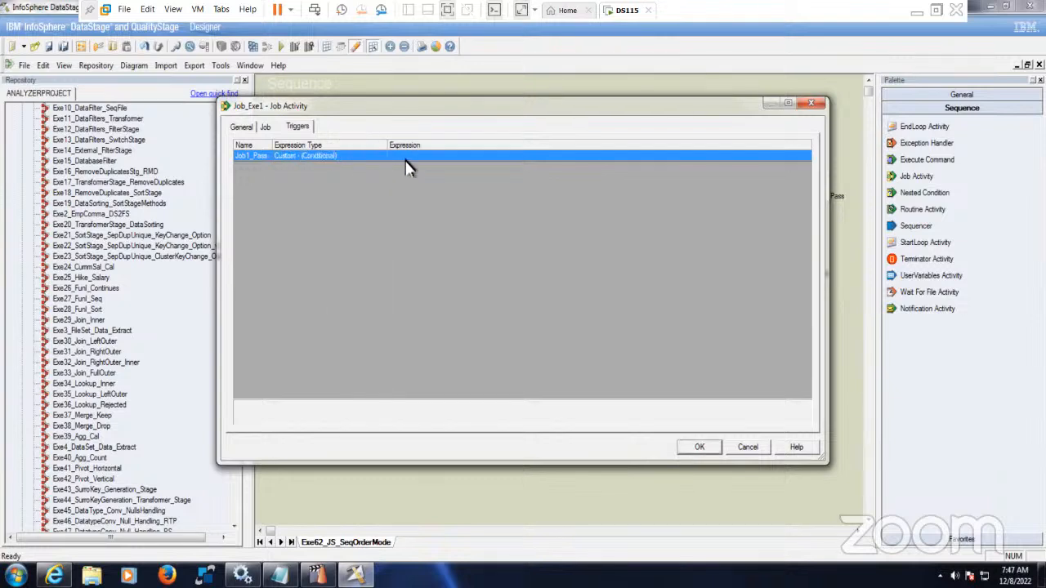
pyautogui.click(413, 161)
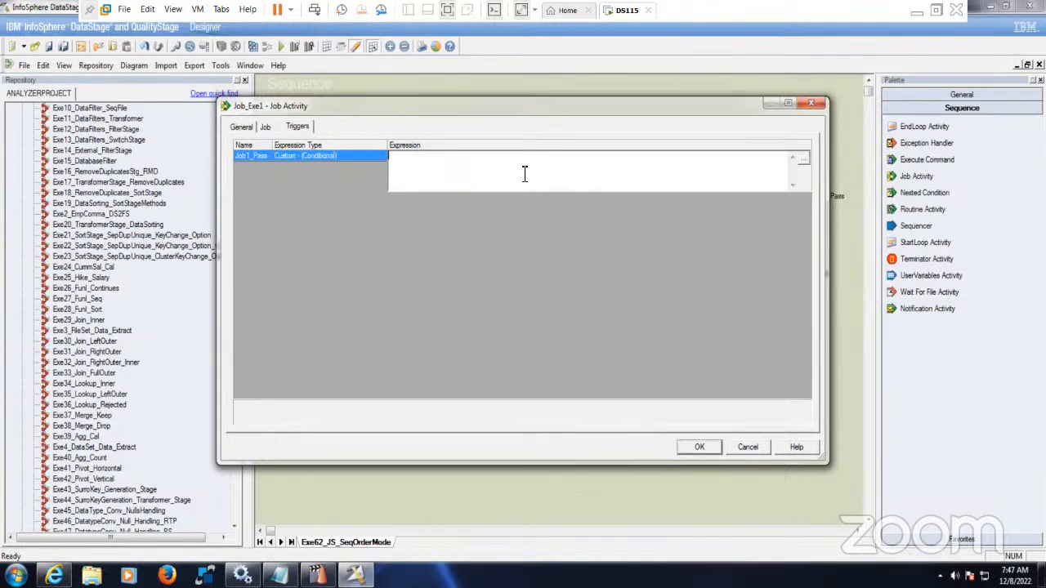
pyautogui.click(804, 160)
pyautogui.click(460, 242)
pyautogui.doubleClick(450, 199)
pyautogui.click(803, 160)
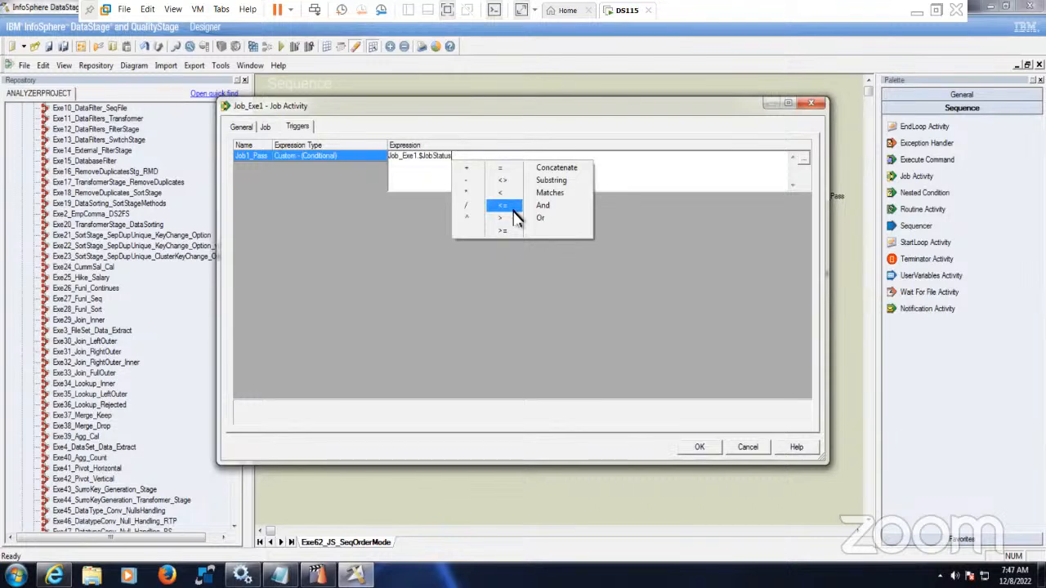
pyautogui.click(515, 214)
pyautogui.write('2')
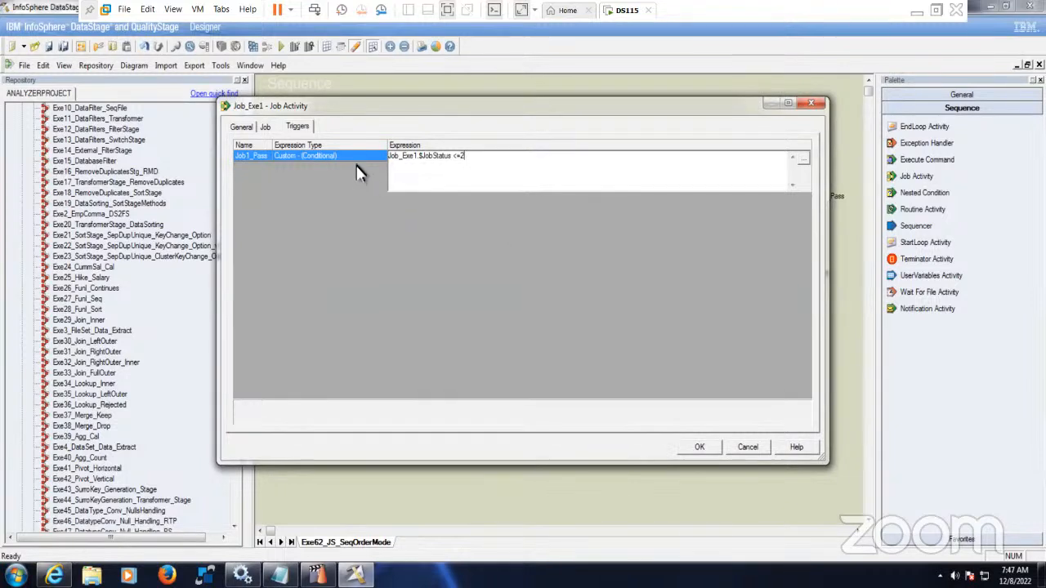
# - Copy the expression, save Job_Exe1's triggers, and draw a link from Job_Exe1 to Sequencer_Failed
pyautogui.moveTo(505, 161); pyautogui.dragTo(319, 138)
pyautogui.hotkey('ctrl', 'c')
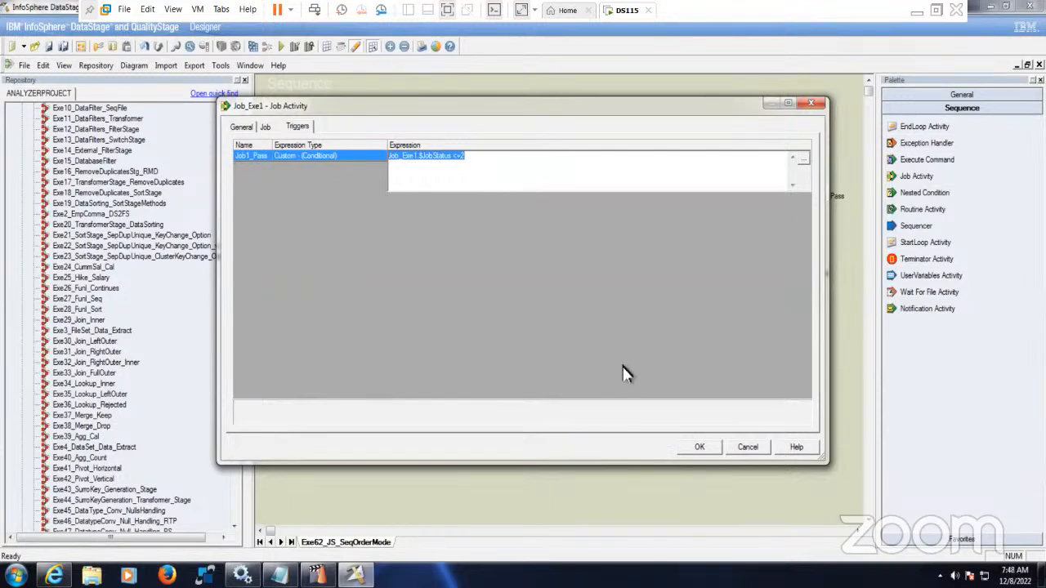
pyautogui.click(700, 454)
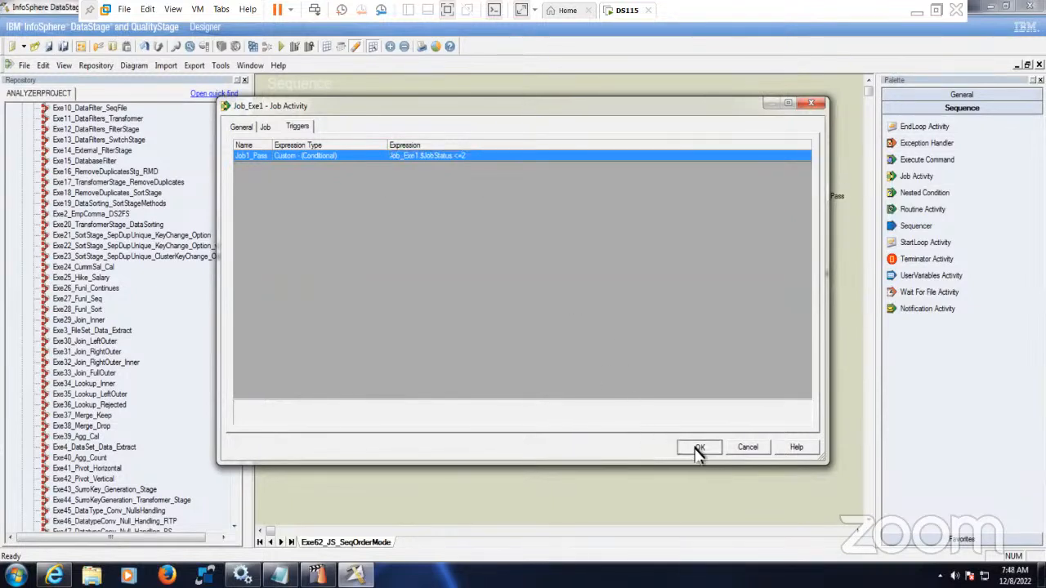
pyautogui.click(697, 451)
pyautogui.moveTo(339, 147); pyautogui.dragTo(537, 282)
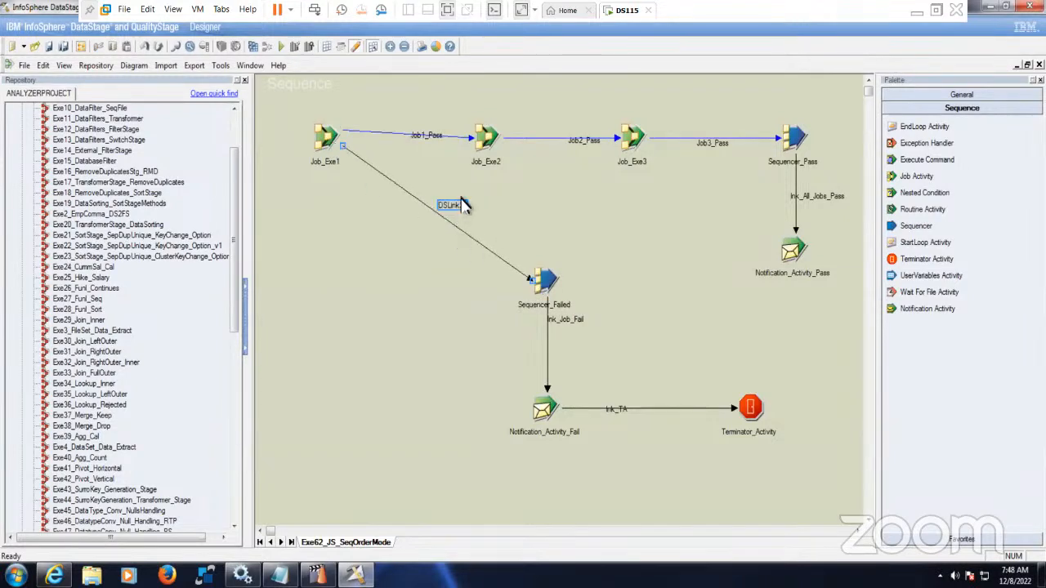
# - Rename the new link to Job1_Fail
pyautogui.rightClick(462, 206)
pyautogui.click(485, 210)
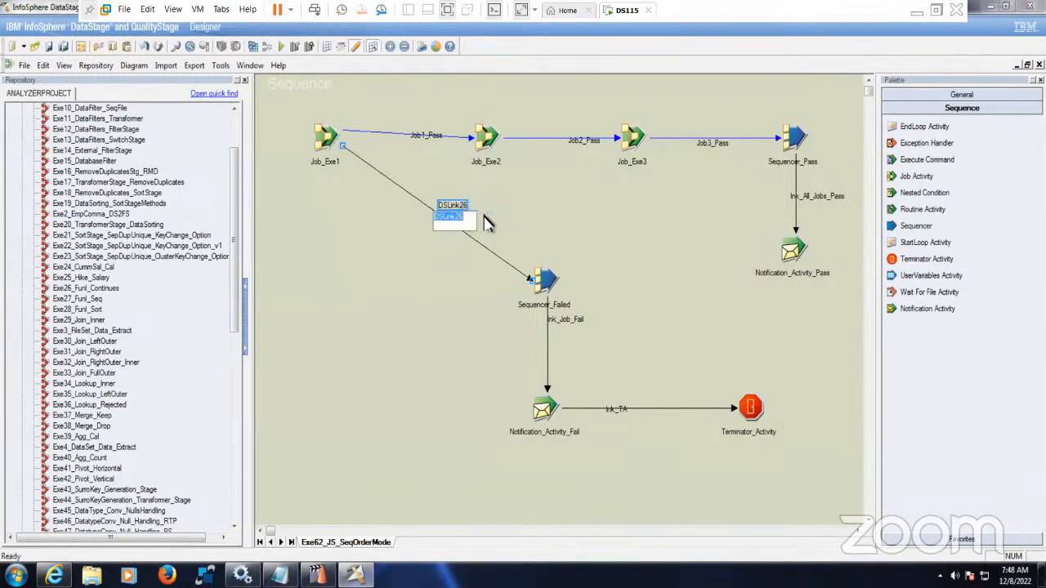
pyautogui.write('Job1_Fail')
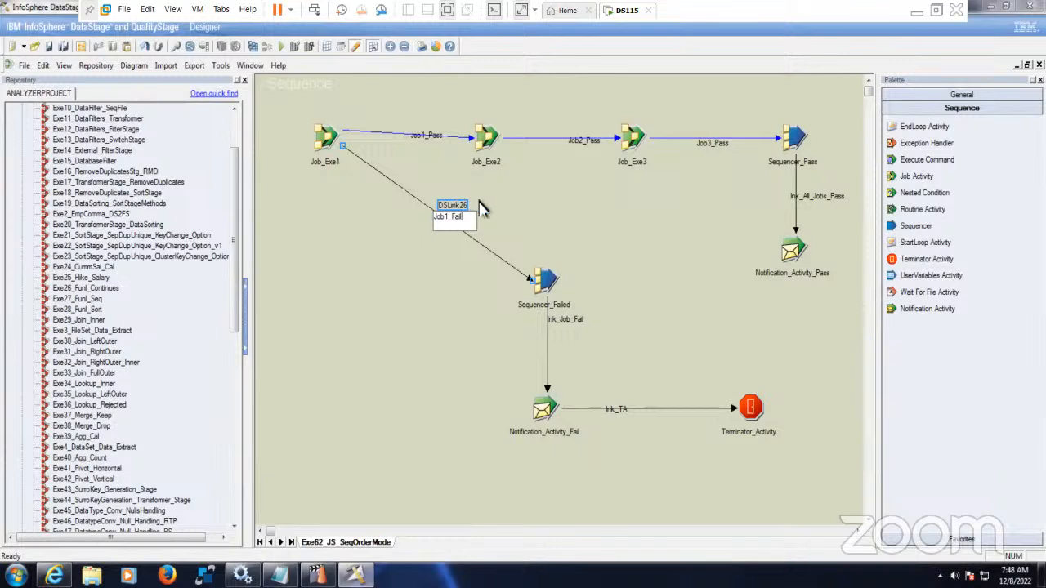
pyautogui.click(412, 278)
# - In Job_Exe1's triggers, set Job1_Fail's expression type to Custom - (Conditional)
pyautogui.click(328, 143)
pyautogui.doubleClick(327, 144)
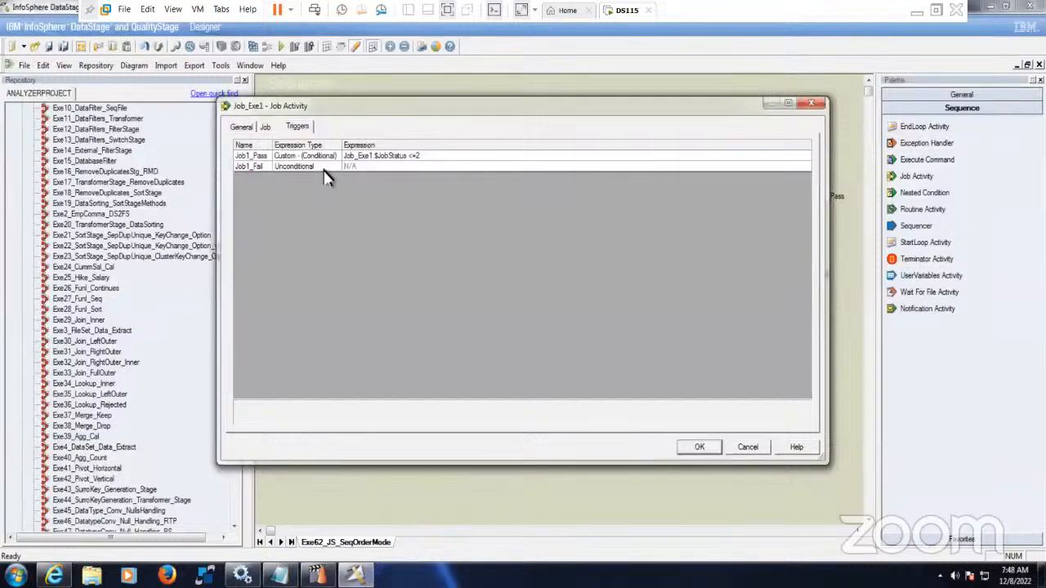
pyautogui.click(327, 167)
pyautogui.click(335, 166)
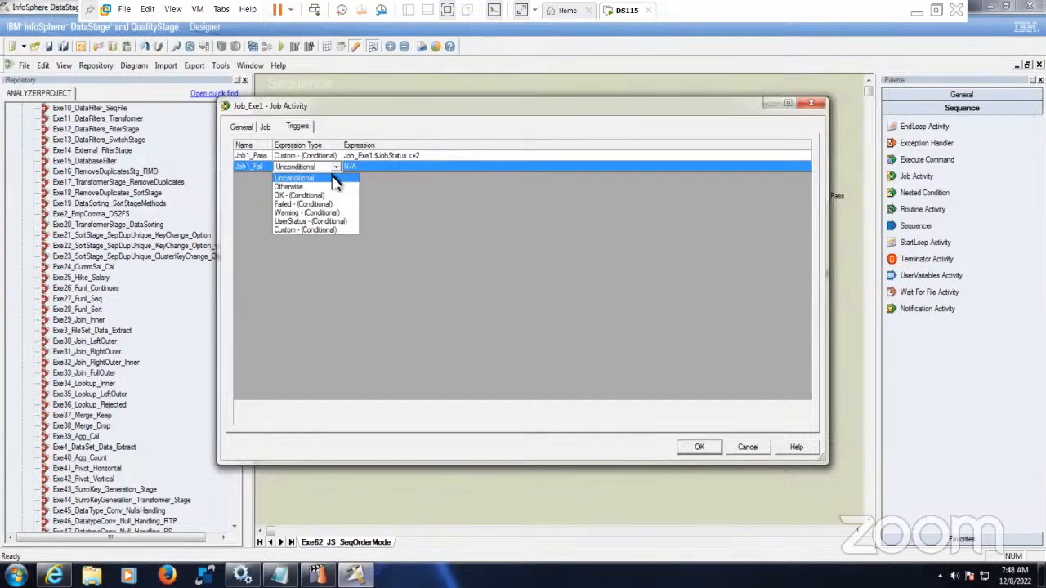
pyautogui.click(340, 229)
pyautogui.moveTo(369, 149); pyautogui.dragTo(375, 149)
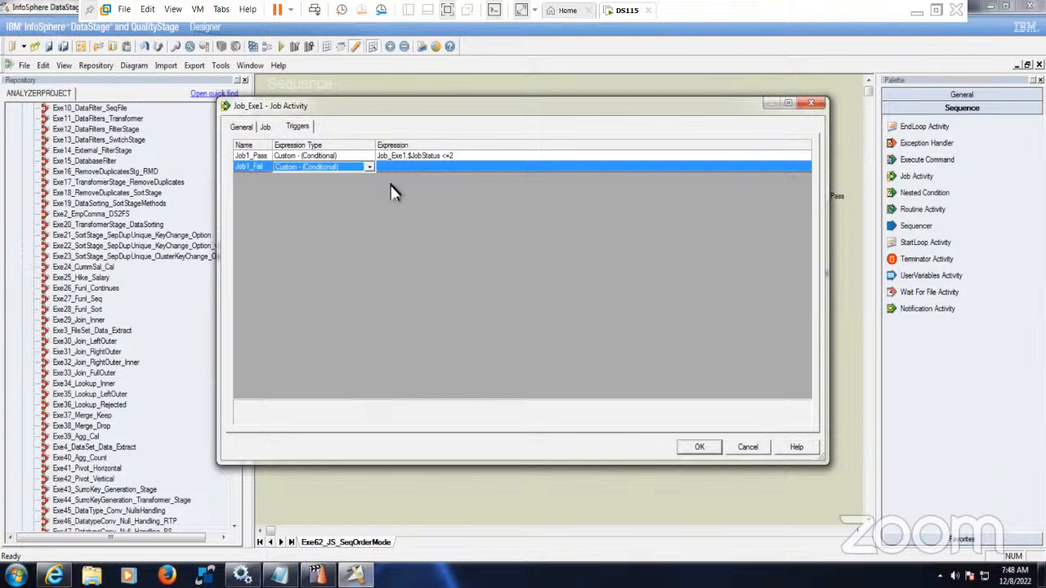
# - Enter Job1_Fail's expression as Job_Exe1.$JobStatus > 2 and save the triggers
pyautogui.click(410, 178)
pyautogui.hotkey('ctrl', 'v')
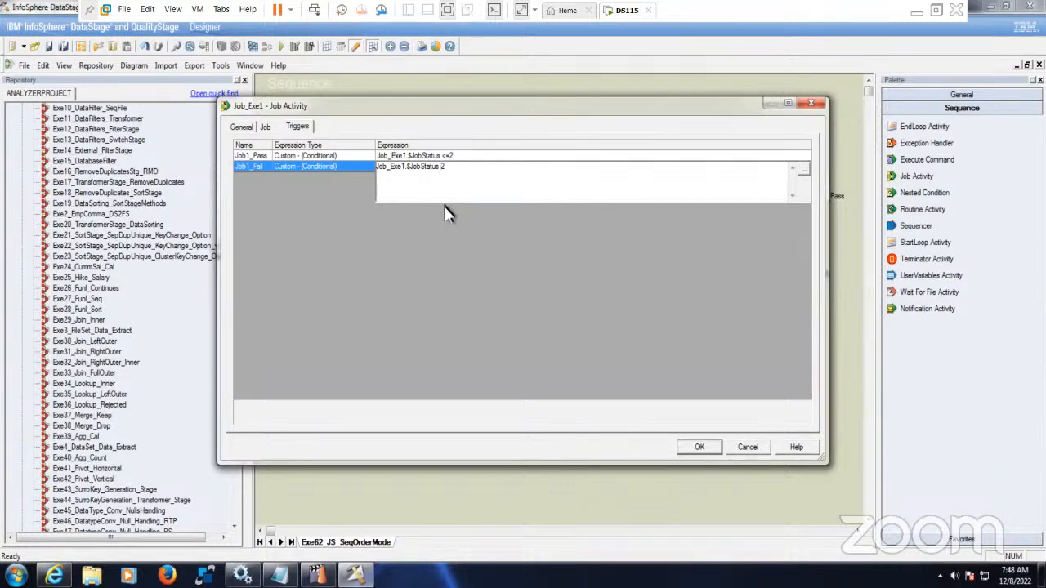
pyautogui.click(803, 170)
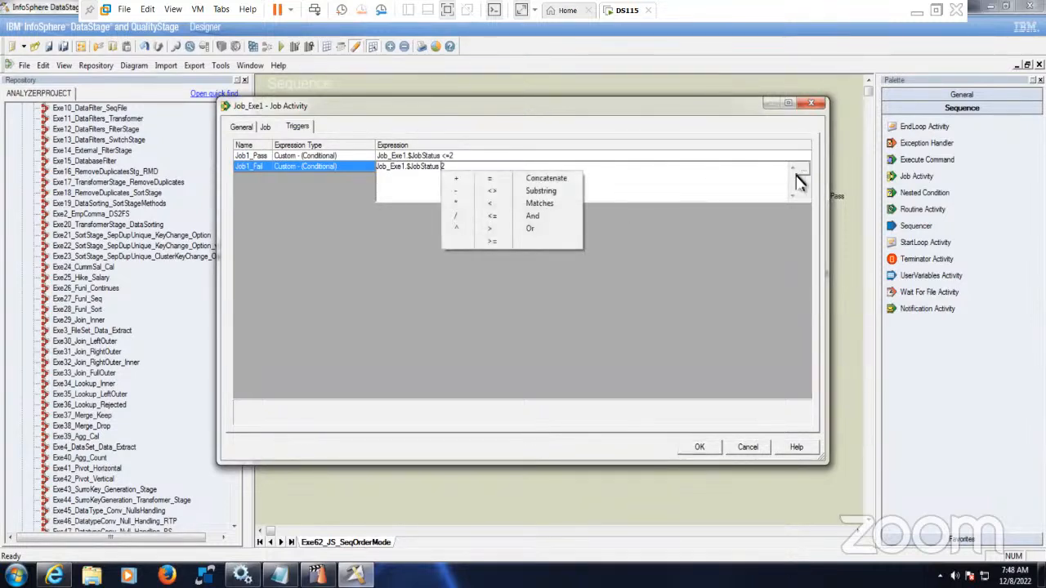
pyautogui.click(492, 228)
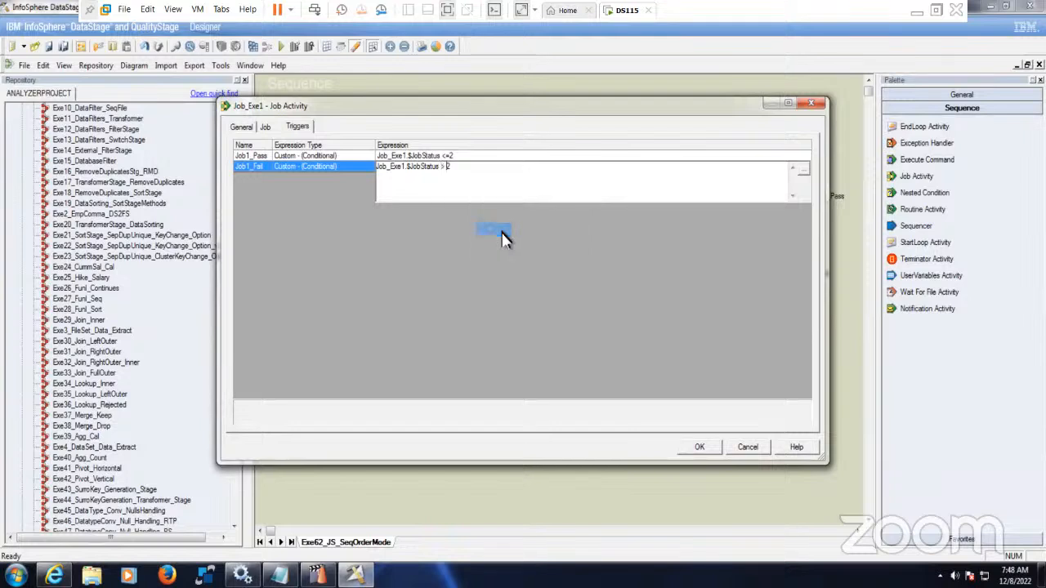
pyautogui.click(343, 158)
pyautogui.click(422, 158)
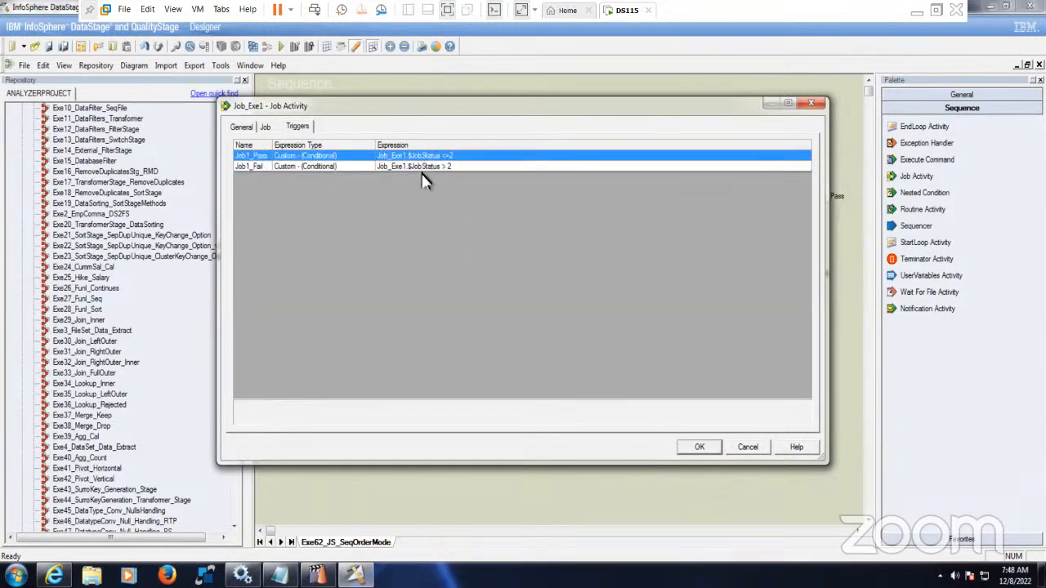
pyautogui.click(425, 167)
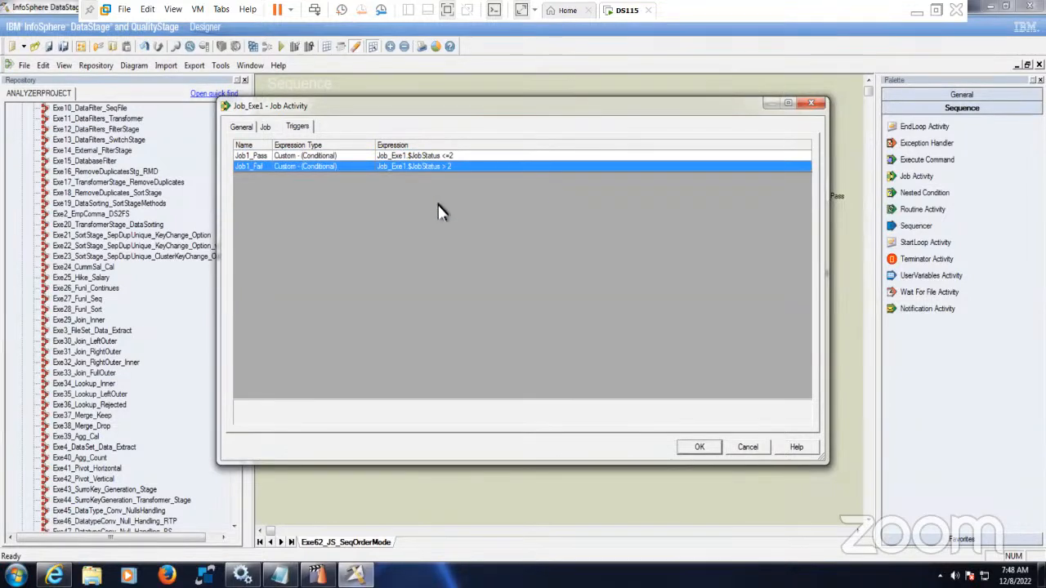
pyautogui.click(698, 455)
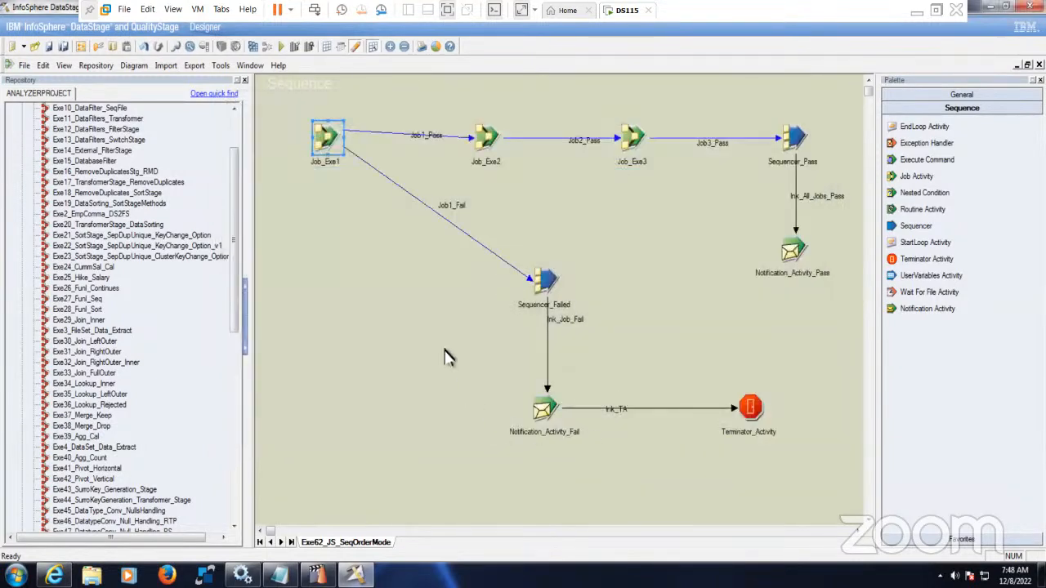
pyautogui.click(449, 347)
pyautogui.click(545, 282)
# - Link Job_Exe2 to Sequencer_Failed and name the link Job2_Fail
pyautogui.moveTo(509, 291); pyautogui.dragTo(466, 305)
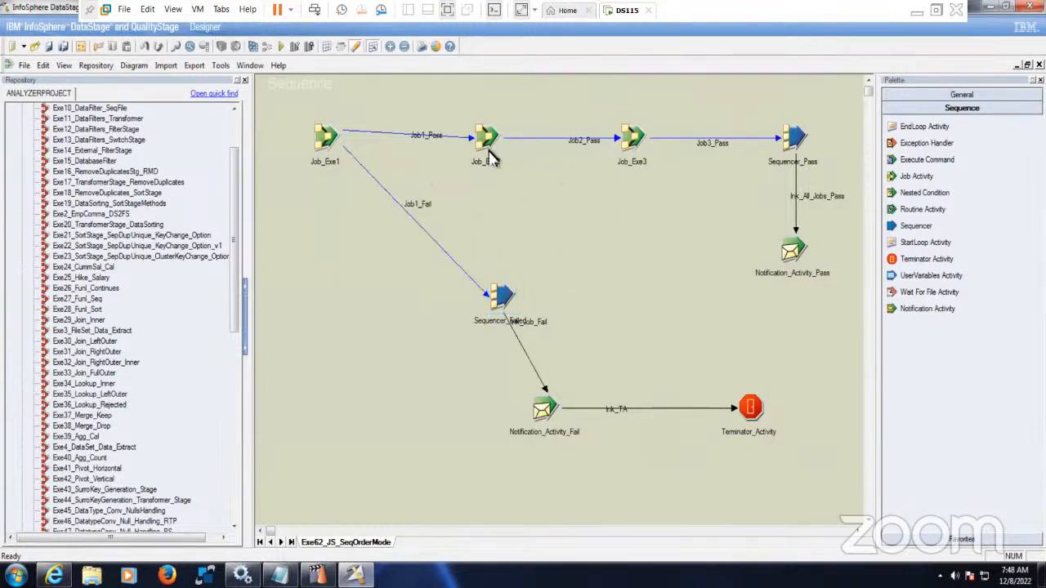
pyautogui.moveTo(490, 155); pyautogui.dragTo(501, 296)
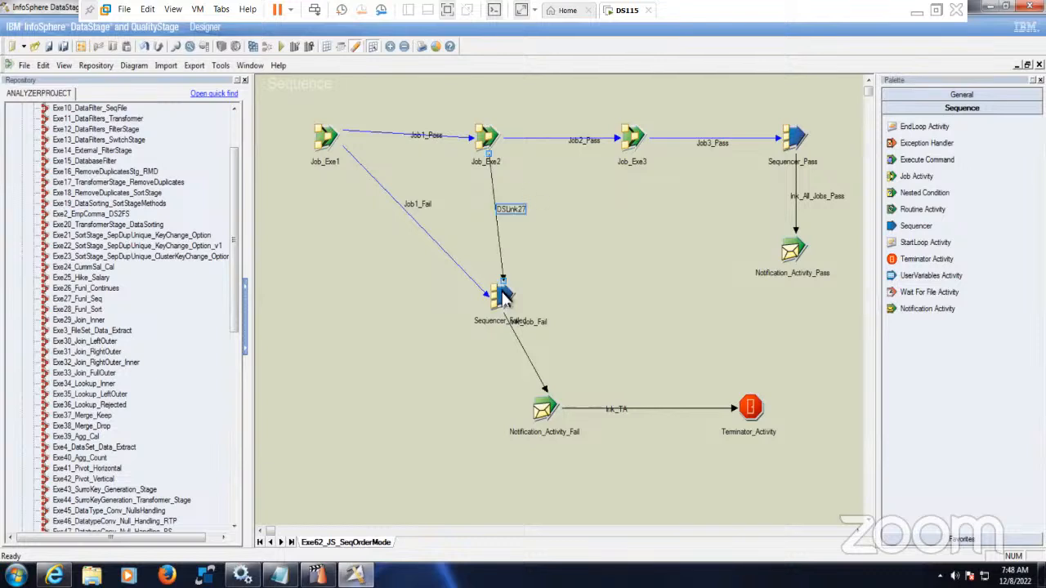
pyautogui.click(520, 213)
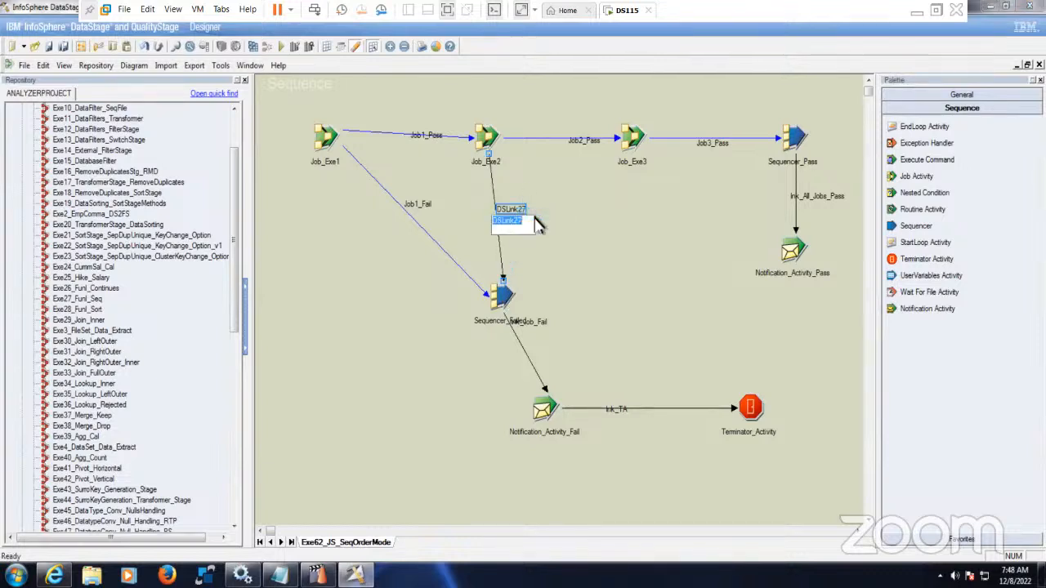
pyautogui.write('Jo')
pyautogui.write('b2_Fail')
pyautogui.press('Return')
# - Set Job_Exe2's Job2_Fail trigger to Failed - (Conditional) and save
pyautogui.click(500, 141)
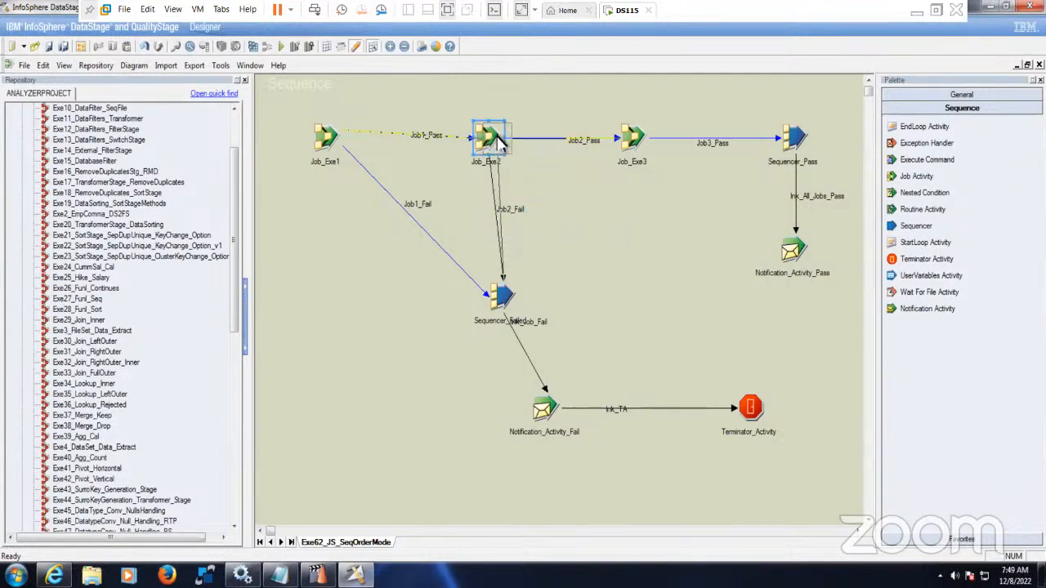
pyautogui.moveTo(500, 141); pyautogui.dragTo(512, 141)
pyautogui.moveTo(325, 145); pyautogui.dragTo(336, 154)
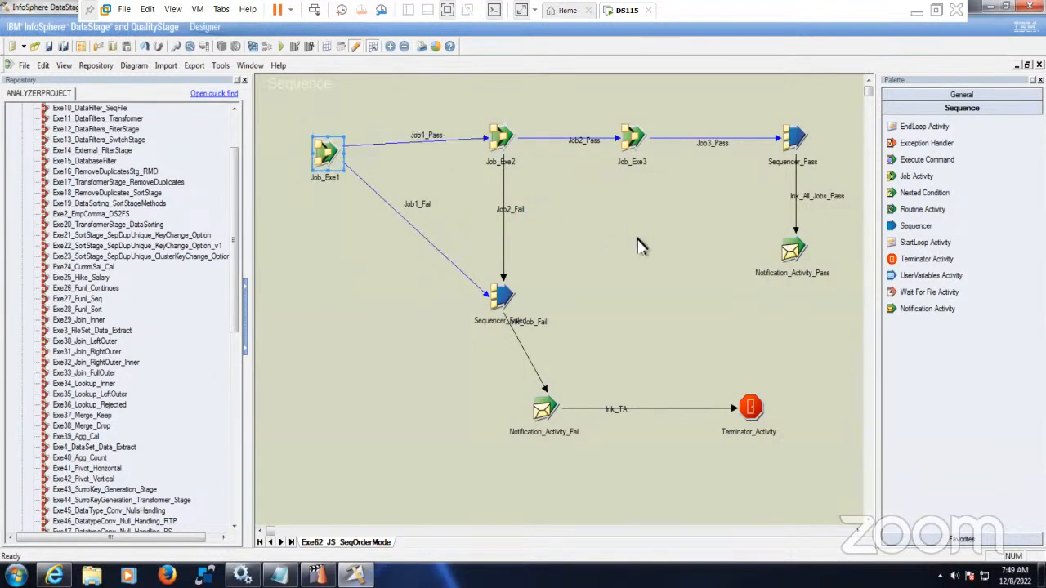
pyautogui.doubleClick(501, 139)
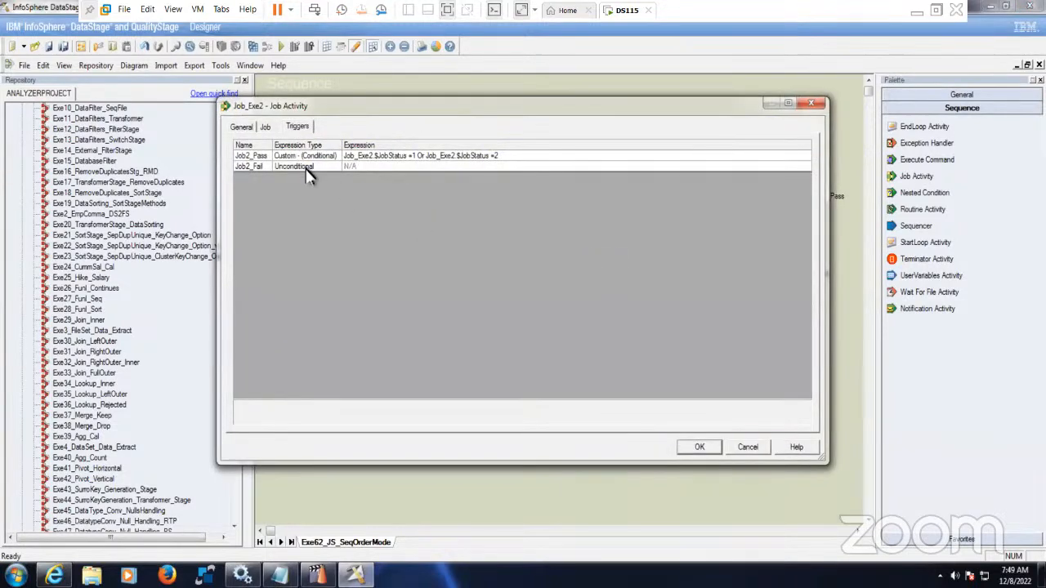
pyautogui.click(347, 171)
pyautogui.click(336, 167)
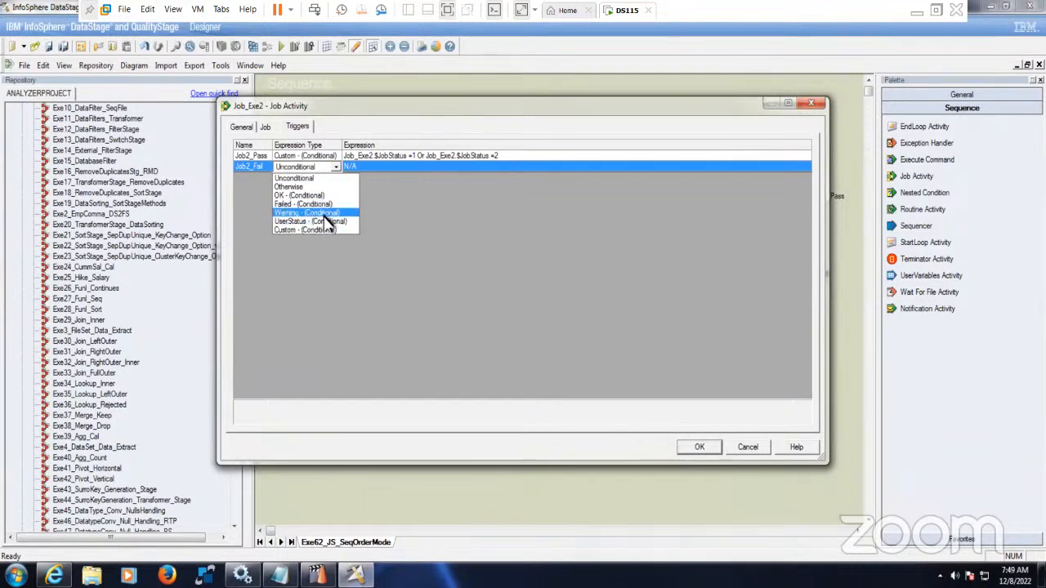
pyautogui.click(325, 203)
pyautogui.moveTo(345, 149); pyautogui.dragTo(364, 148)
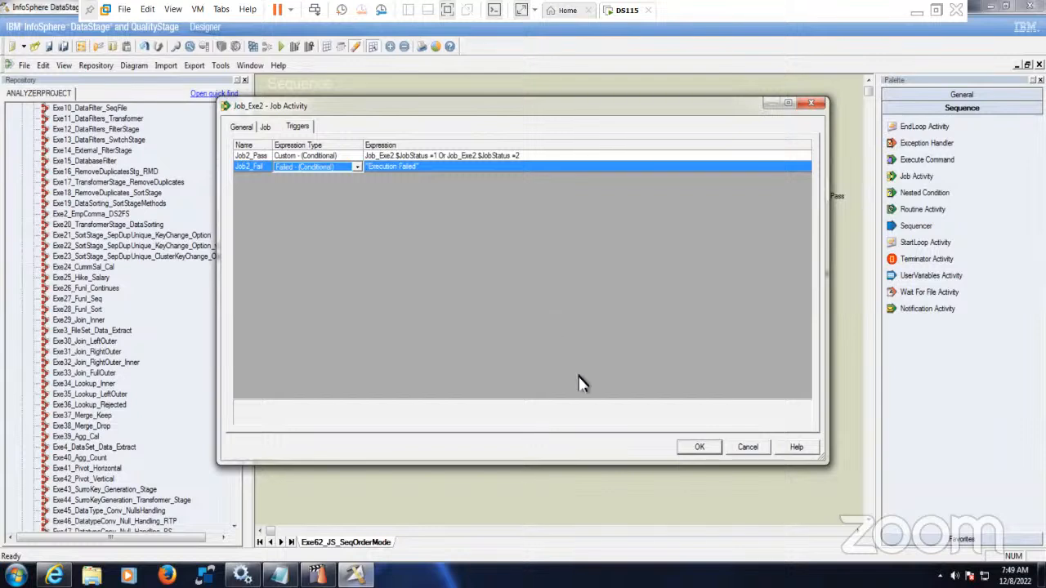
pyautogui.click(700, 449)
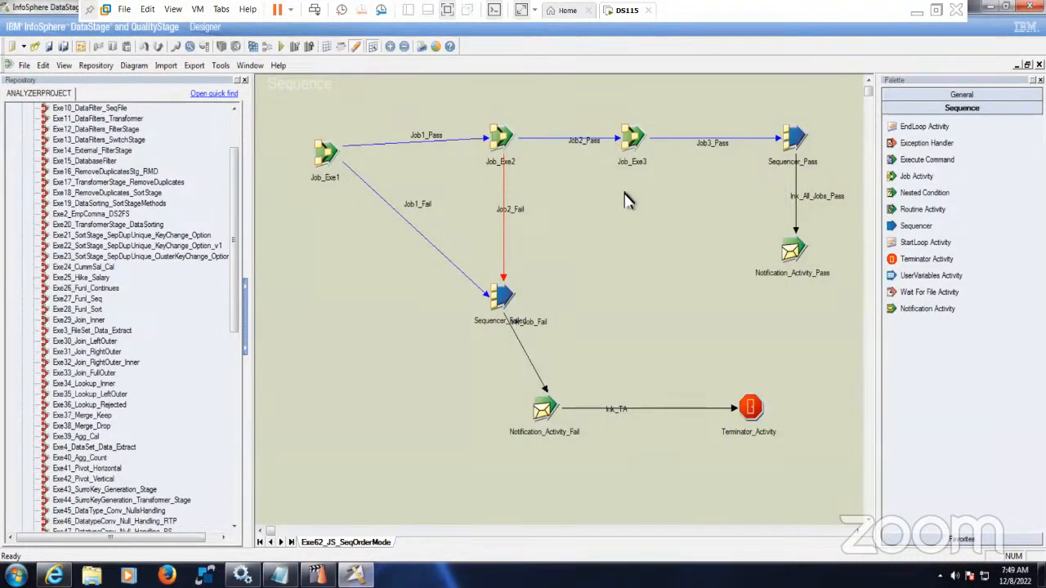
# - Link Job_Exe3 to Sequencer_Failed and name the link Job3_Fail
pyautogui.moveTo(634, 157)
pyautogui.mouseDown()
pyautogui.moveTo(499, 296)
pyautogui.moveTo(511, 300)
pyautogui.mouseUp()
pyautogui.click(600, 228)
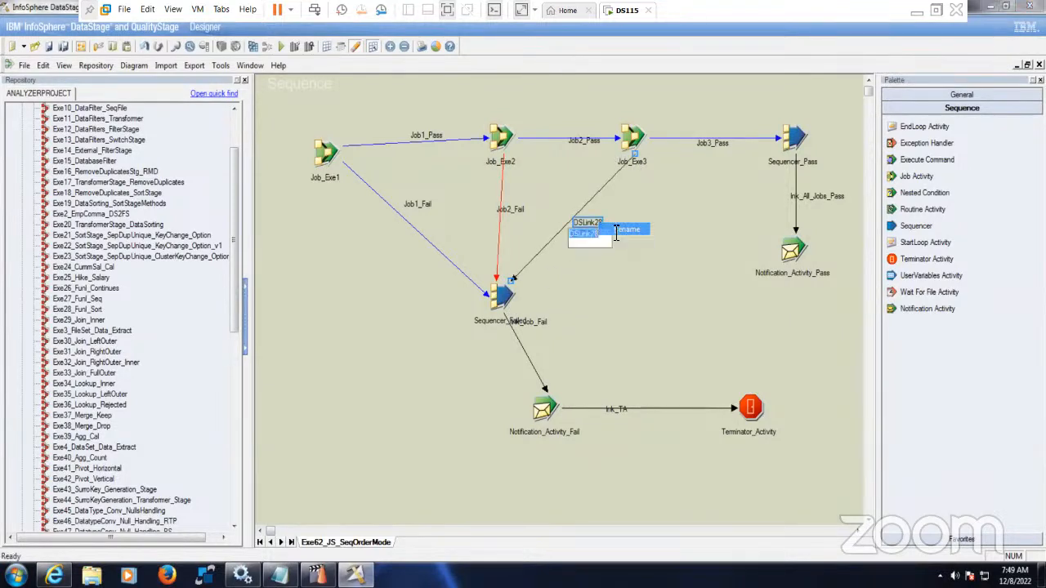
pyautogui.write('Job3_Fail')
pyautogui.click(666, 266)
# - Set Job_Exe3's Job3_Fail trigger to Failed - (Conditional) and save
pyautogui.doubleClick(643, 139)
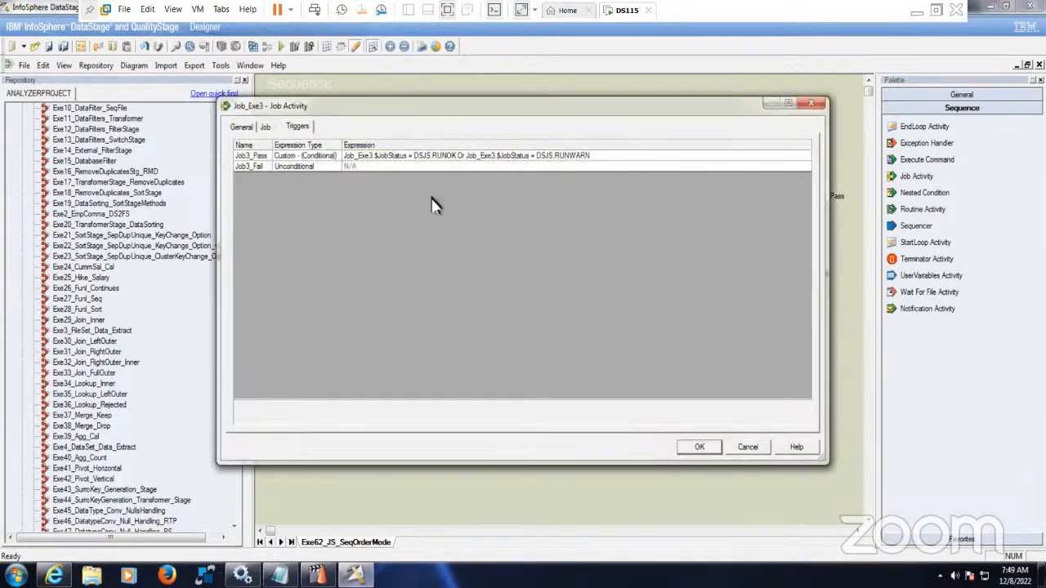
pyautogui.click(331, 169)
pyautogui.click(335, 166)
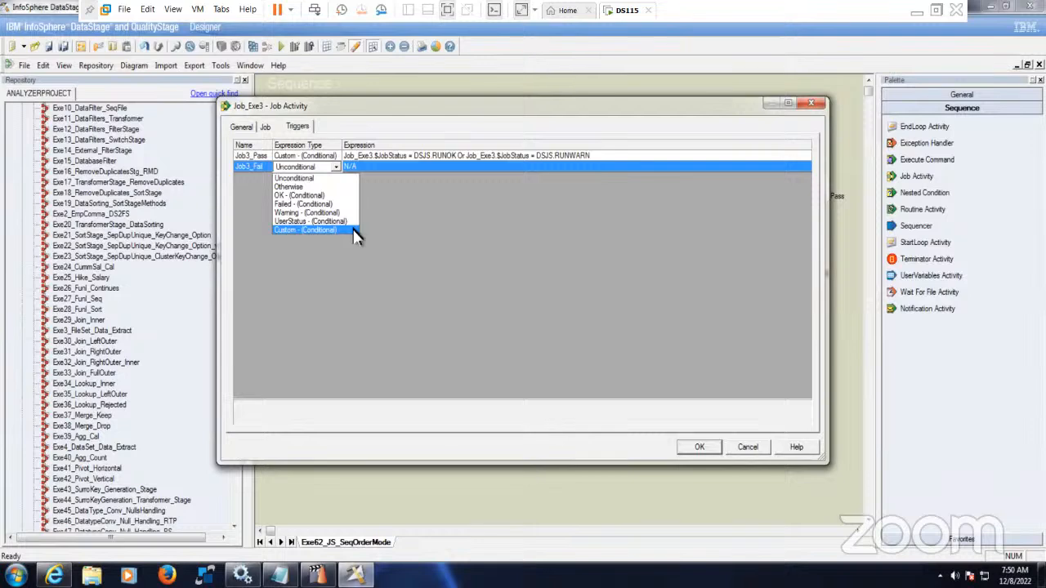
pyautogui.click(315, 205)
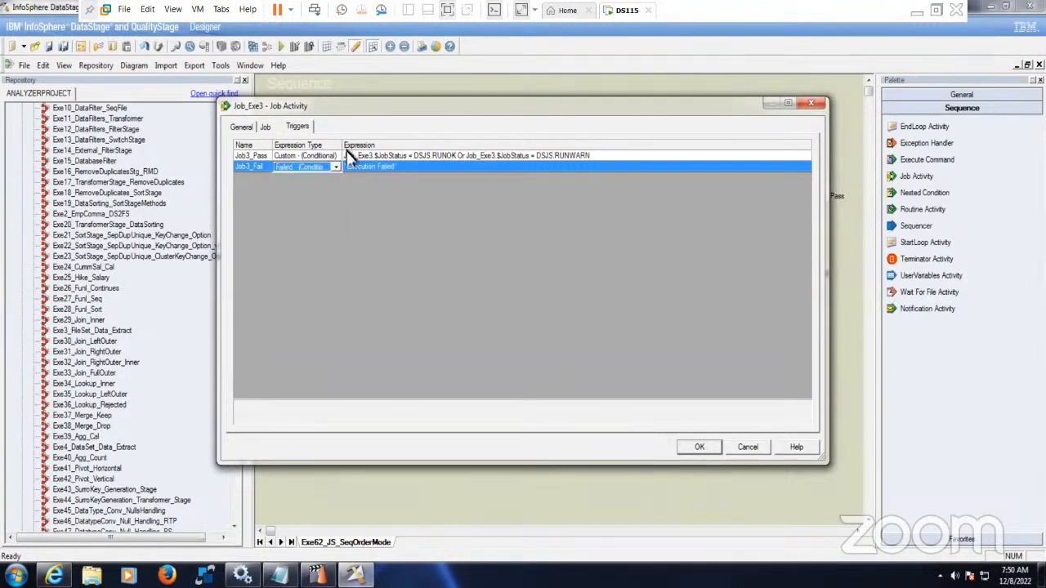
pyautogui.moveTo(347, 144); pyautogui.dragTo(372, 145)
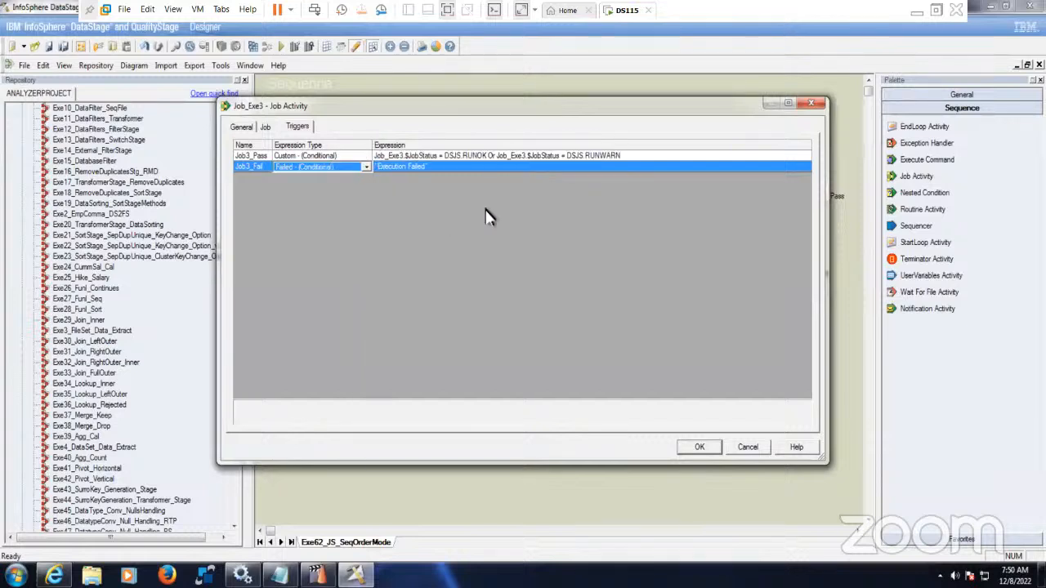
pyautogui.click(505, 155)
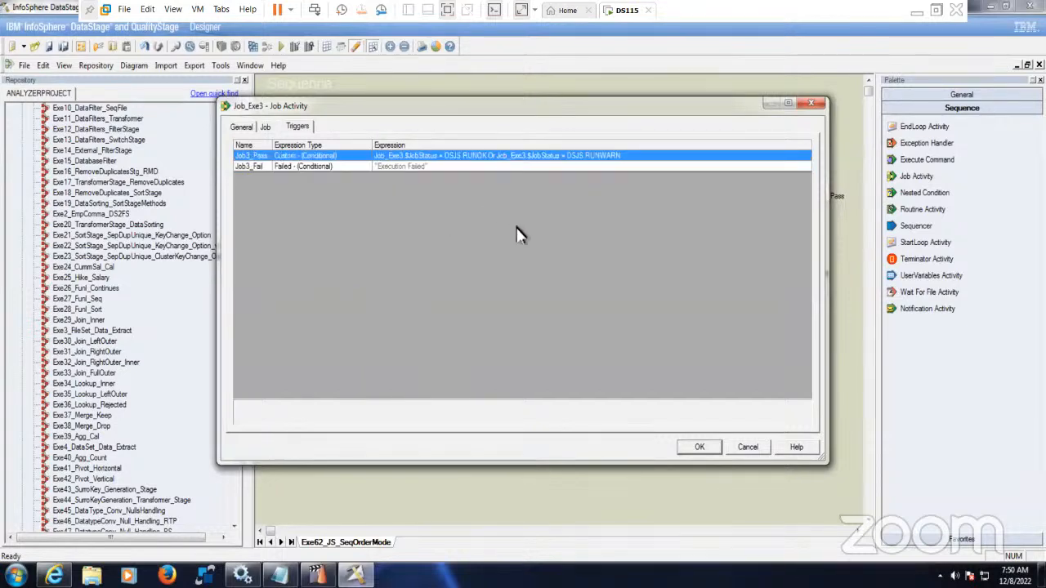
pyautogui.click(699, 449)
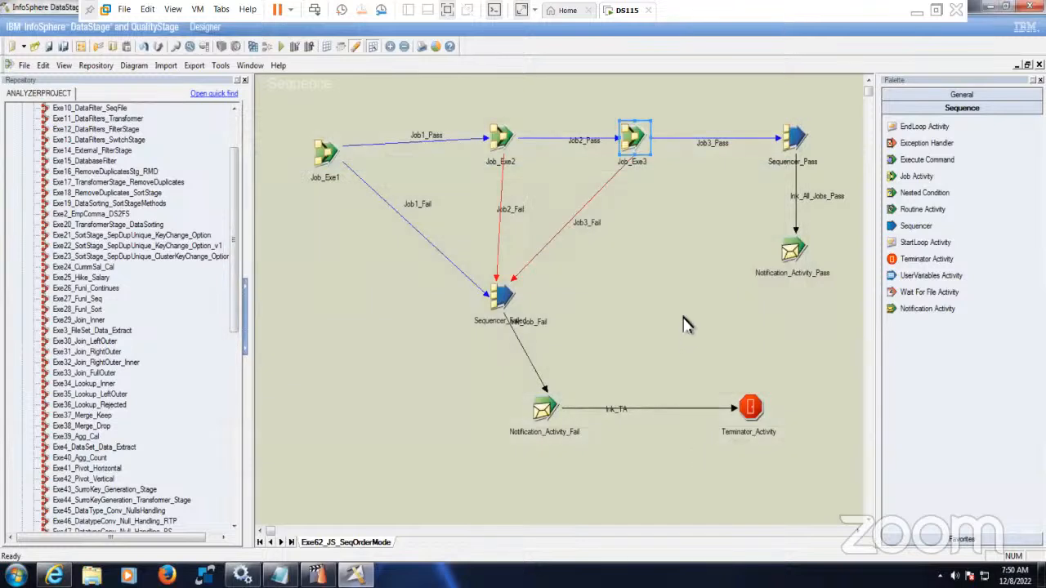
# - Nudge Job_Exe3 into place and set its Job3_Pass trigger to OK - (Conditional)
pyautogui.moveTo(632, 138); pyautogui.dragTo(660, 155)
pyautogui.click(683, 222)
pyautogui.click(678, 244)
pyautogui.doubleClick(650, 154)
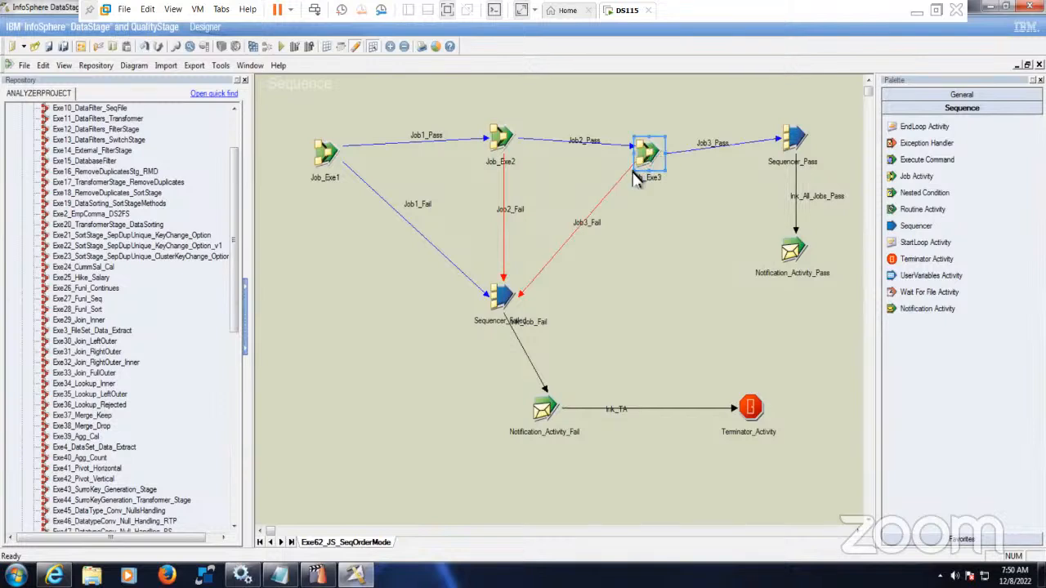
pyautogui.click(343, 157)
pyautogui.click(335, 155)
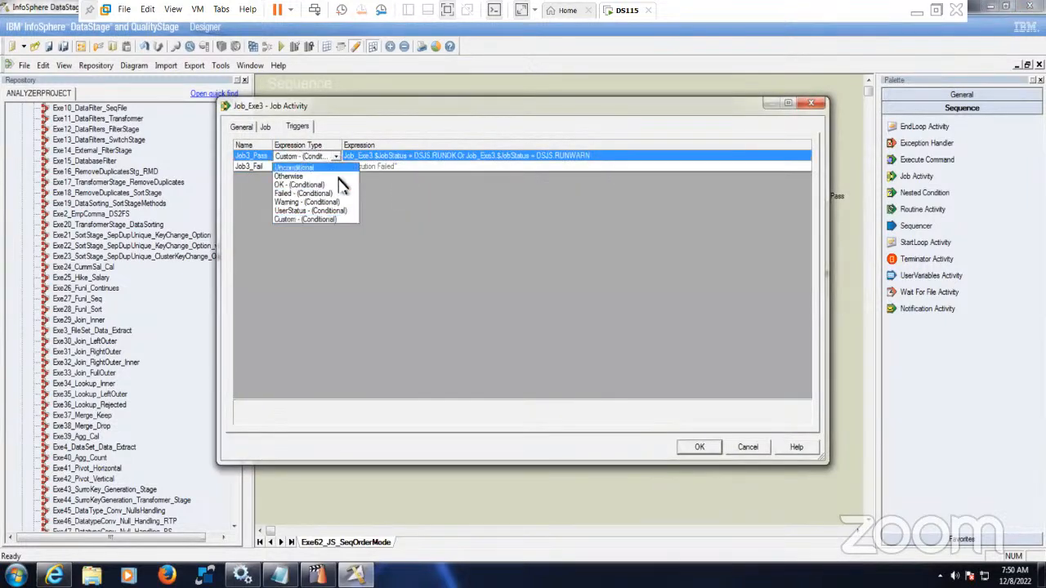
pyautogui.click(343, 182)
pyautogui.click(699, 448)
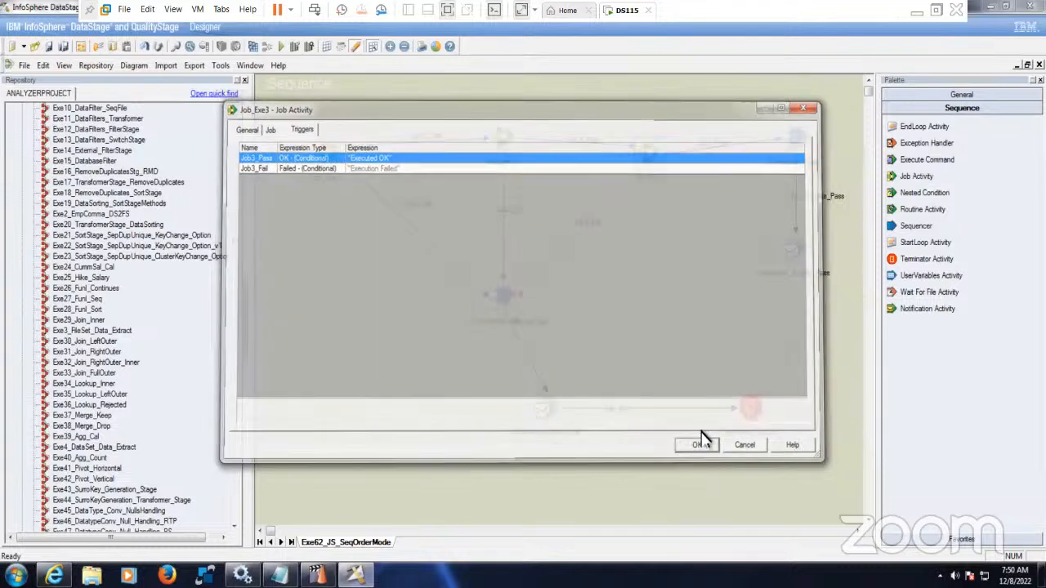
# - Tidy the layout: lower the pass sequencer and notification, align Notification_Activity_Fail under Sequencer_Failed
pyautogui.moveTo(793, 143); pyautogui.dragTo(795, 159)
pyautogui.moveTo(797, 261); pyautogui.dragTo(797, 295)
pyautogui.click(778, 348)
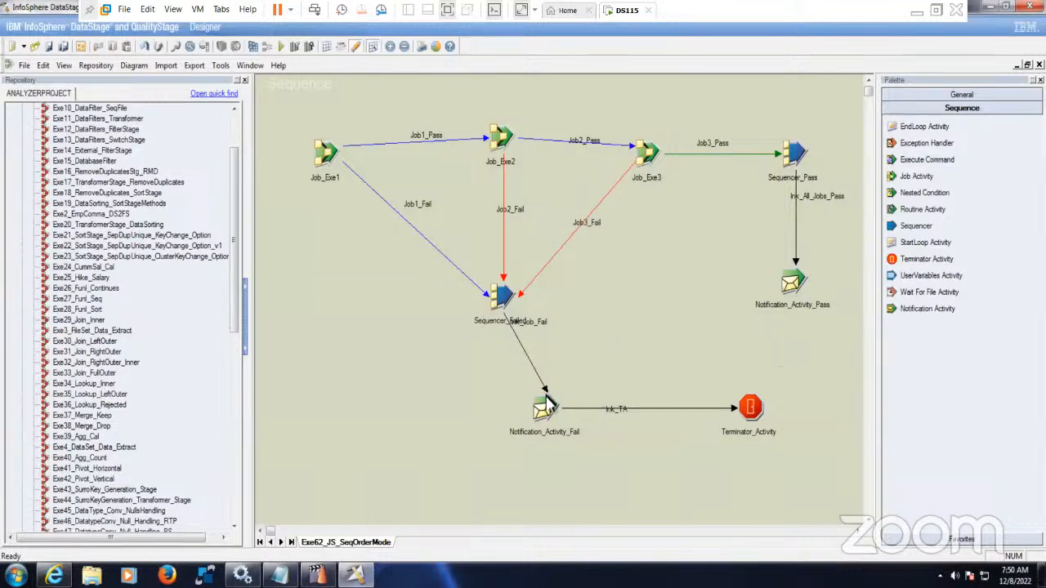
pyautogui.moveTo(543, 413); pyautogui.dragTo(501, 415)
pyautogui.click(617, 356)
pyautogui.moveTo(527, 325); pyautogui.dragTo(500, 357)
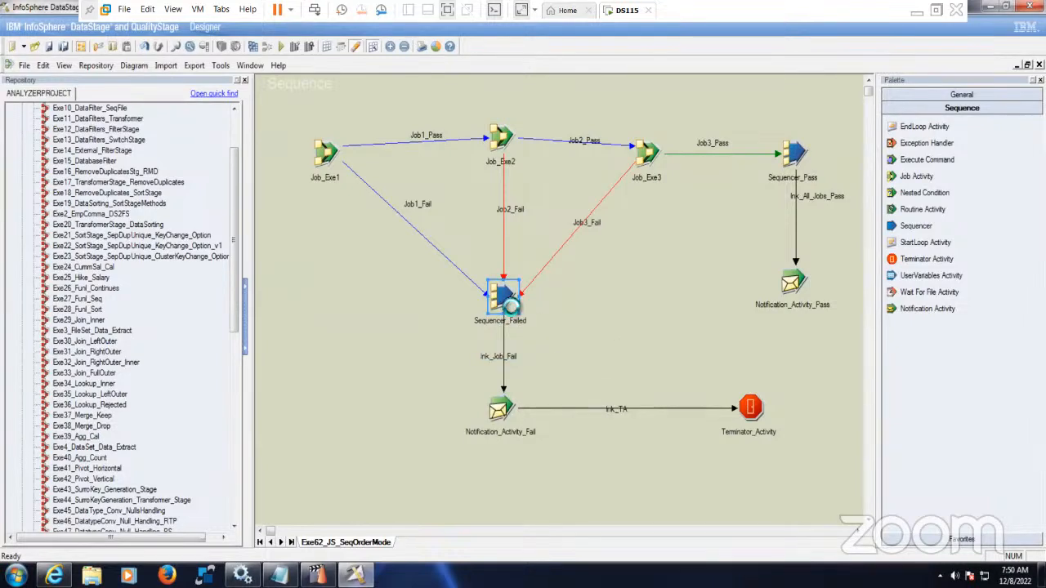
# - Set Sequencer_Failed's mode to Any
pyautogui.doubleClick(507, 304)
pyautogui.click(486, 189)
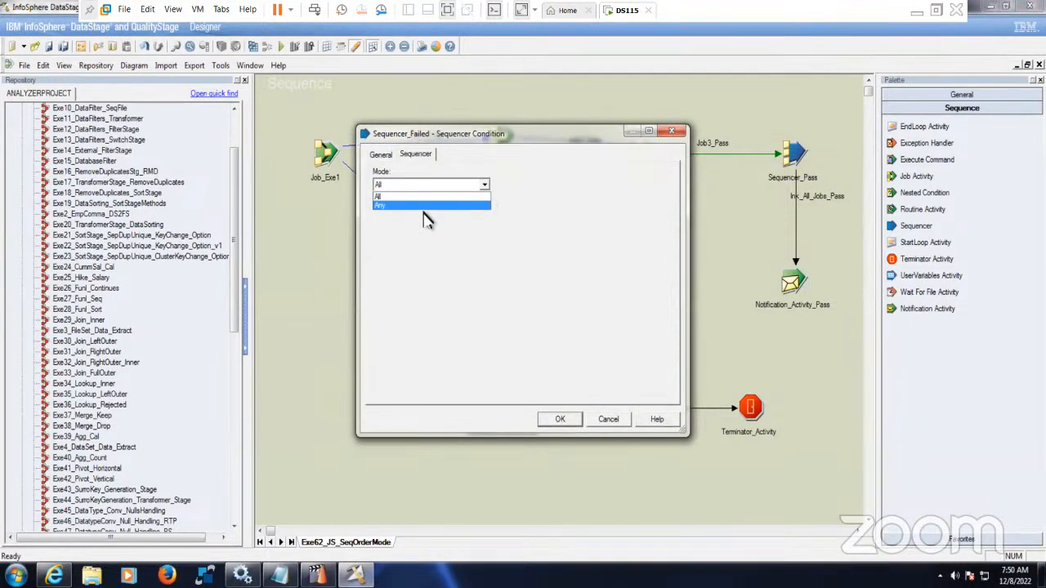
pyautogui.click(425, 213)
pyautogui.click(562, 422)
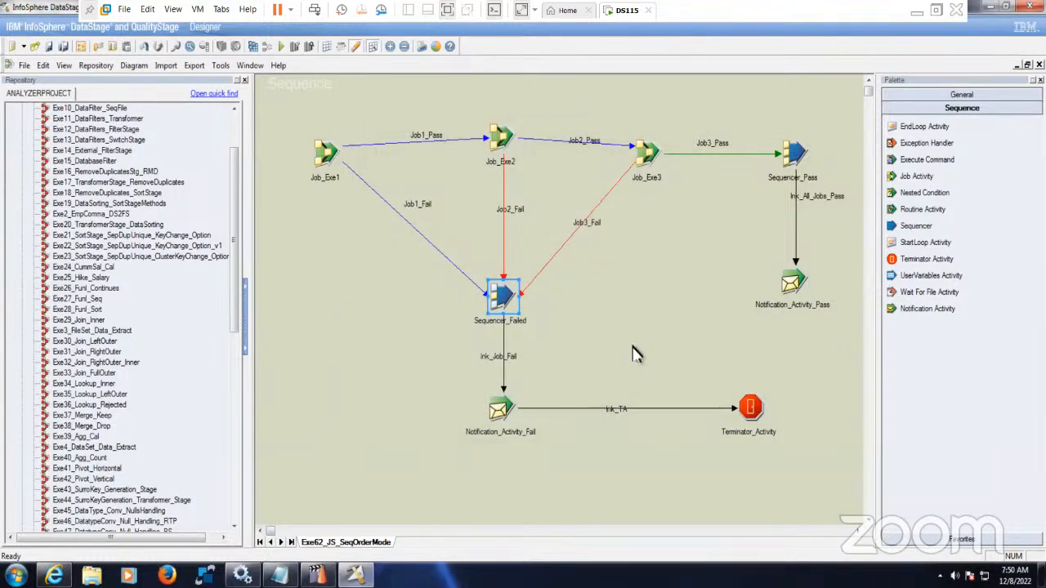
# - Remove #Exception_Handler.$ErrMessage# from Notification_Activity_Fail's email subject and save
pyautogui.doubleClick(507, 412)
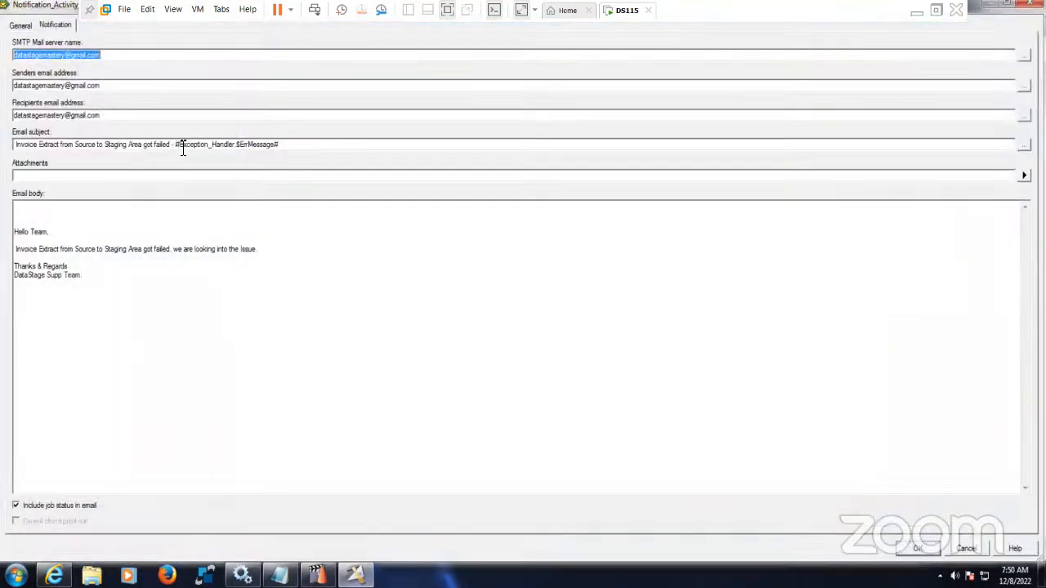
pyautogui.moveTo(175, 145); pyautogui.dragTo(470, 157)
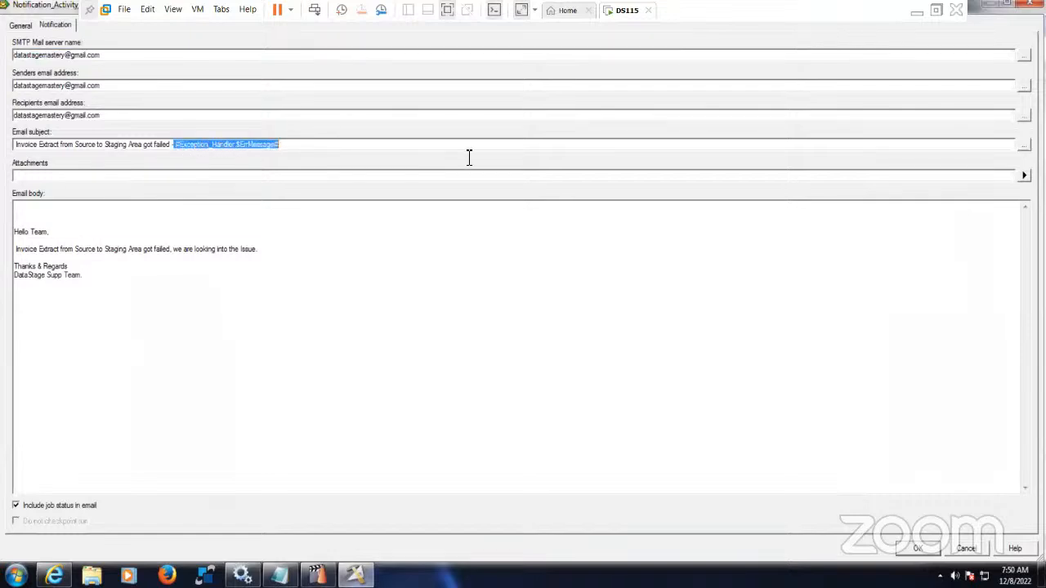
pyautogui.press('BackSpace')
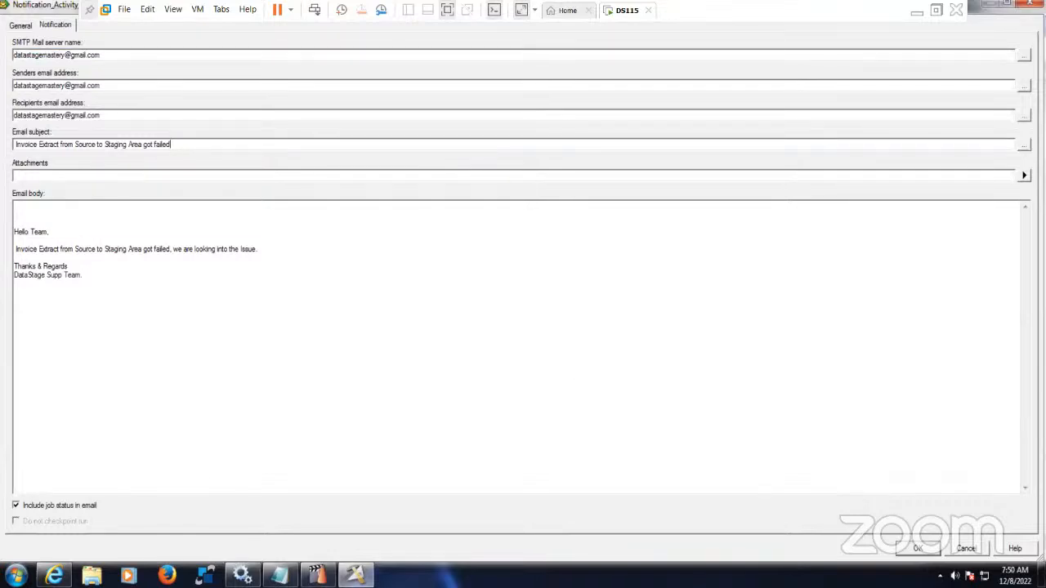
pyautogui.click(917, 549)
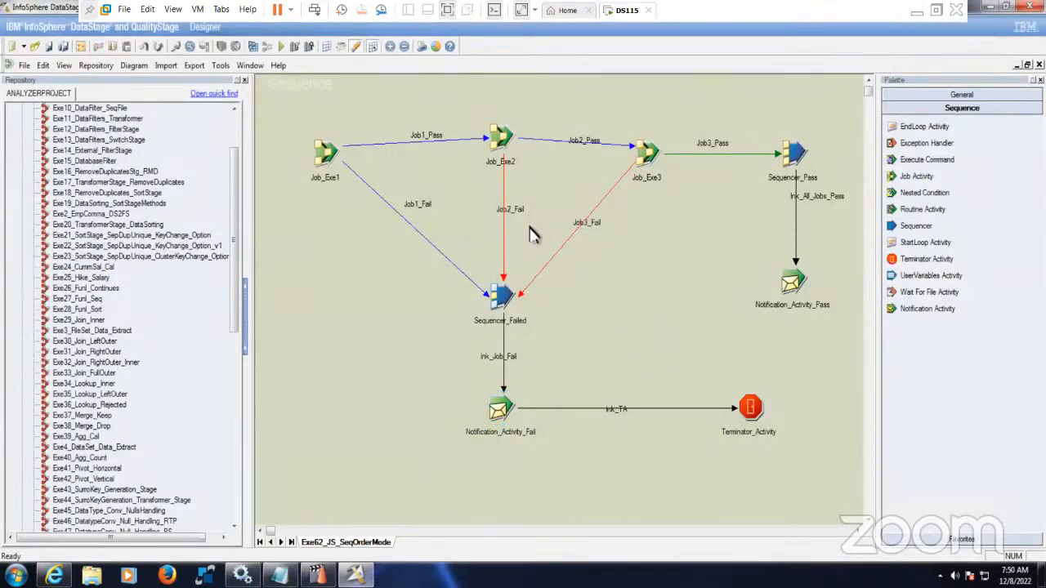
# - Check which job the Job_Exe1 activity runs, then close its properties
pyautogui.doubleClick(325, 154)
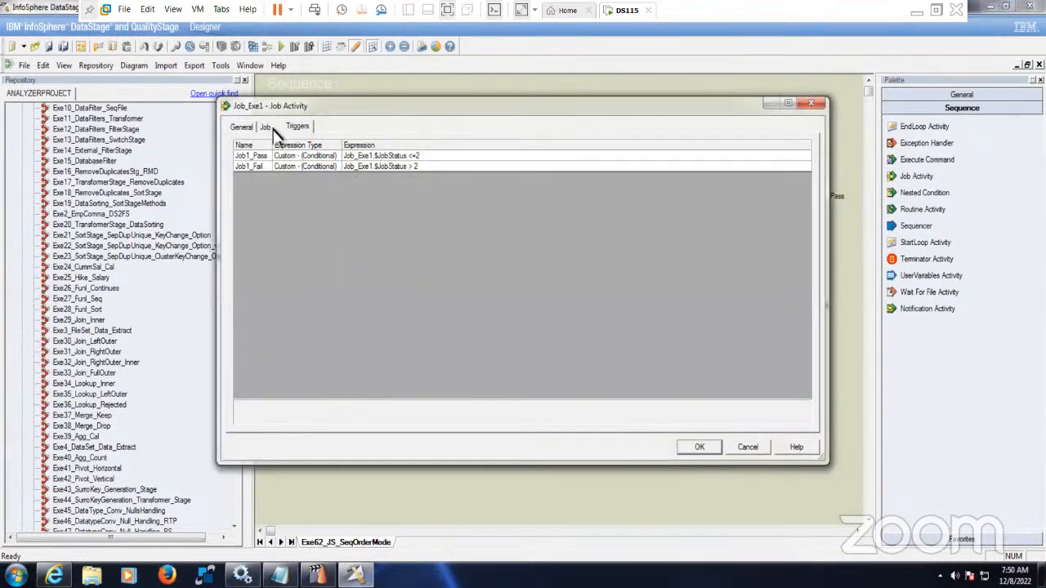
pyautogui.click(267, 128)
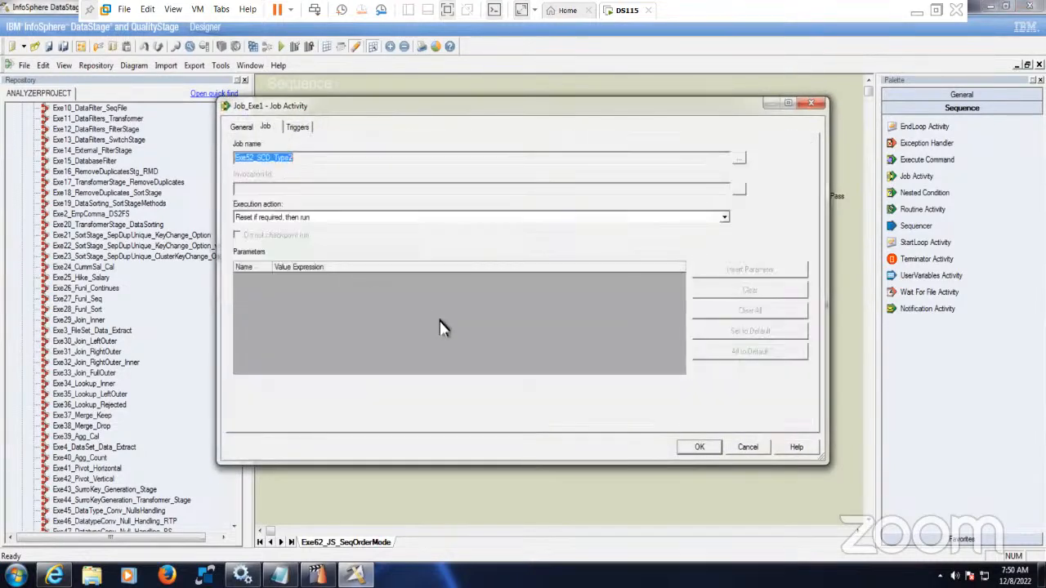
pyautogui.click(699, 447)
# - Assign the Exe53_SCD_type2_Update job to the Job_Exe2 activity and confirm its settings
pyautogui.doubleClick(509, 146)
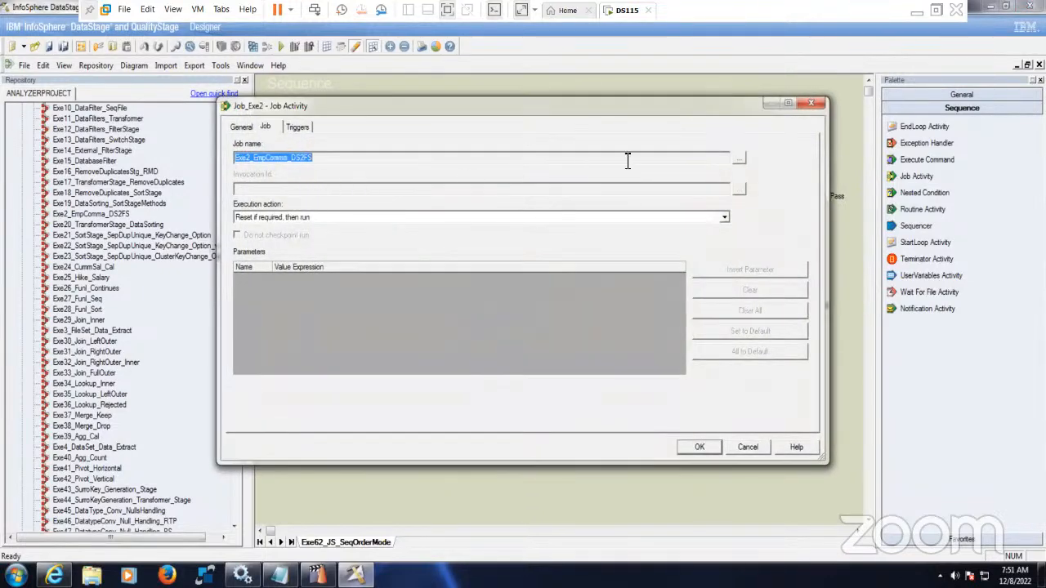
pyautogui.click(740, 158)
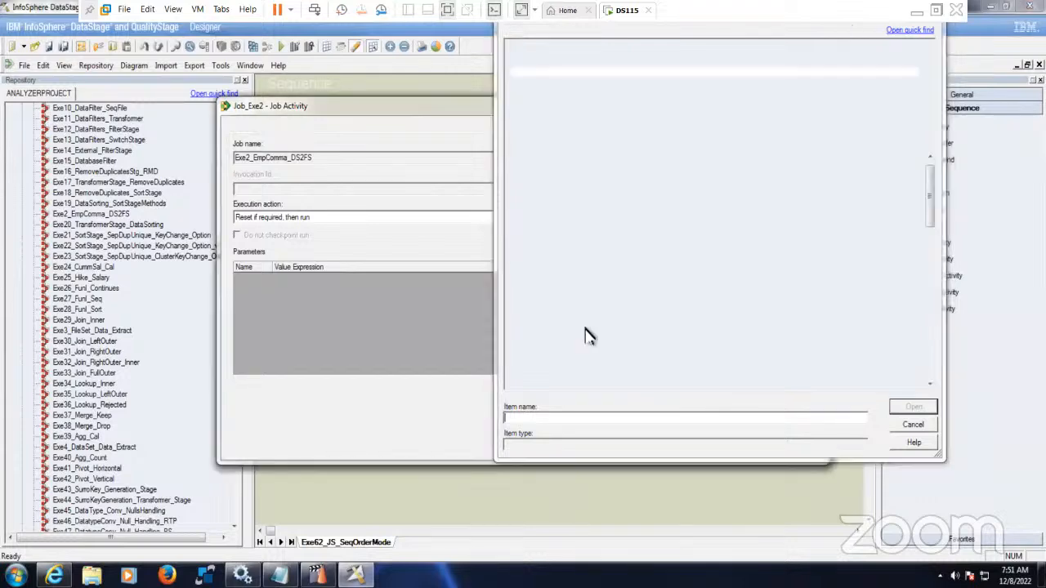
pyautogui.moveTo(933, 202); pyautogui.dragTo(931, 322)
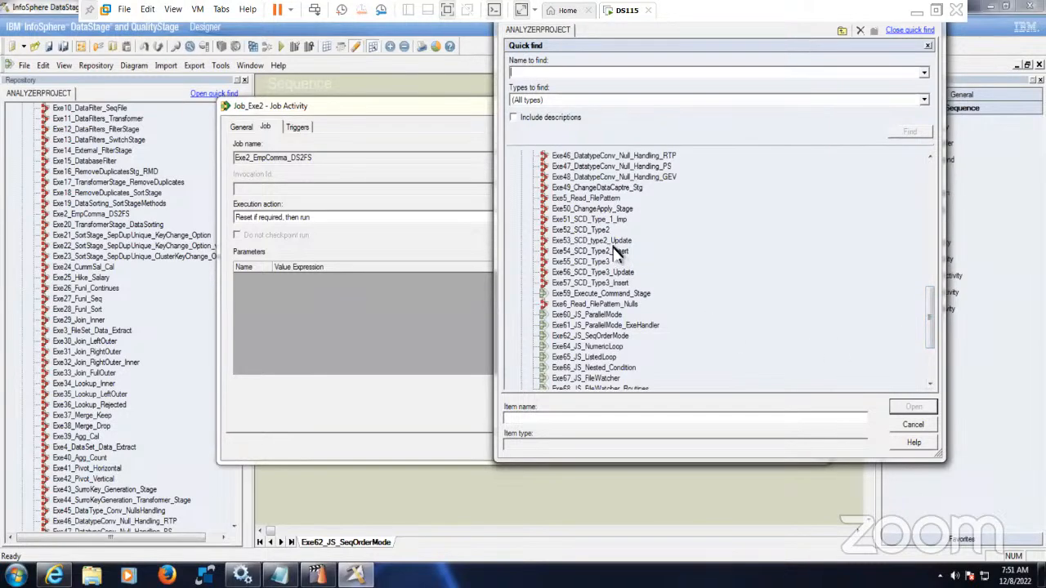
pyautogui.click(615, 241)
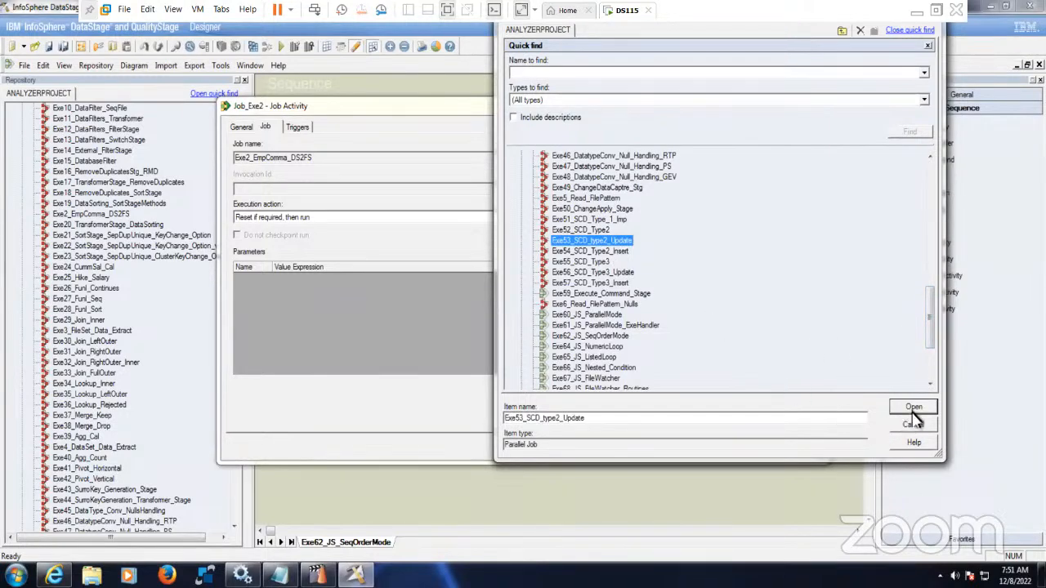
pyautogui.click(913, 407)
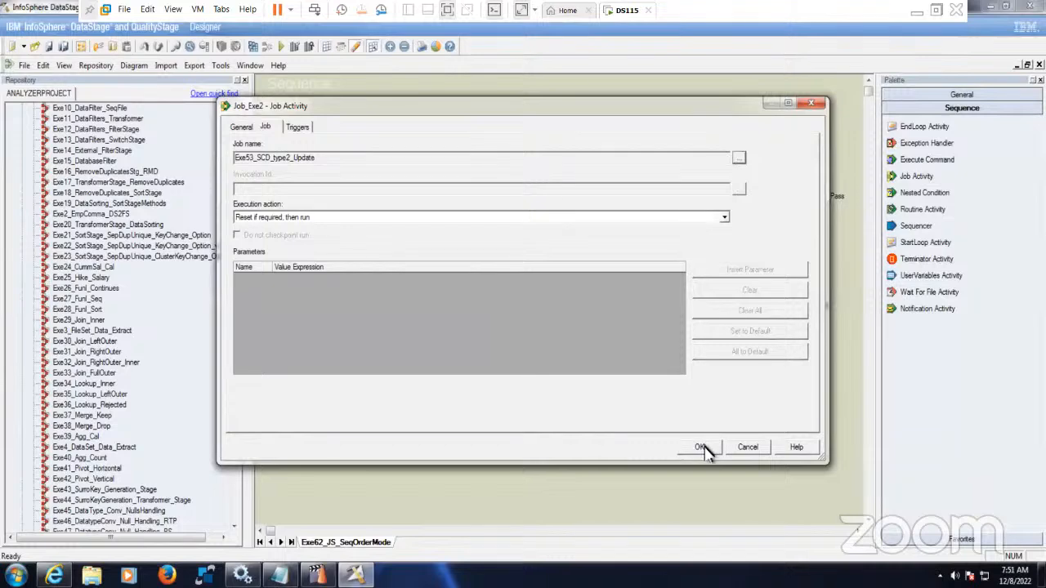
pyautogui.click(701, 448)
pyautogui.click(625, 326)
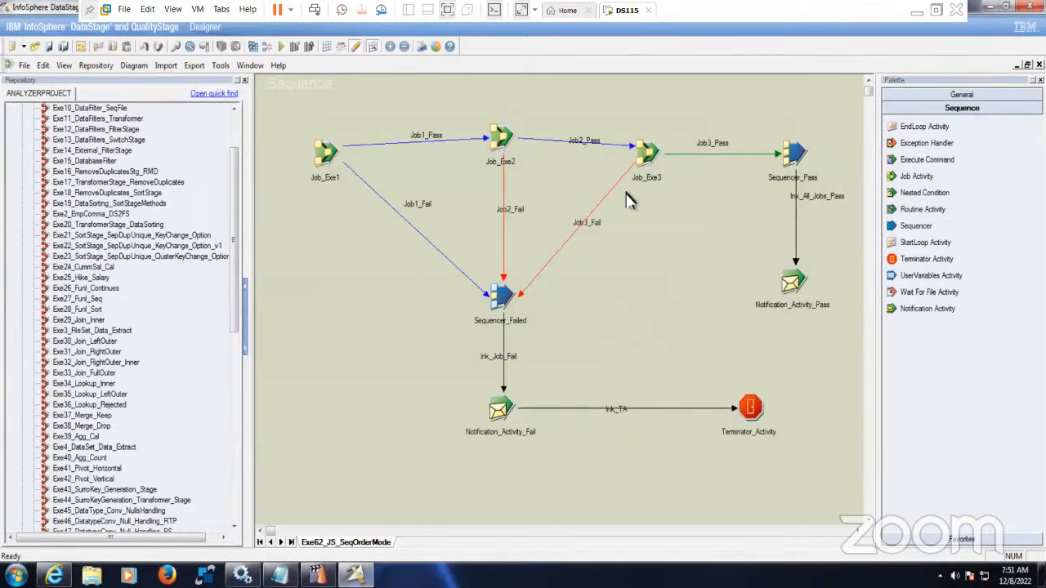
# - Make Job_Exe3 run Exe54_SCD_Type2_Insert with execution action 'Reset if required, then run'
pyautogui.doubleClick(646, 159)
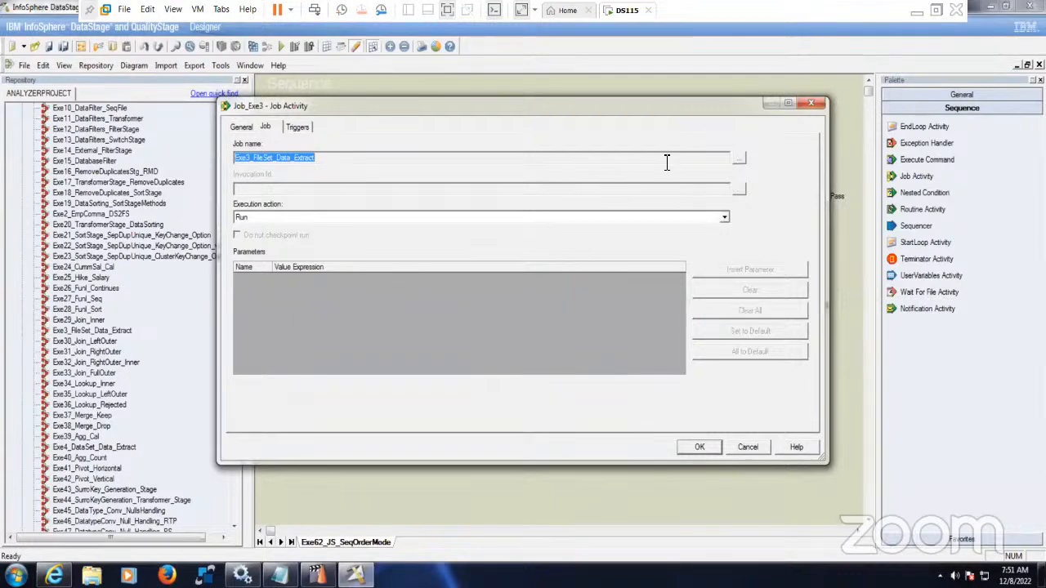
pyautogui.click(740, 158)
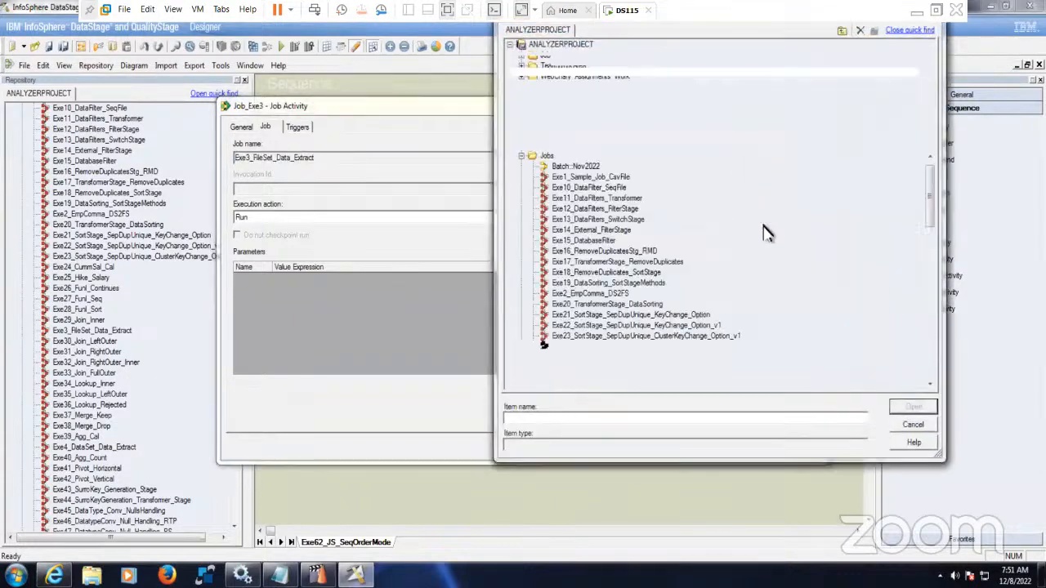
pyautogui.moveTo(928, 193); pyautogui.dragTo(929, 303)
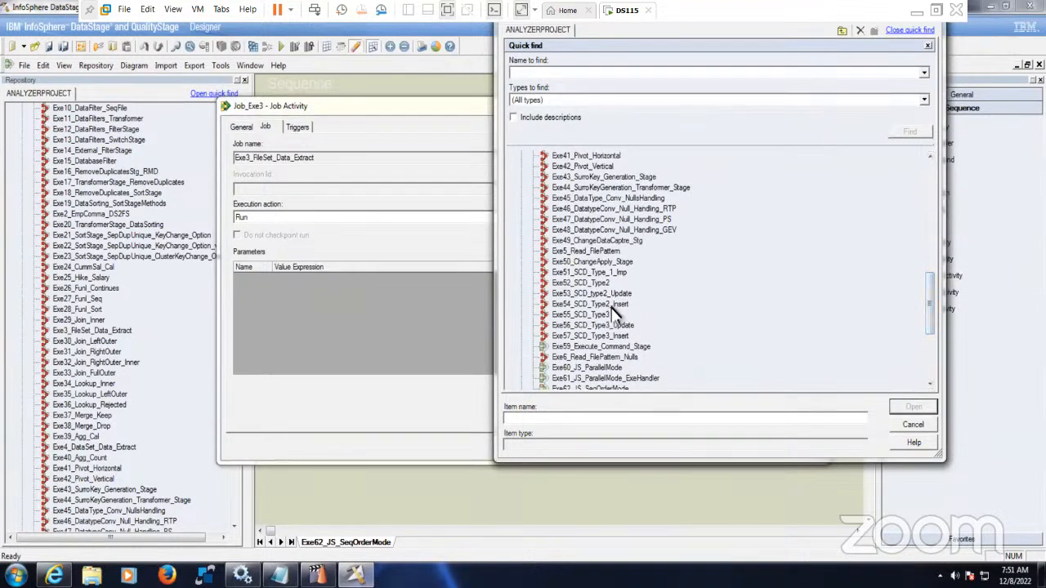
pyautogui.click(590, 304)
pyautogui.click(909, 410)
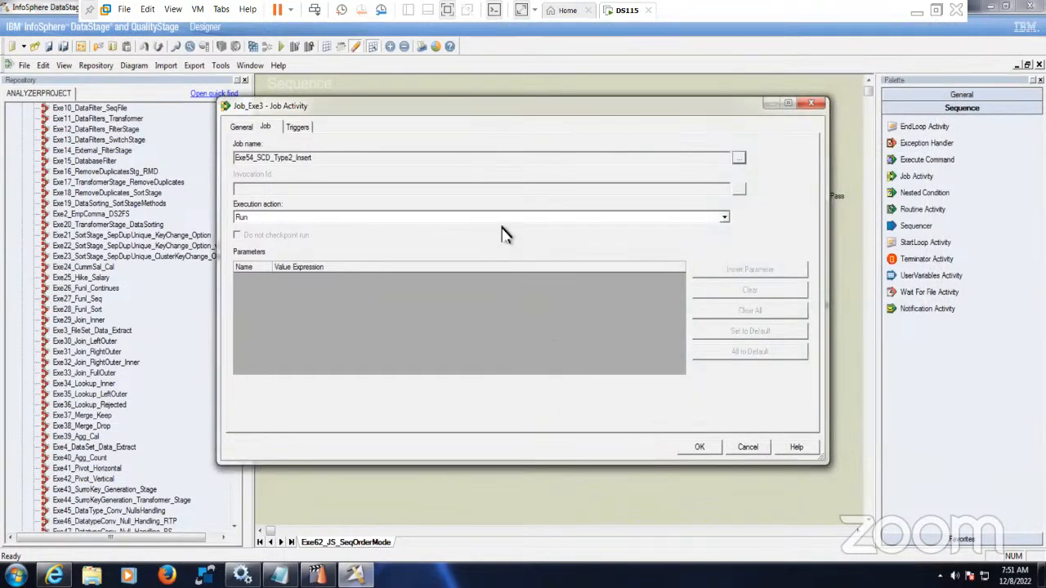
pyautogui.click(503, 217)
pyautogui.click(372, 237)
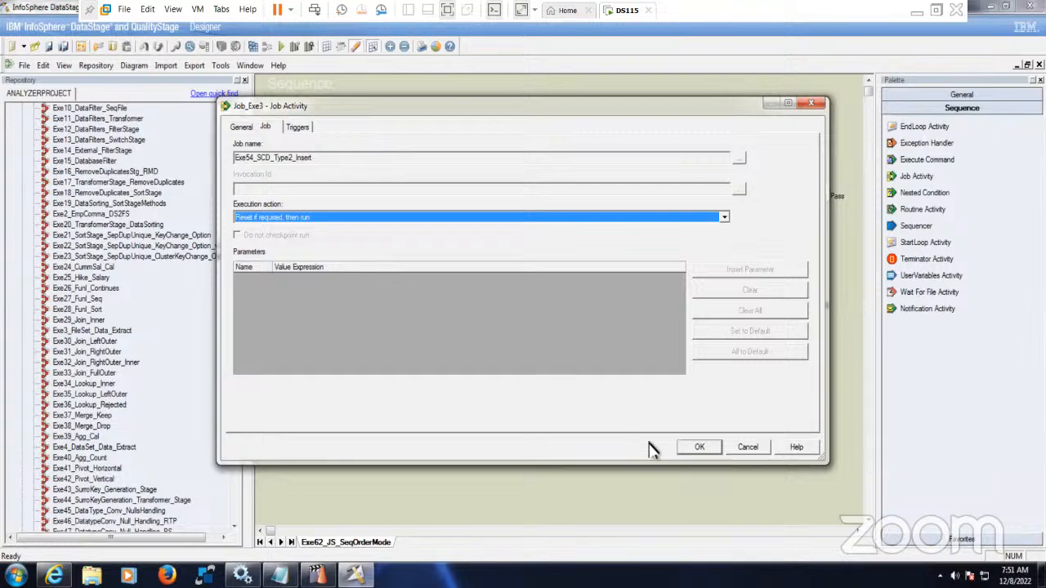
pyautogui.click(699, 448)
# - Reopen the Job_Exe2, Job_Exe1 and Job_Exe3 activities to verify their assigned jobs
pyautogui.click(505, 136)
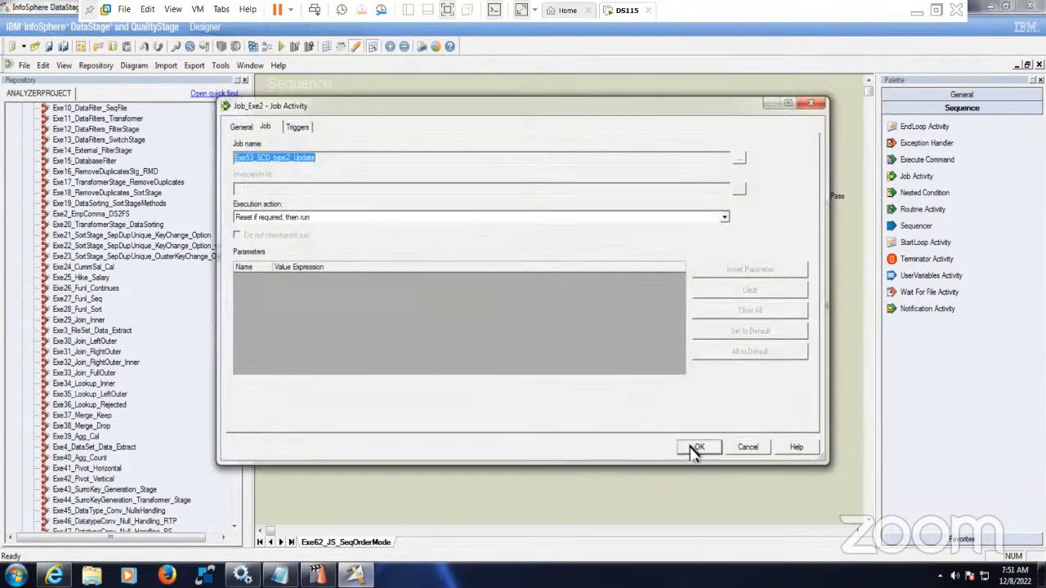
pyautogui.click(694, 449)
pyautogui.doubleClick(328, 153)
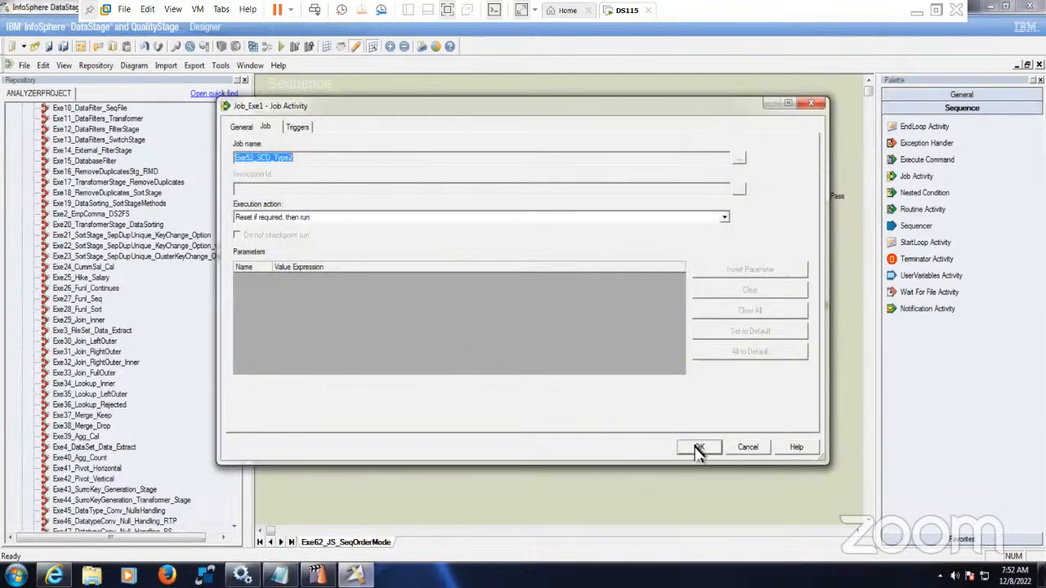
pyautogui.click(699, 449)
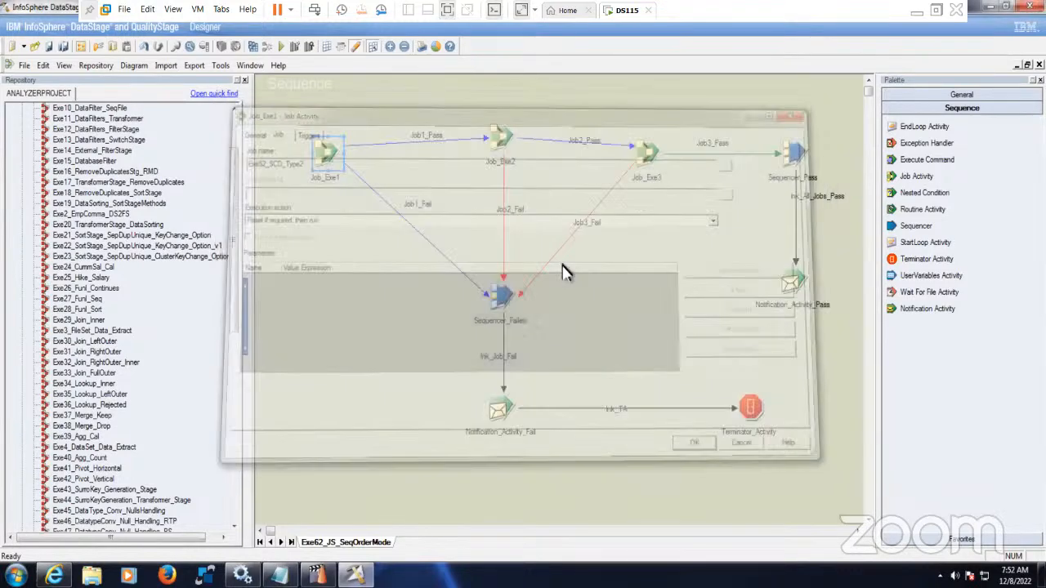
pyautogui.doubleClick(499, 147)
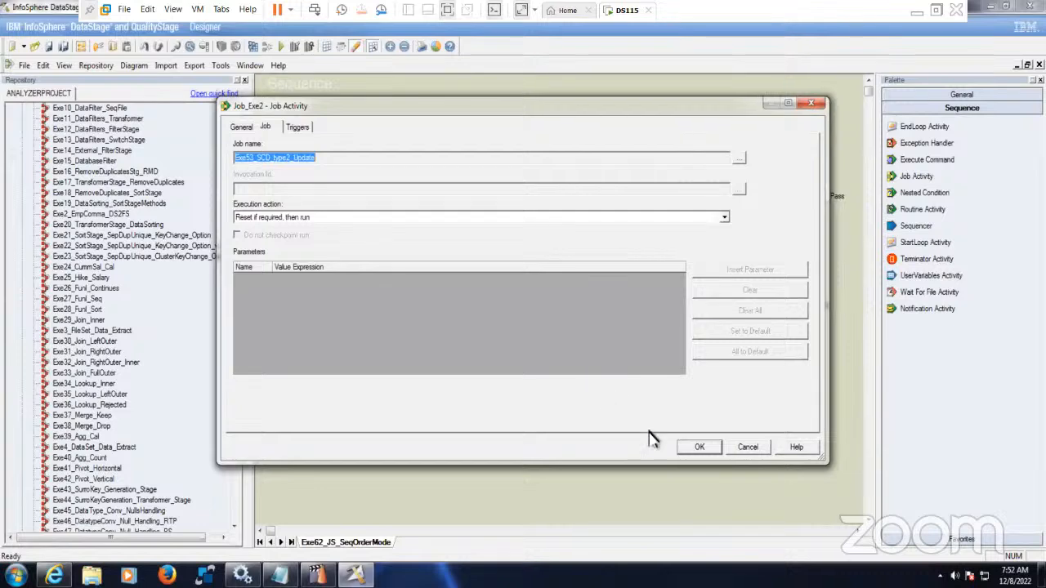
pyautogui.click(694, 447)
pyautogui.doubleClick(645, 159)
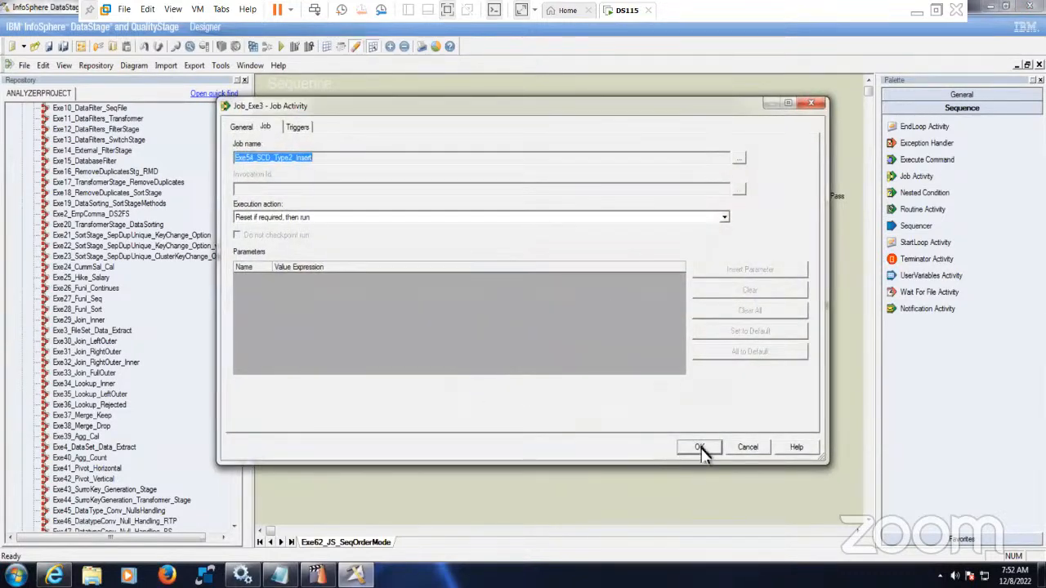
pyautogui.click(699, 449)
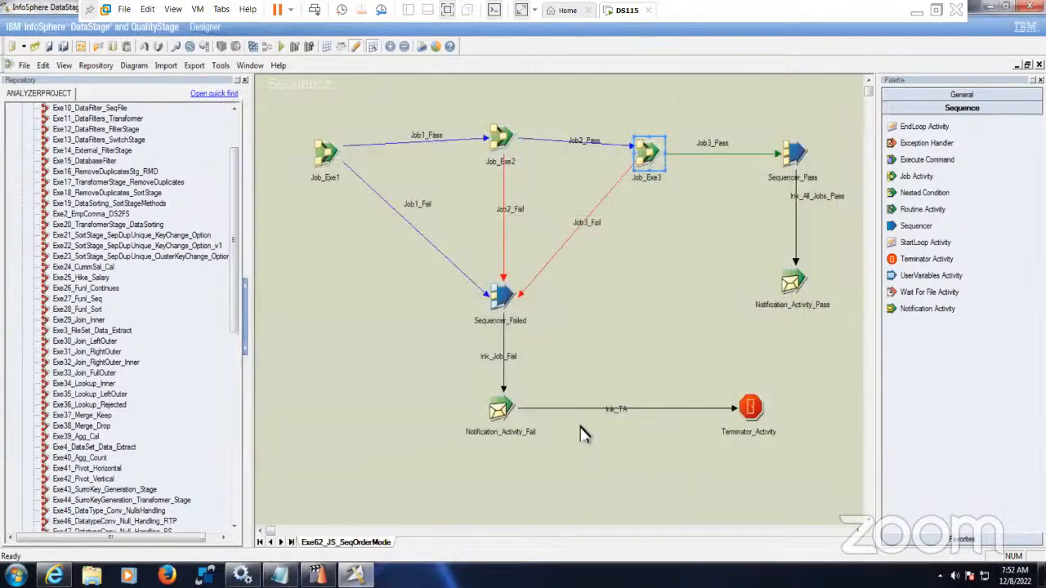
# - Save the Exe62_JS_SeqOrderMode sequence and compile it successfully
pyautogui.click(262, 48)
pyautogui.click(498, 311)
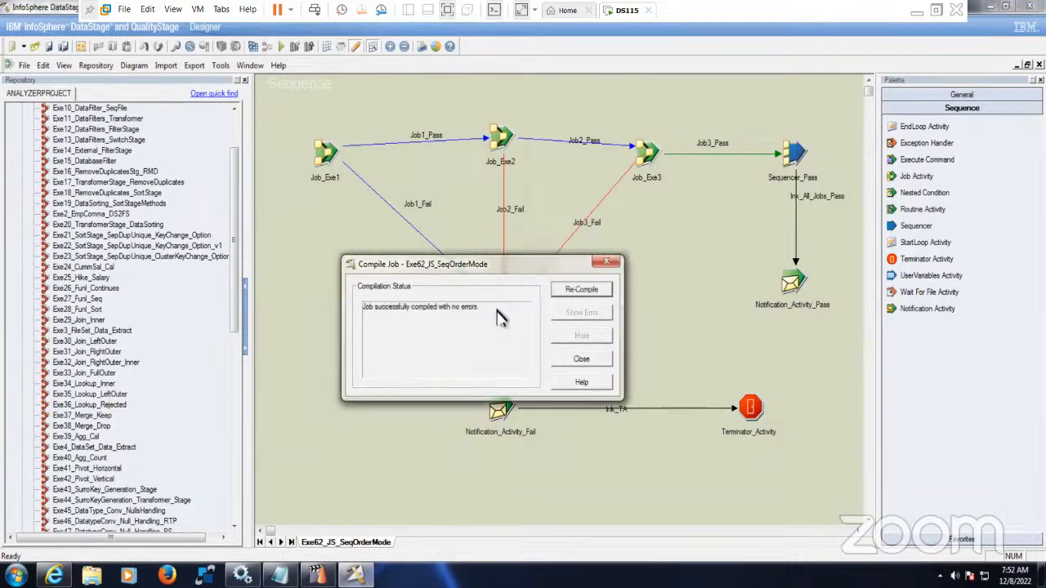
pyautogui.click(585, 361)
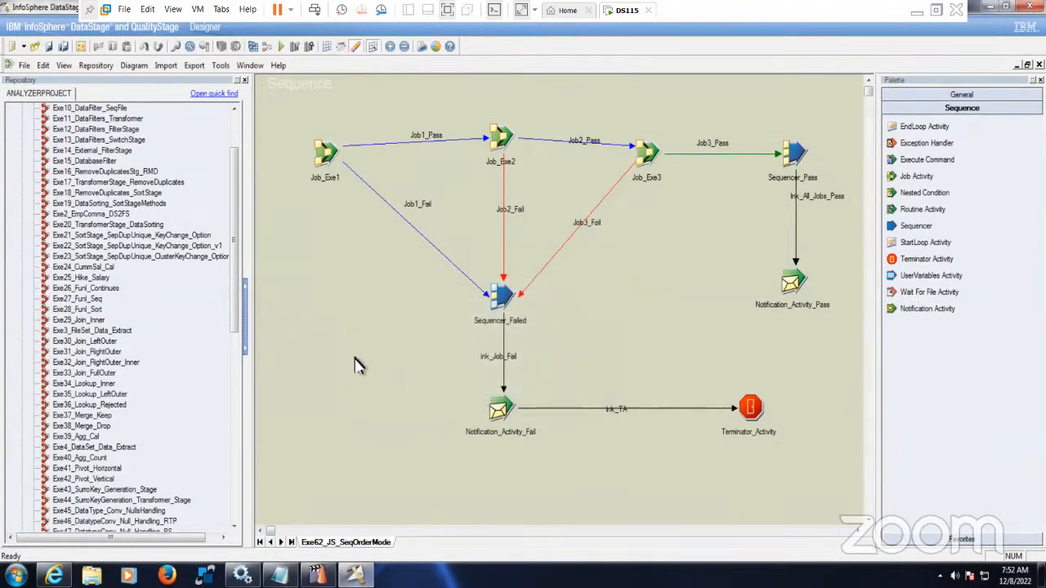
# - Review the job activities, pass and fail sequencers, notifications and terminator on the canvas
pyautogui.click(327, 159)
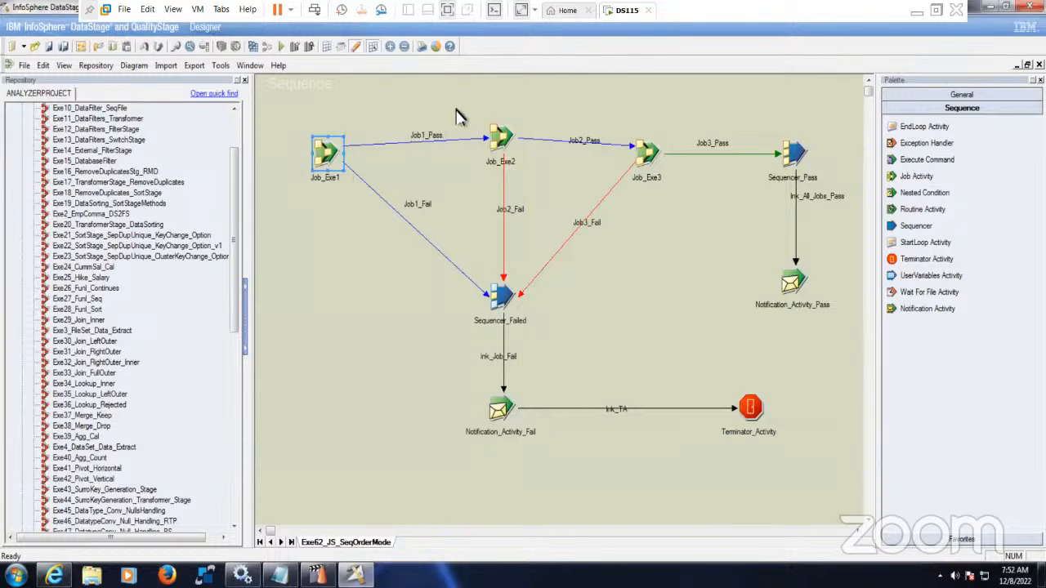
pyautogui.moveTo(496, 152); pyautogui.dragTo(532, 190)
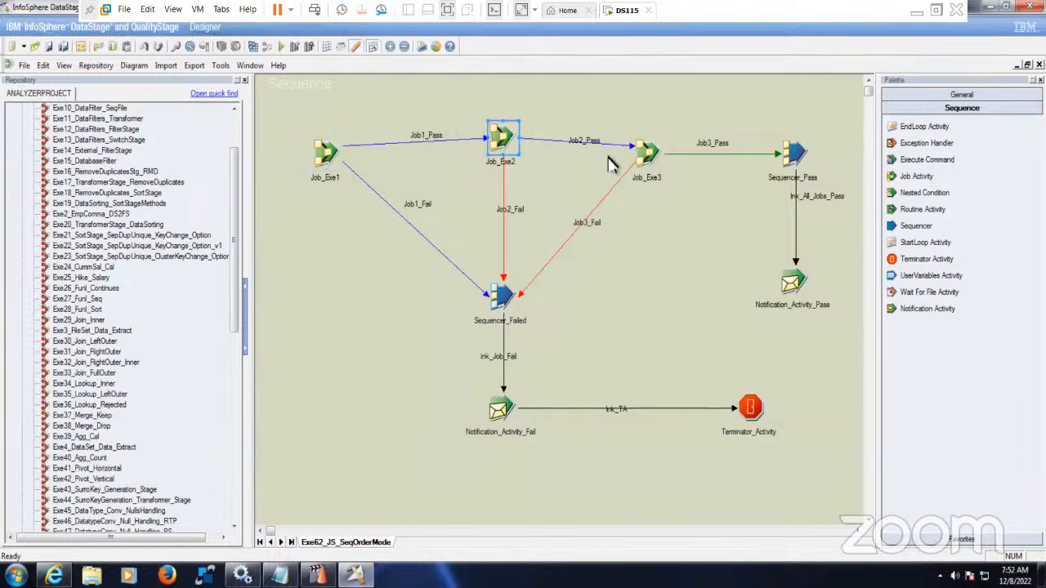
pyautogui.moveTo(610, 119); pyautogui.dragTo(690, 216)
pyautogui.click(686, 214)
pyautogui.moveTo(752, 118); pyautogui.dragTo(842, 336)
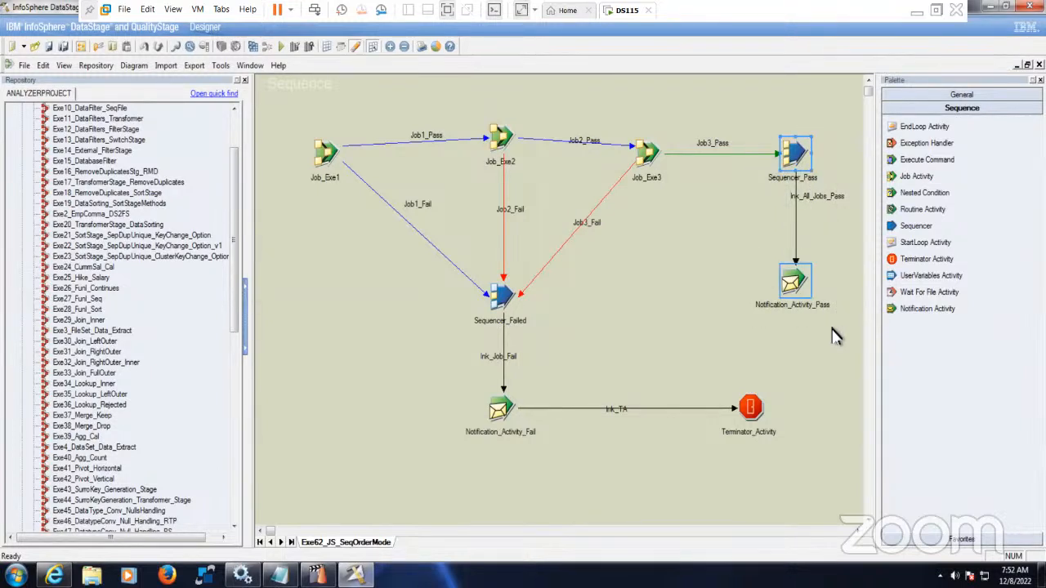
pyautogui.click(654, 338)
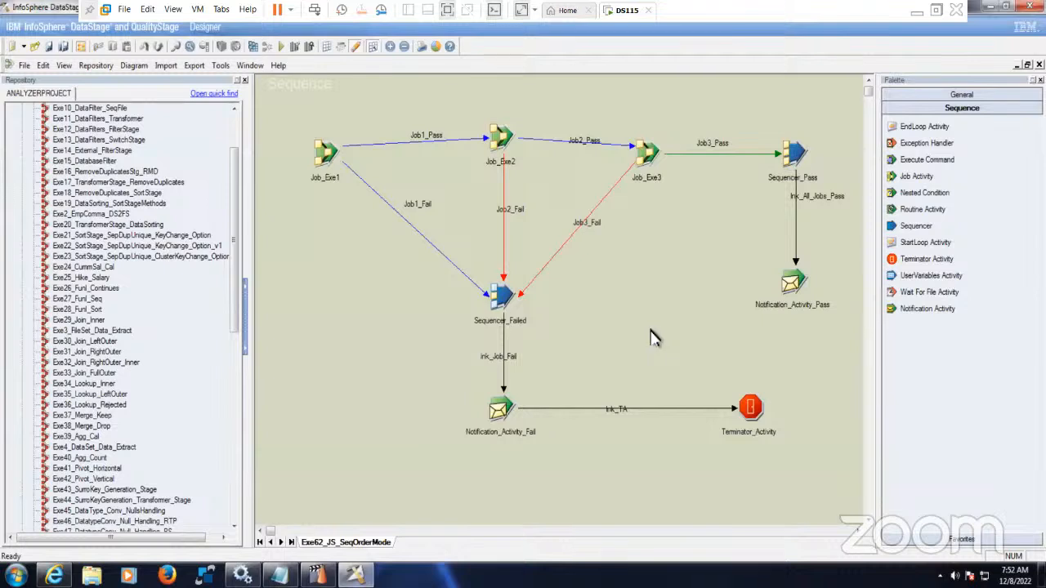
pyautogui.moveTo(496, 136); pyautogui.dragTo(539, 178)
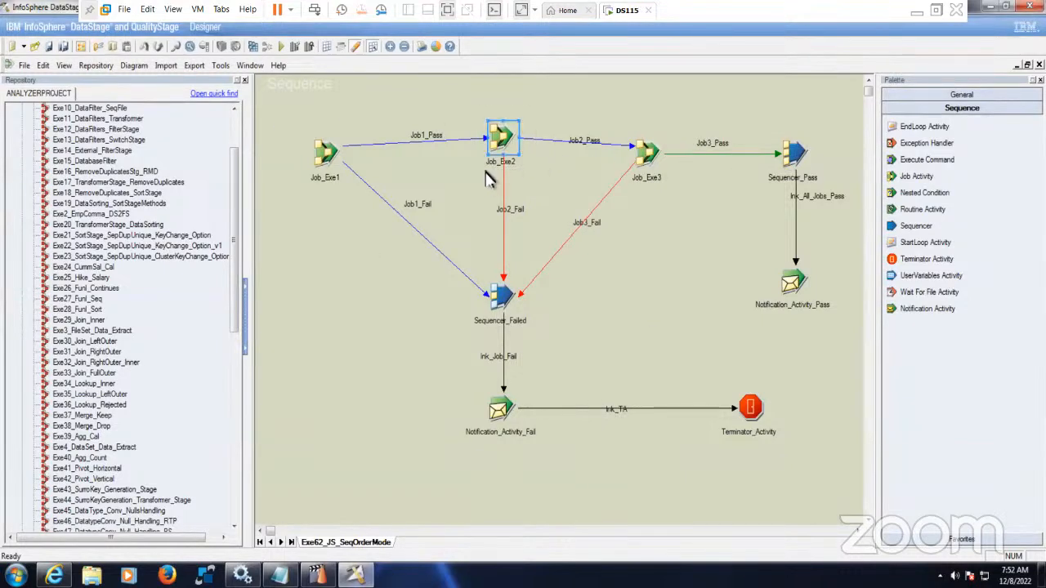
pyautogui.moveTo(419, 275); pyautogui.dragTo(571, 355)
pyautogui.moveTo(446, 368); pyautogui.dragTo(801, 478)
pyautogui.click(729, 478)
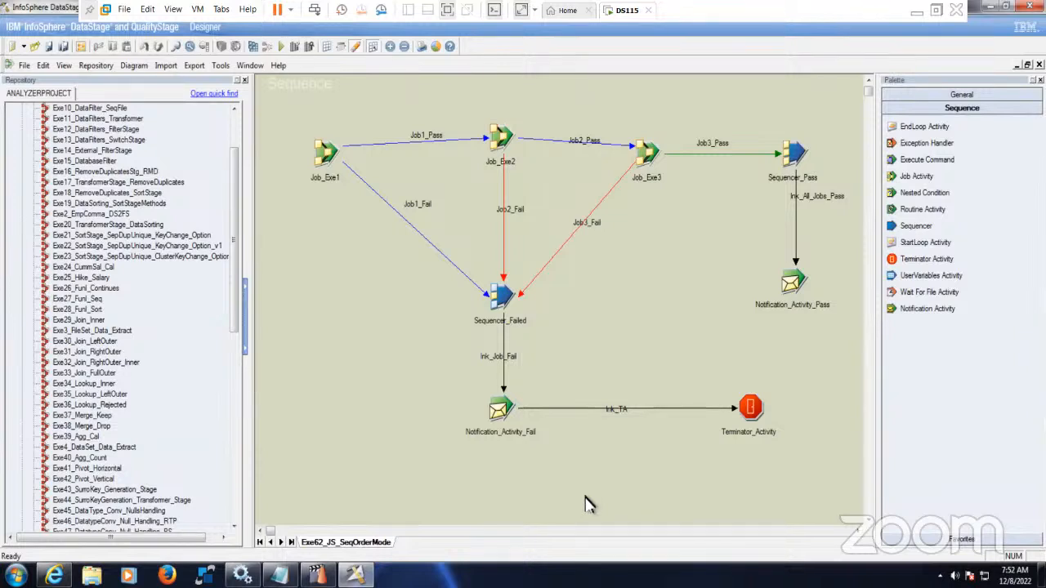
# - Recompile the sequence and confirm the successful compile result
pyautogui.click(257, 47)
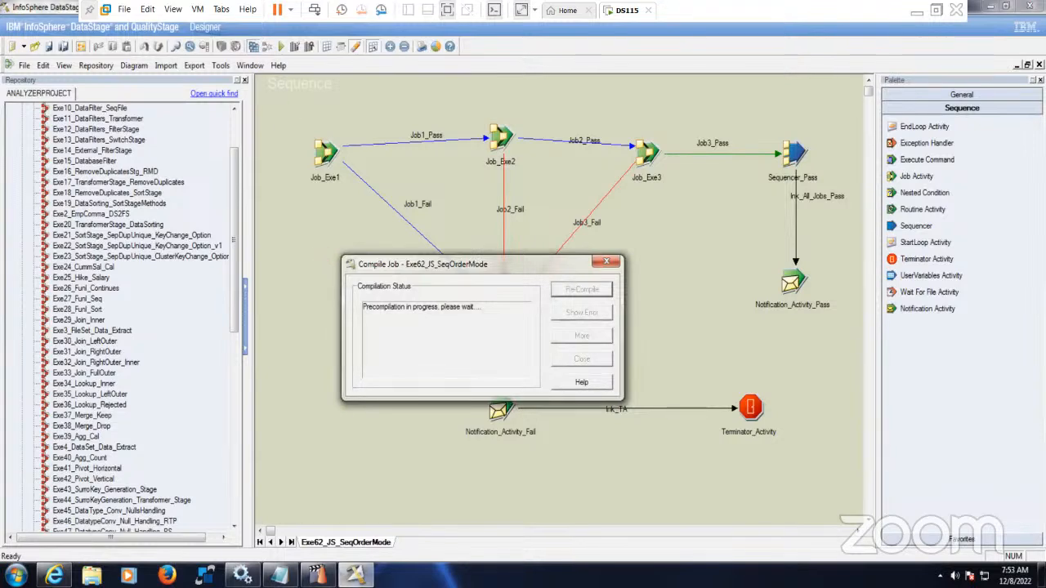
pyautogui.click(355, 576)
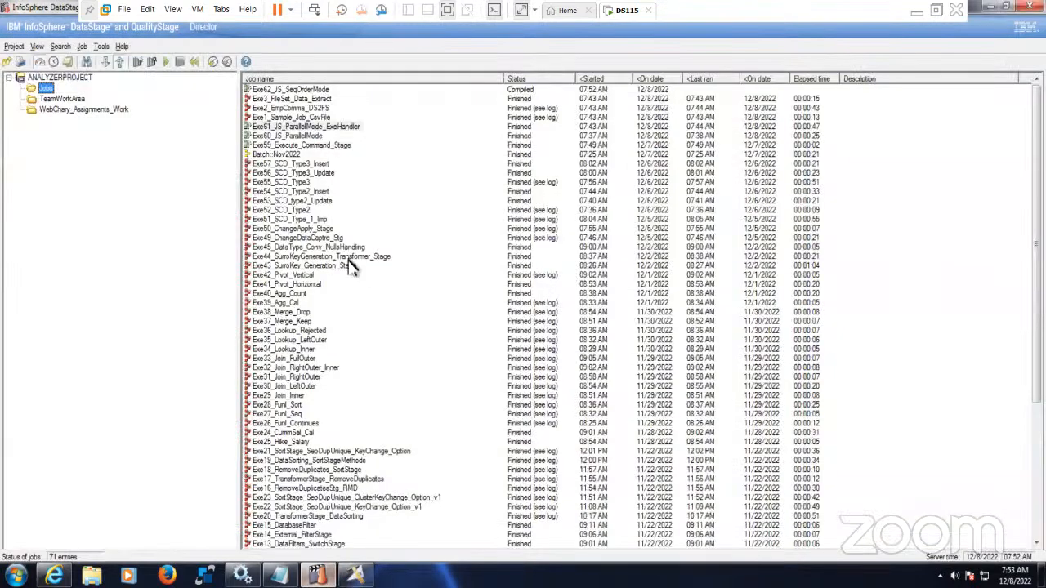
pyautogui.click(356, 575)
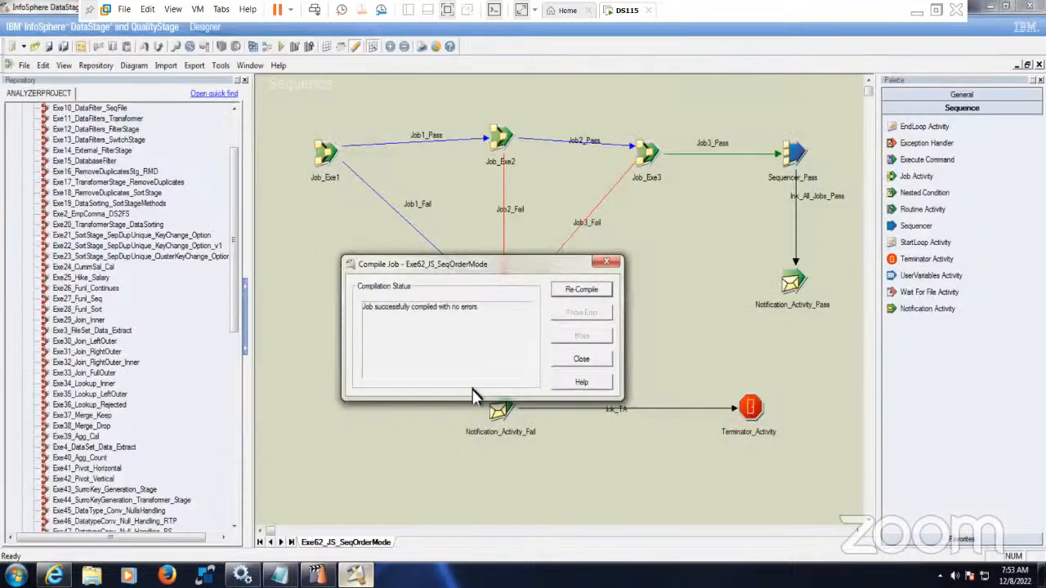
pyautogui.click(582, 361)
# - Run Exe62_JS_SeqOrderMode from Director with no row limit and abort after 50 warnings
pyautogui.click(317, 575)
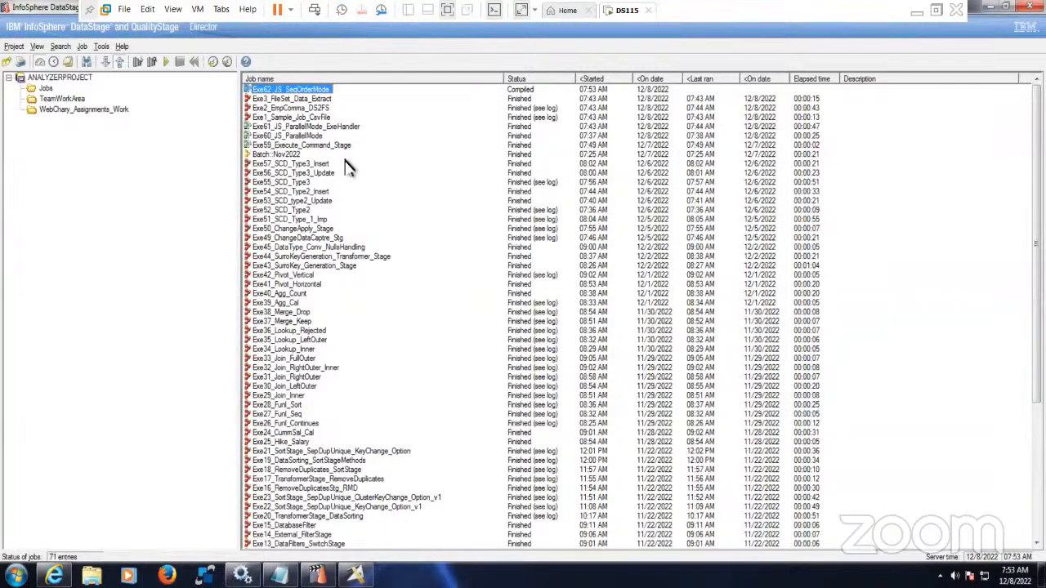
pyautogui.click(166, 63)
pyautogui.click(198, 284)
pyautogui.click(310, 295)
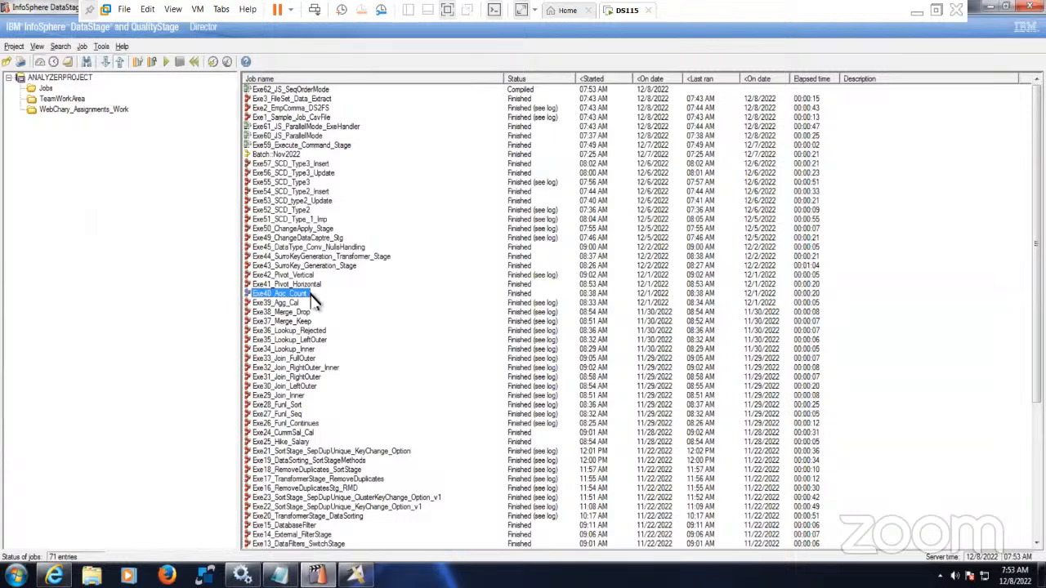
pyautogui.moveTo(315, 300)
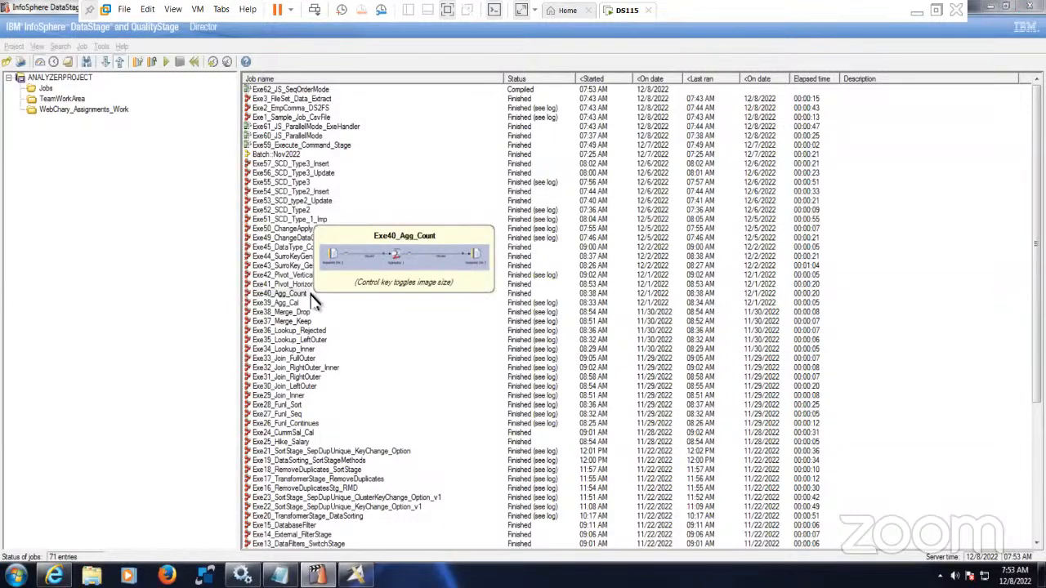
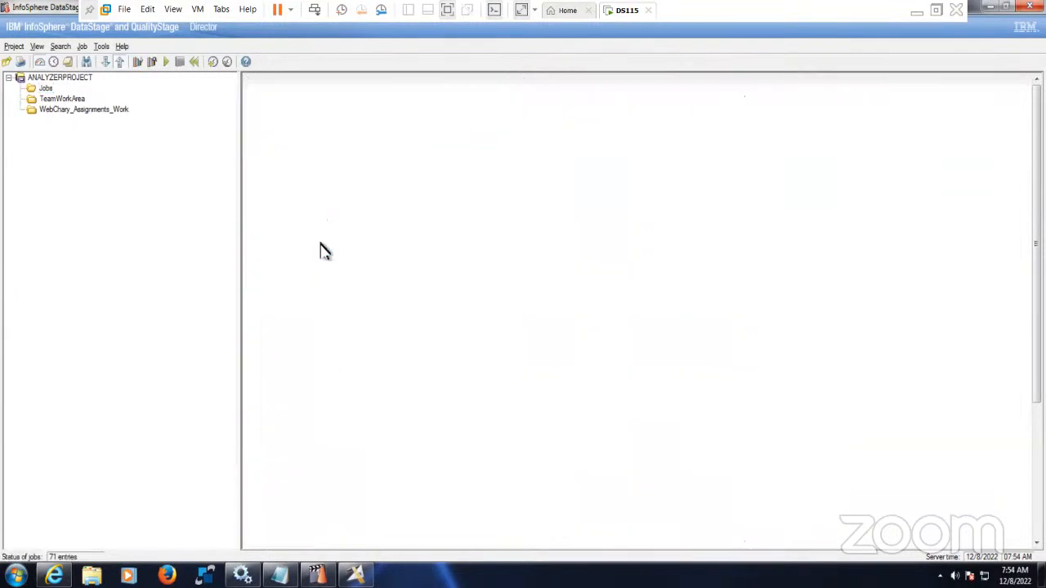
# - Inspect the 7:53:34 AM RunJob entry in Exe62_JS_SeqOrderMode's log, then return to Designer
pyautogui.click(304, 119)
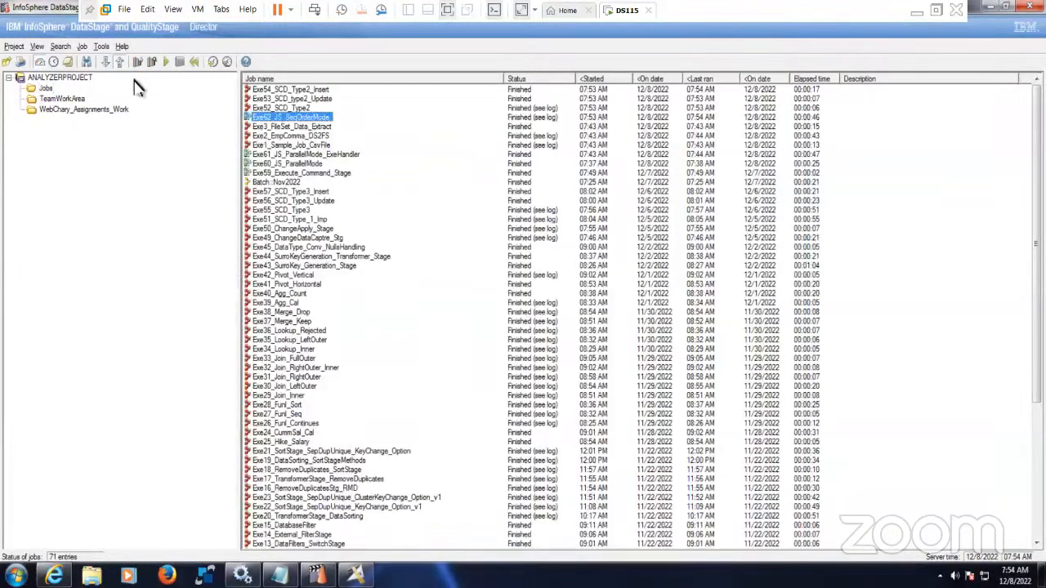
pyautogui.click(68, 62)
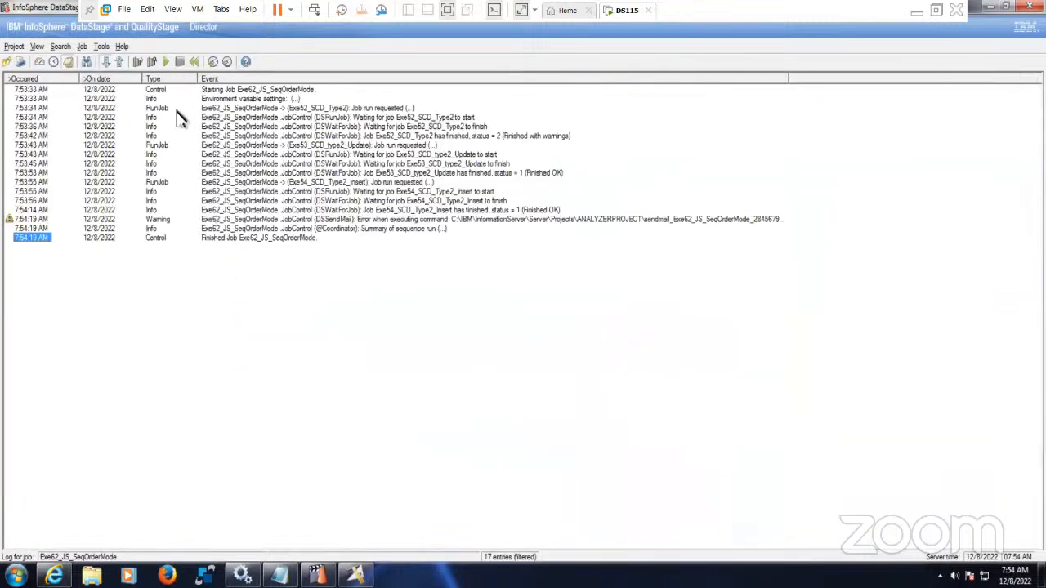
pyautogui.click(229, 110)
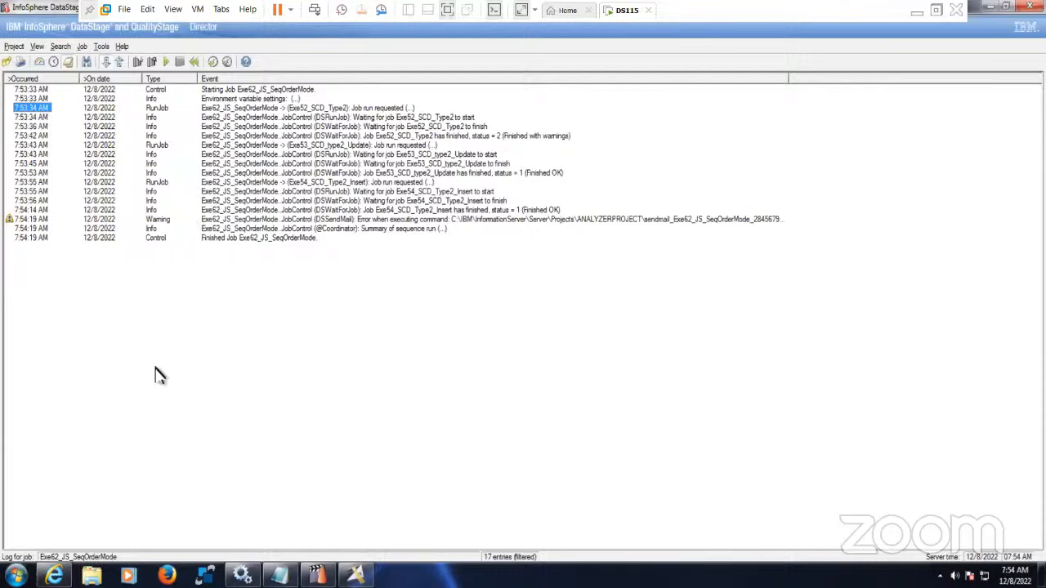
pyautogui.click(41, 63)
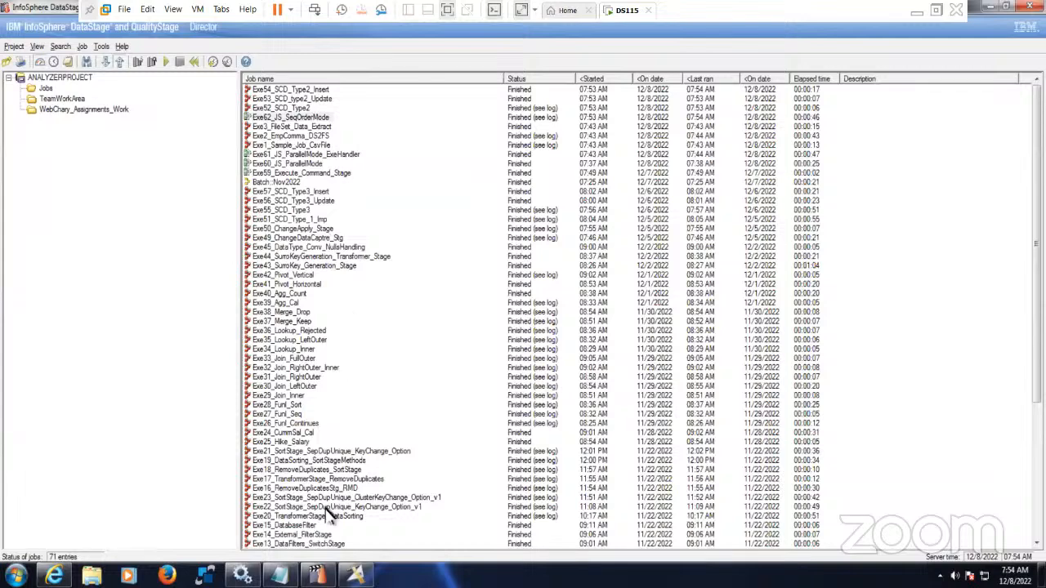
pyautogui.click(355, 576)
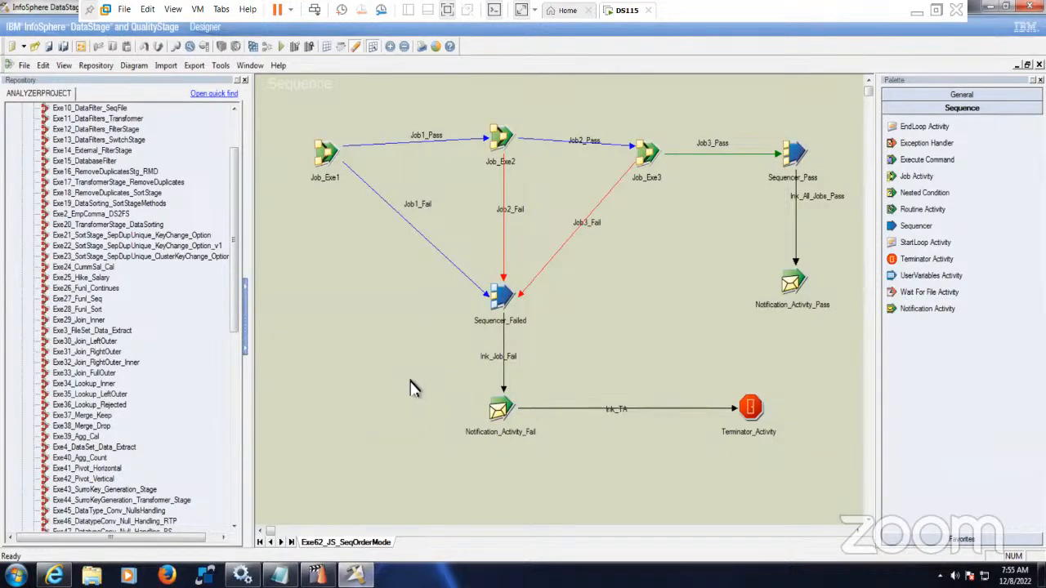
# - Save a copy named Exe63_JS_SeqOrderMode_ExpectionHandler, with Exe62 changed to Exe63 and _ExpectionHandler appended
pyautogui.click(24, 66)
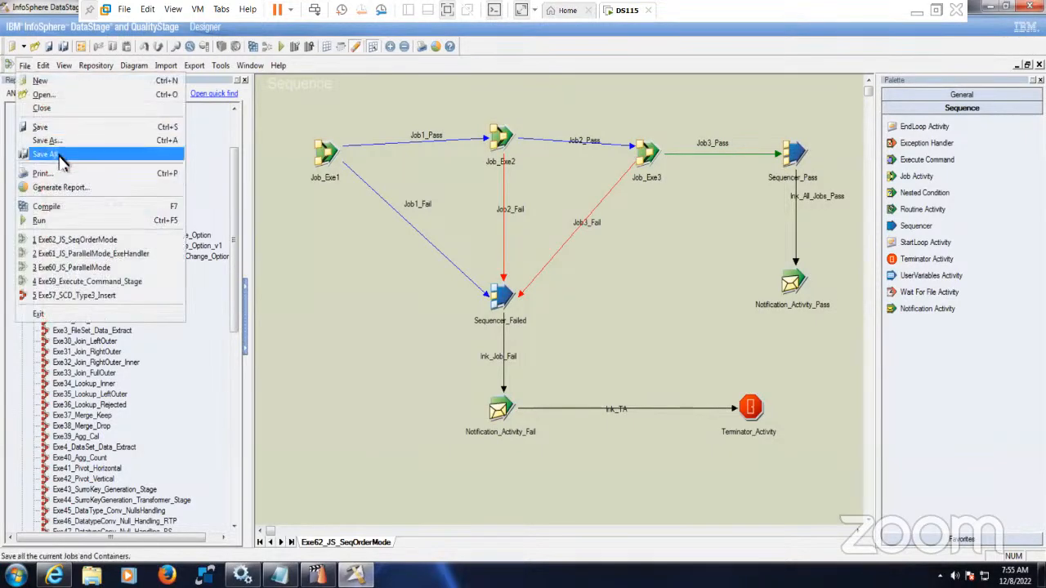
pyautogui.click(48, 141)
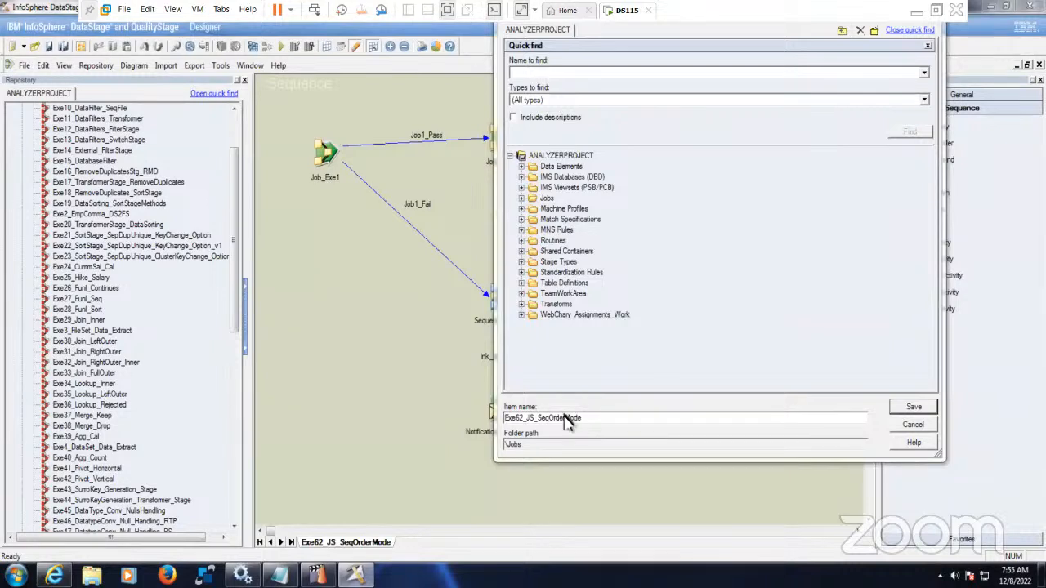
pyautogui.click(596, 423)
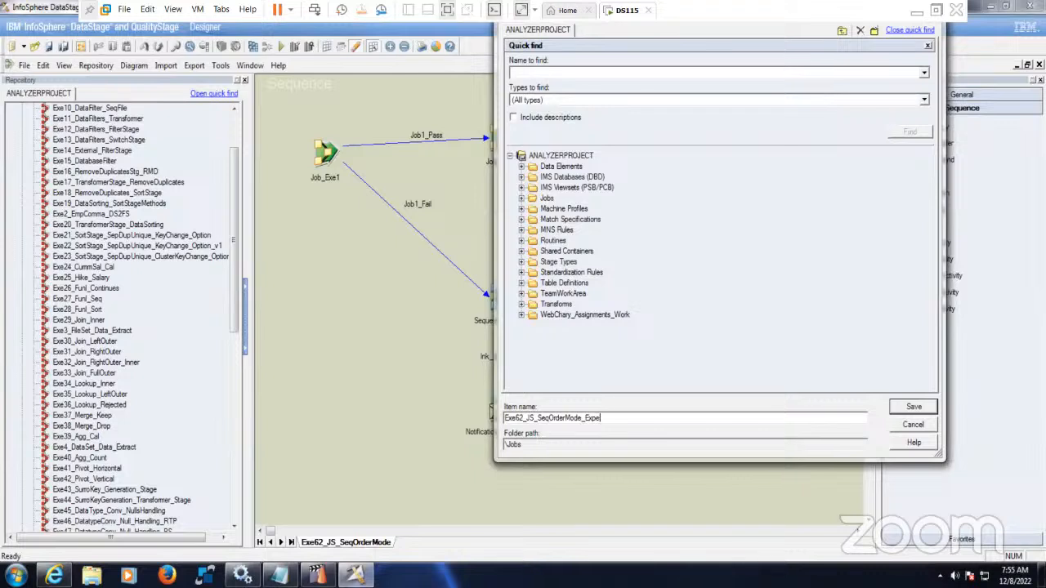
pyautogui.write('_ExpectionHandler')
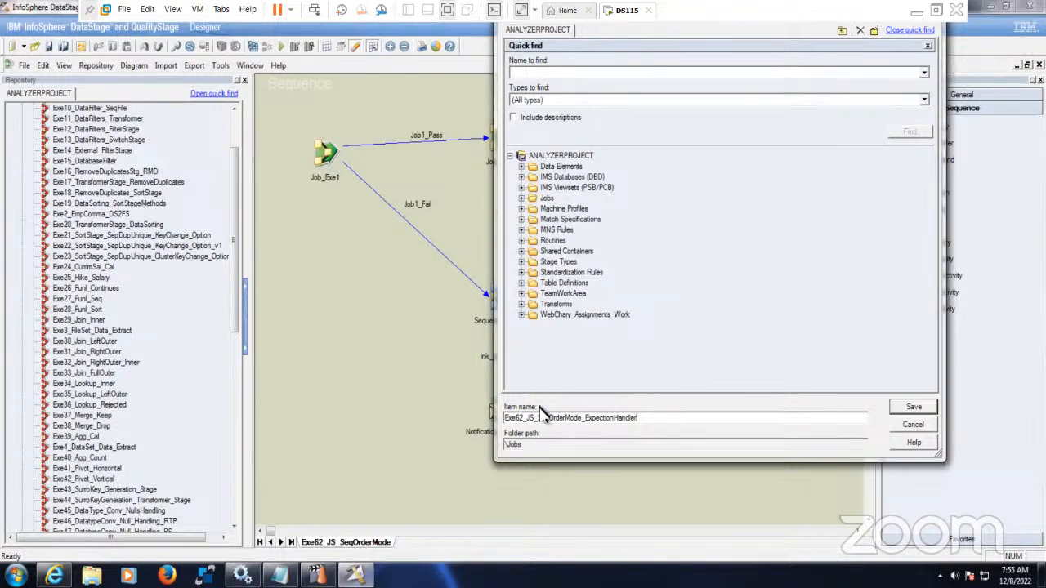
pyautogui.press('BackSpace')
pyautogui.write('3')
pyautogui.click(911, 407)
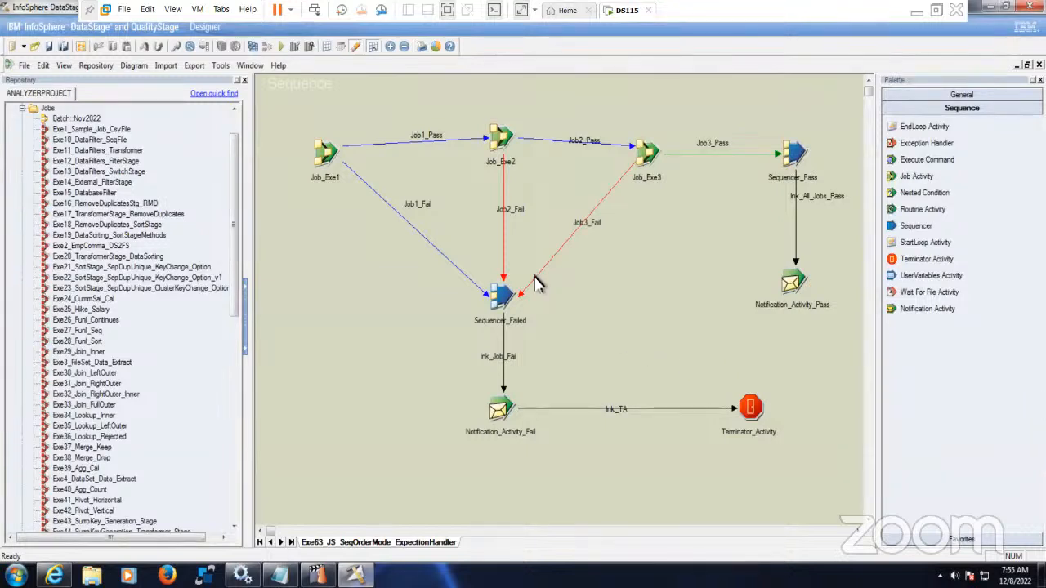
# - Delete Sequencer_Failed and its dangling Job1_Fail, Job2_Fail and Job3_Fail links
pyautogui.moveTo(423, 268); pyautogui.dragTo(583, 364)
pyautogui.press('Delete')
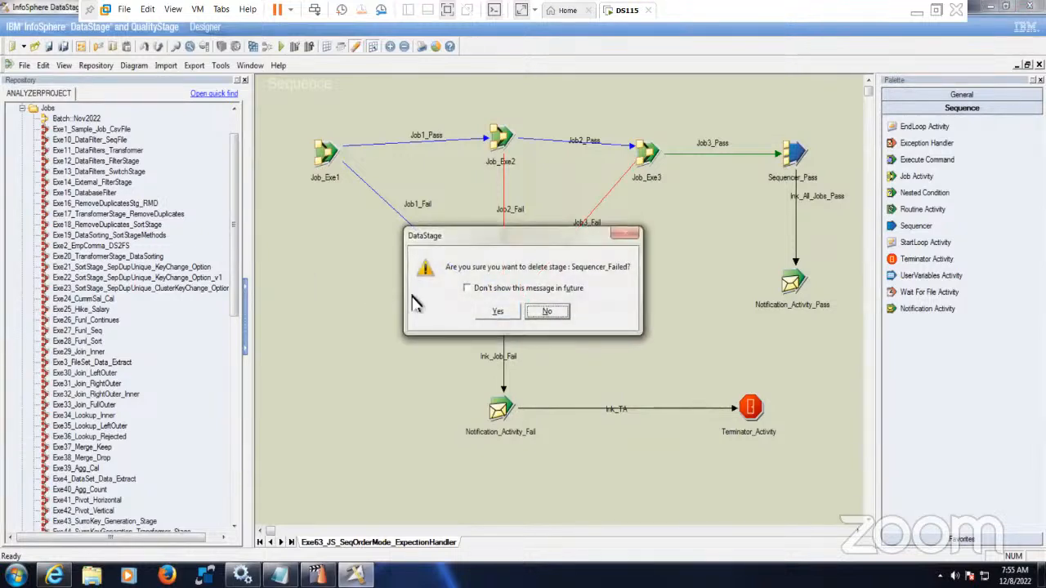
pyautogui.click(498, 311)
pyautogui.moveTo(418, 257); pyautogui.dragTo(559, 321)
pyautogui.press('Delete')
# - Add an Exception Handler activity named Exception_Handler above Notification_Activity_Fail
pyautogui.moveTo(950, 156); pyautogui.dragTo(505, 307)
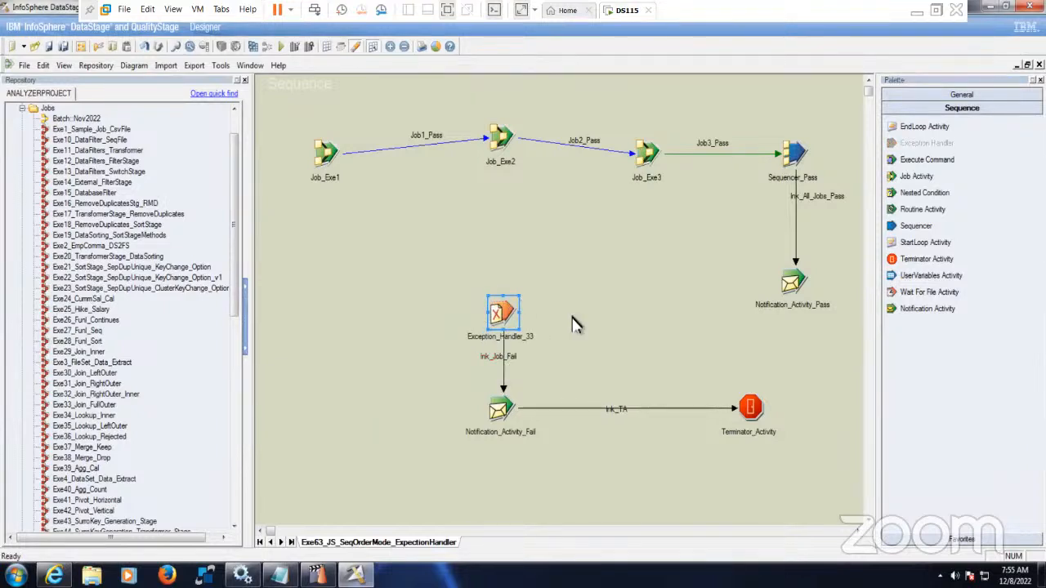
pyautogui.rightClick(505, 313)
pyautogui.click(542, 341)
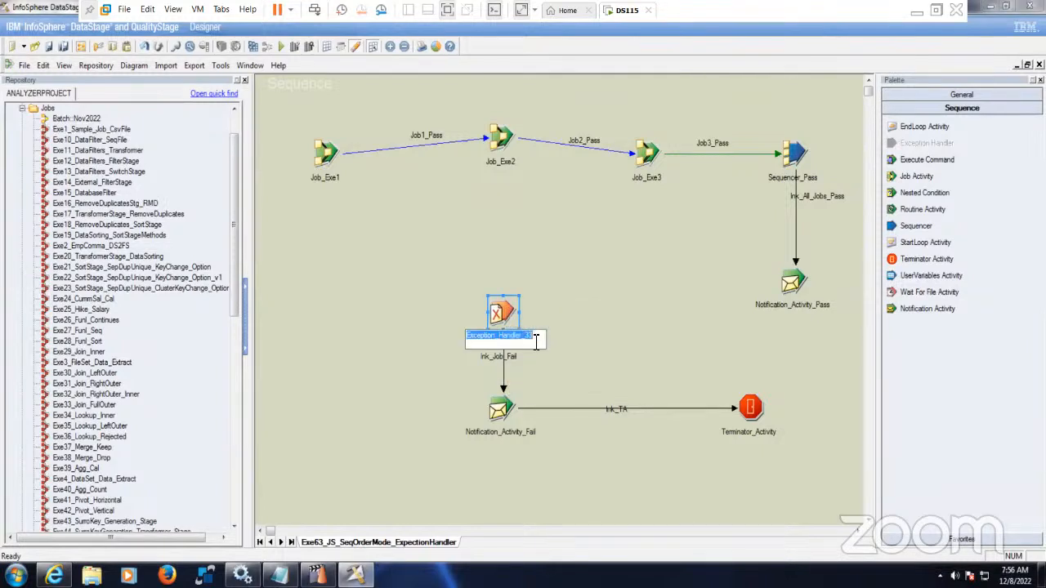
pyautogui.click(527, 339)
pyautogui.press('BackSpace')
pyautogui.press('BackSpace')
pyautogui.press('BackSpace')
pyautogui.click(586, 314)
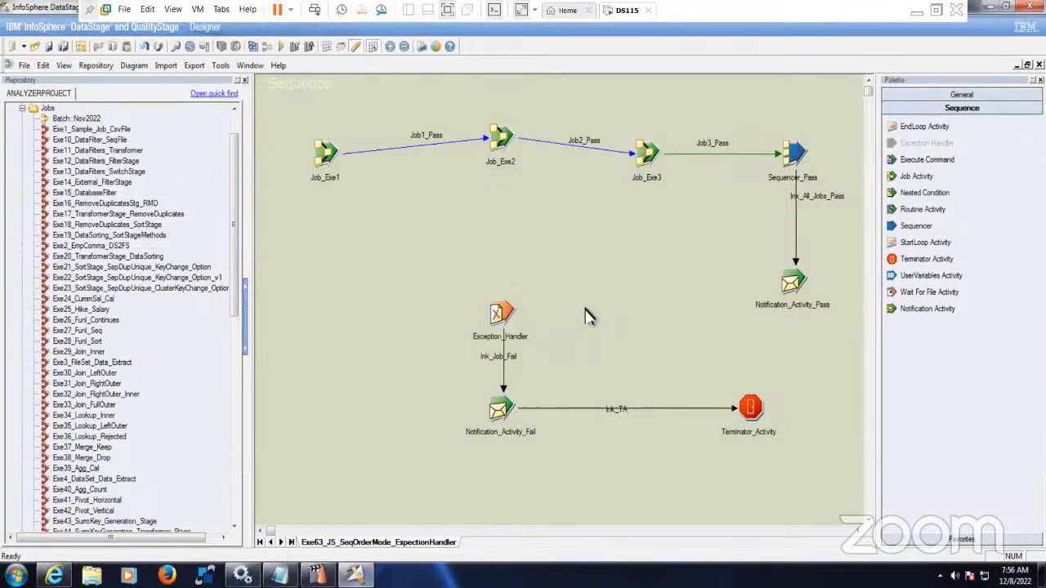
pyautogui.moveTo(513, 317); pyautogui.dragTo(513, 285)
pyautogui.click(556, 355)
# - Append #Exception_Handler.$ErrMessage# to Notification_Activity_Fail's email subject and accept the settings
pyautogui.doubleClick(503, 410)
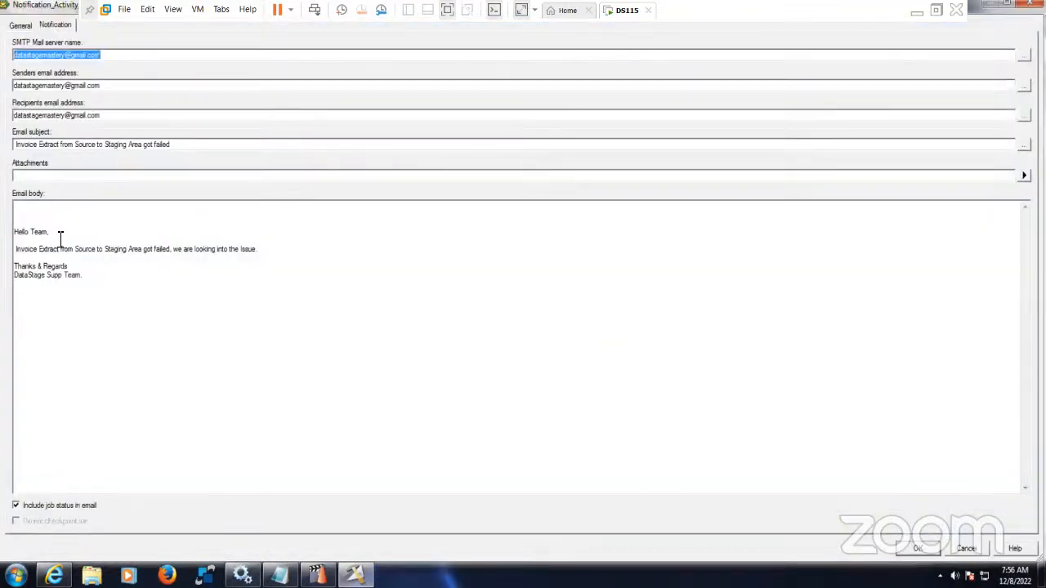
pyautogui.click(210, 147)
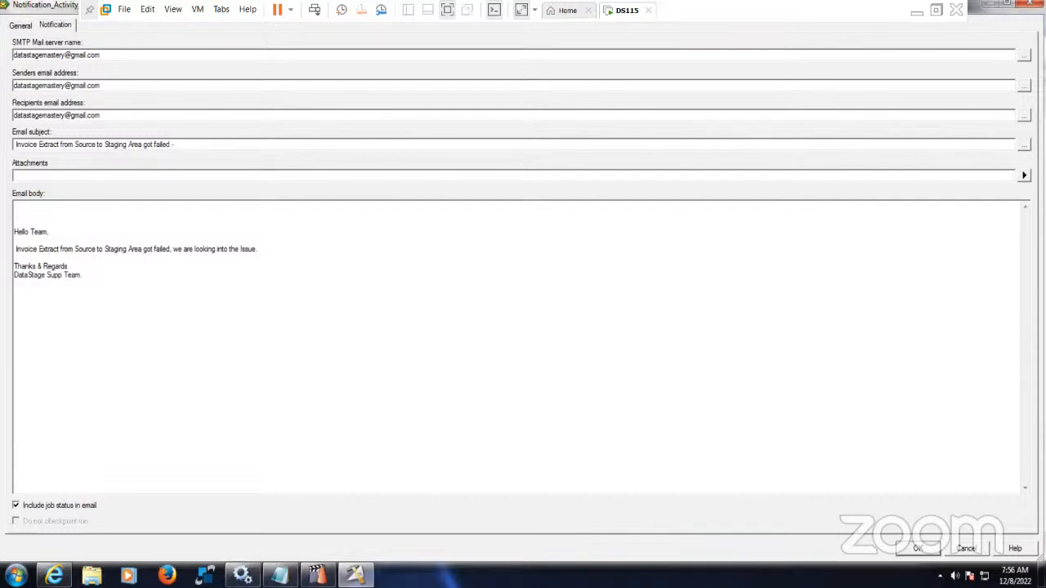
pyautogui.click(1024, 145)
pyautogui.click(425, 188)
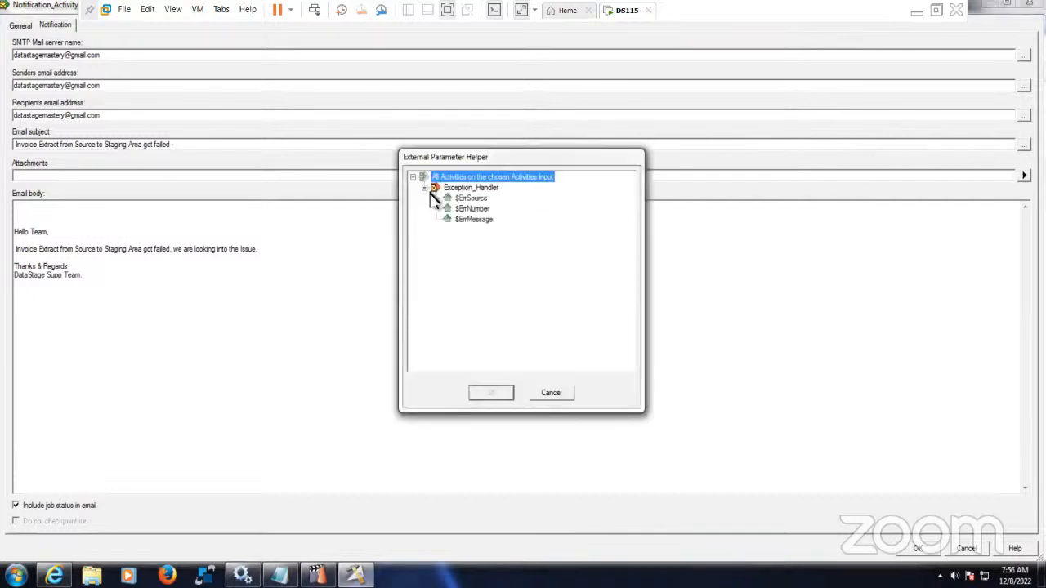
pyautogui.click(473, 219)
pyautogui.click(502, 396)
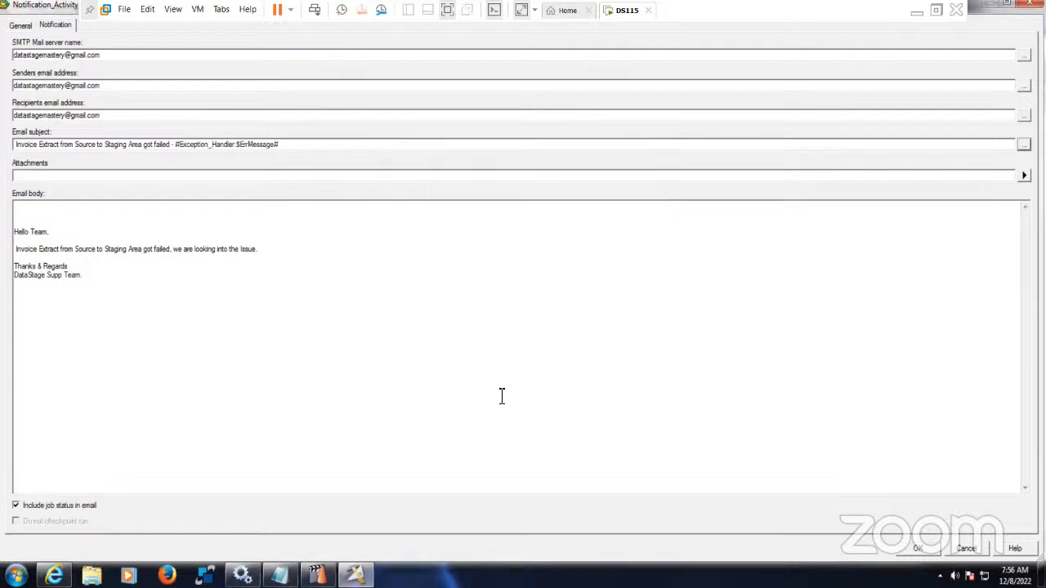
pyautogui.click(917, 549)
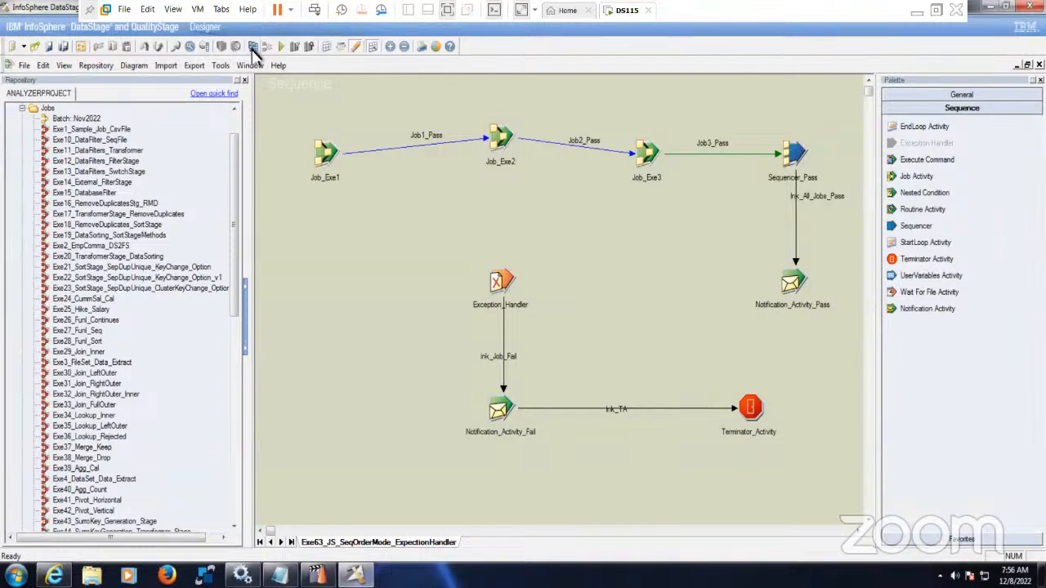
# - Save and compile Exe63_JS_SeqOrderMode_ExpectionHandler successfully, then switch to Director to see it Compiled
pyautogui.click(254, 47)
pyautogui.click(512, 315)
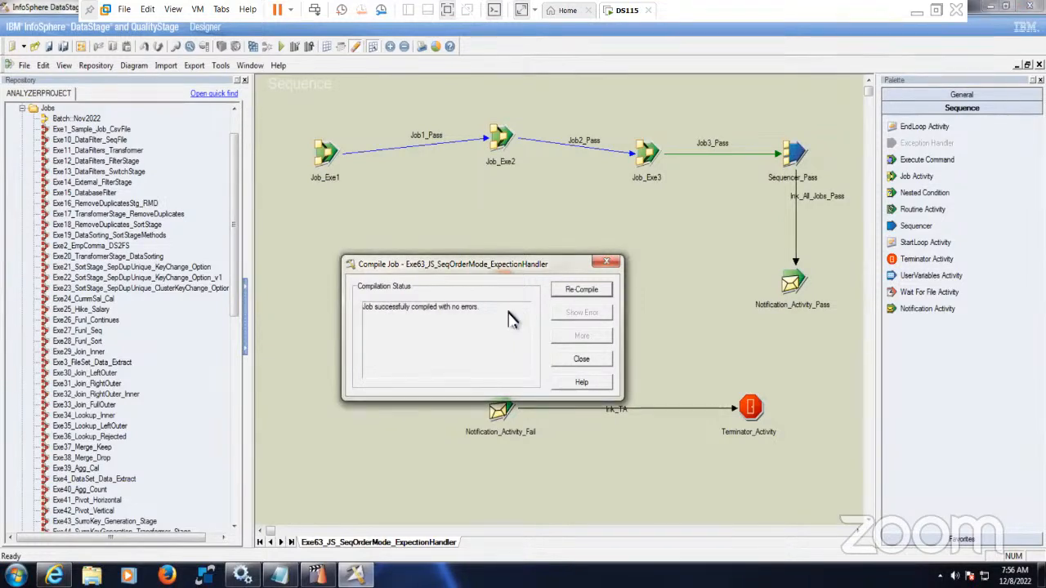
pyautogui.click(566, 361)
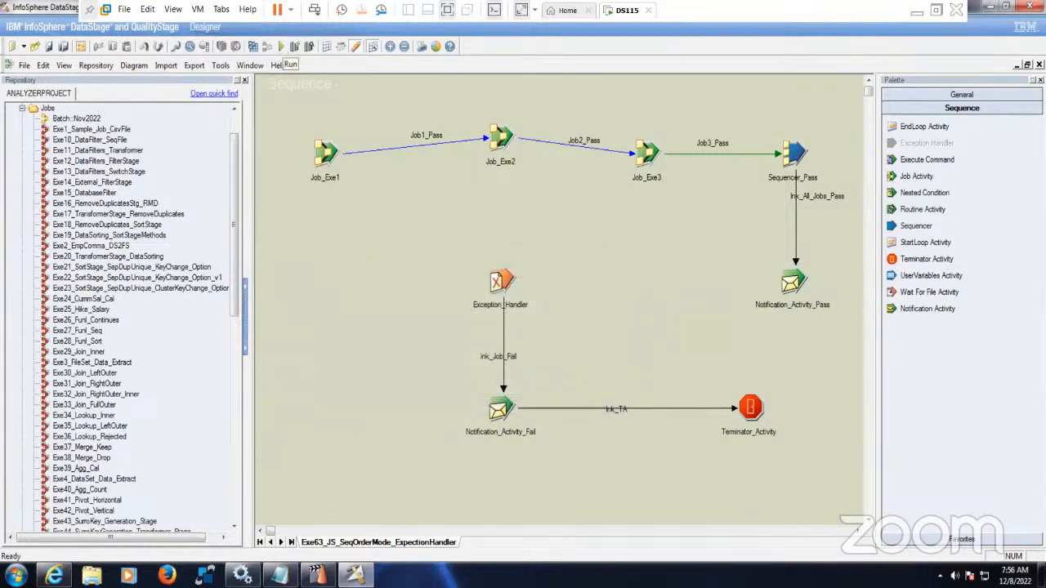
pyautogui.click(316, 576)
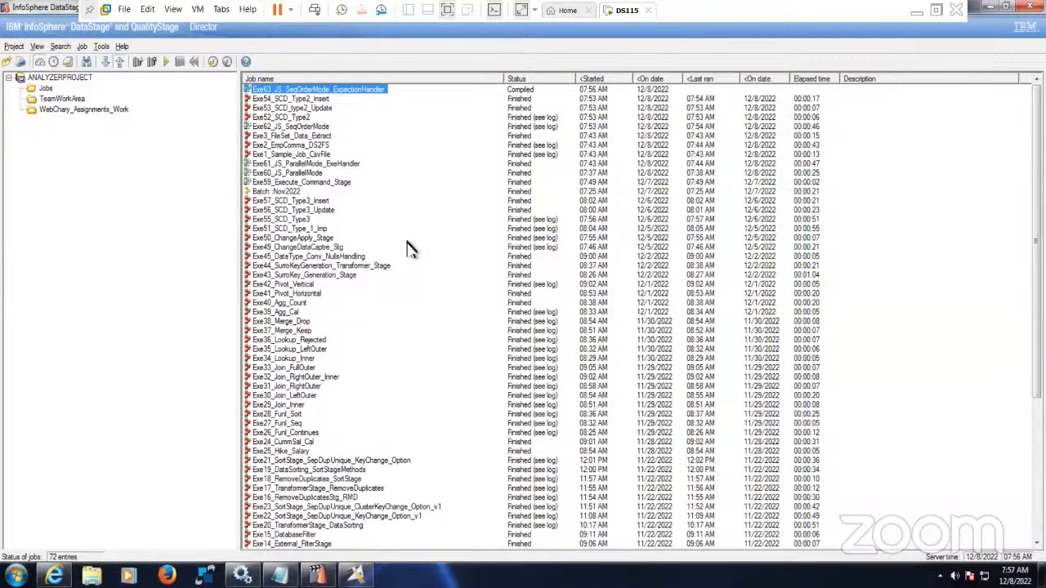
# - Run Exe63_JS_SeqOrderMode_ExpectionHandler from Director, then select and deselect all stages in Designer
pyautogui.click(166, 63)
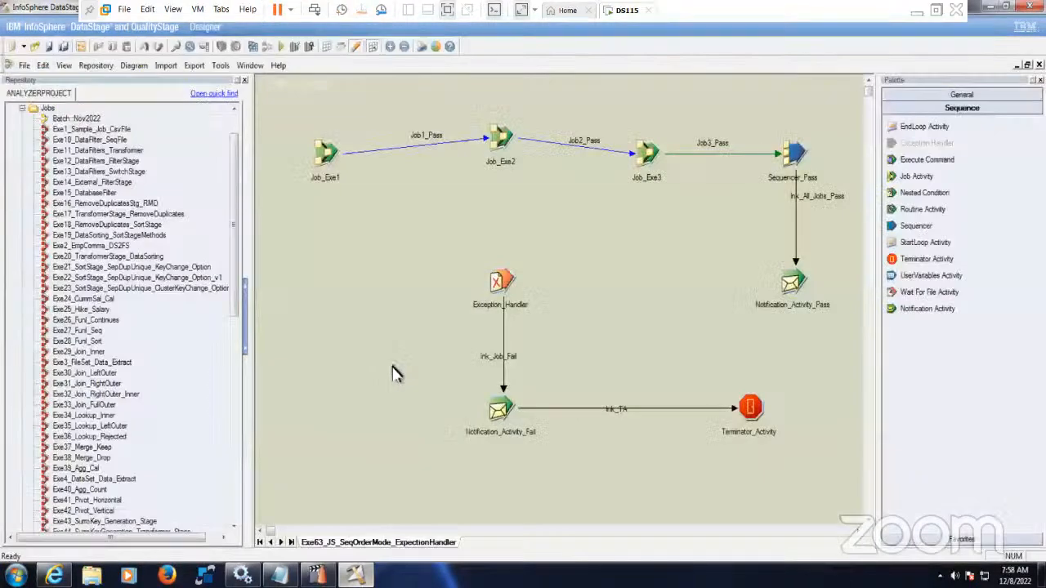
pyautogui.moveTo(275, 106); pyautogui.dragTo(853, 474)
pyautogui.click(786, 503)
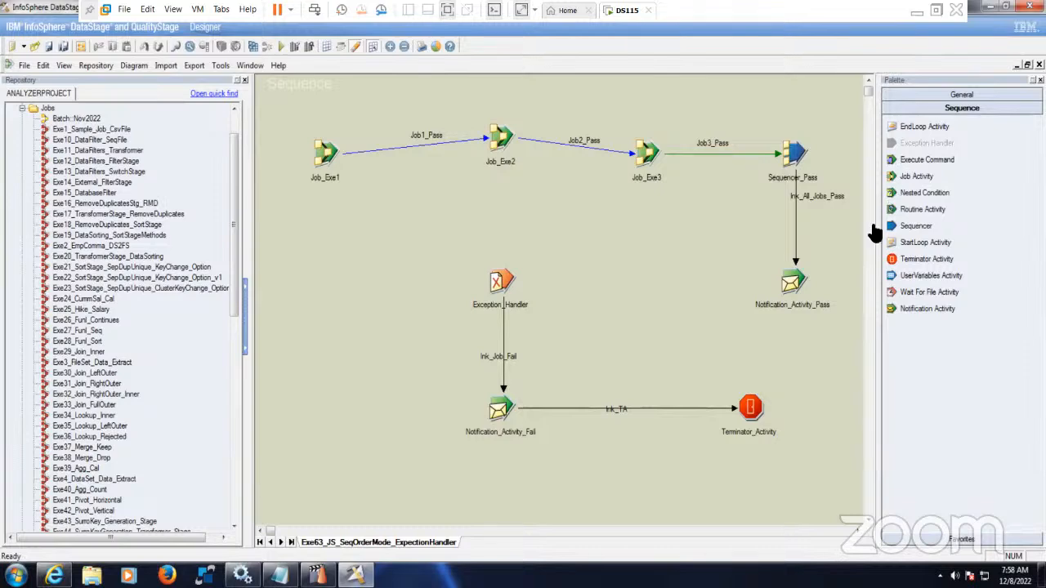
# - Open the Nov 2022 DataStage Class Recordings sheet in Edge and scroll through rows Day1–Day25
pyautogui.click(916, 11)
pyautogui.click(418, 574)
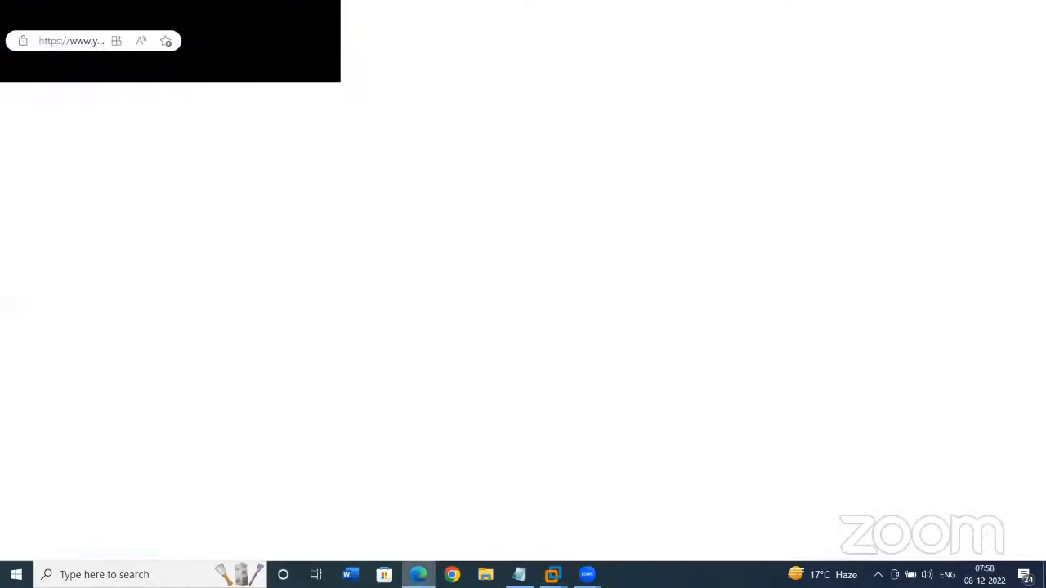
pyautogui.click(670, 11)
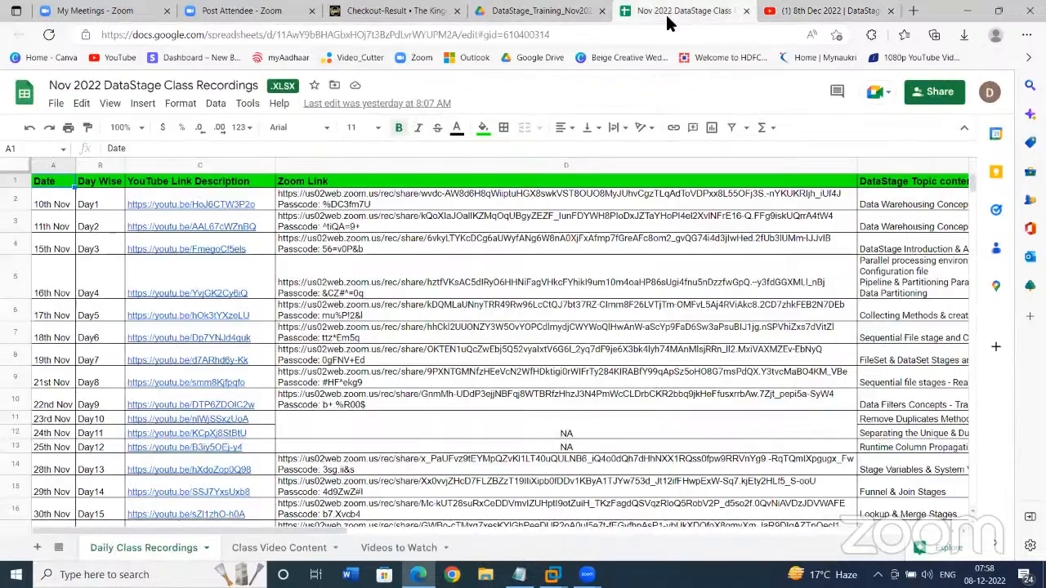
pyautogui.scroll(-4, 315, 384)
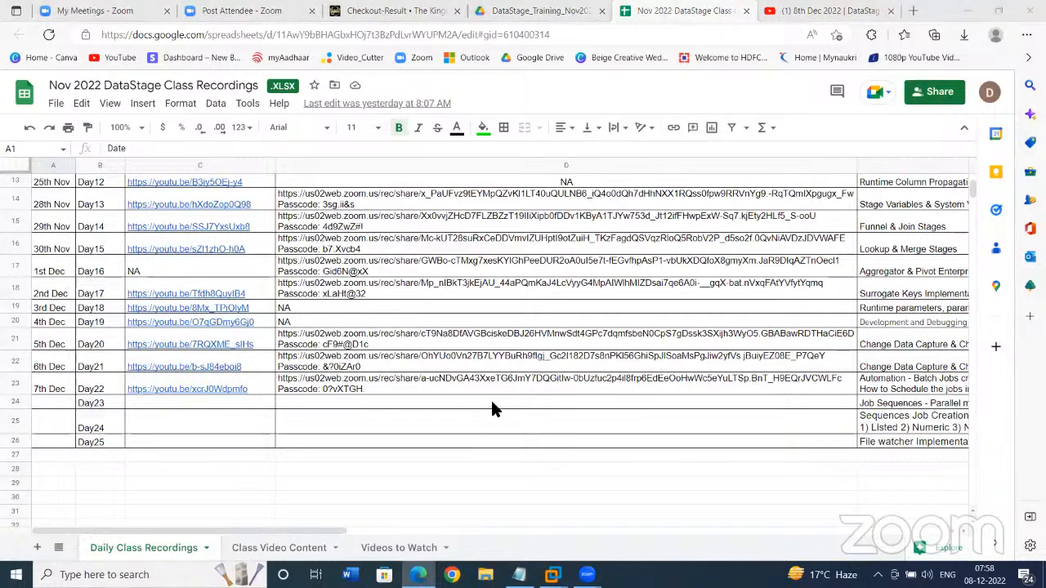
pyautogui.scroll(5, 490, 398)
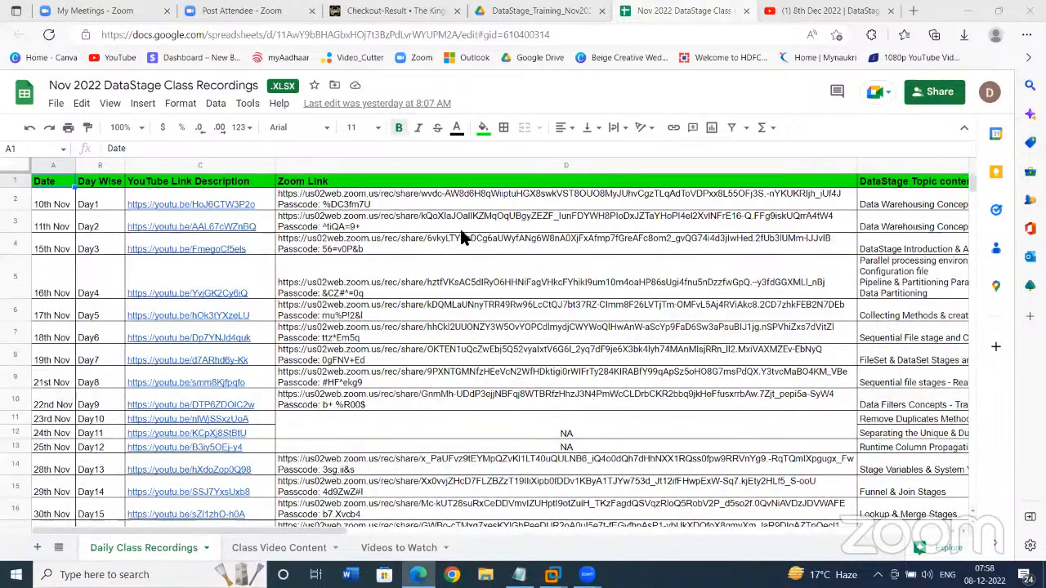
pyautogui.scroll(-3, 479, 313)
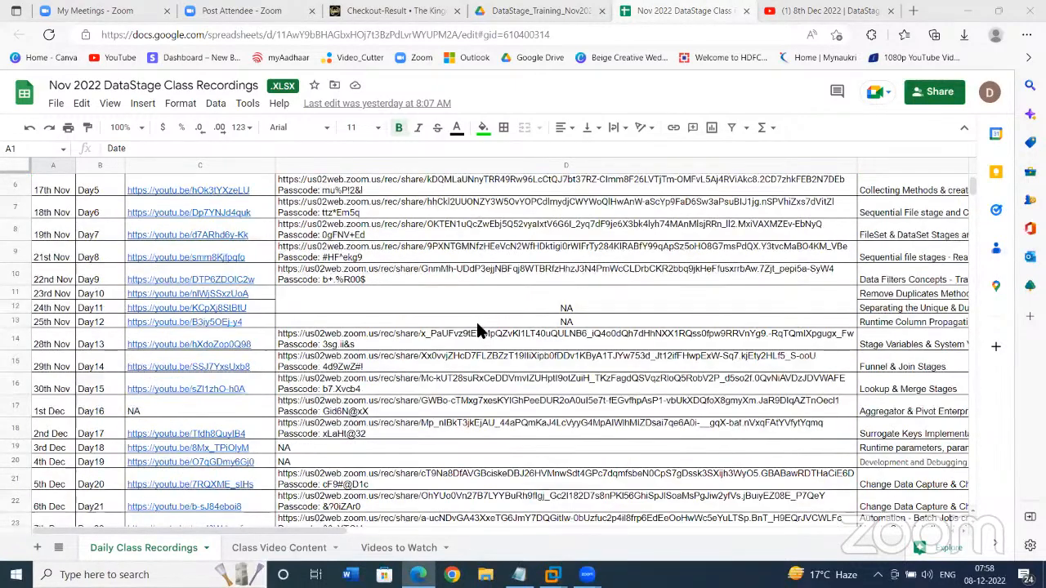
pyautogui.scroll(-3, 477, 322)
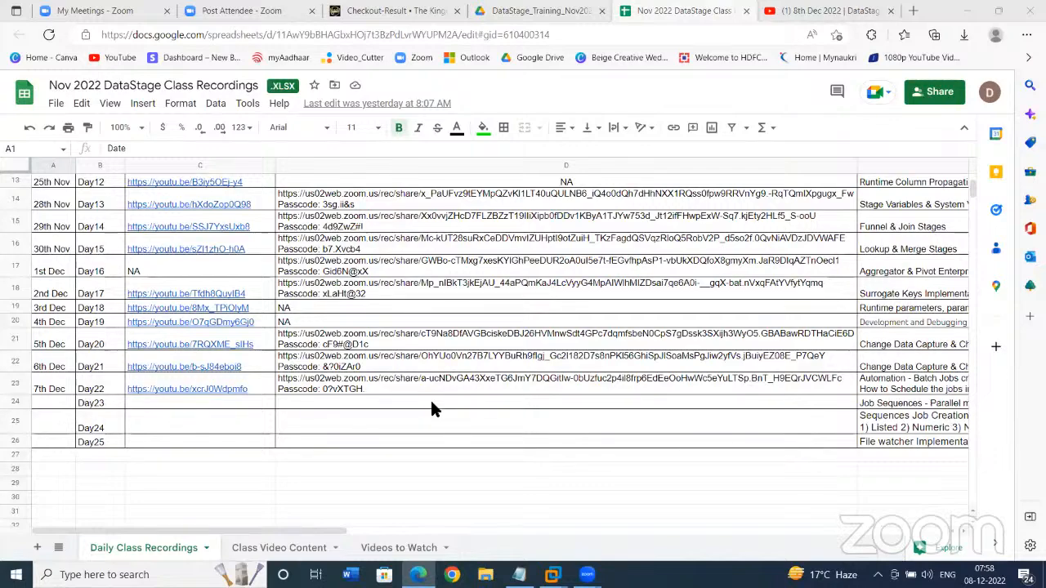
pyautogui.scroll(2, 208, 423)
pyautogui.scroll(3, 207, 423)
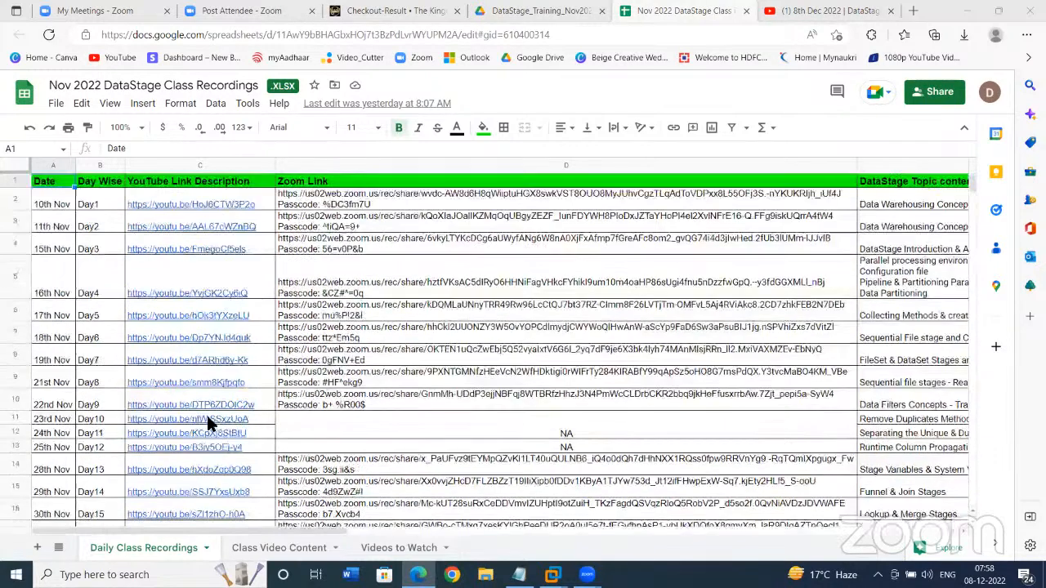
pyautogui.scroll(-5, 207, 422)
pyautogui.scroll(3, 207, 423)
pyautogui.scroll(1, 206, 411)
pyautogui.scroll(-4, 210, 412)
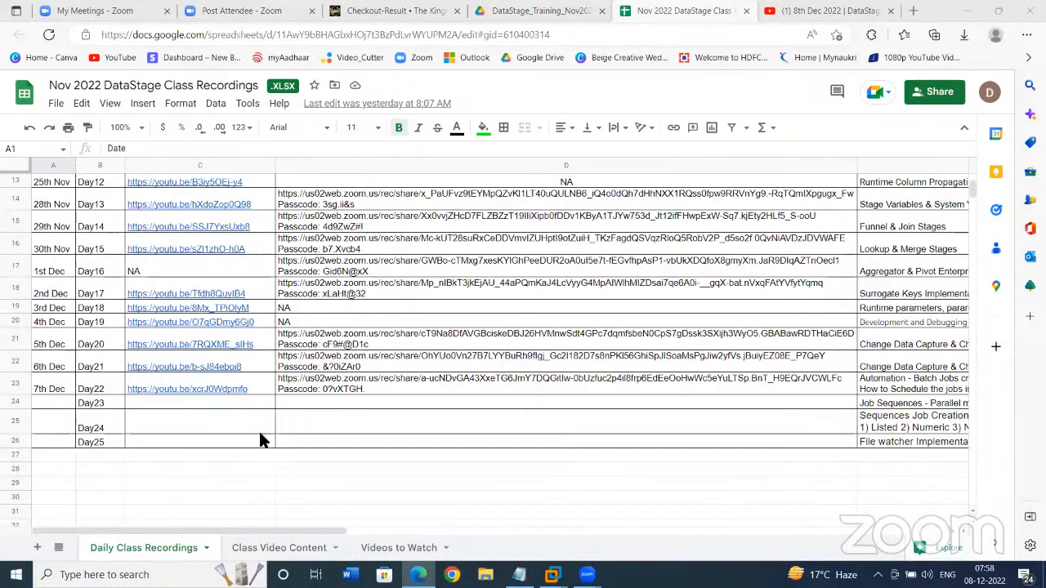
pyautogui.scroll(5, 324, 434)
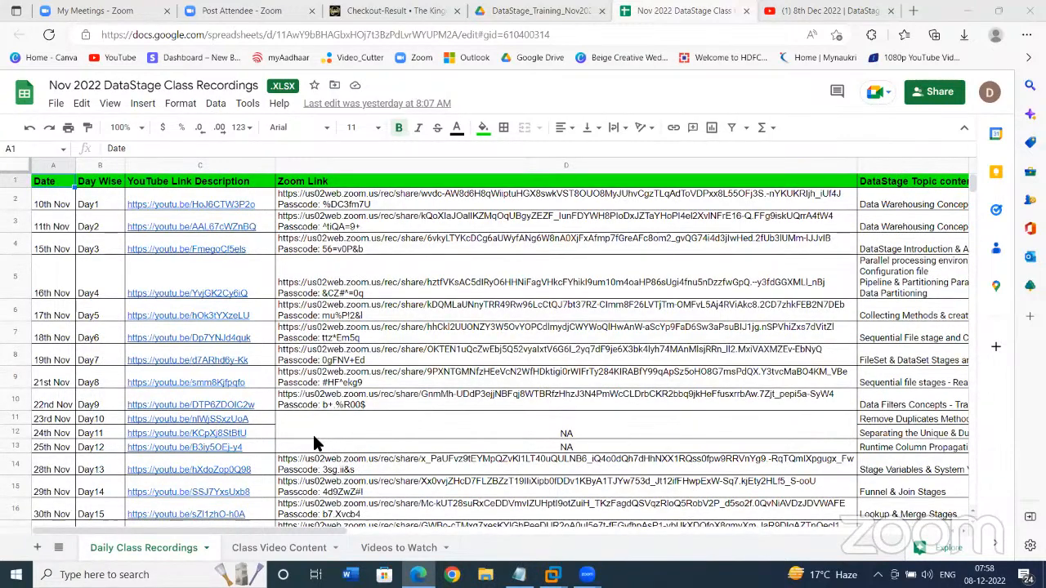
pyautogui.scroll(-3, 314, 437)
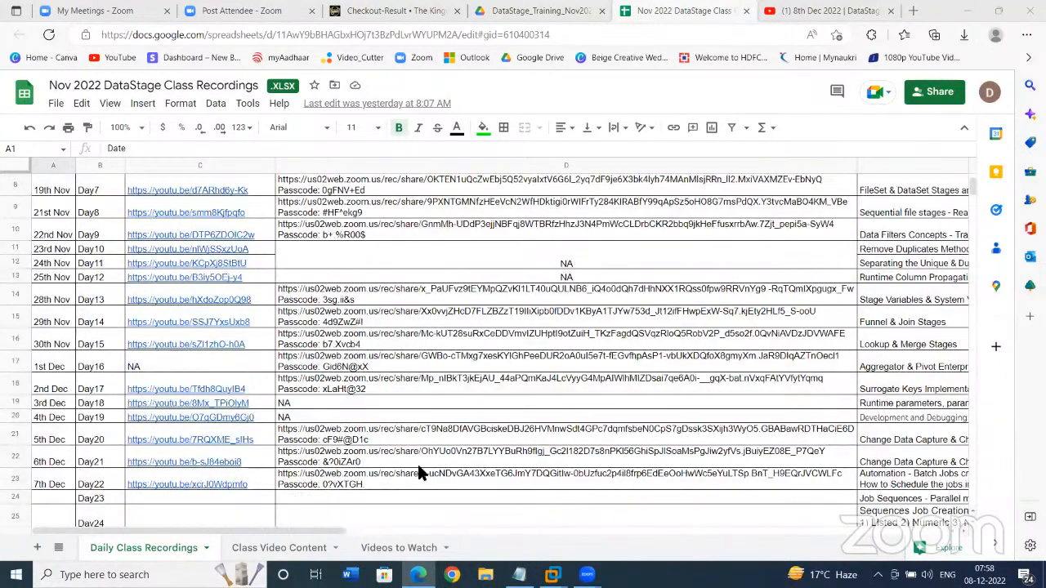